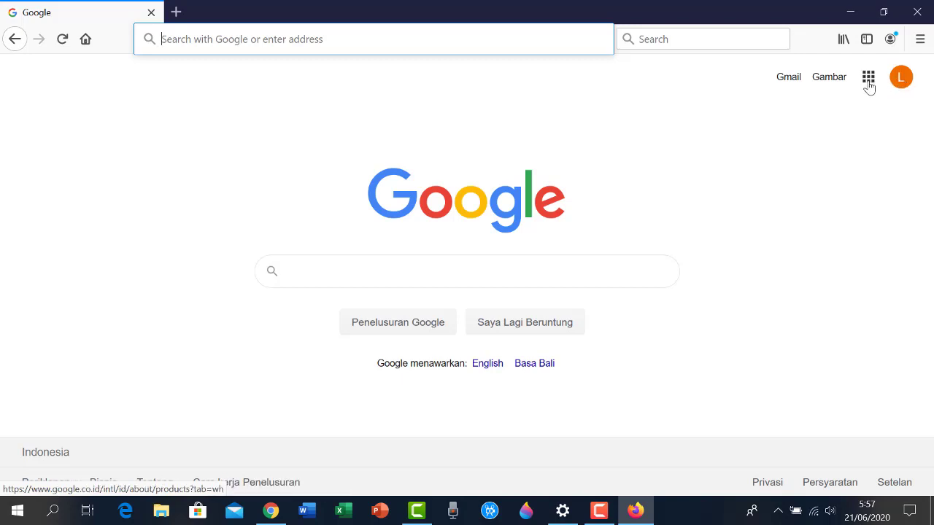
Launch Google Classroom from the Google apps grid to see the Workshop #1 class
{"action": "left_click", "coordinate": [869, 86]}
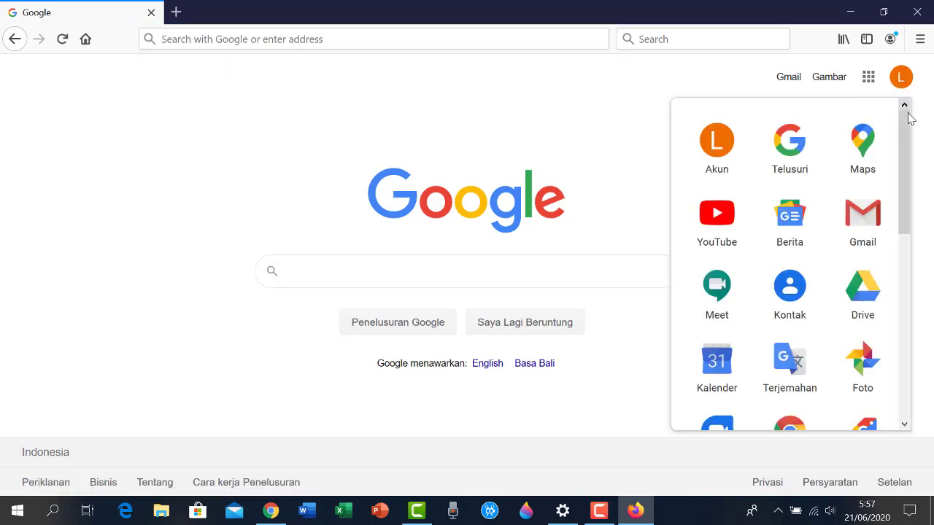
{"action": "left_click_drag", "start_coordinate": [910, 136], "coordinate": [929, 318]}
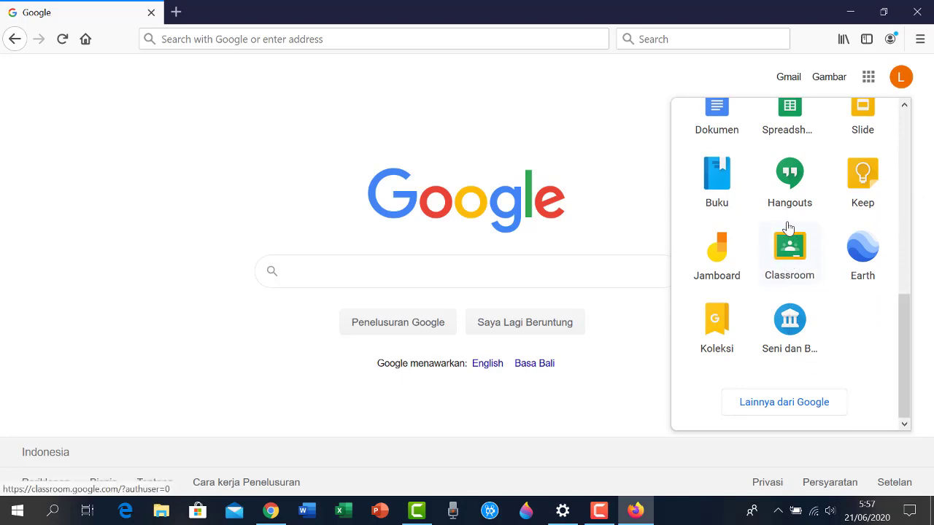
{"action": "left_click", "coordinate": [787, 262]}
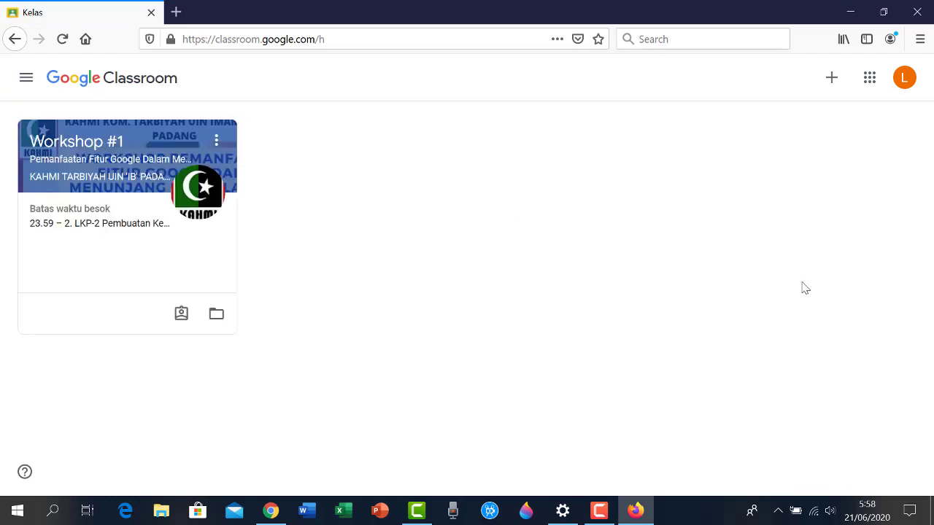
Accept the G Suite for Education notice and bring up the empty Buat kelas form
{"action": "left_click", "coordinate": [833, 80]}
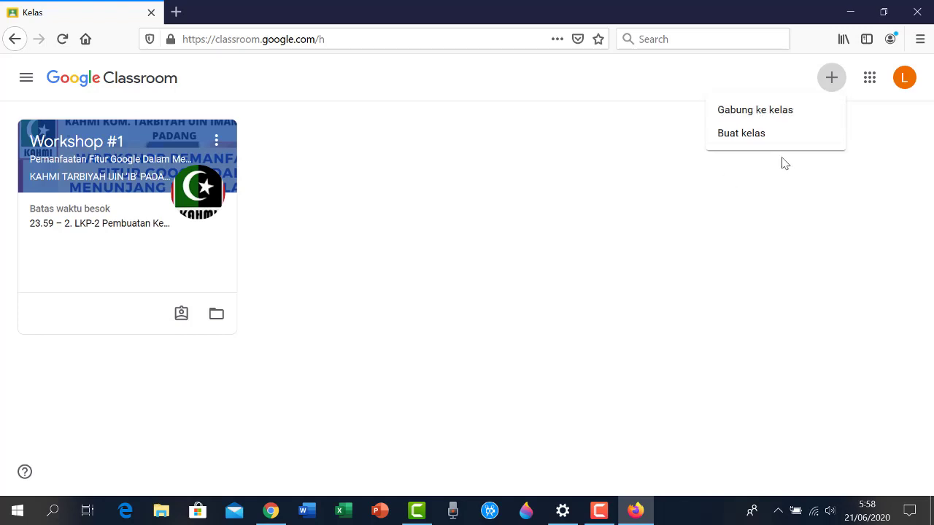
{"action": "left_click", "coordinate": [727, 134]}
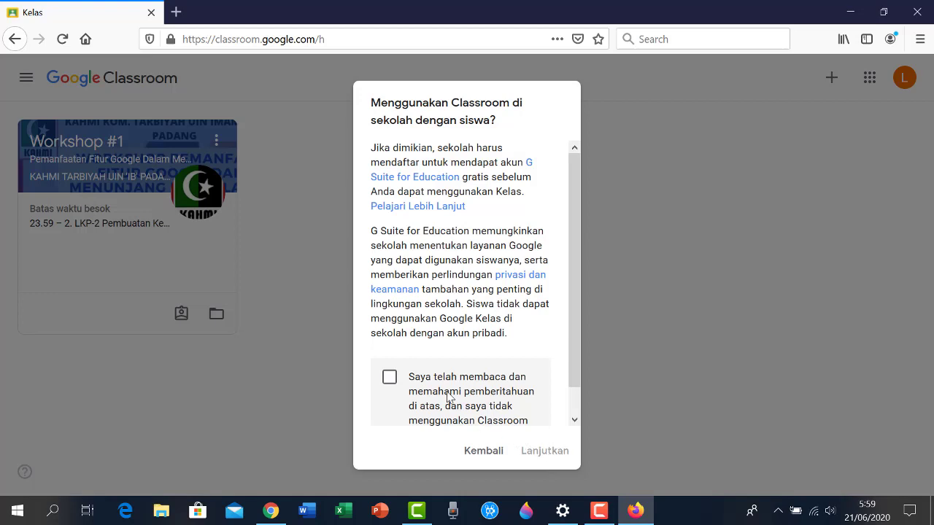
{"action": "left_click", "coordinate": [391, 378]}
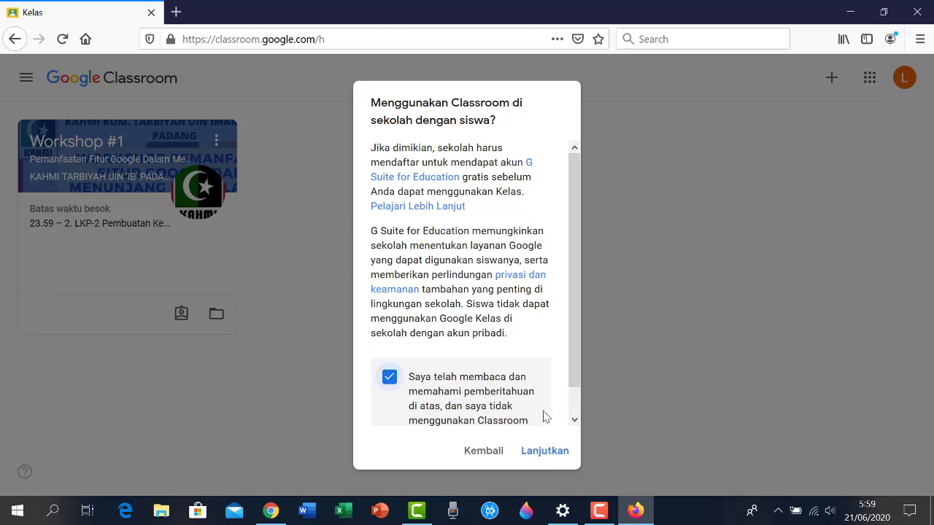
{"action": "left_click", "coordinate": [545, 455]}
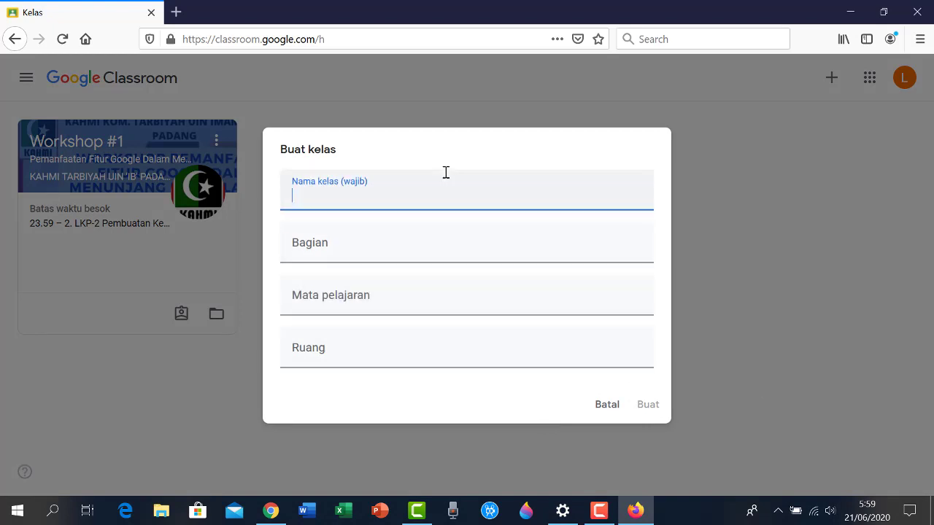
Create class KELAS BELAJAR MEMBUAT KELAS ONLINE: section GOOGLE CLASSROOM, subject CARA MEMBUAT GOOGLE CLASSROOM, room A2
{"action": "type", "text": "KELAS BELAJAR"}
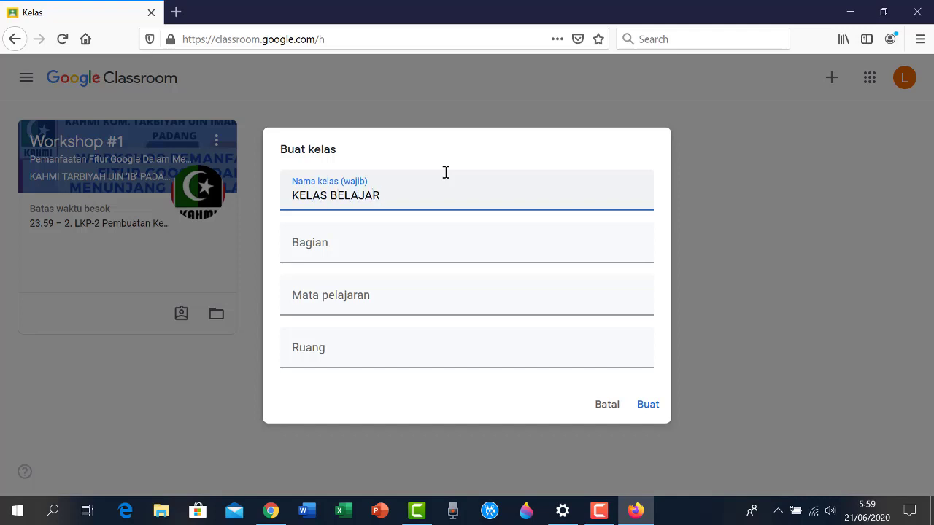
{"action": "type", "text": " MEMBUAT KELAS ONLINE"}
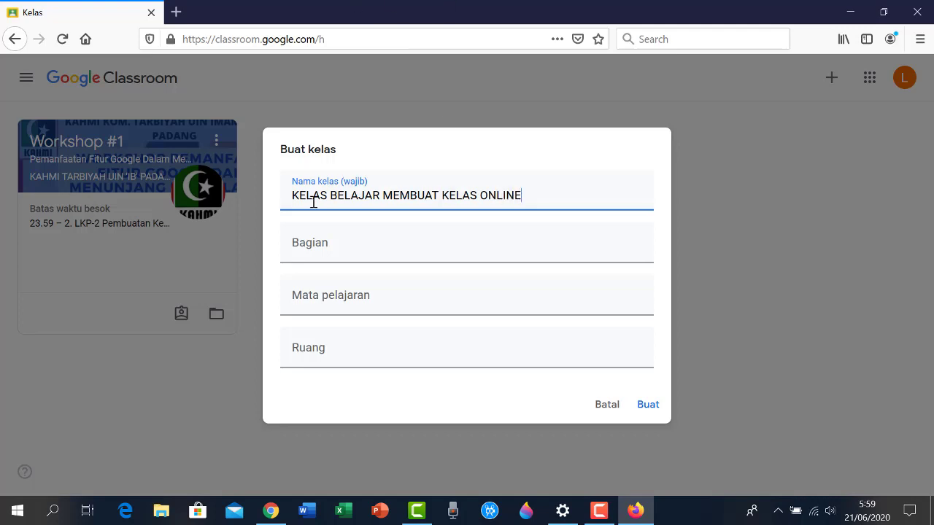
{"action": "left_click", "coordinate": [347, 256]}
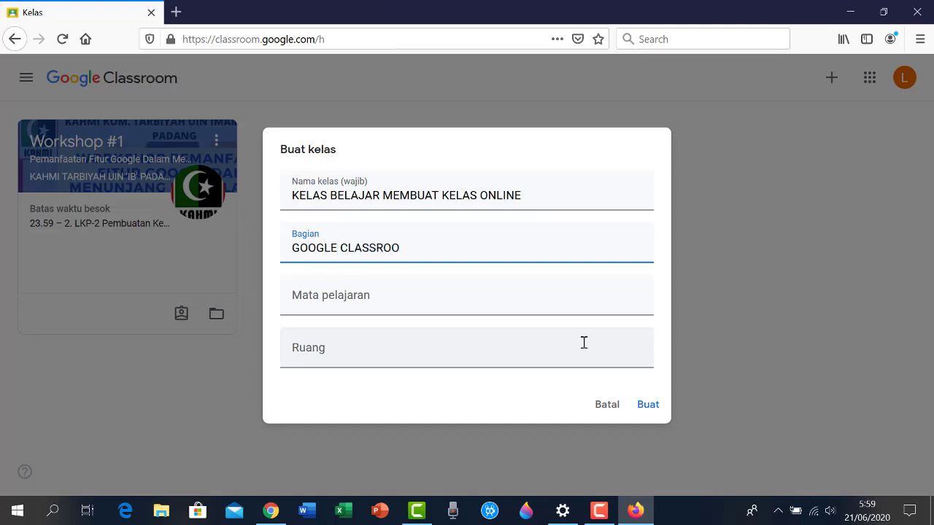
{"action": "left_click", "coordinate": [369, 306]}
{"action": "type", "text": "C"}
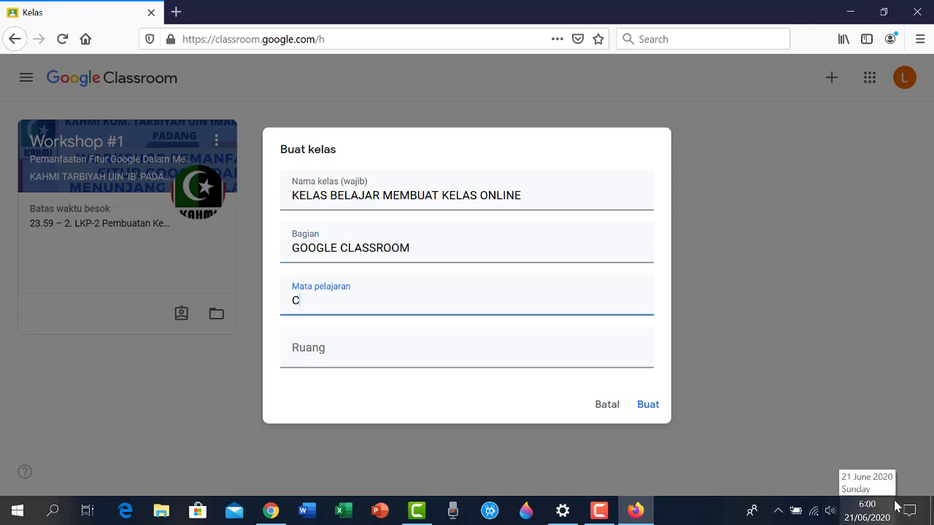
{"action": "type", "text": "ARA MEMBUAT G"}
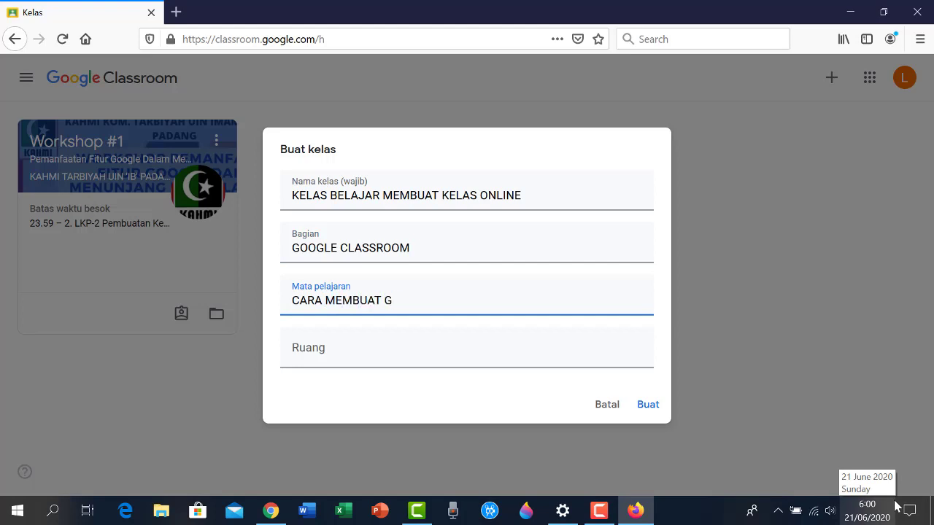
{"action": "type", "text": "OOGLE CLASSROOM"}
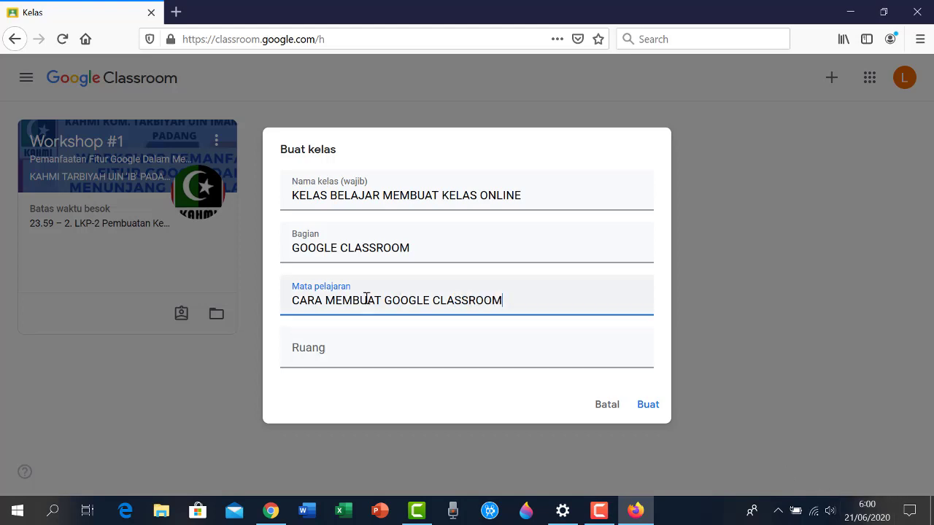
{"action": "left_click", "coordinate": [348, 359]}
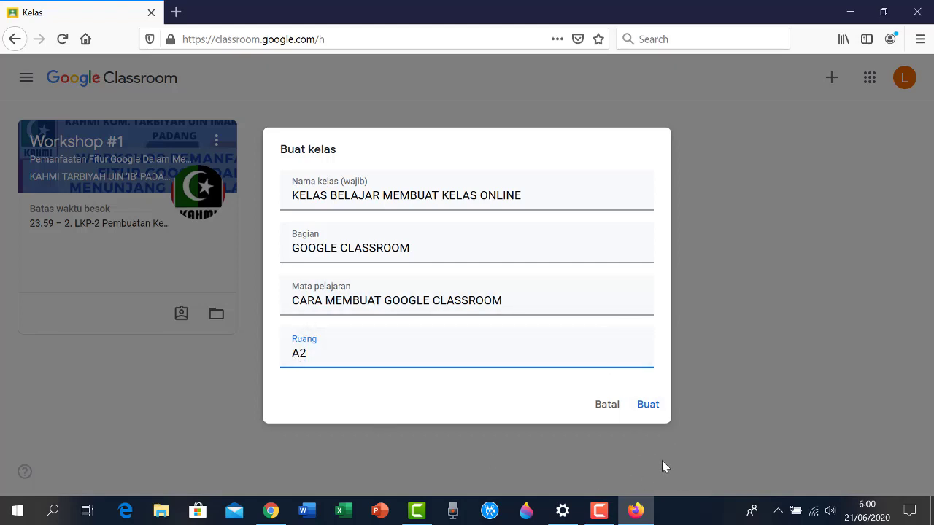
{"action": "left_click", "coordinate": [647, 405]}
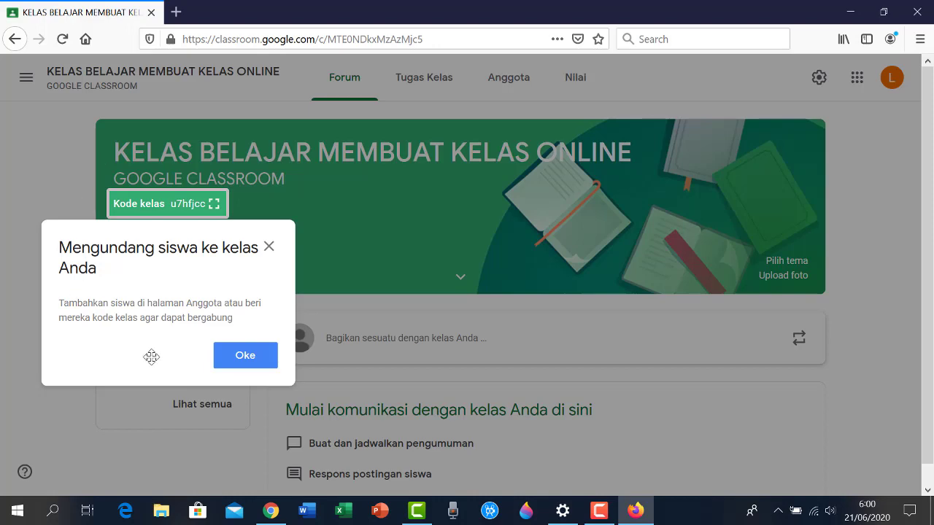
Dismiss the invite notice and apply the dark graduation-scroll theme to the class banner
{"action": "left_click", "coordinate": [245, 356]}
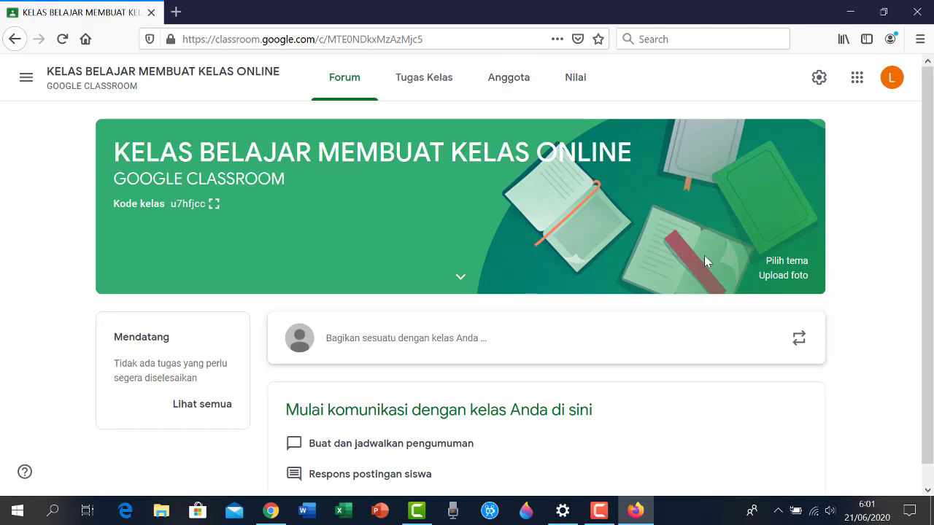
{"action": "left_click", "coordinate": [790, 269]}
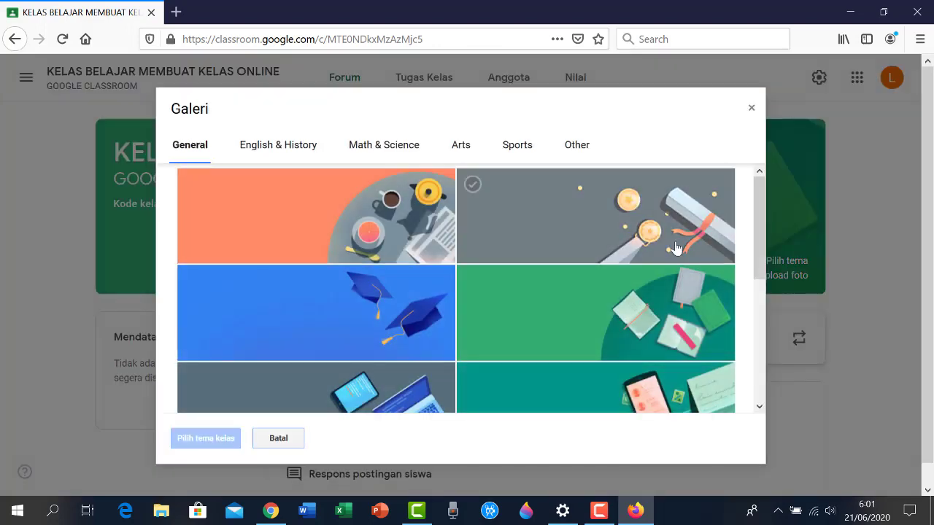
{"action": "left_click_drag", "start_coordinate": [761, 219], "coordinate": [773, 351]}
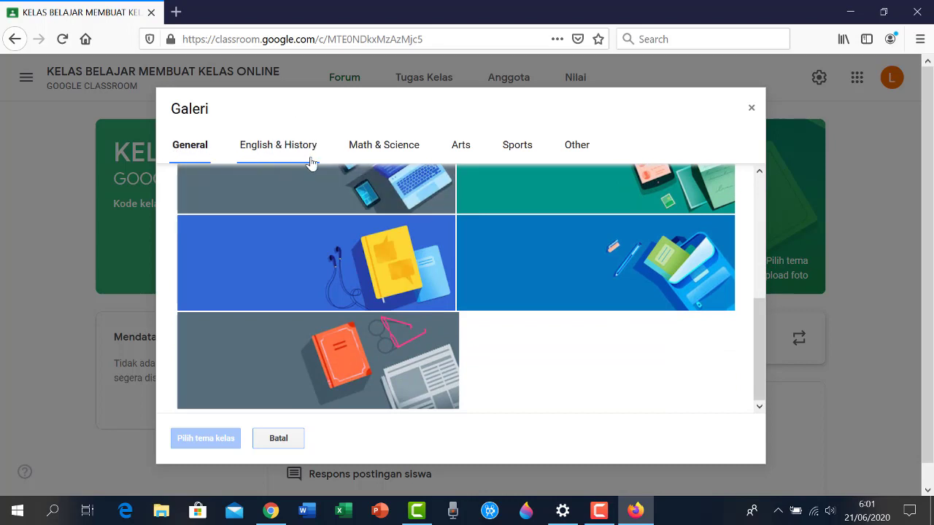
{"action": "scroll", "coordinate": [762, 364], "scroll_direction": "up", "scroll_amount": 1}
{"action": "left_click_drag", "start_coordinate": [757, 357], "coordinate": [756, 262]}
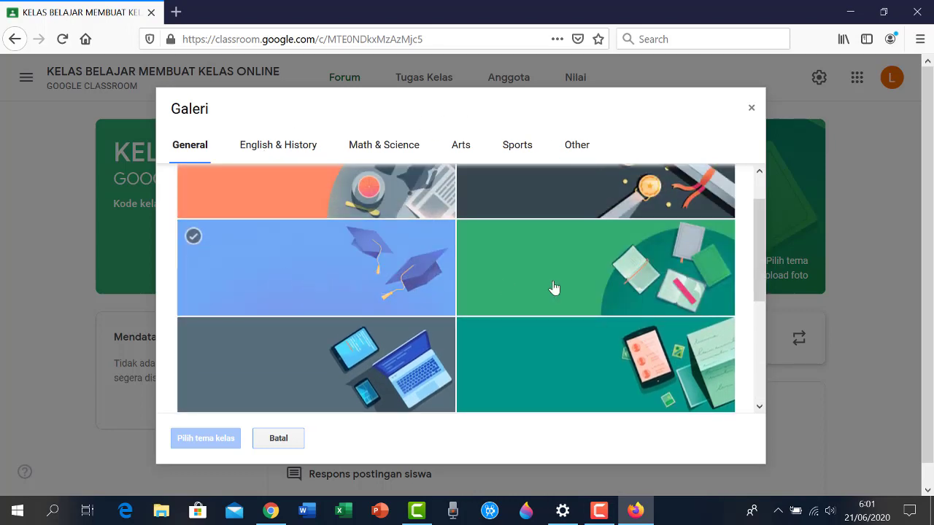
{"action": "scroll", "coordinate": [765, 292], "scroll_direction": "down", "scroll_amount": 1}
{"action": "left_click_drag", "start_coordinate": [764, 292], "coordinate": [761, 251]}
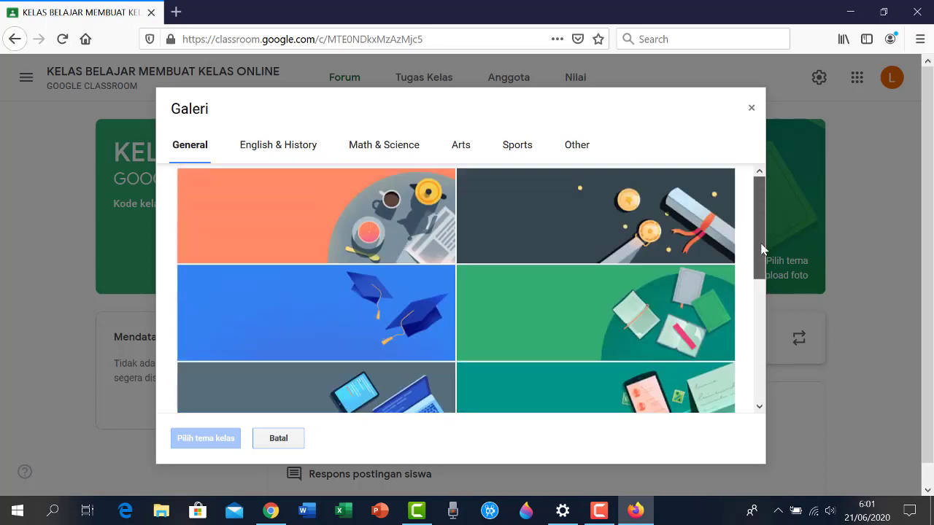
{"action": "left_click", "coordinate": [625, 237]}
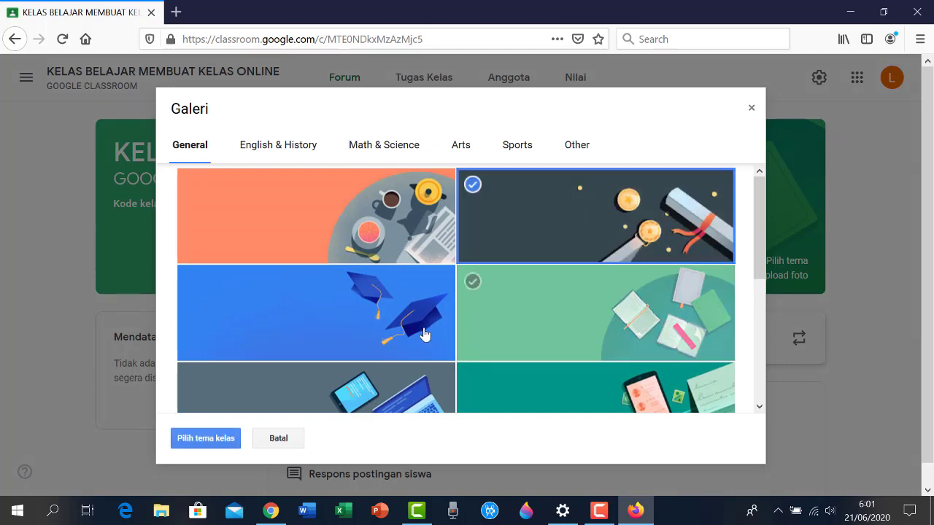
{"action": "left_click", "coordinate": [214, 445]}
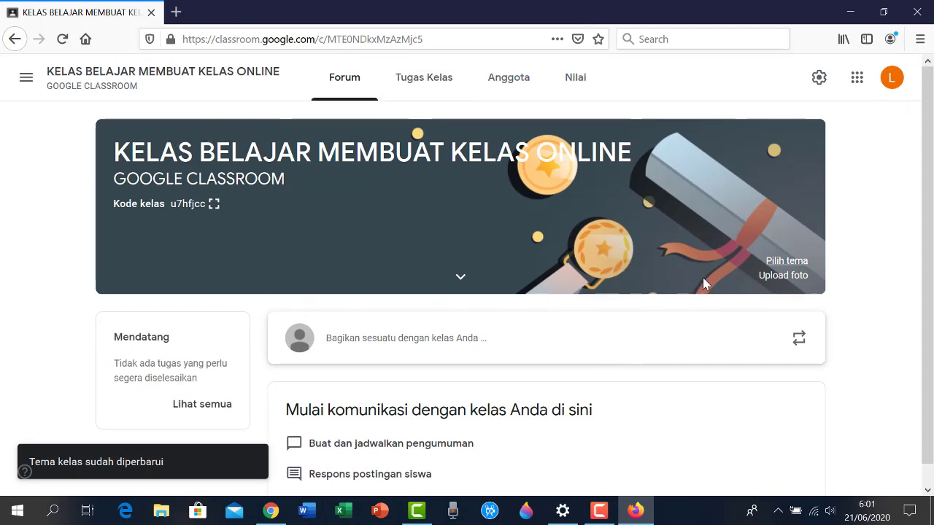
{"action": "left_click", "coordinate": [782, 277]}
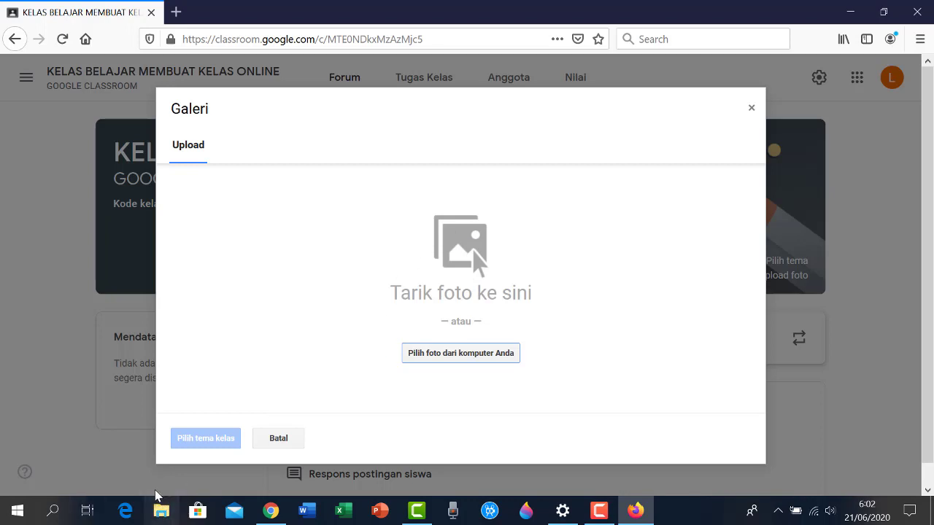
Drag Marapi dan bayangannya.jpg from the Pictures folder into the Galeri upload area
{"action": "left_click", "coordinate": [172, 516]}
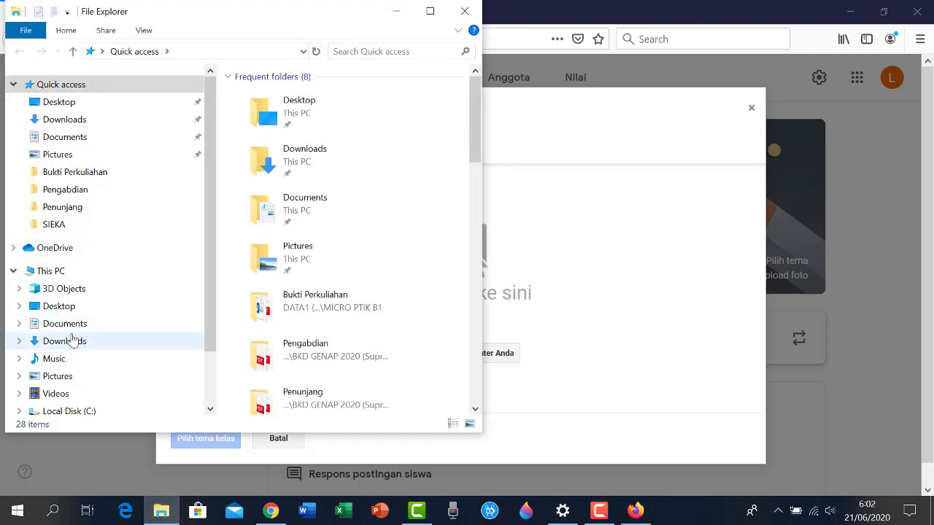
{"action": "left_click", "coordinate": [61, 376]}
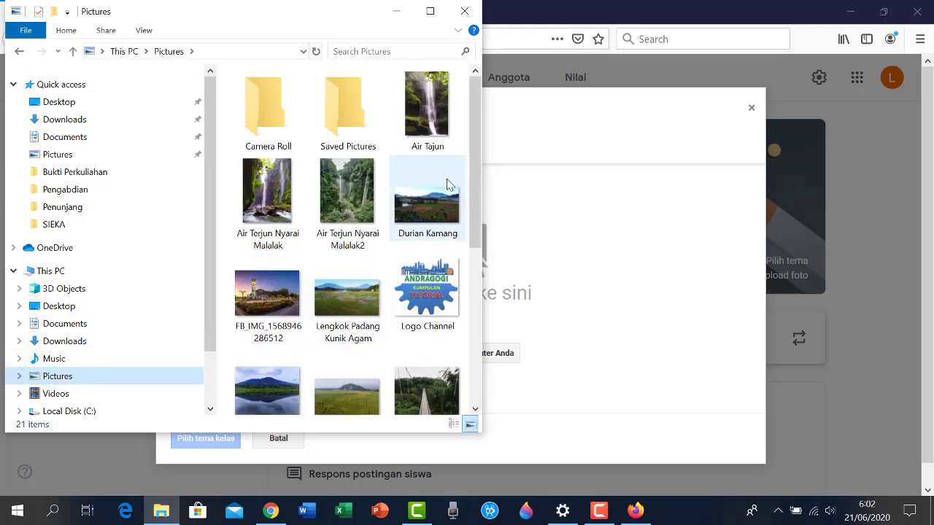
{"action": "left_click_drag", "start_coordinate": [478, 178], "coordinate": [481, 202]}
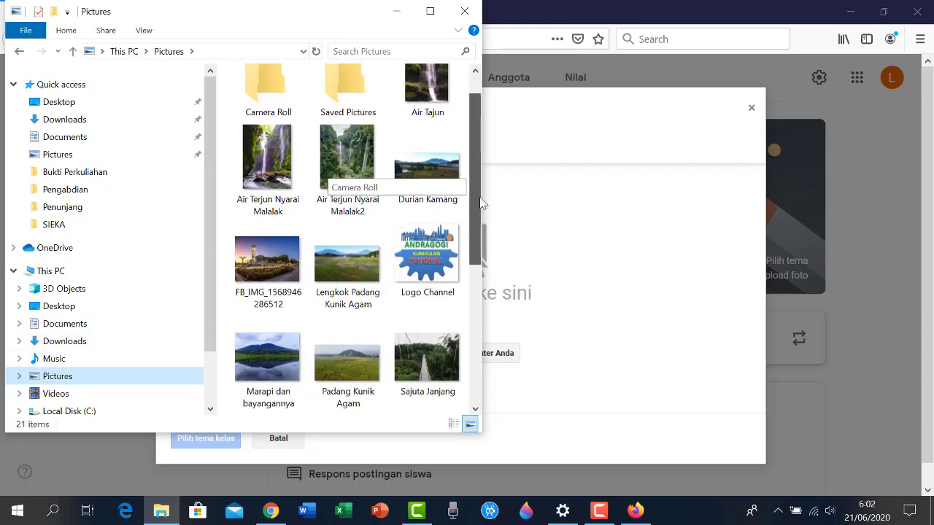
{"action": "left_click", "coordinate": [259, 358]}
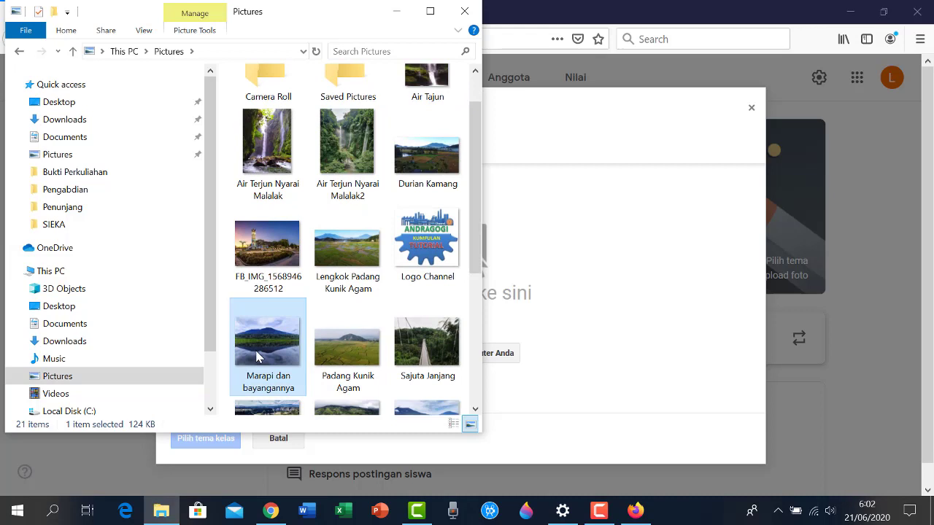
{"action": "left_click_drag", "start_coordinate": [257, 356], "coordinate": [558, 273]}
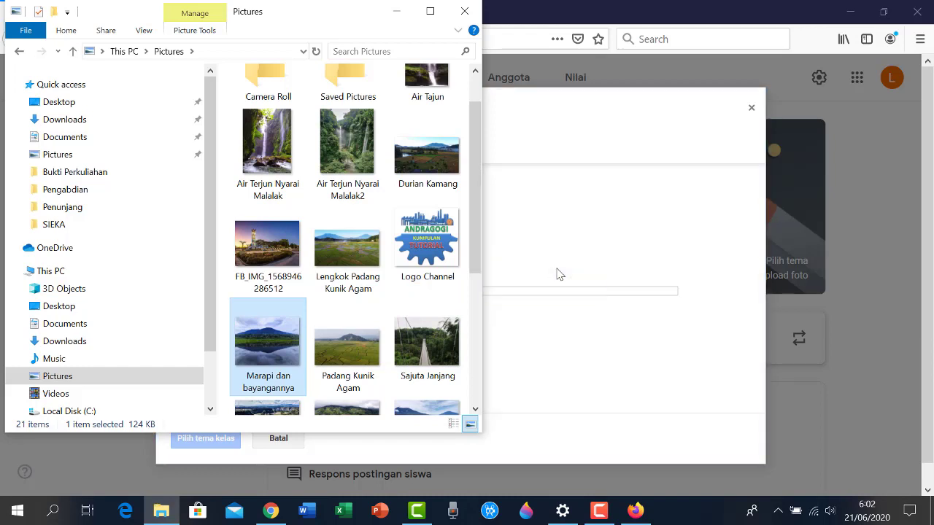
{"action": "left_click", "coordinate": [396, 11]}
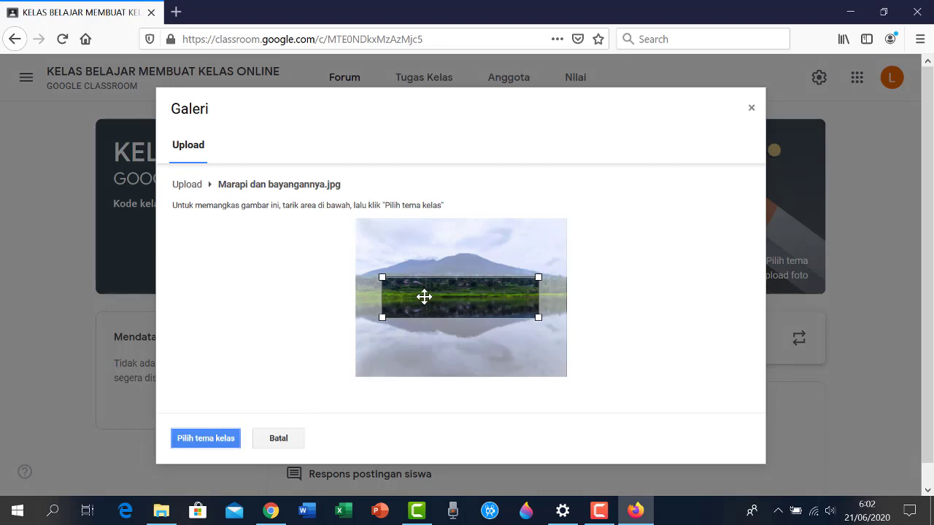
Crop the Marapi dan bayangannya photo out to its right edge and set it as the banner
{"action": "left_click_drag", "start_coordinate": [424, 297], "coordinate": [397, 267]}
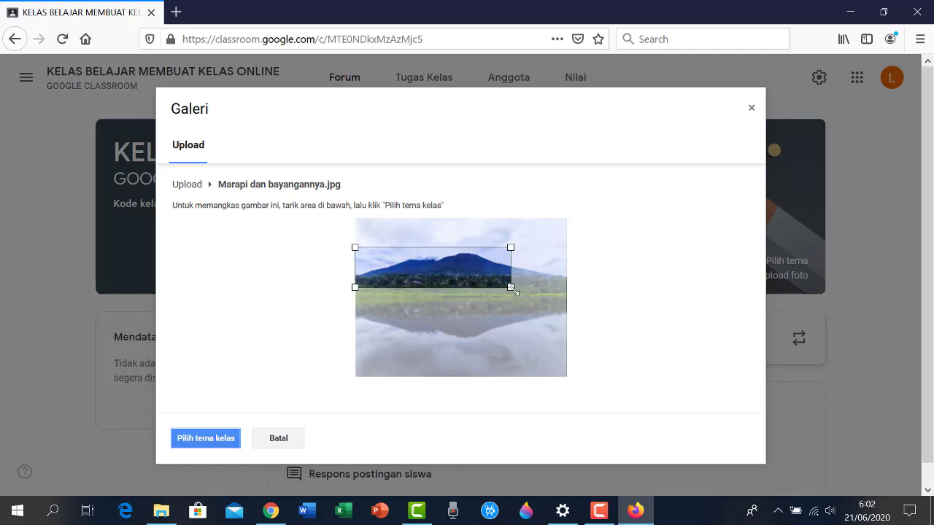
{"action": "left_click_drag", "start_coordinate": [513, 289], "coordinate": [571, 303]}
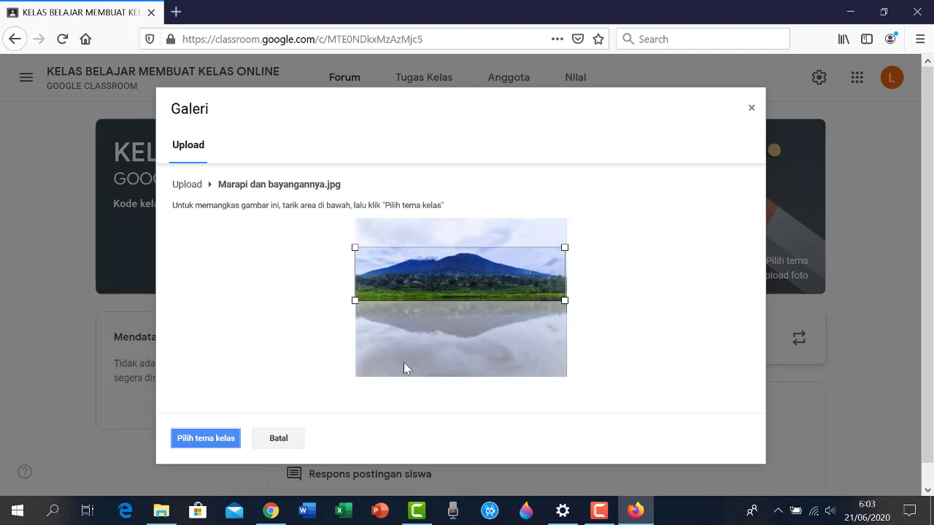
{"action": "left_click", "coordinate": [206, 439]}
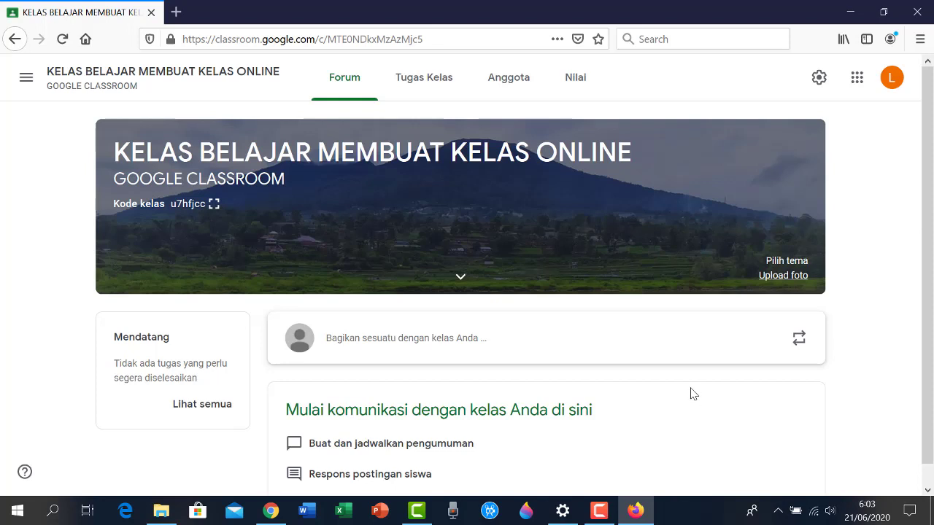
{"action": "scroll", "coordinate": [694, 394], "scroll_direction": "down", "scroll_amount": 1}
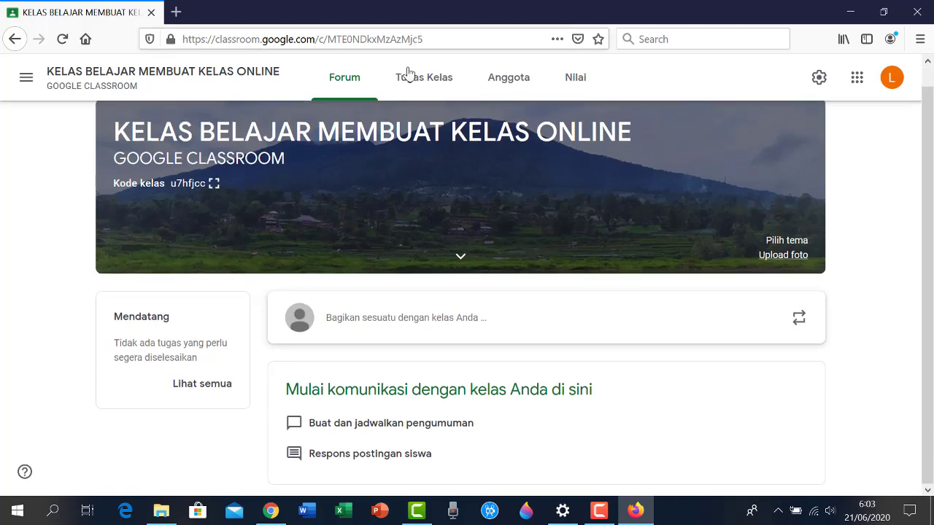
{"action": "left_click", "coordinate": [429, 80]}
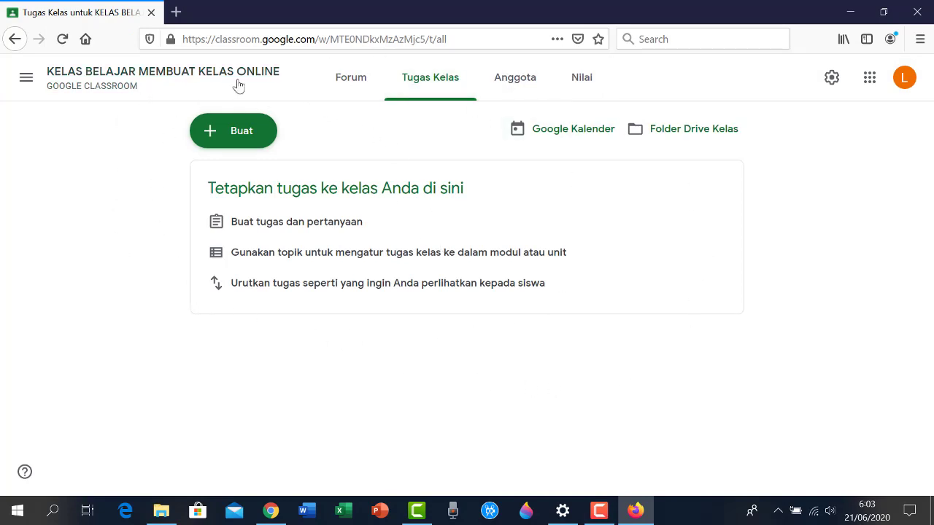
{"action": "left_click", "coordinate": [511, 85]}
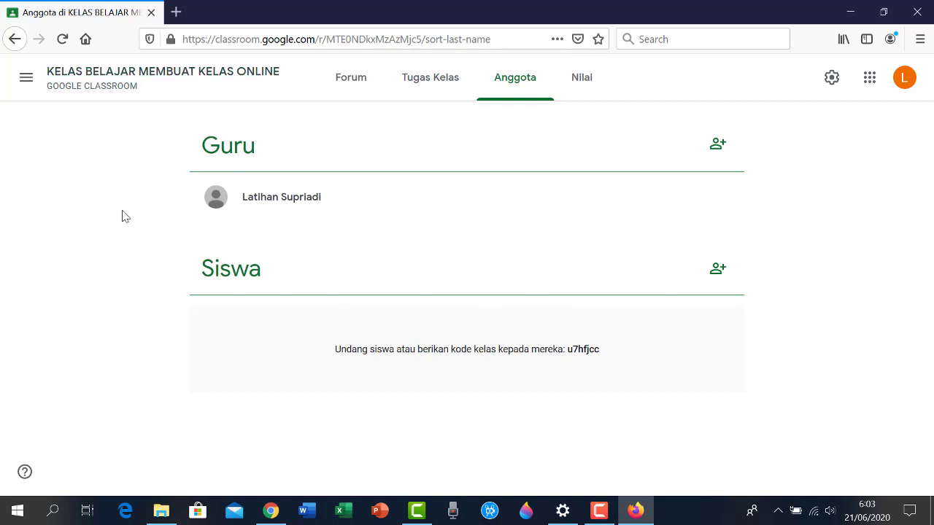
{"action": "left_click", "coordinate": [586, 89]}
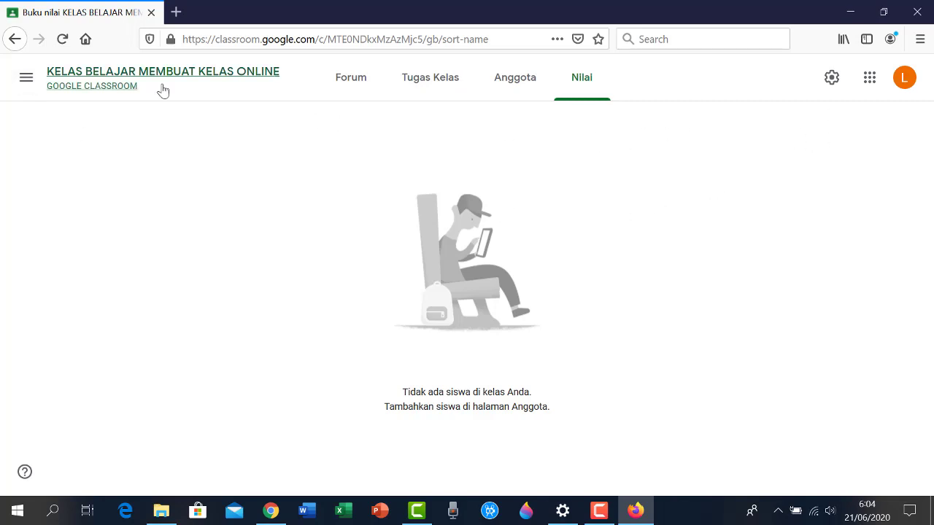
{"action": "left_click", "coordinate": [27, 80]}
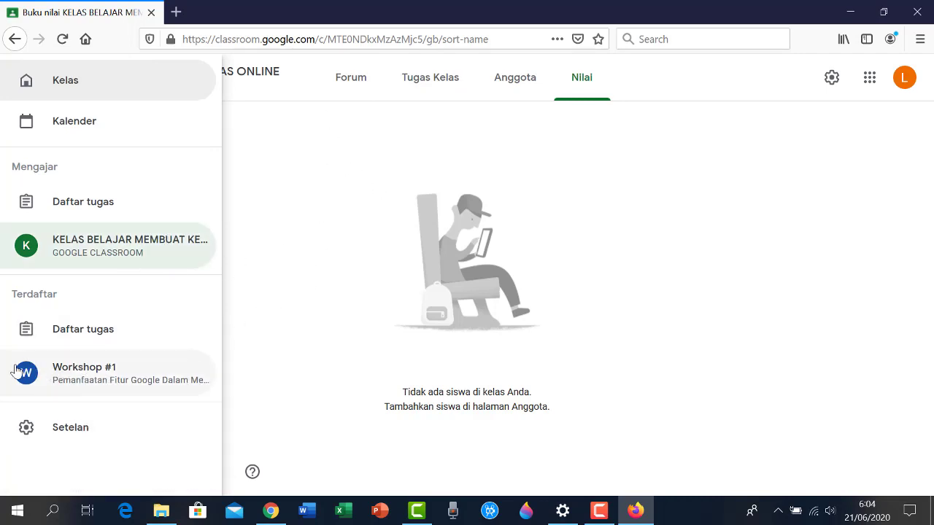
{"action": "left_click", "coordinate": [295, 149]}
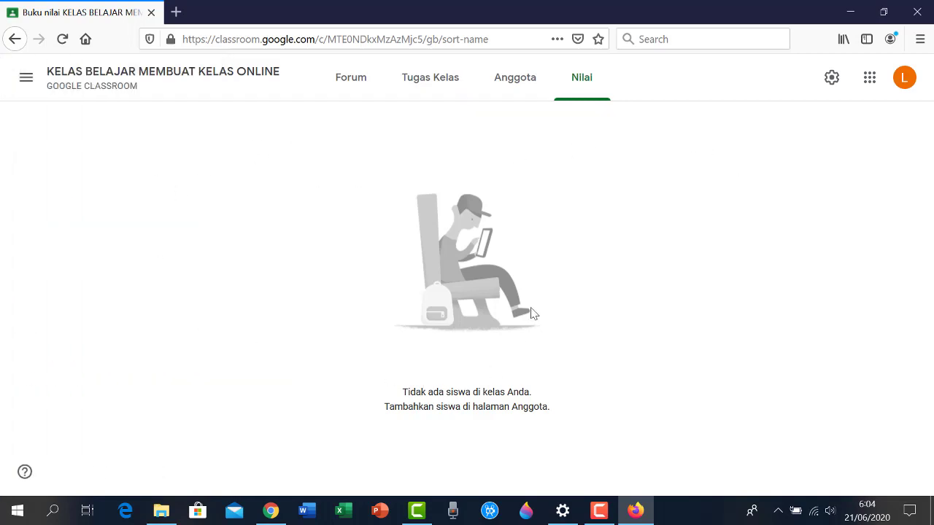
{"action": "left_click", "coordinate": [337, 84]}
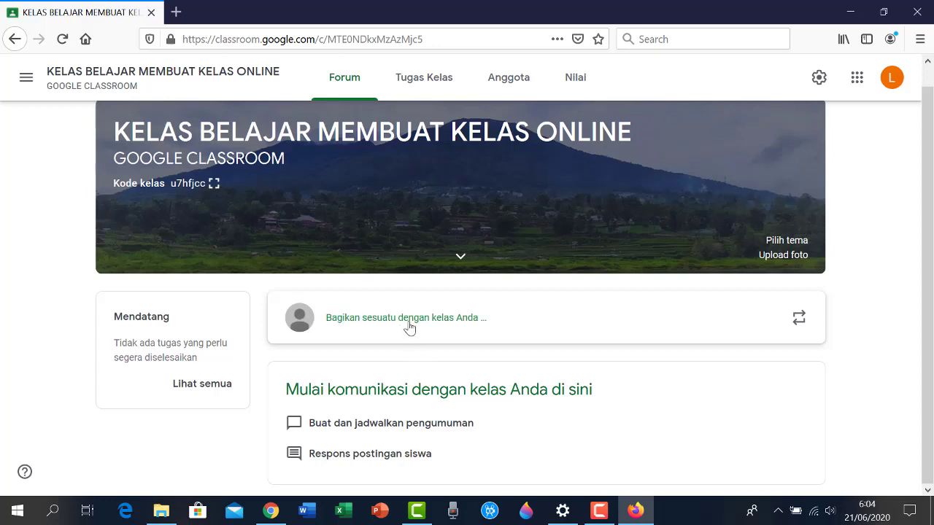
Start an announcement reading 'Selamat datang di kelas online BELAJAR MEMBUAT GOOGLE CLASSROOM'
{"action": "left_click", "coordinate": [364, 318]}
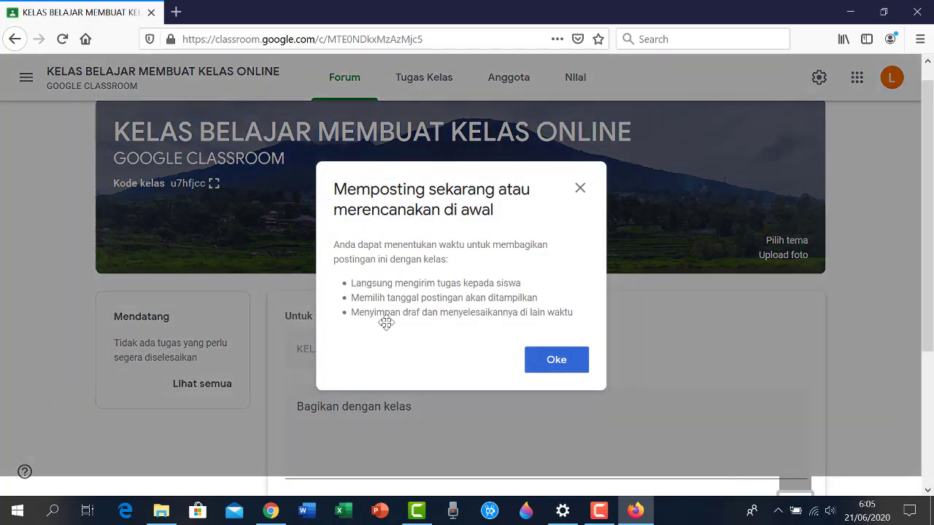
{"action": "left_click", "coordinate": [556, 360]}
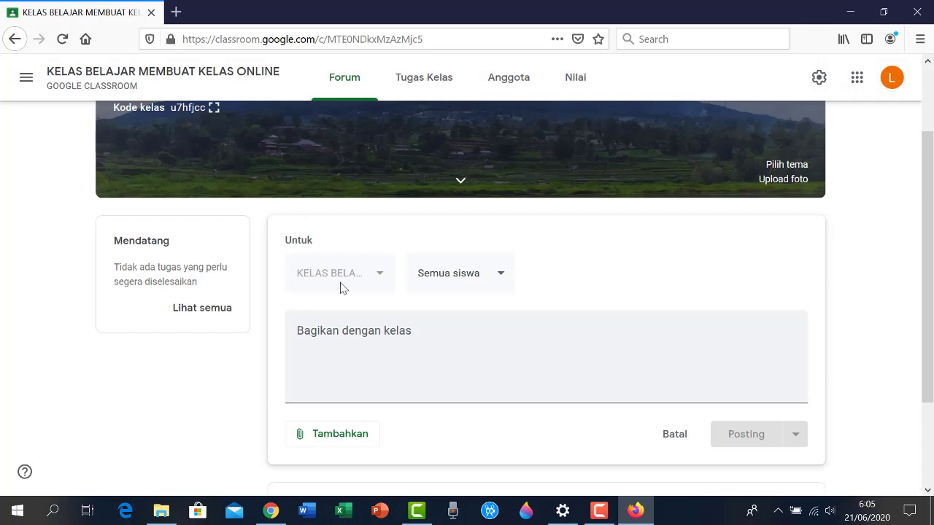
{"action": "left_click", "coordinate": [422, 336]}
{"action": "type", "text": "S"}
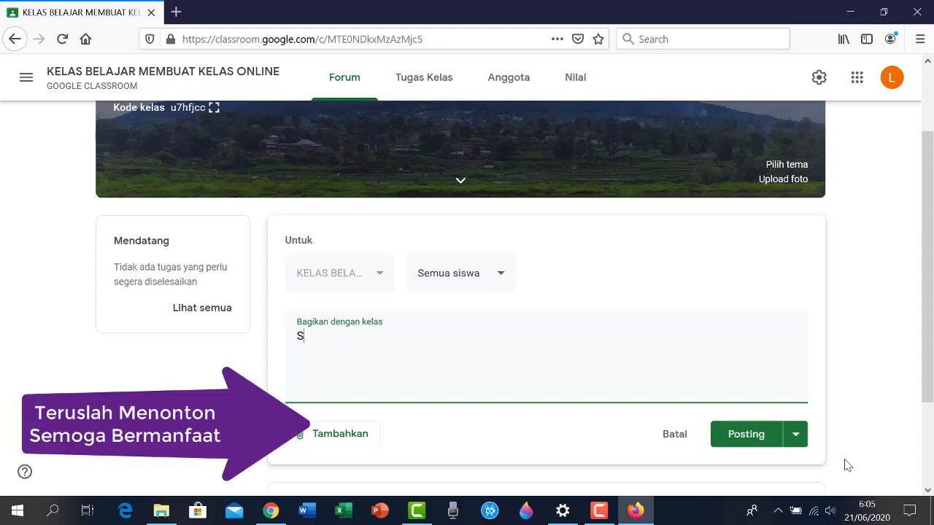
{"action": "type", "text": "elamat datang di kelas onli"}
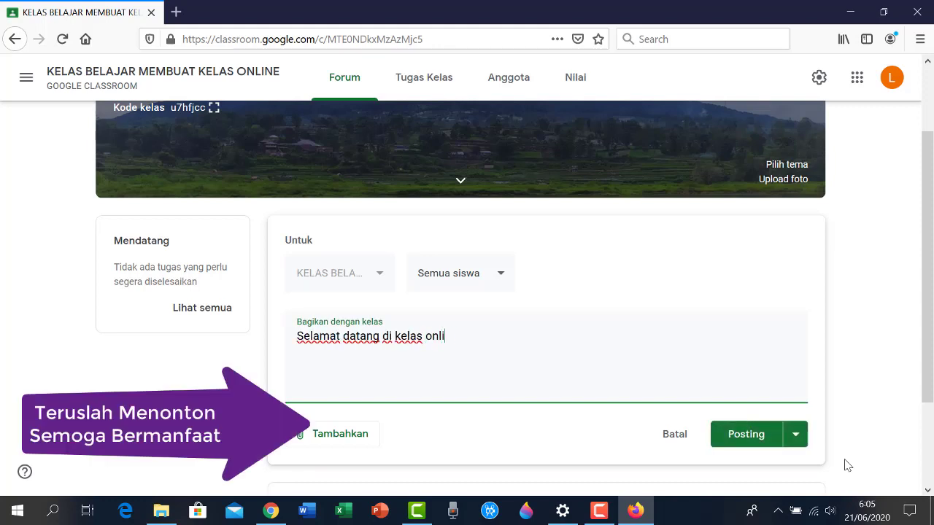
{"action": "type", "text": "ne BELAJAR MEMBUAT "}
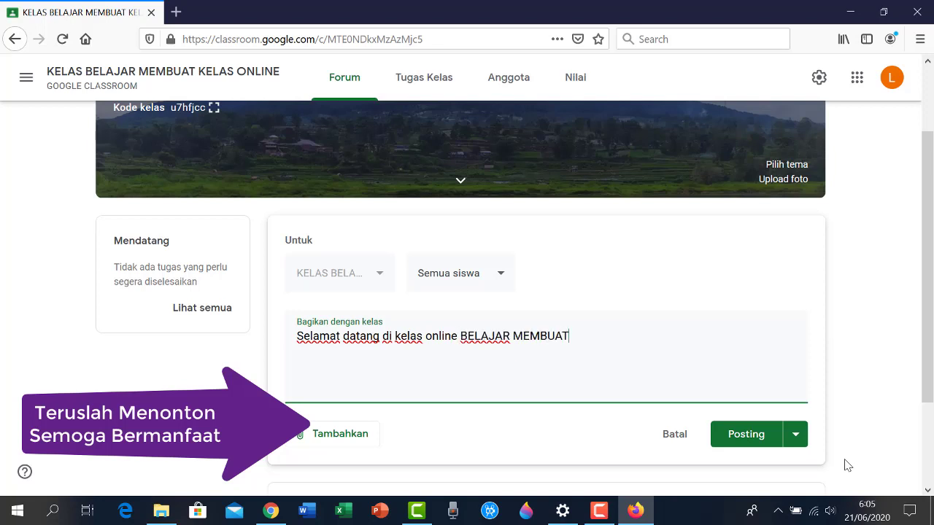
{"action": "type", "text": "GOOGLE CLASSROOM"}
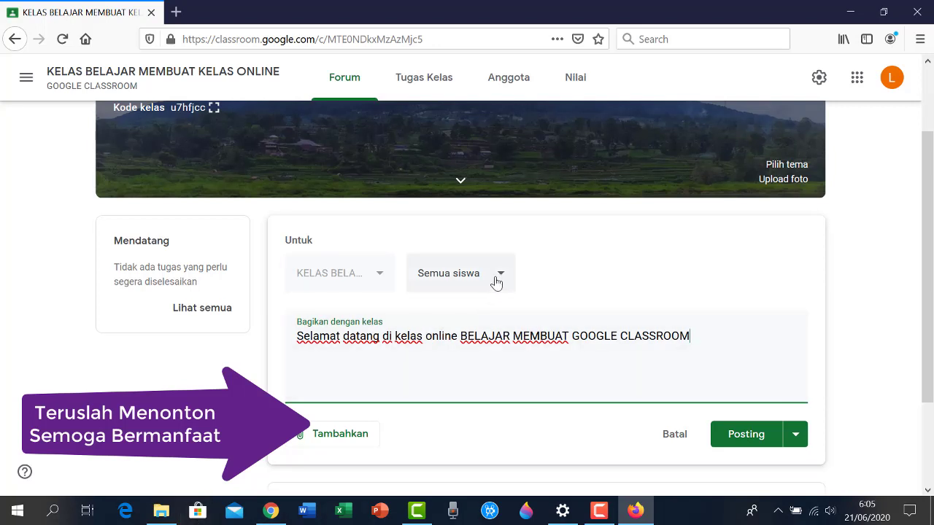
Check the recipient dropdown, keeping the announcement addressed to Semua siswa (all students)
{"action": "left_click", "coordinate": [496, 283]}
{"action": "left_click", "coordinate": [385, 279]}
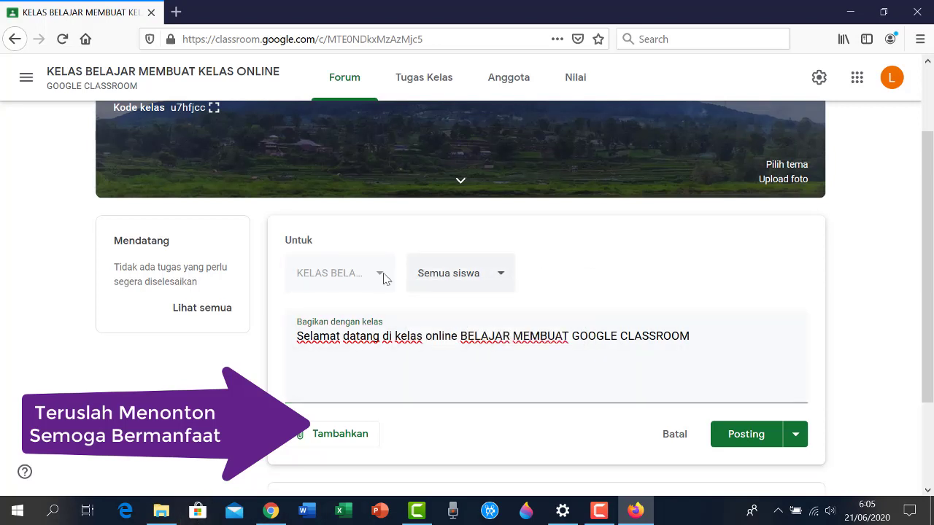
{"action": "left_click", "coordinate": [498, 275]}
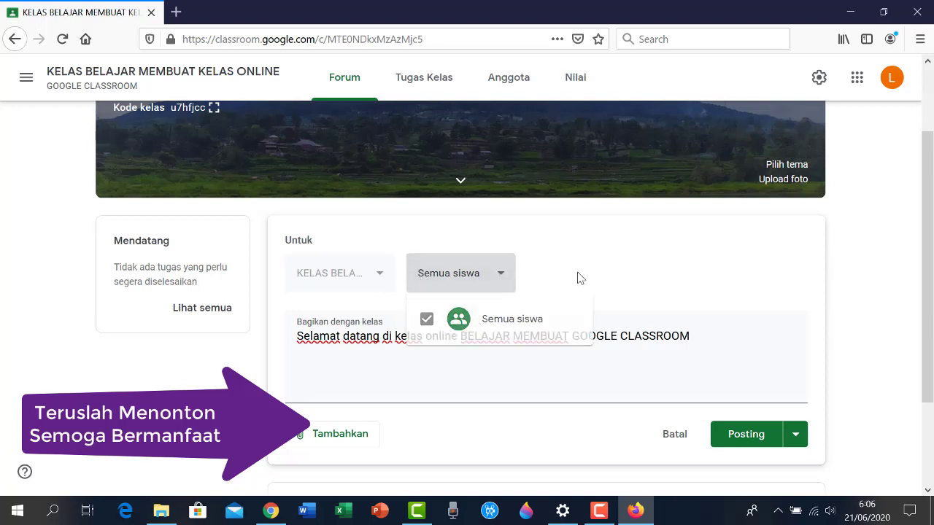
{"action": "left_click", "coordinate": [476, 283]}
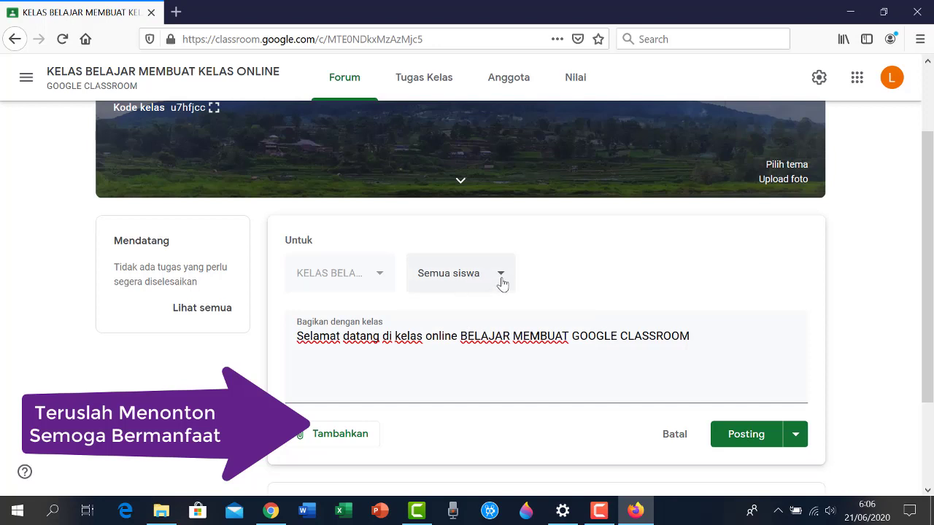
{"action": "left_click", "coordinate": [499, 282]}
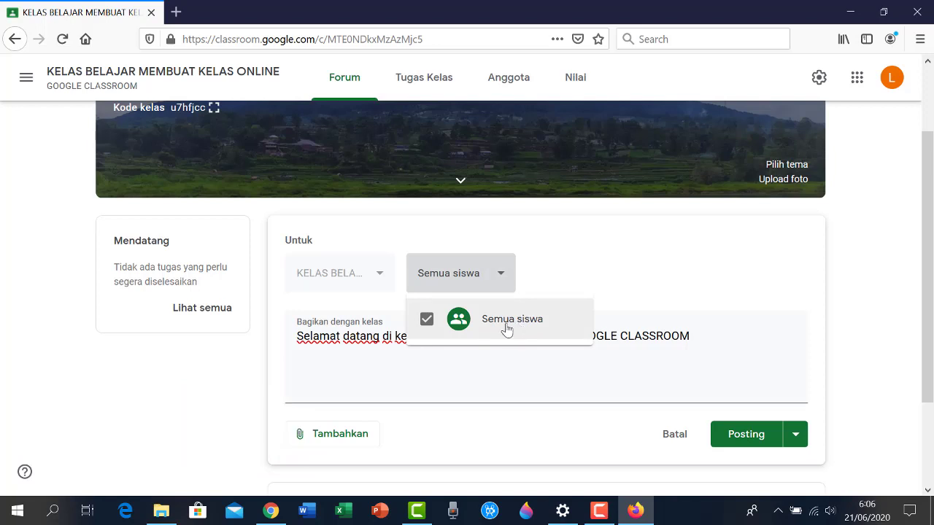
{"action": "left_click", "coordinate": [555, 266]}
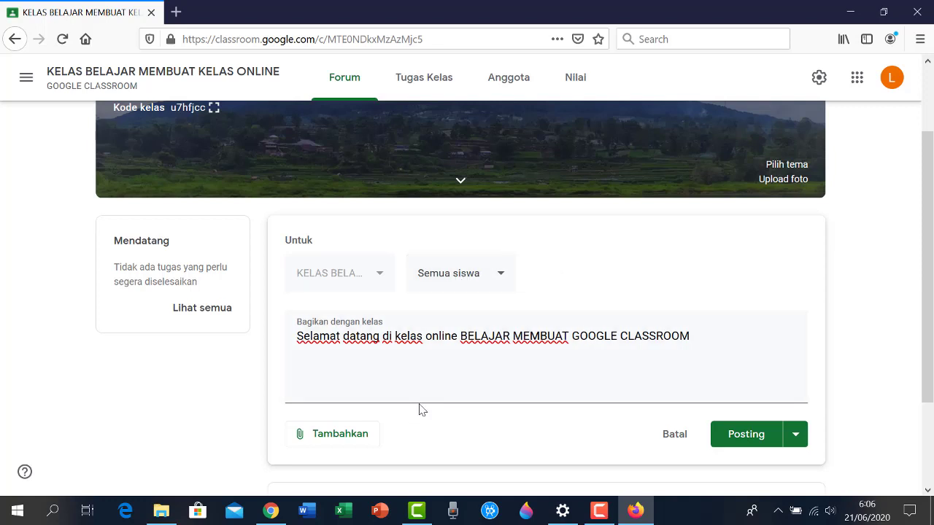
{"action": "scroll", "coordinate": [457, 401], "scroll_direction": "down", "scroll_amount": 1}
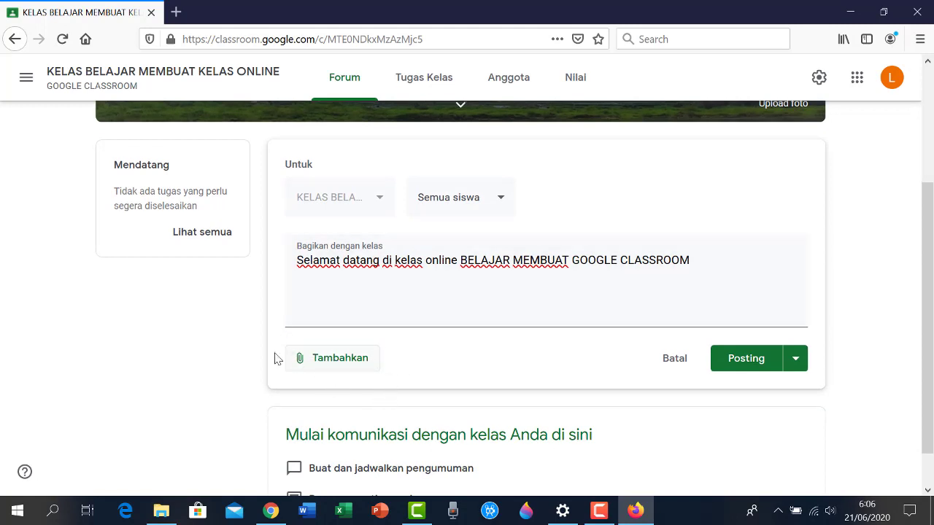
Bring up the Google Drive attachment picker on its Upload tab
{"action": "left_click", "coordinate": [332, 361]}
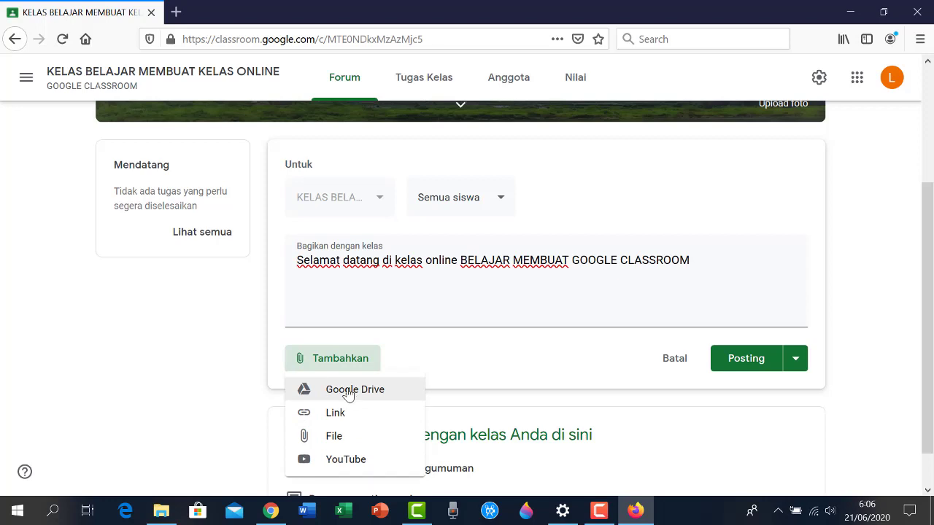
{"action": "left_click", "coordinate": [348, 394]}
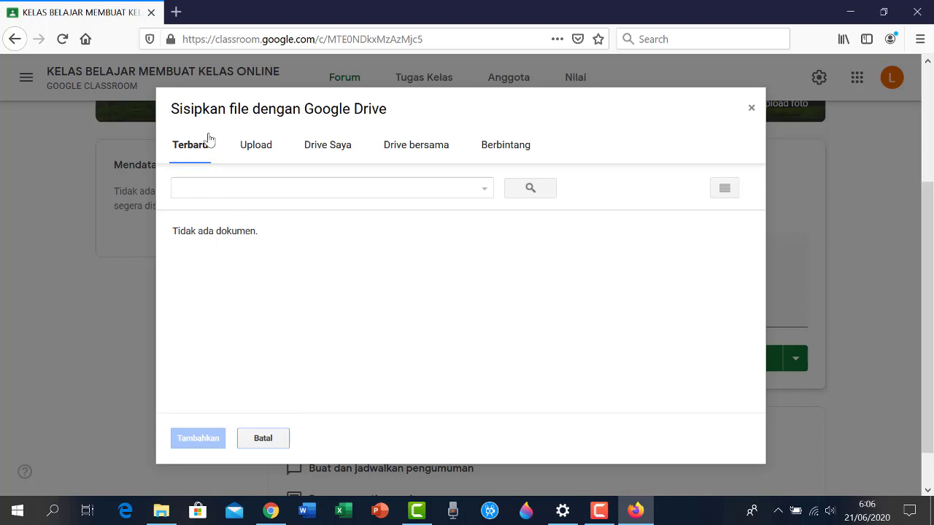
{"action": "left_click", "coordinate": [263, 150]}
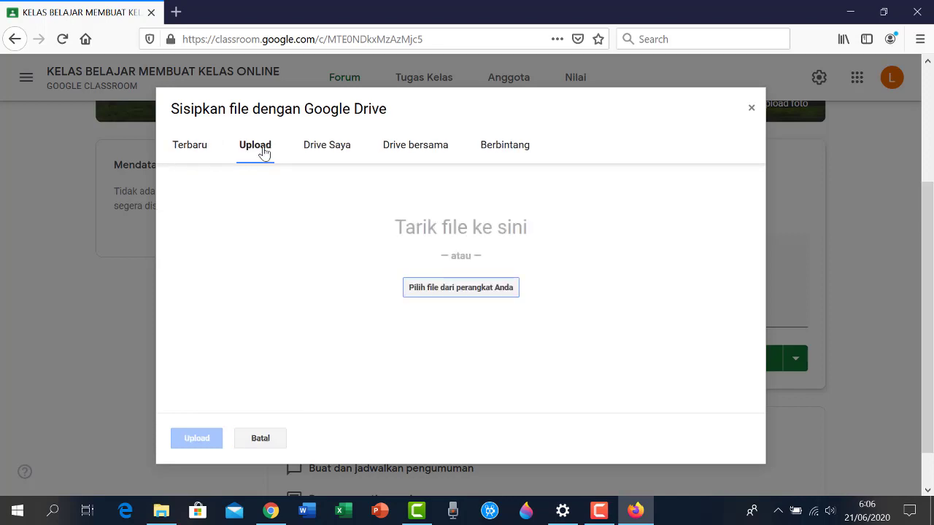
Drag Latihan Animasi.pptx from the DATA1 (D:) drive into the Drive upload area
{"action": "left_click", "coordinate": [161, 511]}
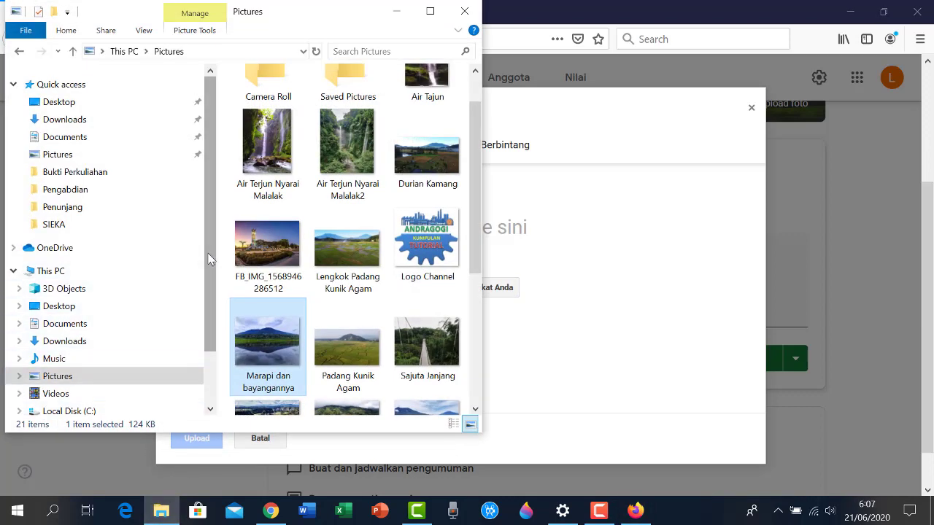
{"action": "left_click_drag", "start_coordinate": [208, 259], "coordinate": [207, 328]}
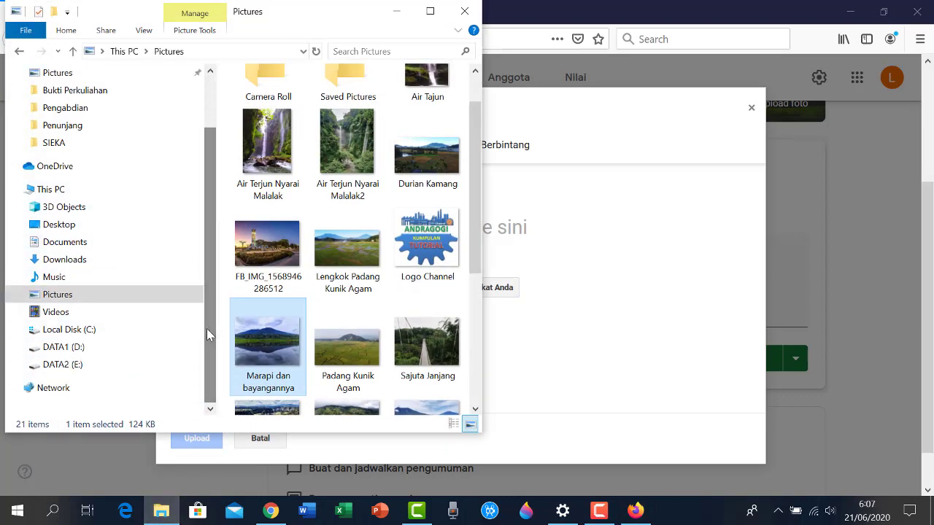
{"action": "left_click", "coordinate": [60, 347]}
{"action": "scroll", "coordinate": [478, 321], "scroll_direction": "down", "scroll_amount": 2}
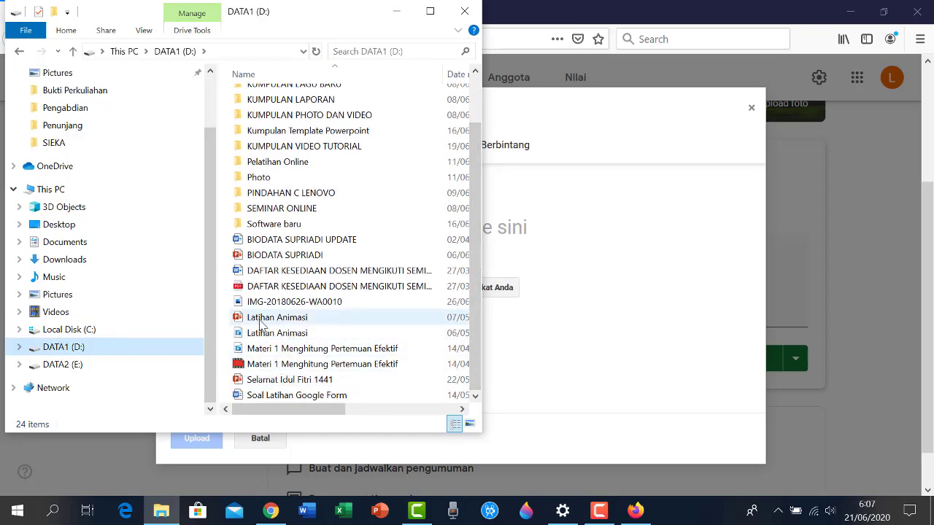
{"action": "left_click_drag", "start_coordinate": [264, 324], "coordinate": [562, 260]}
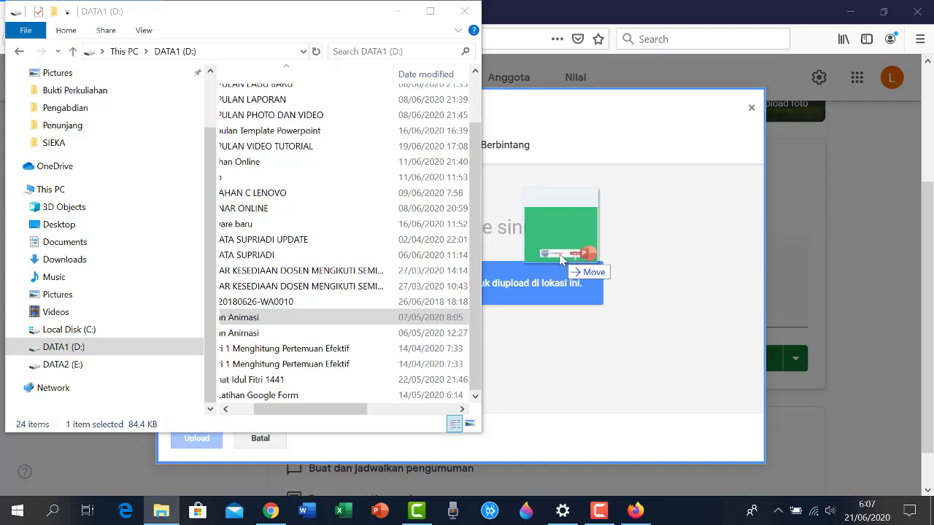
{"action": "left_click_drag", "start_coordinate": [562, 260], "coordinate": [559, 259]}
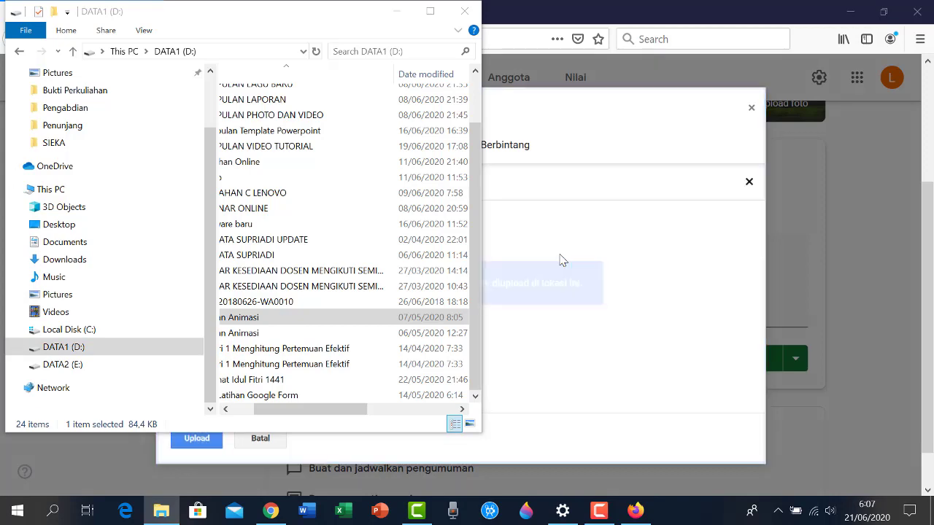
{"action": "left_click", "coordinate": [396, 11]}
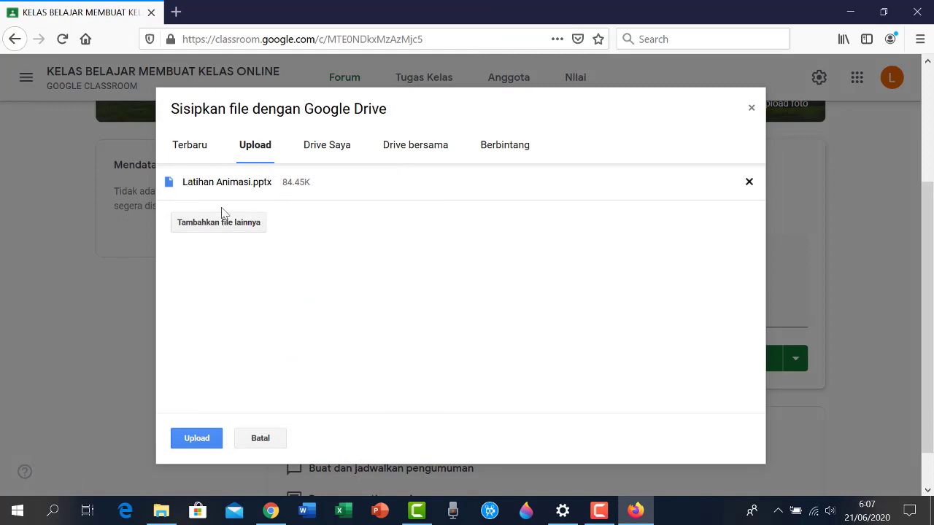
Upload Latihan Animasi.pptx to the post and bring the Google Drive picker back up
{"action": "left_click", "coordinate": [196, 441]}
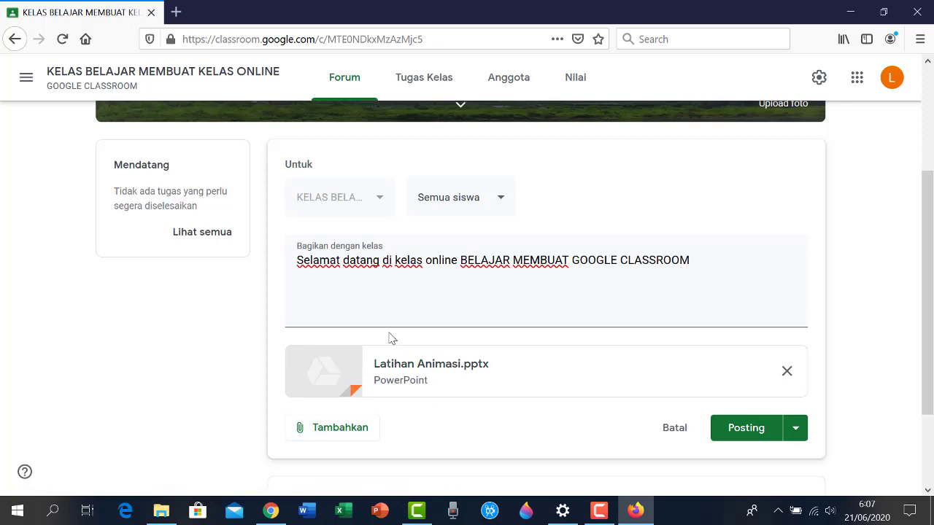
{"action": "left_click", "coordinate": [322, 435]}
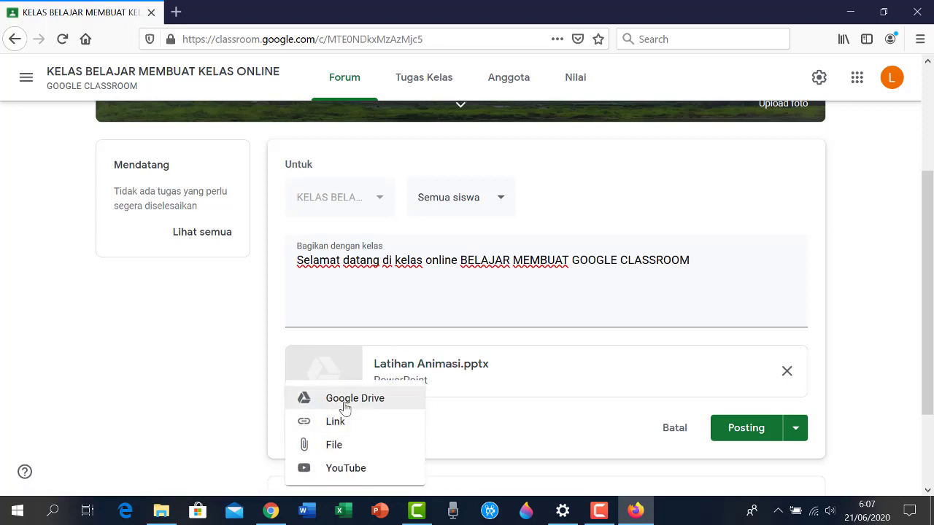
{"action": "left_click", "coordinate": [348, 405]}
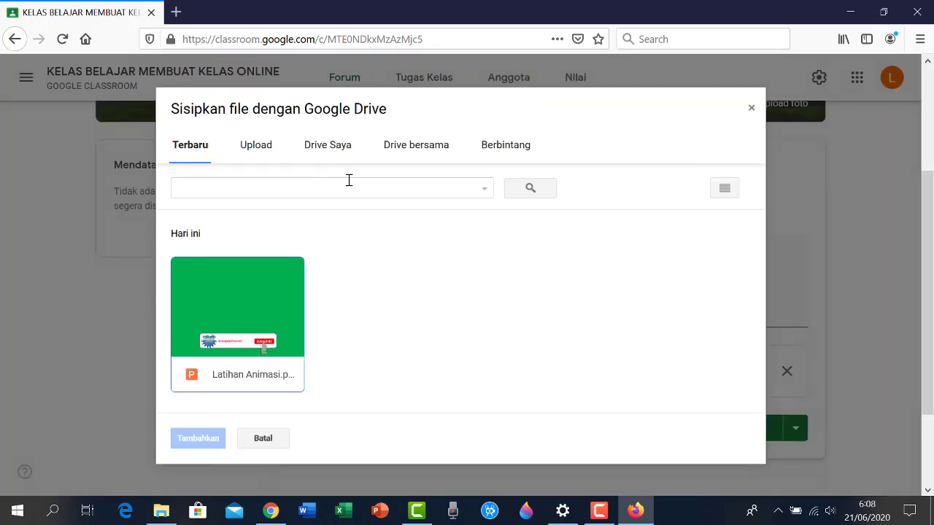
Browse the Drive Saya, Drive bersama and Berbintang tabs, then cancel without adding a file
{"action": "left_click", "coordinate": [328, 146]}
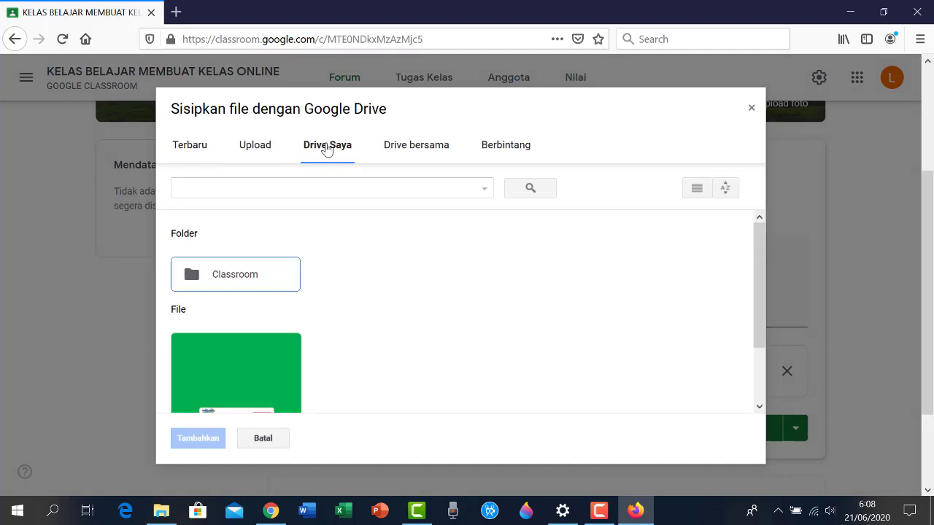
{"action": "scroll", "coordinate": [342, 332], "scroll_direction": "down", "scroll_amount": 1}
{"action": "scroll", "coordinate": [344, 321], "scroll_direction": "up", "scroll_amount": 1}
{"action": "mouse_move", "coordinate": [763, 272]}
{"action": "left_mouse_down"}
{"action": "mouse_move", "coordinate": [773, 337]}
{"action": "mouse_move", "coordinate": [775, 266]}
{"action": "left_mouse_up"}
{"action": "left_click", "coordinate": [426, 150]}
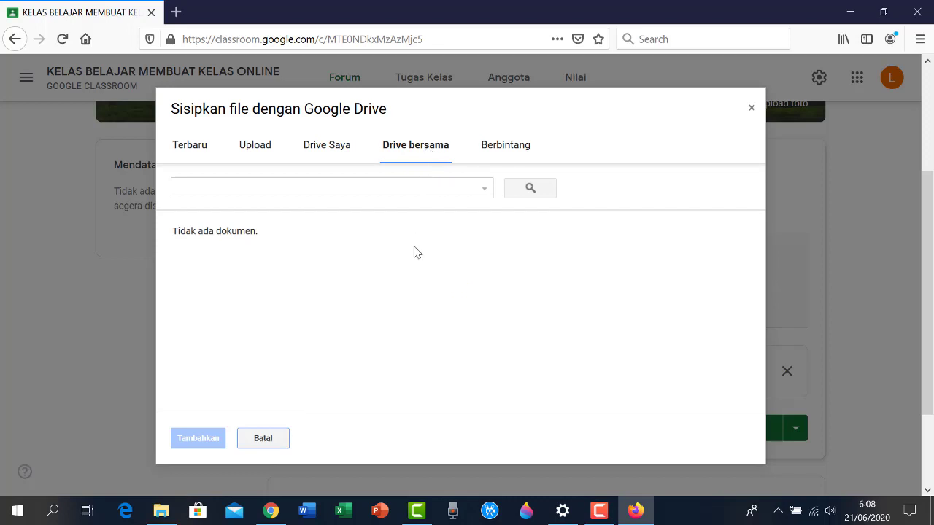
{"action": "left_click", "coordinate": [502, 149]}
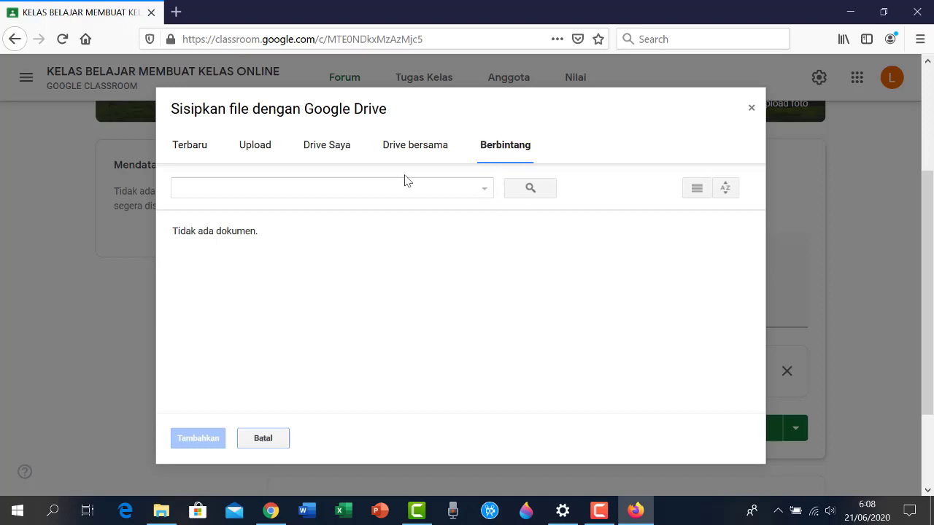
{"action": "left_click", "coordinate": [270, 442]}
{"action": "scroll", "coordinate": [354, 387], "scroll_direction": "down", "scroll_amount": 2}
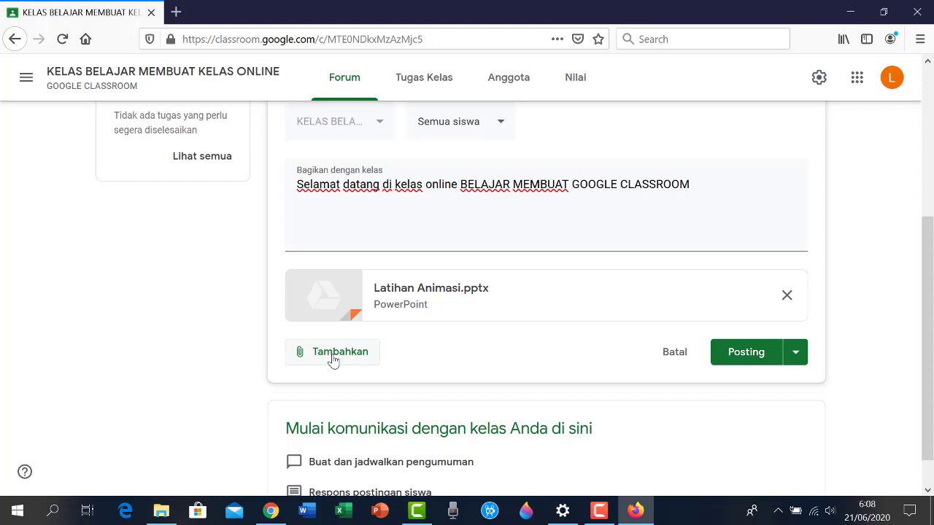
Start adding a Link attachment to the draft, then cancel the link dialog
{"action": "left_click", "coordinate": [333, 357]}
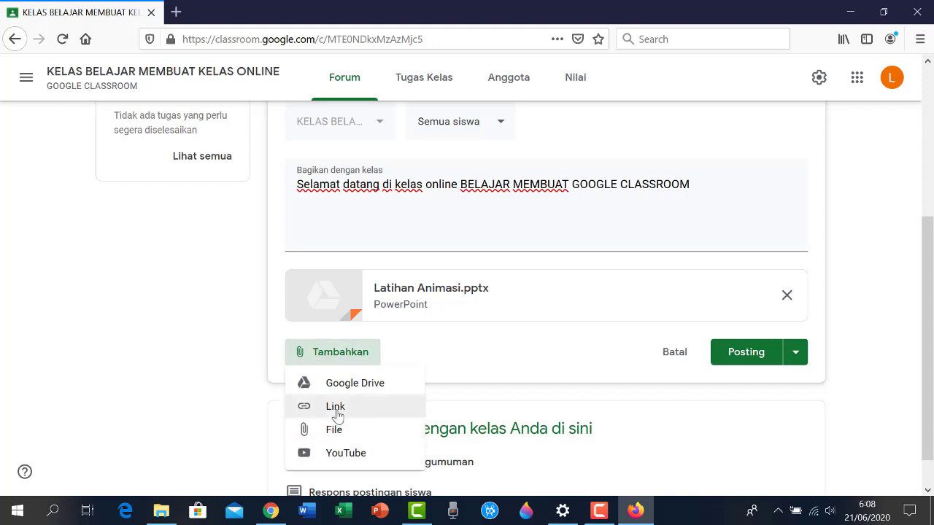
{"action": "left_click", "coordinate": [333, 356]}
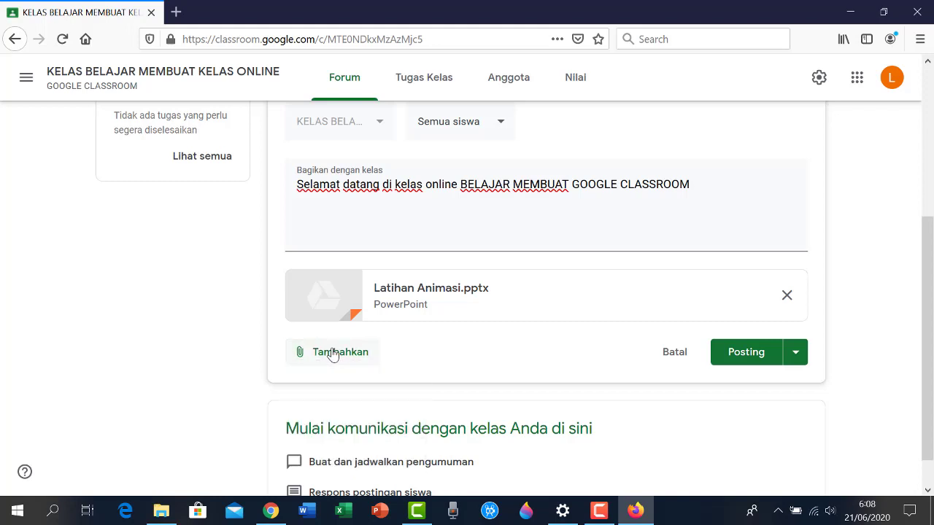
{"action": "left_click", "coordinate": [332, 355]}
{"action": "left_click", "coordinate": [344, 409]}
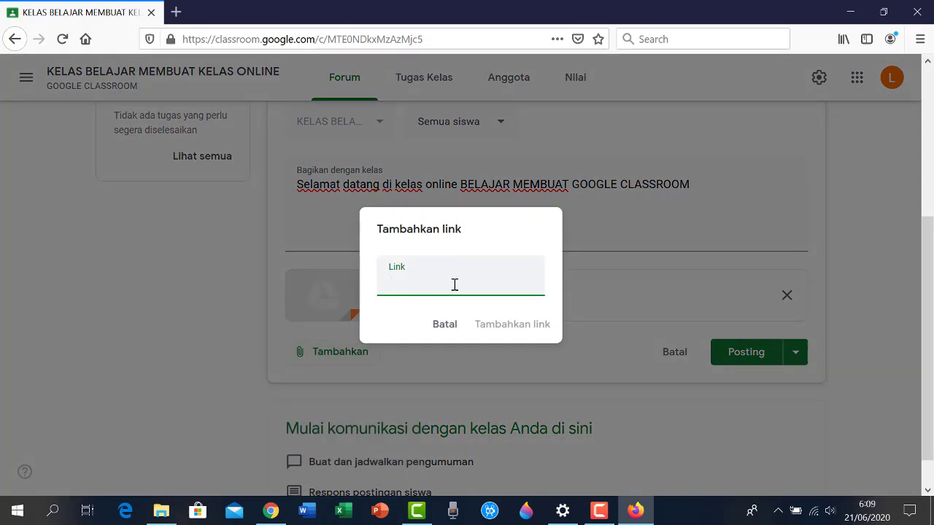
{"action": "left_click", "coordinate": [442, 327]}
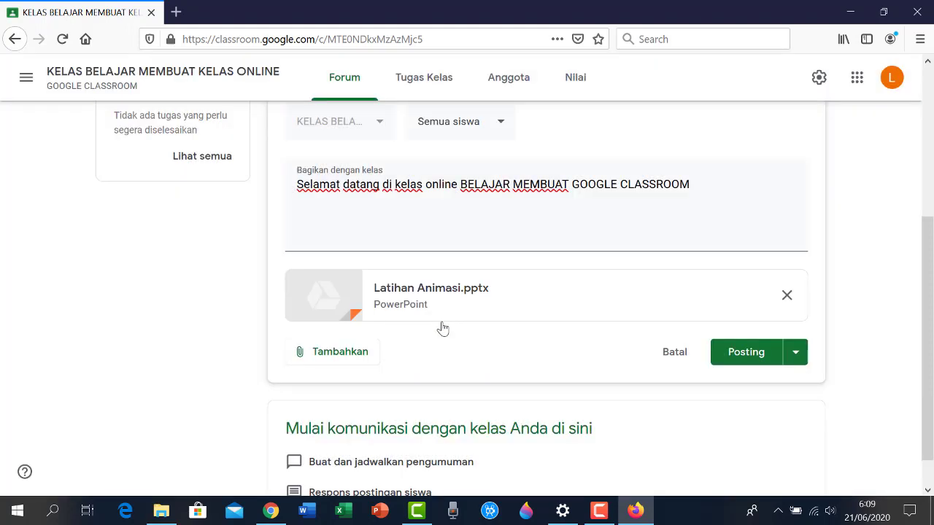
Go to andragogi.com in a new browser tab
{"action": "left_click", "coordinate": [176, 12]}
{"action": "type", "text": "andt"}
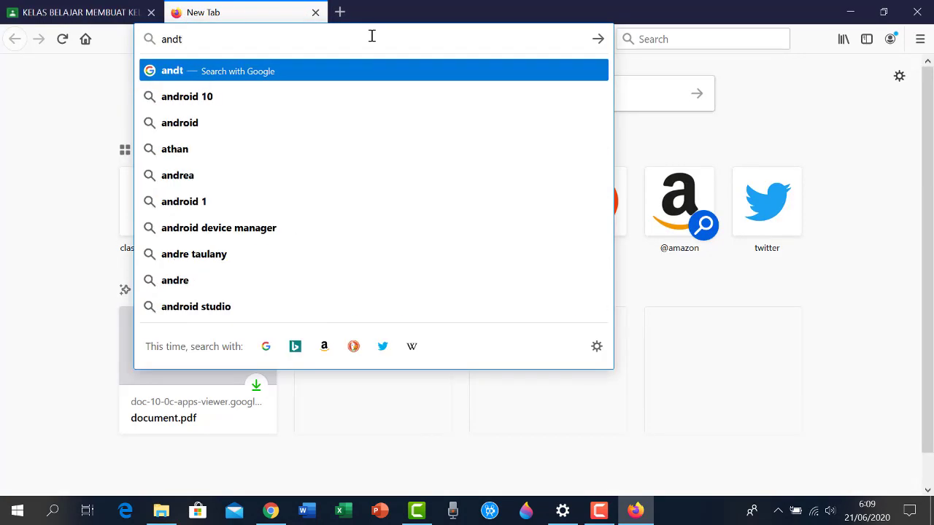
{"action": "key", "text": "BackSpace"}
{"action": "type", "text": "ragogi.com"}
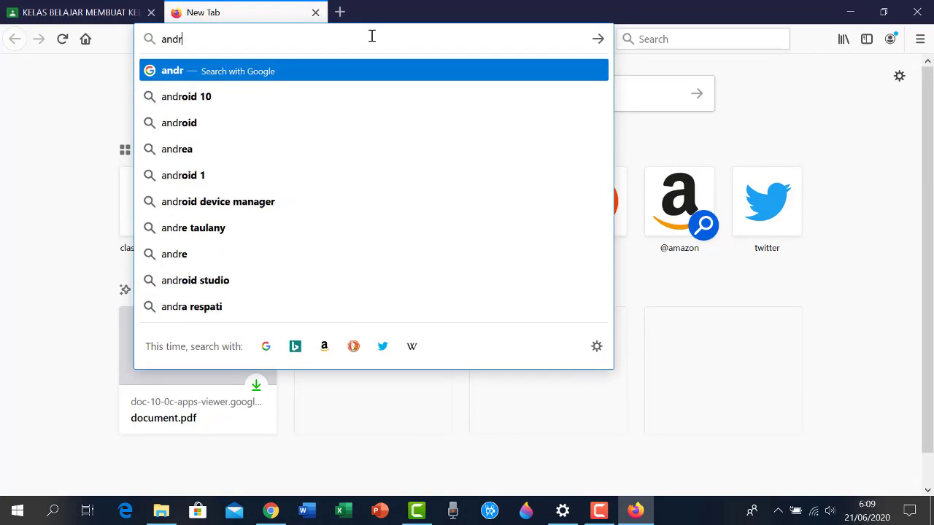
{"action": "key", "text": "Return"}
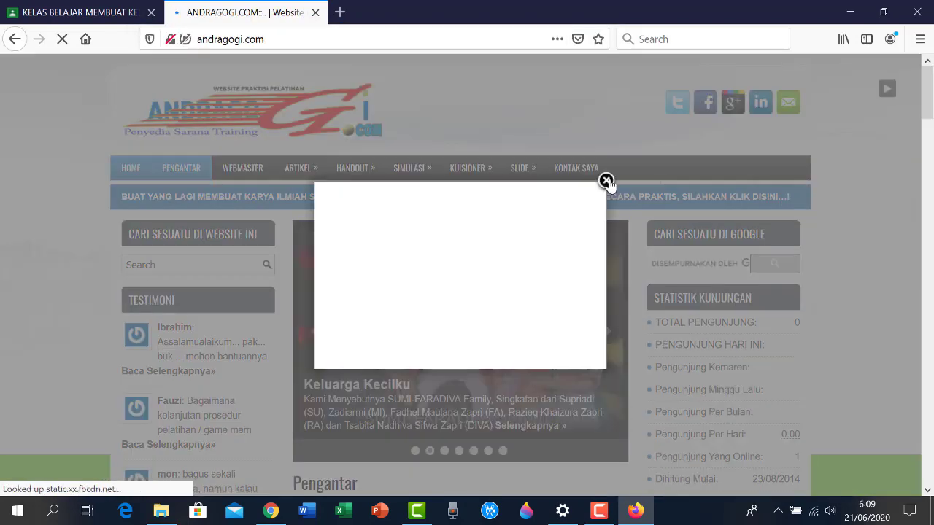
Dismiss the popups and open the Manajemen Konflik handout category on andragogi.com
{"action": "left_click", "coordinate": [607, 182]}
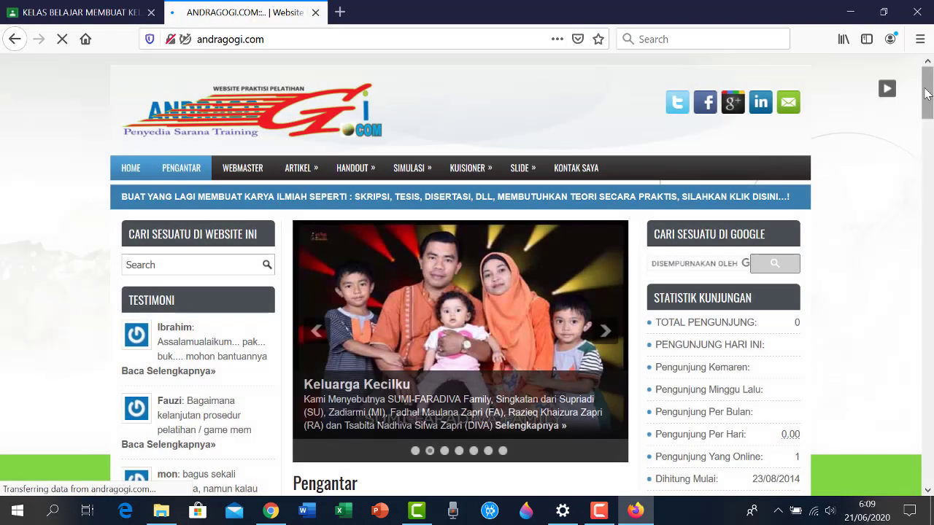
{"action": "left_click_drag", "start_coordinate": [931, 92], "coordinate": [931, 272]}
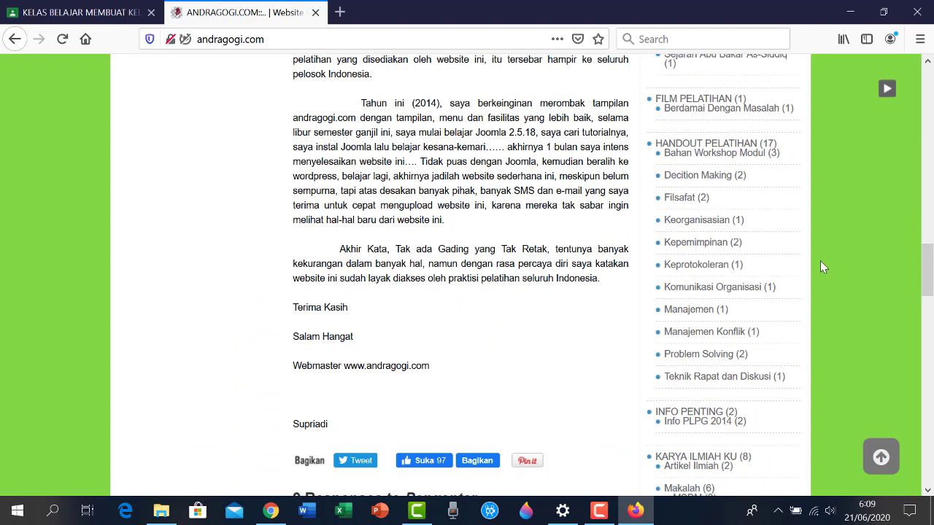
{"action": "left_click", "coordinate": [724, 340]}
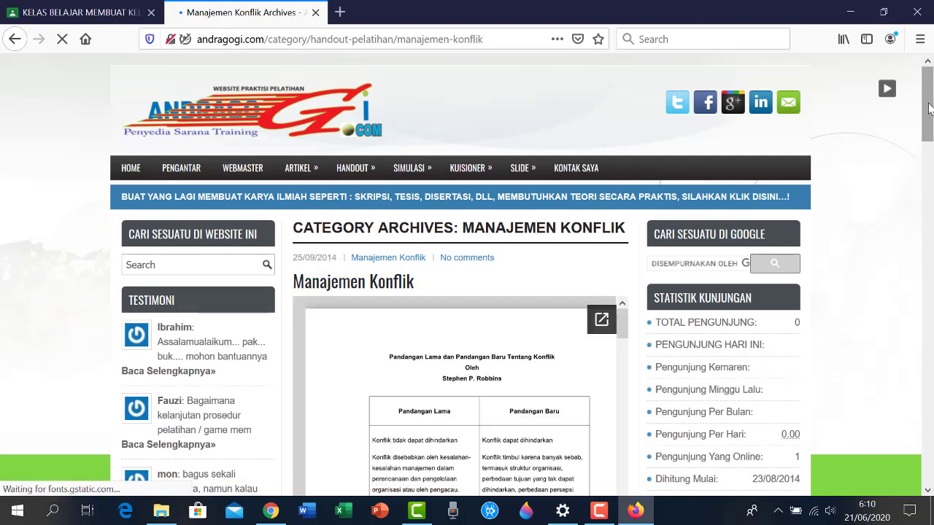
{"action": "scroll", "coordinate": [929, 108], "scroll_direction": "down", "scroll_amount": 2}
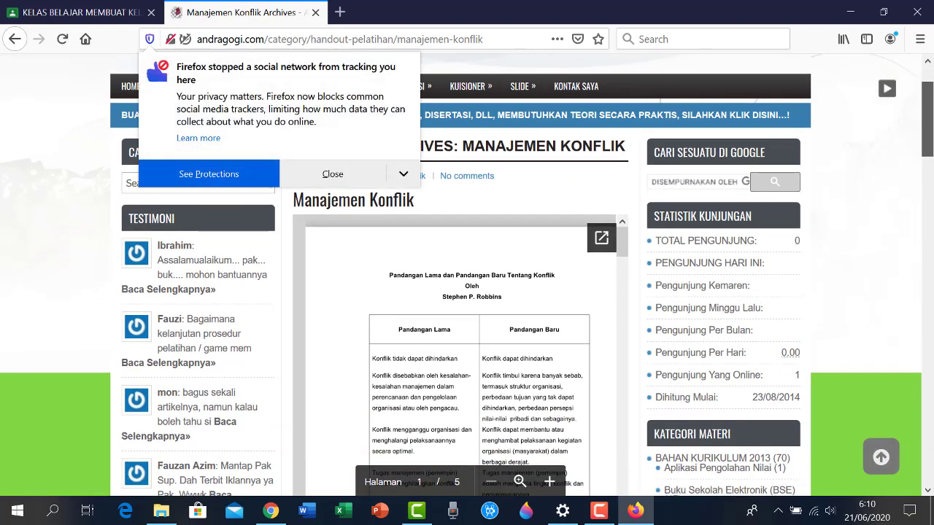
{"action": "left_click_drag", "start_coordinate": [930, 121], "coordinate": [930, 113]}
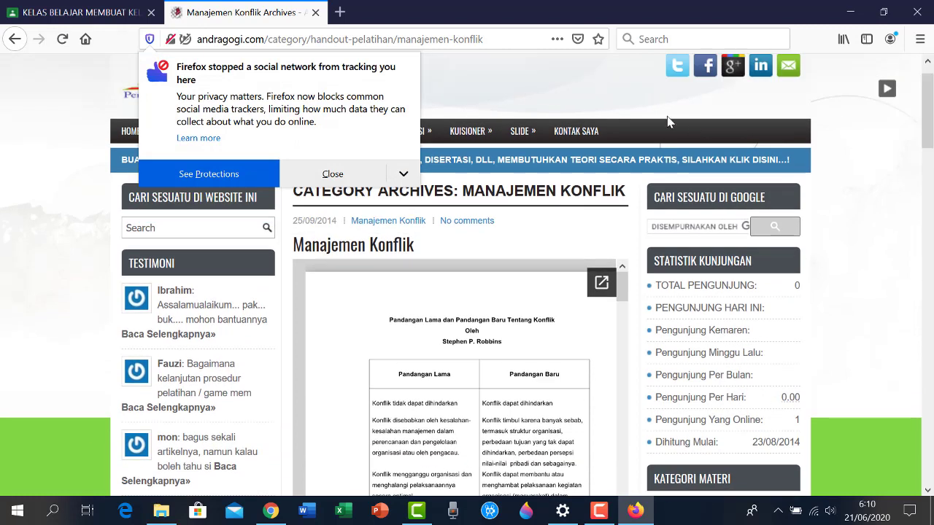
{"action": "left_click", "coordinate": [361, 179]}
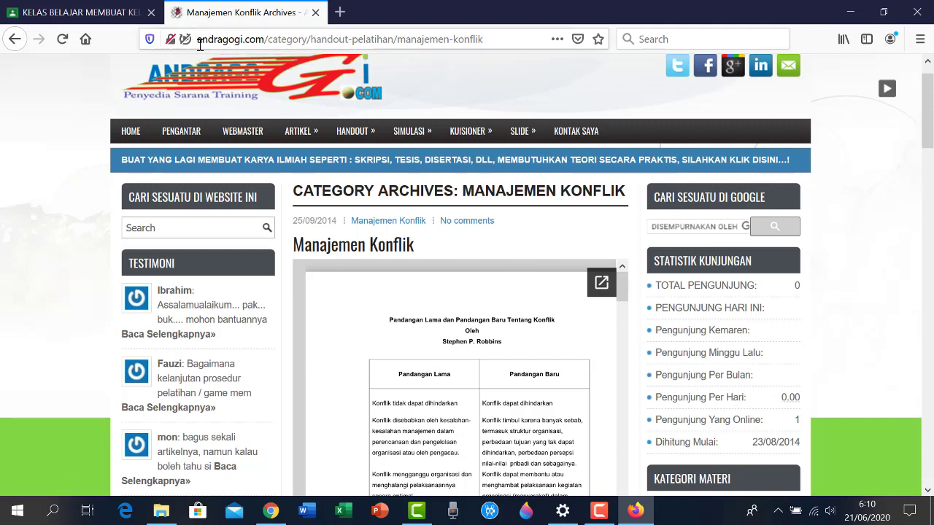
Copy the Manajemen Konflik page's web address from the address bar
{"action": "left_click_drag", "start_coordinate": [199, 39], "coordinate": [483, 58]}
{"action": "right_click", "coordinate": [444, 39]}
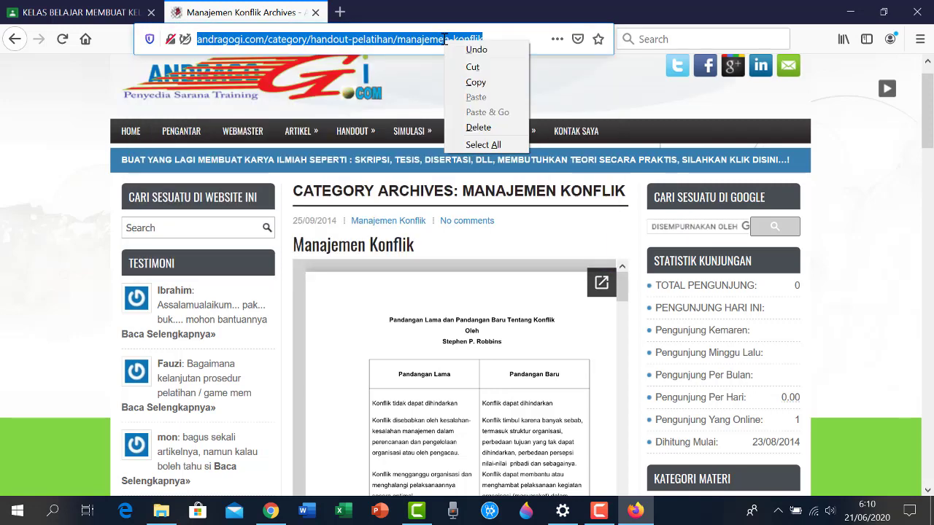
{"action": "left_click", "coordinate": [475, 82]}
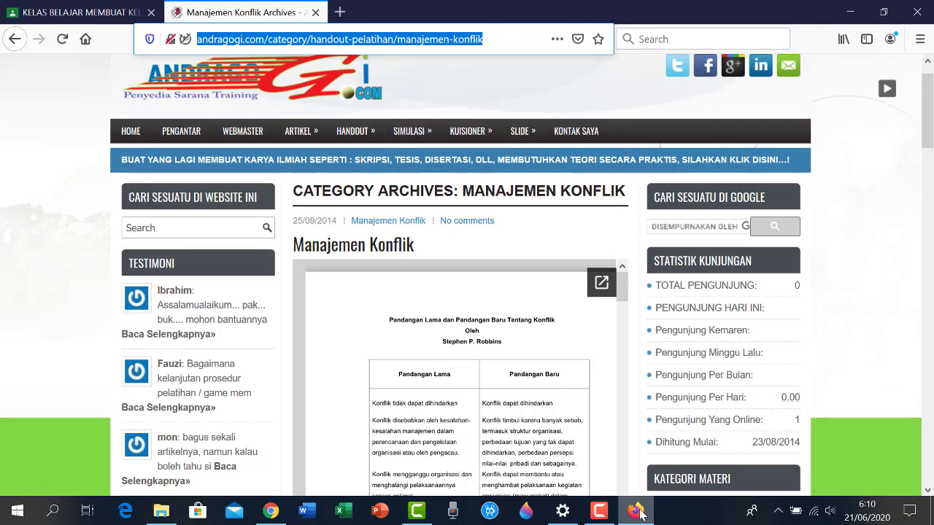
Paste the copied Manajemen Konflik address as a Link attachment on the draft
{"action": "left_click", "coordinate": [59, 18]}
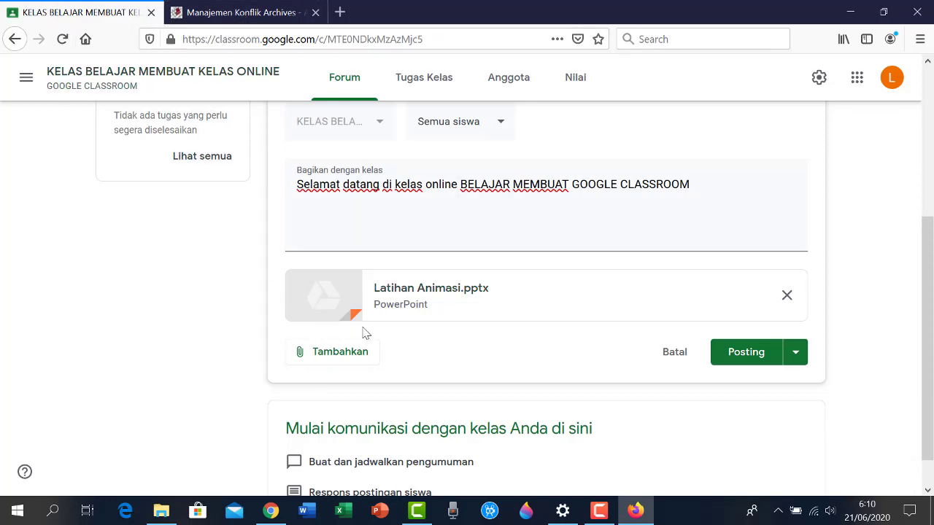
{"action": "left_click", "coordinate": [337, 353]}
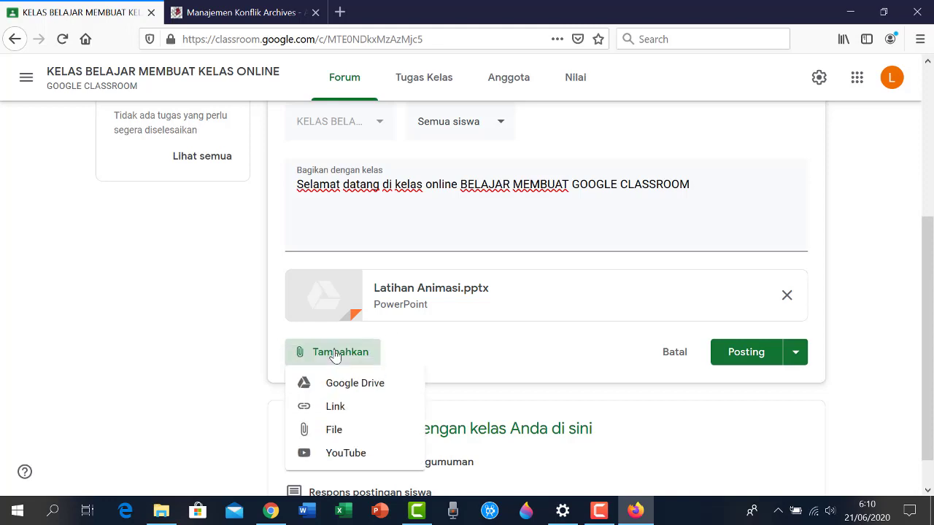
{"action": "left_click", "coordinate": [339, 412]}
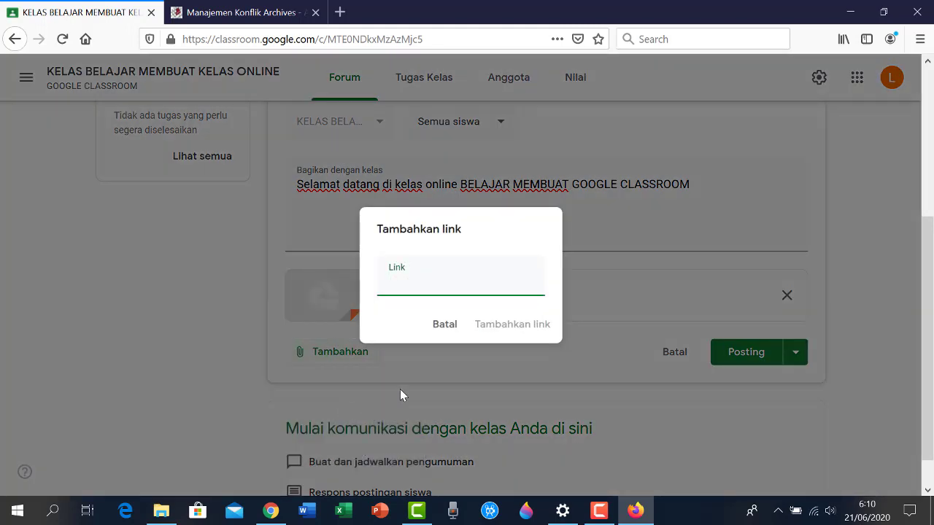
{"action": "right_click", "coordinate": [392, 289]}
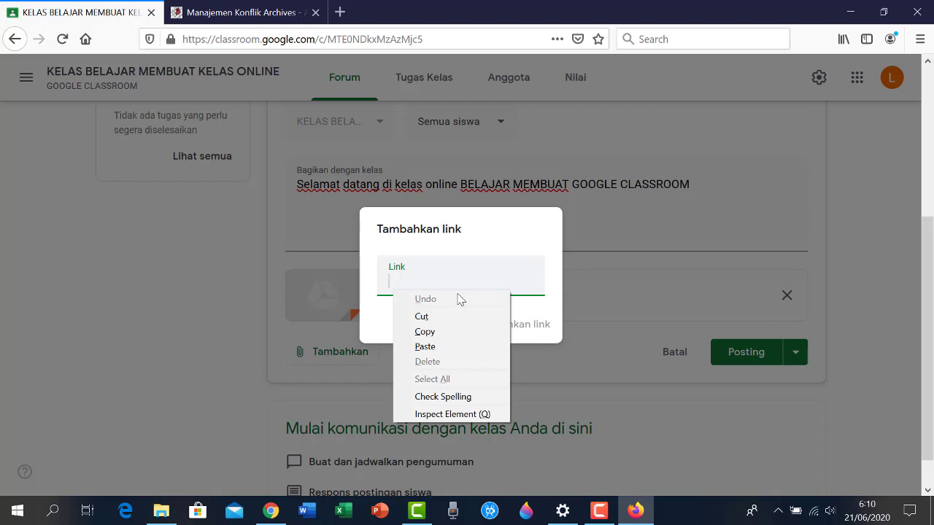
{"action": "left_click", "coordinate": [450, 348]}
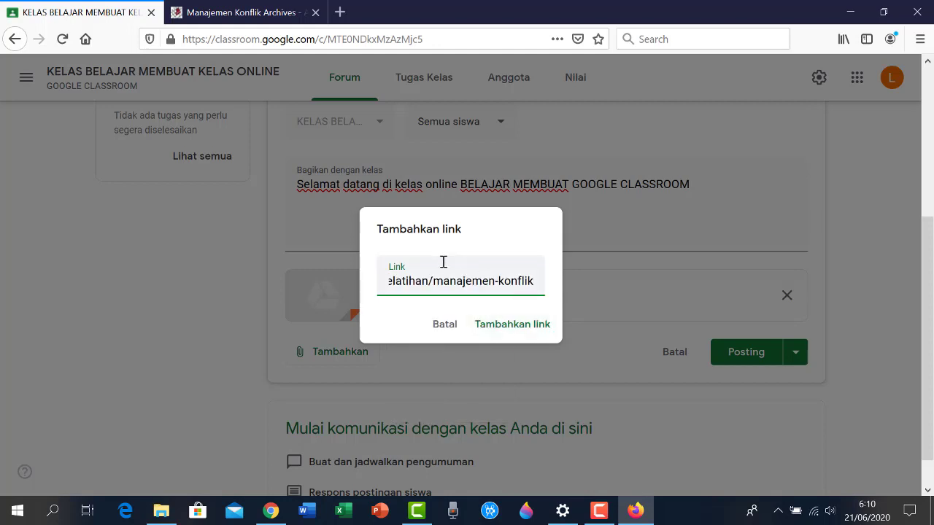
{"action": "left_click", "coordinate": [529, 327]}
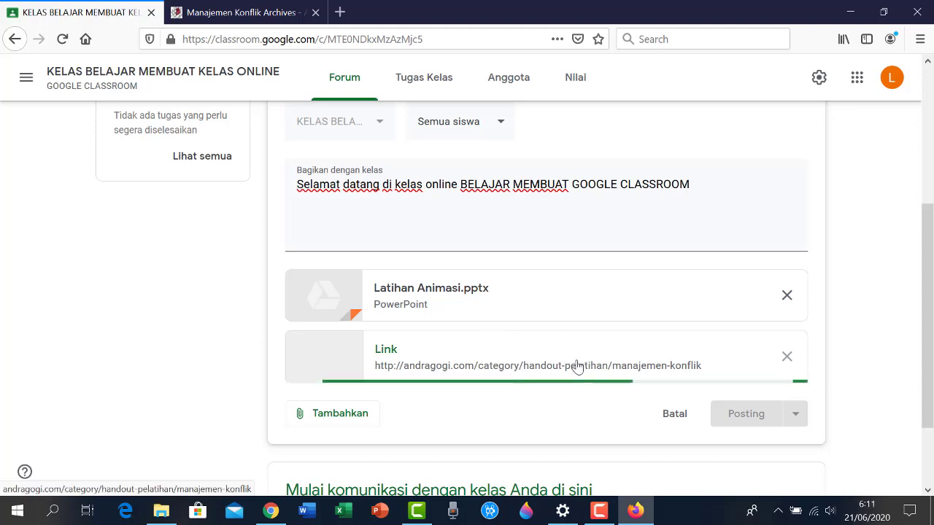
Check the Manajemen Konflik page again, then return to the draft's attachments
{"action": "left_click", "coordinate": [274, 10]}
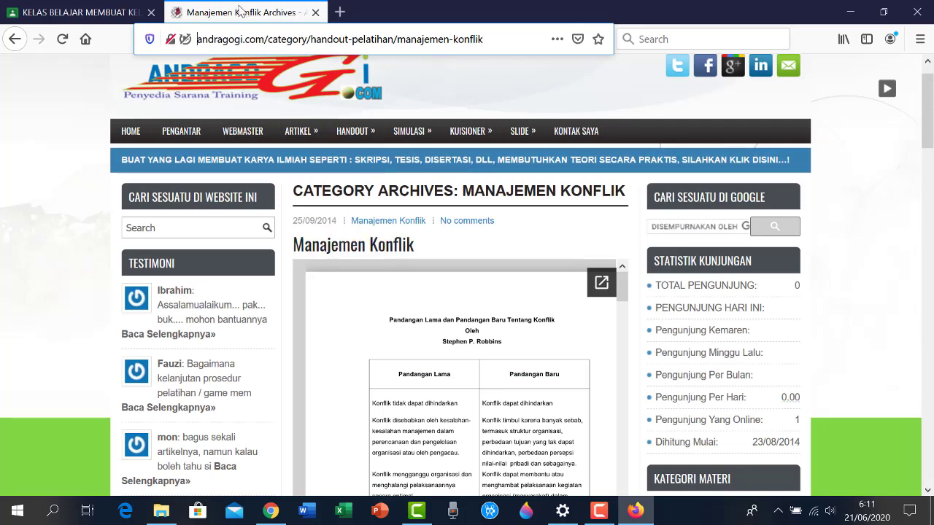
{"action": "left_click", "coordinate": [86, 18]}
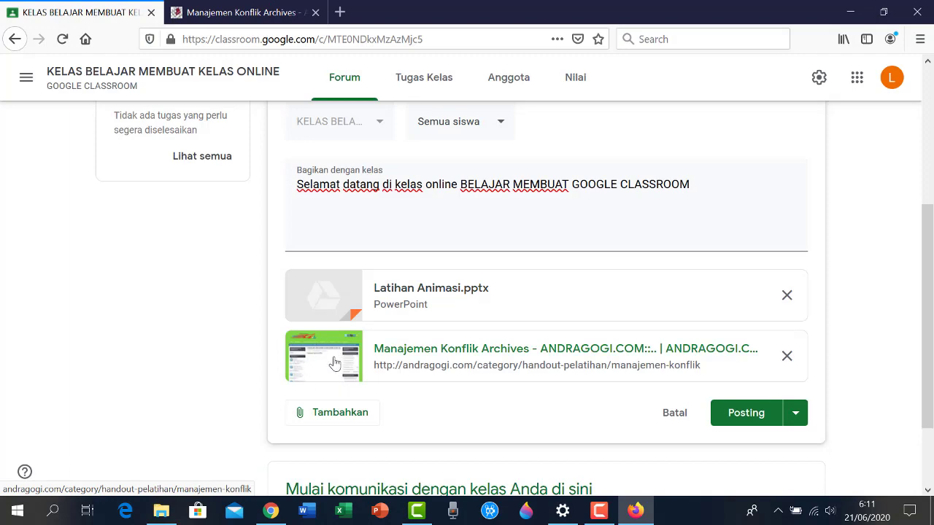
{"action": "left_click", "coordinate": [264, 12]}
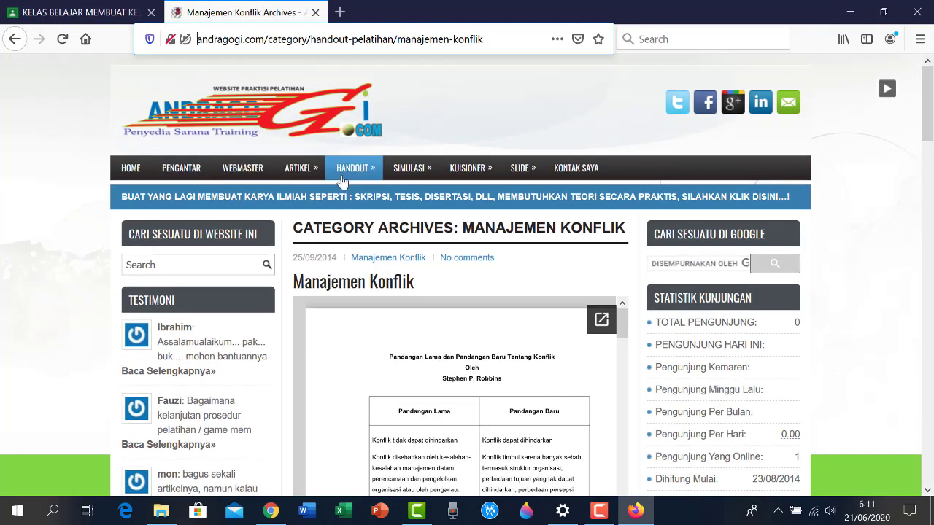
{"action": "mouse_move", "coordinate": [350, 172]}
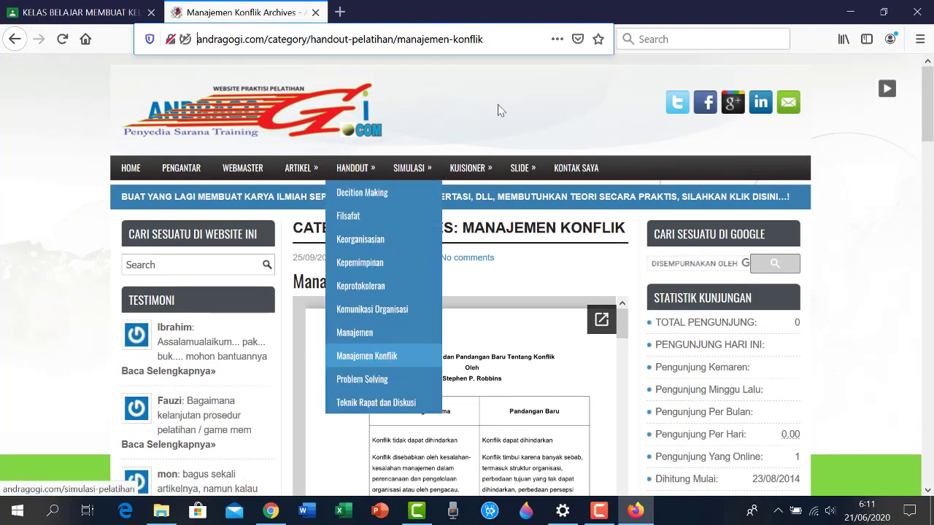
{"action": "left_click", "coordinate": [483, 84]}
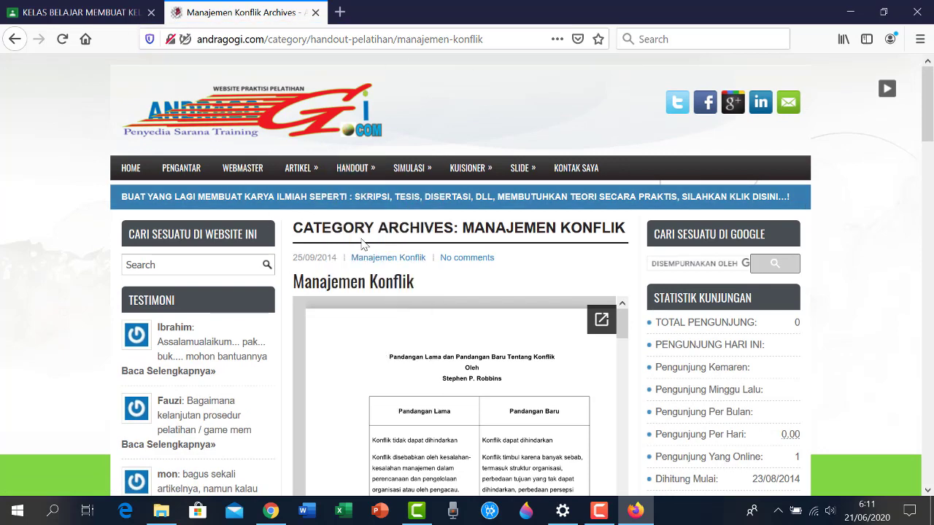
{"action": "left_click", "coordinate": [85, 12]}
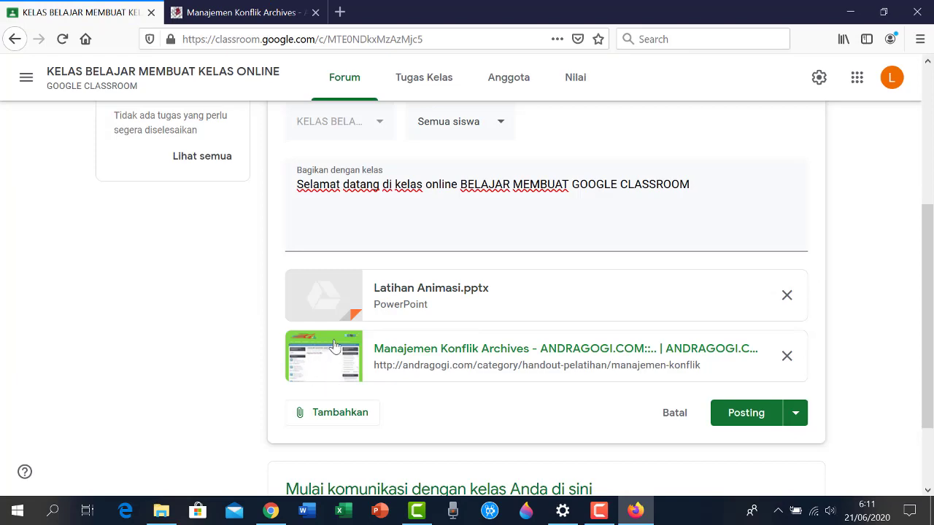
{"action": "scroll", "coordinate": [335, 347], "scroll_direction": "down", "scroll_amount": 2}
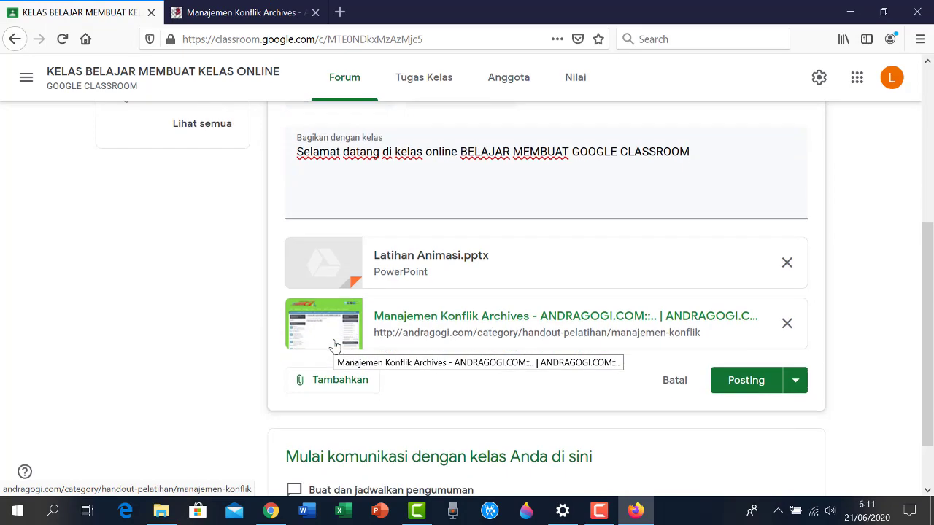
Open the Drive file picker, look at the Terbaru files, and close it without adding
{"action": "left_click", "coordinate": [324, 340]}
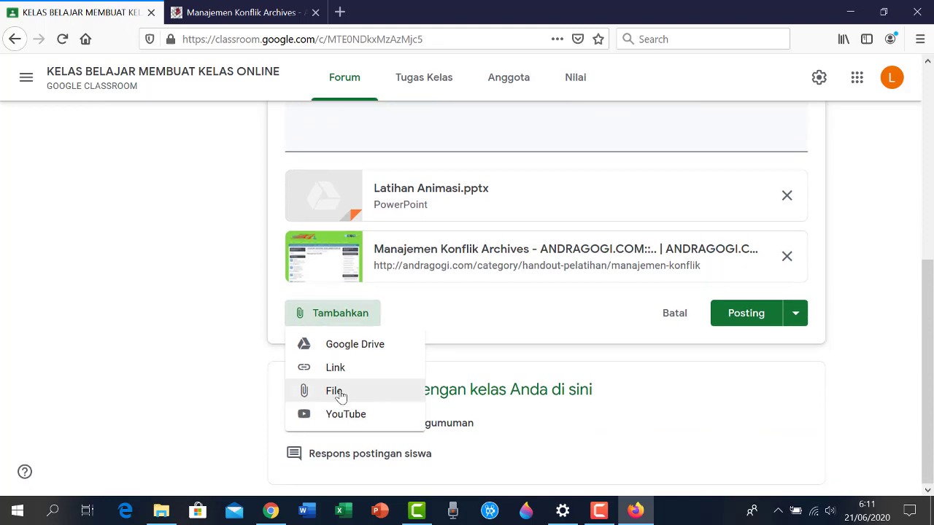
{"action": "left_click", "coordinate": [337, 395]}
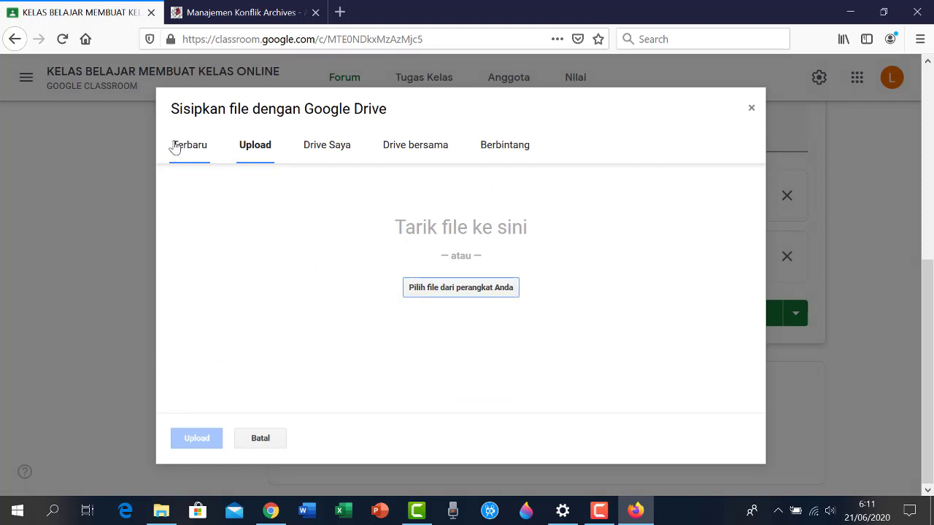
{"action": "left_click", "coordinate": [196, 159]}
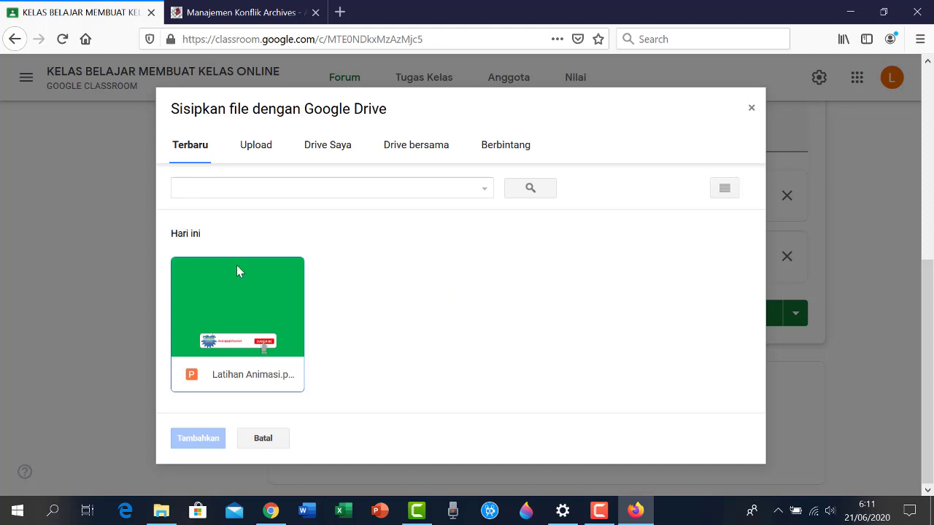
{"action": "left_click", "coordinate": [752, 111]}
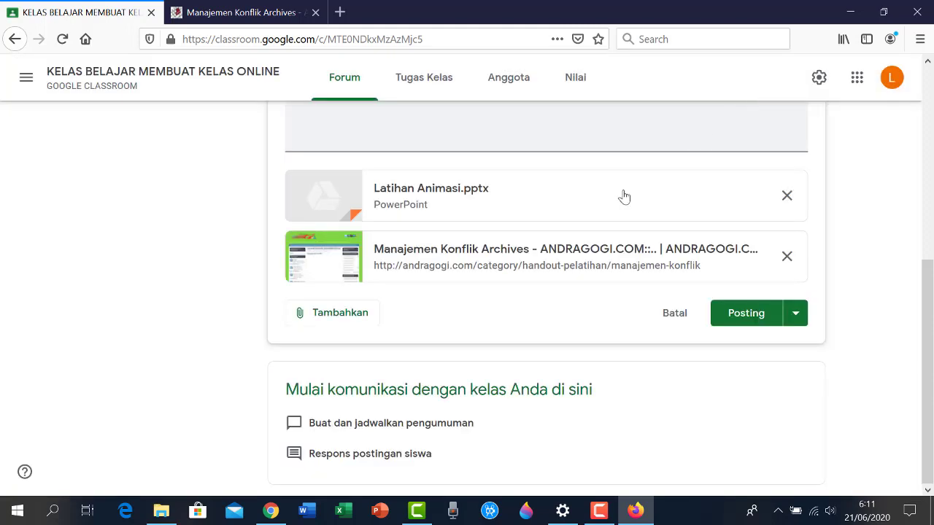
Reopen the 'Sisipkan file dengan Google Drive' dialog to reach its Upload page
{"action": "left_click", "coordinate": [324, 314]}
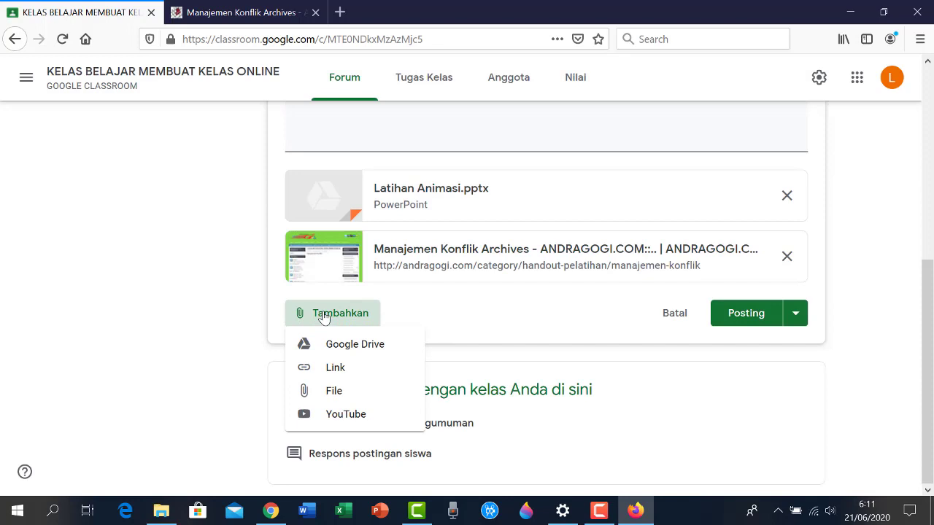
{"action": "left_click", "coordinate": [336, 394]}
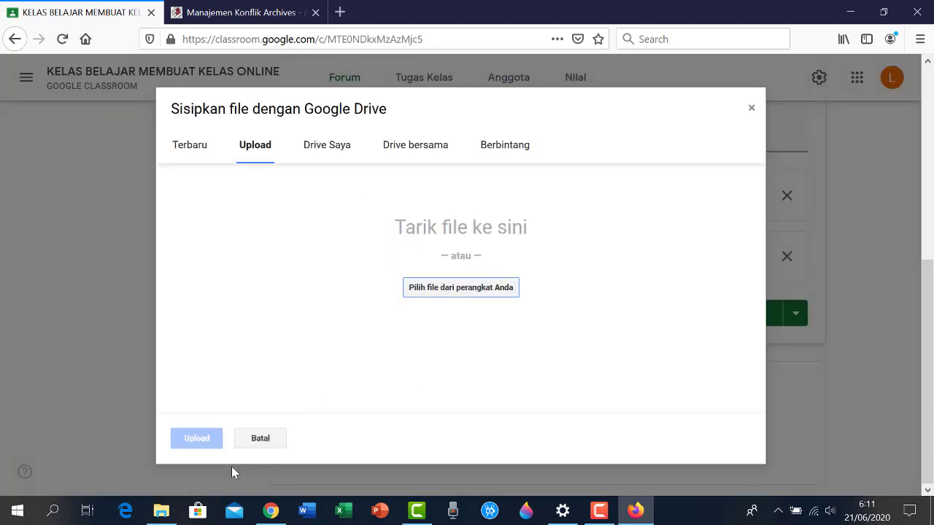
{"action": "mouse_move", "coordinate": [167, 518]}
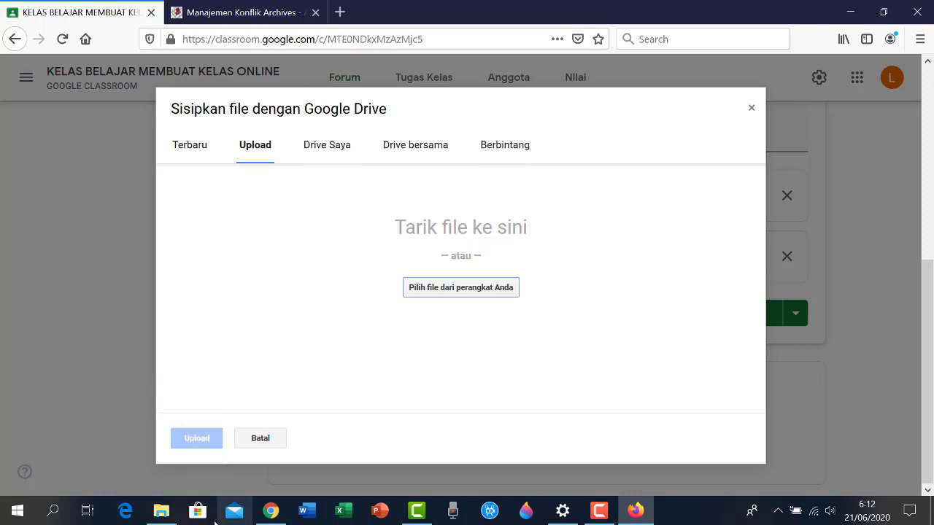
Drag BIODATA SUPRIADI from the DATA1 (D:) drive into the upload dialog, then minimize Explorer
{"action": "left_click", "coordinate": [162, 482]}
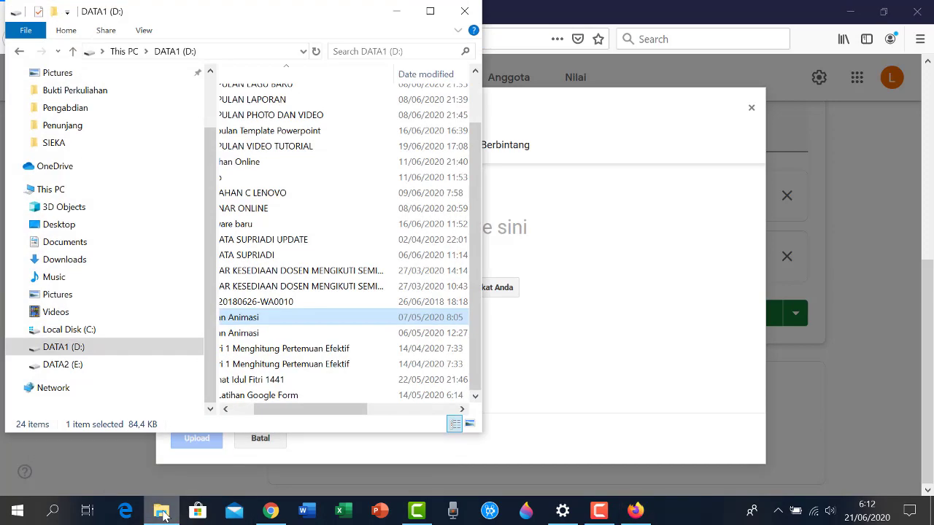
{"action": "left_click_drag", "start_coordinate": [326, 409], "coordinate": [301, 409]}
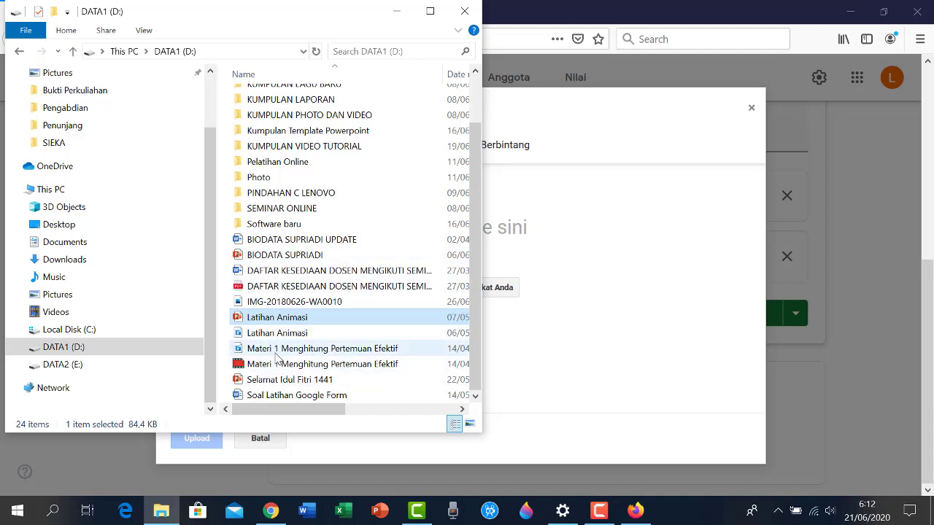
{"action": "left_click", "coordinate": [287, 257]}
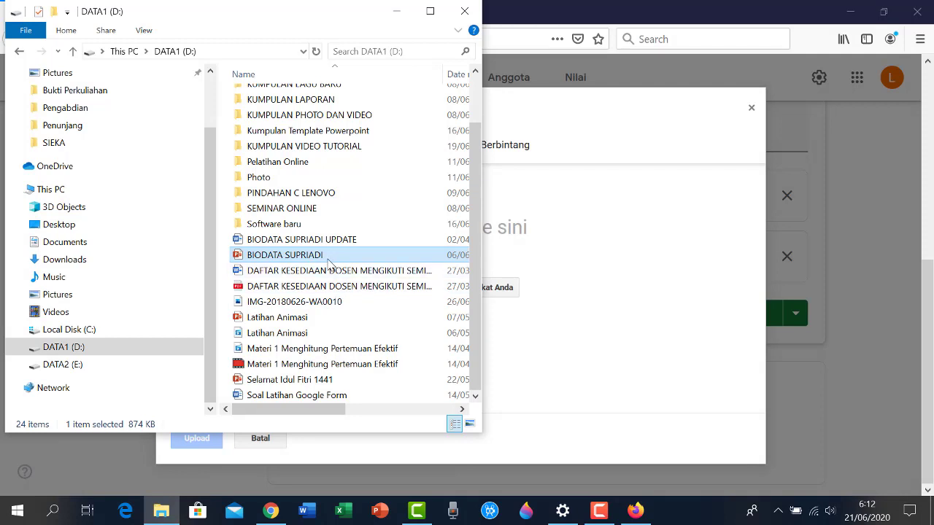
{"action": "left_click_drag", "start_coordinate": [328, 261], "coordinate": [616, 268]}
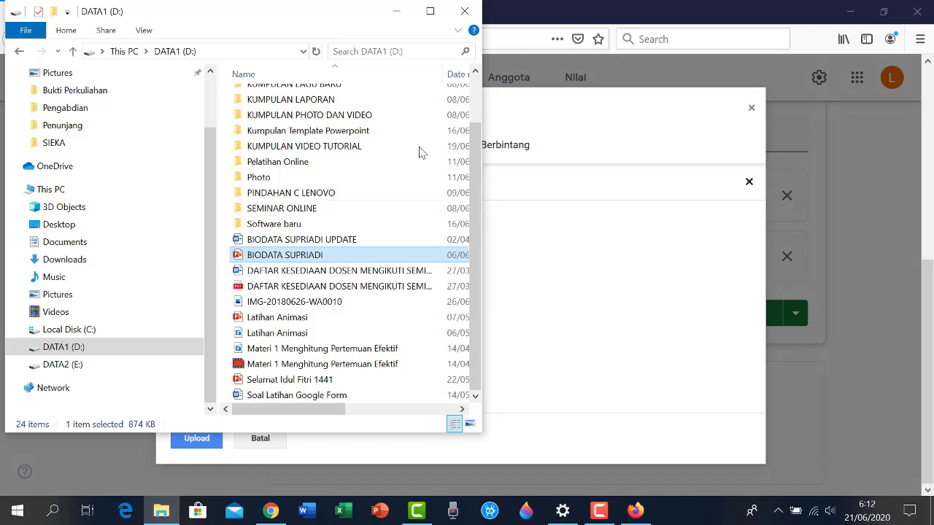
{"action": "left_click", "coordinate": [396, 11]}
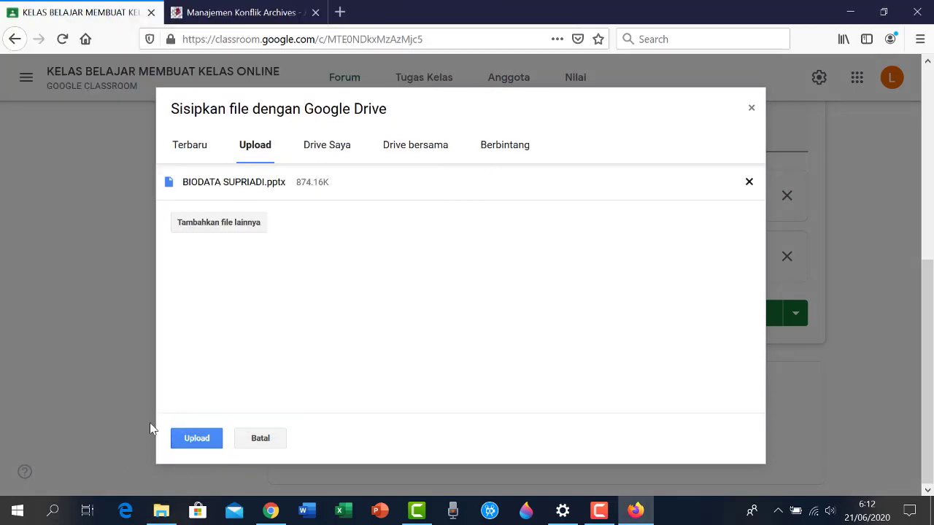
Upload BIODATA SUPRIADI.pptx as the announcement's third attachment
{"action": "left_click", "coordinate": [197, 439]}
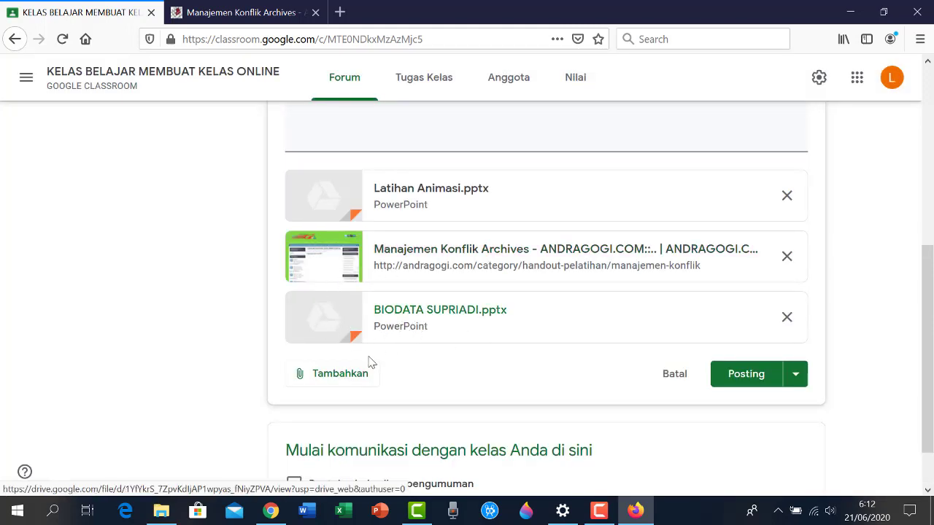
{"action": "left_click", "coordinate": [338, 379]}
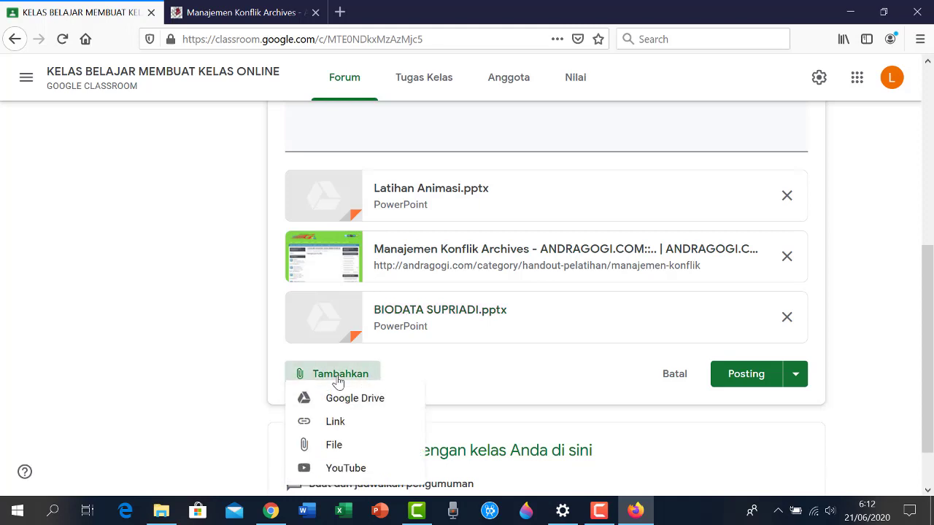
Search YouTube for 'tutorial membuat classroom' in Sisipkan Video and browse the results
{"action": "left_click", "coordinate": [346, 468]}
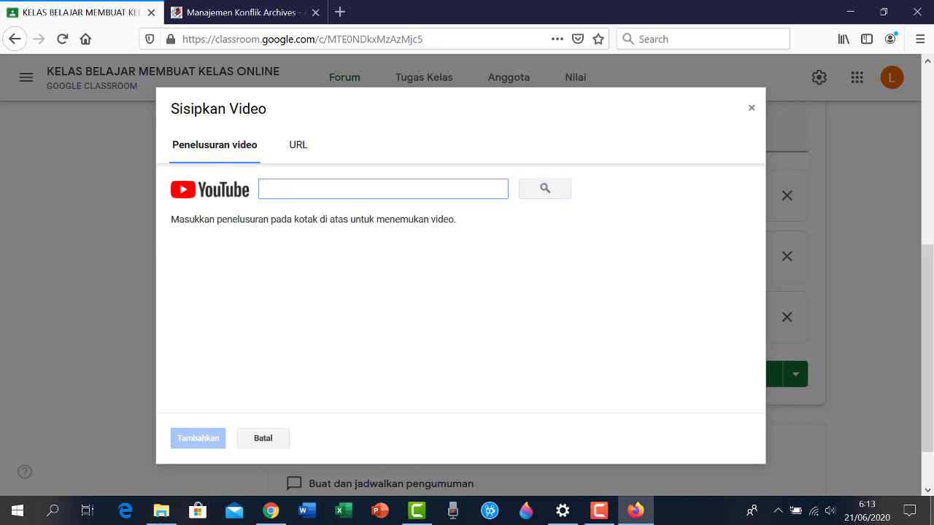
{"action": "type", "text": "tutorial membuat classroom"}
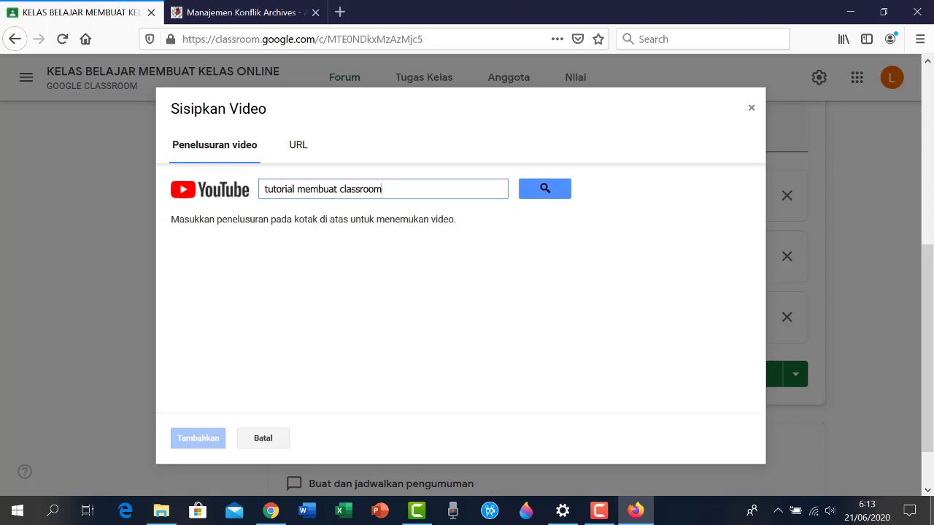
{"action": "left_click", "coordinate": [536, 191]}
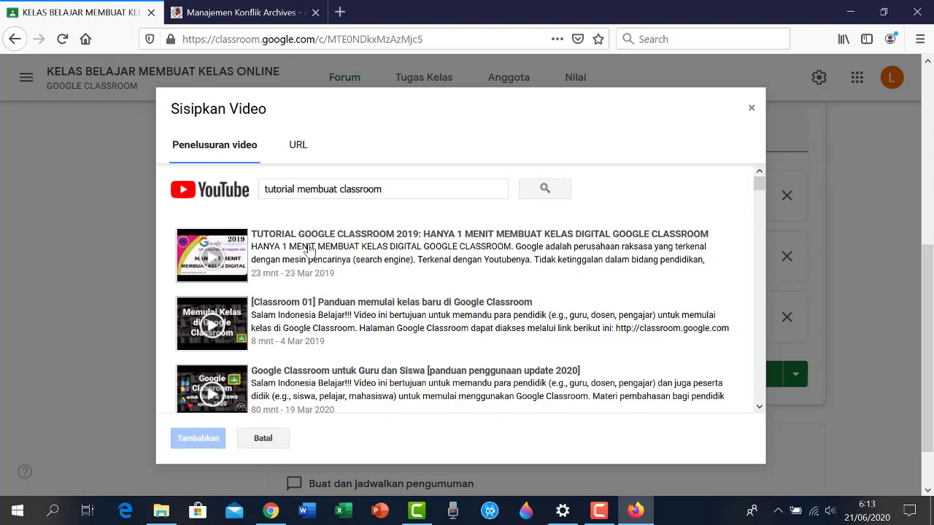
{"action": "scroll", "coordinate": [310, 250], "scroll_direction": "down", "scroll_amount": 5}
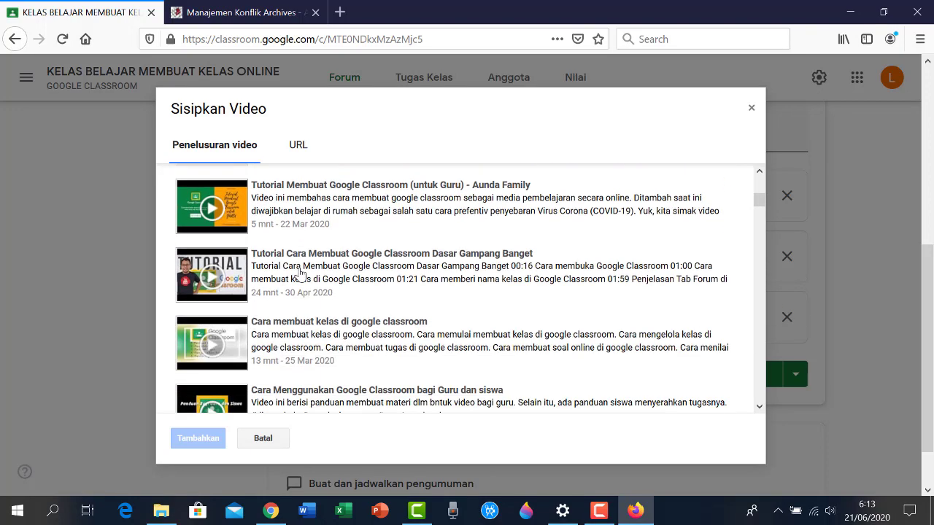
{"action": "scroll", "coordinate": [300, 273], "scroll_direction": "down", "scroll_amount": 6}
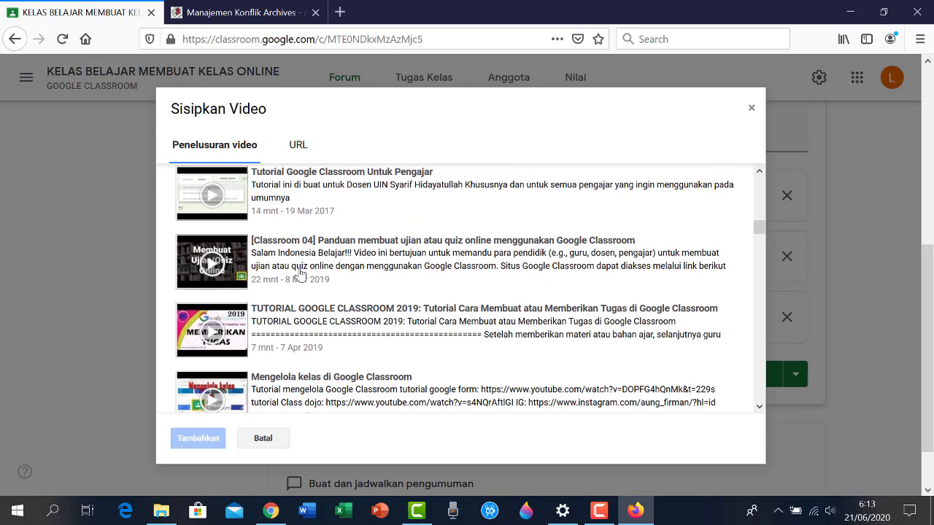
{"action": "scroll", "coordinate": [300, 273], "scroll_direction": "down", "scroll_amount": 1}
{"action": "scroll", "coordinate": [300, 274], "scroll_direction": "down", "scroll_amount": 4}
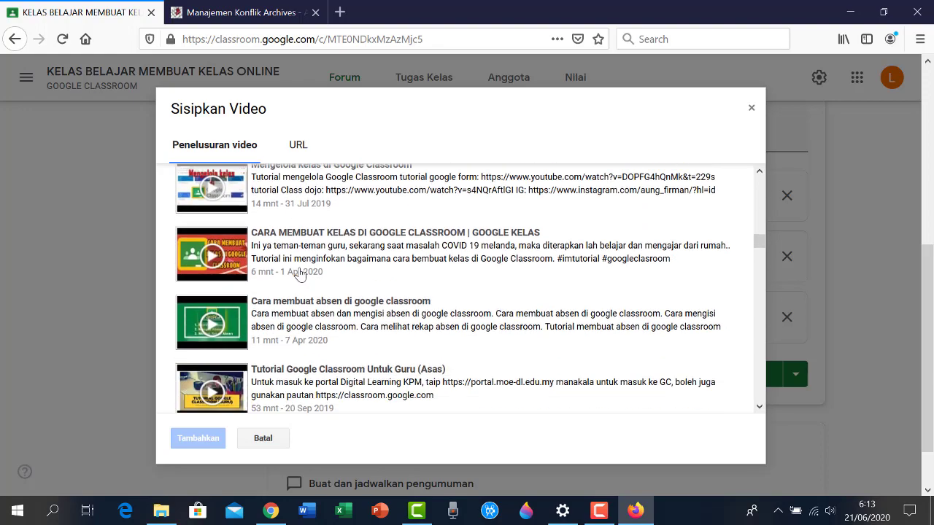
{"action": "scroll", "coordinate": [300, 274], "scroll_direction": "down", "scroll_amount": 4}
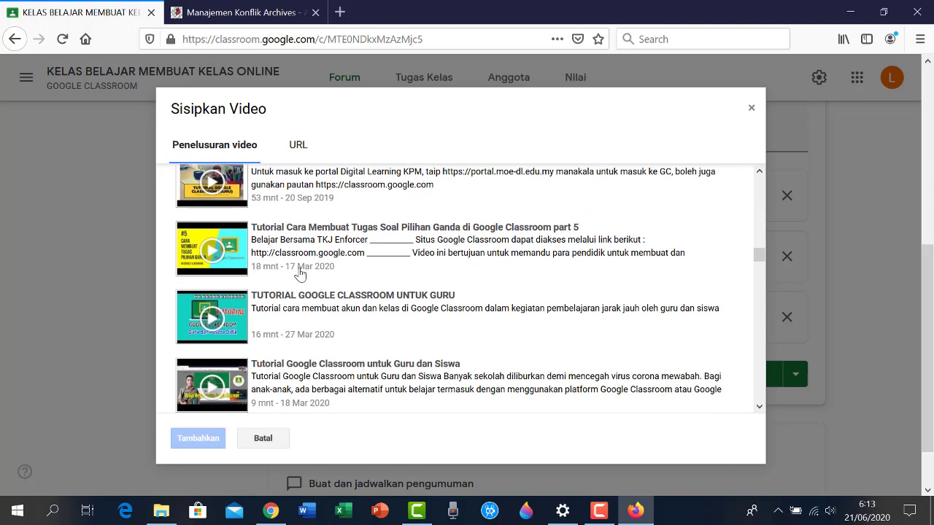
{"action": "scroll", "coordinate": [300, 275], "scroll_direction": "down", "scroll_amount": 15}
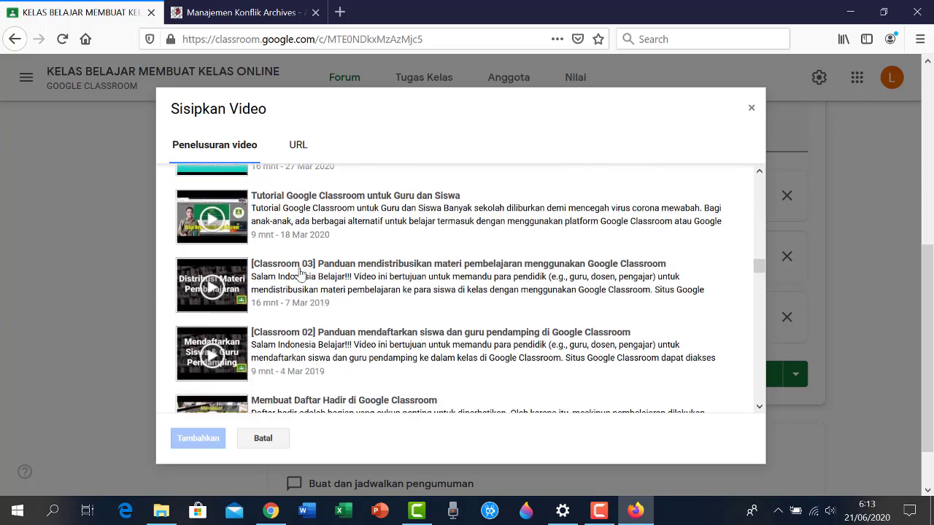
{"action": "scroll", "coordinate": [299, 274], "scroll_direction": "down", "scroll_amount": 11}
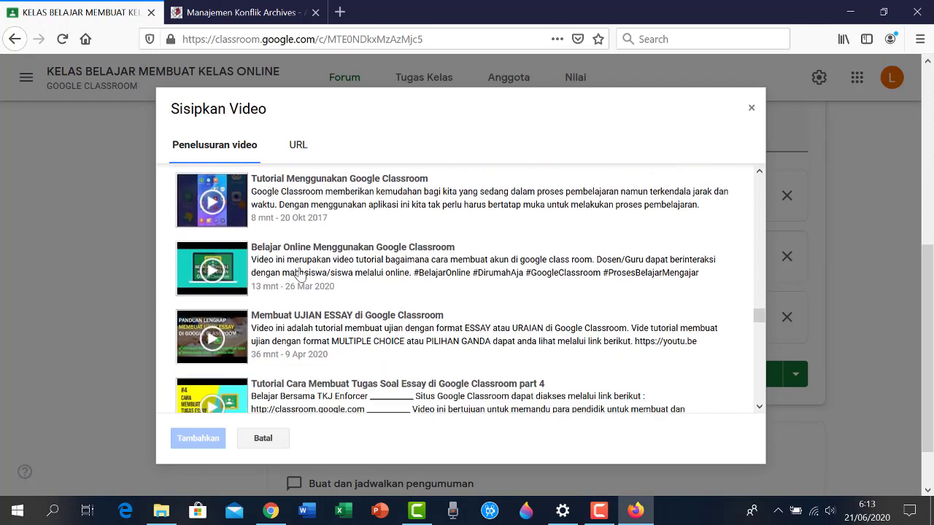
{"action": "scroll", "coordinate": [300, 274], "scroll_direction": "down", "scroll_amount": 12}
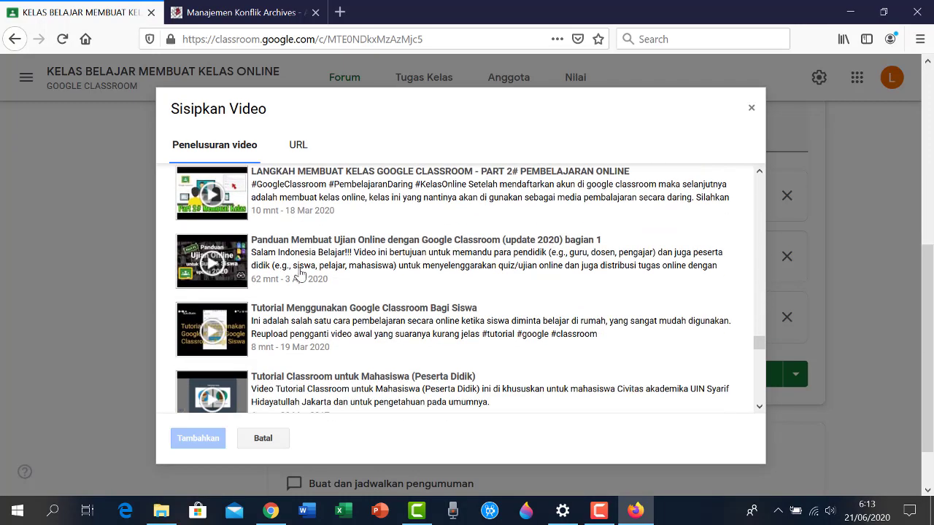
{"action": "scroll", "coordinate": [300, 275], "scroll_direction": "up", "scroll_amount": 20}
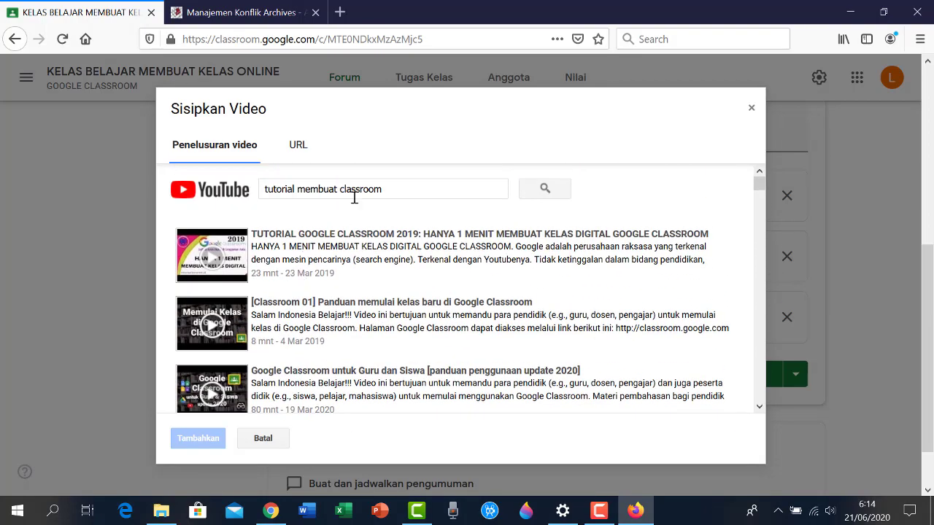
Search 'andragogi channel' and attach the video 'Pengenalan Email dan Cara Membuat Akun Gmail bagi Pemula'
{"action": "left_click_drag", "start_coordinate": [401, 187], "coordinate": [213, 188]}
{"action": "type", "text": "andragogi channel"}
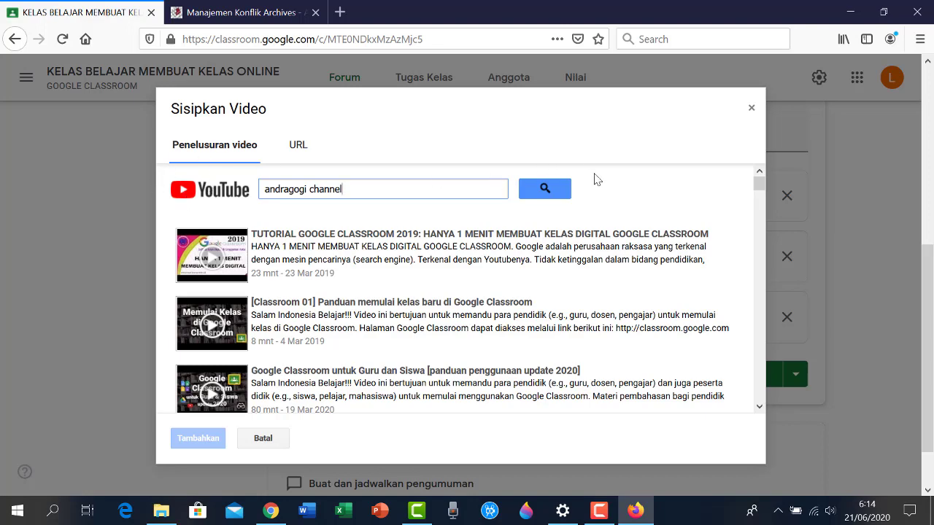
{"action": "left_click", "coordinate": [545, 194]}
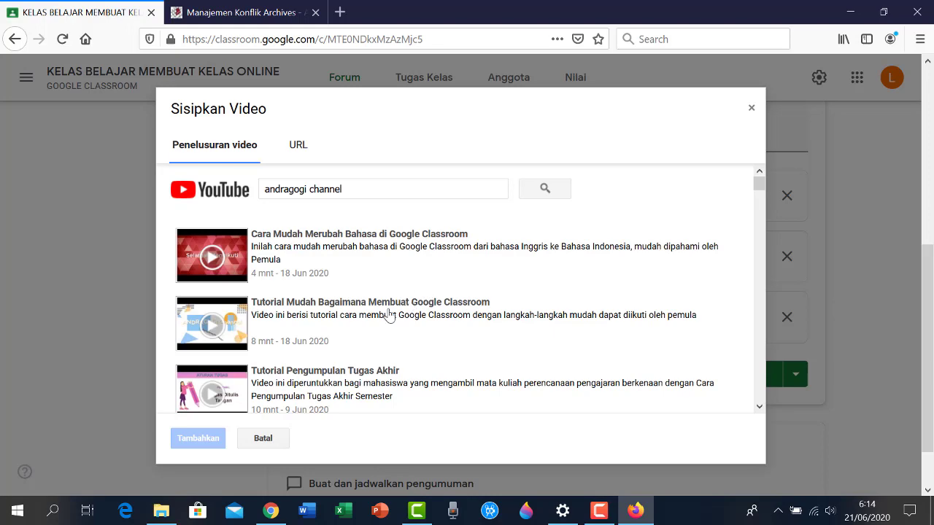
{"action": "scroll", "coordinate": [389, 316], "scroll_direction": "down", "scroll_amount": 1}
{"action": "scroll", "coordinate": [389, 315], "scroll_direction": "down", "scroll_amount": 2}
{"action": "scroll", "coordinate": [388, 315], "scroll_direction": "up", "scroll_amount": 1}
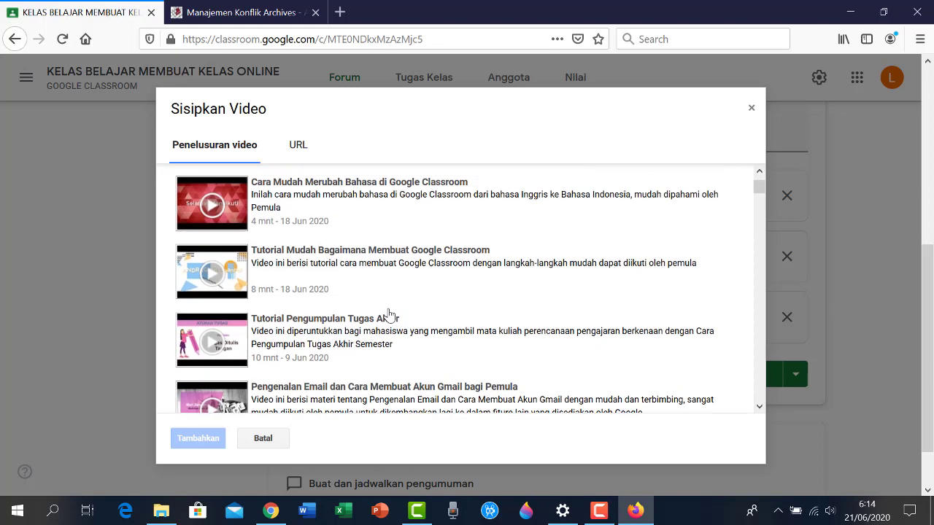
{"action": "scroll", "coordinate": [389, 315], "scroll_direction": "down", "scroll_amount": 4}
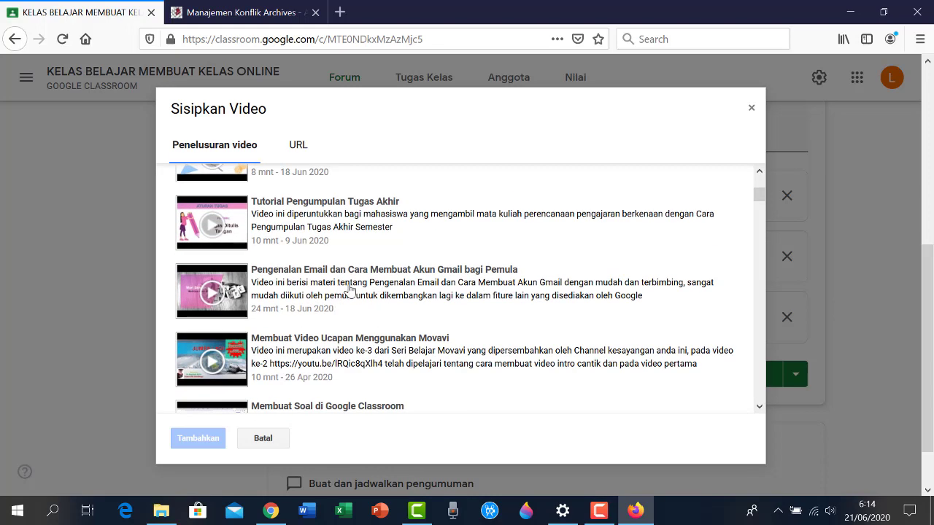
{"action": "left_click", "coordinate": [302, 278]}
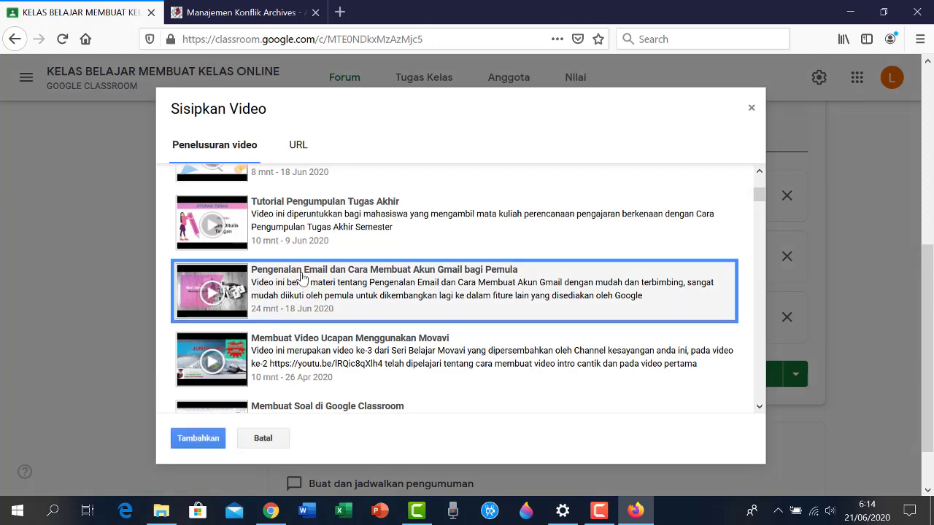
{"action": "left_click", "coordinate": [188, 438]}
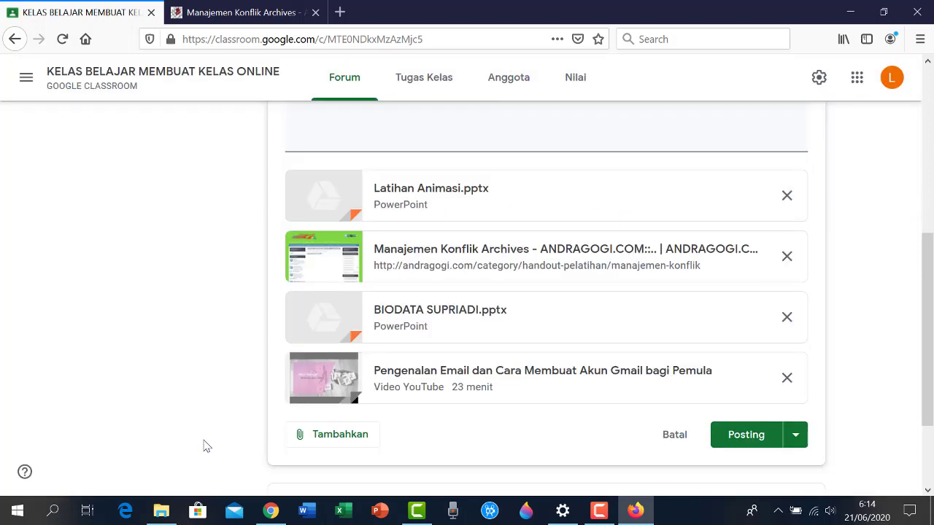
Open the YouTube video dialog on its URL page for adding a video by link
{"action": "left_click", "coordinate": [320, 435]}
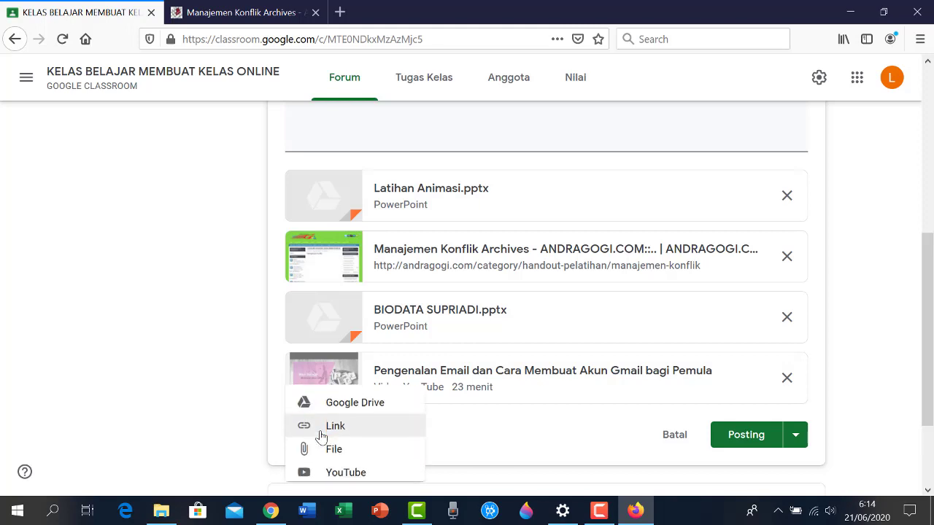
{"action": "left_click", "coordinate": [338, 471]}
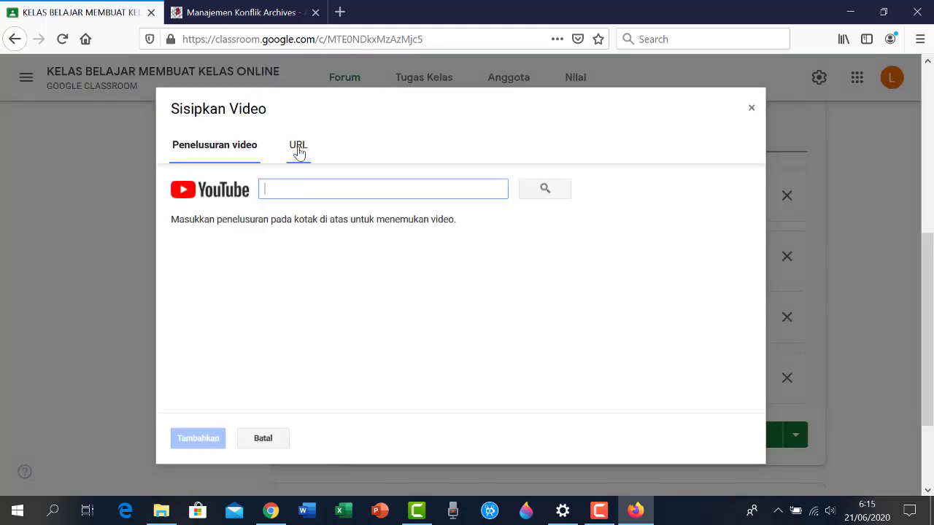
{"action": "left_click", "coordinate": [298, 150]}
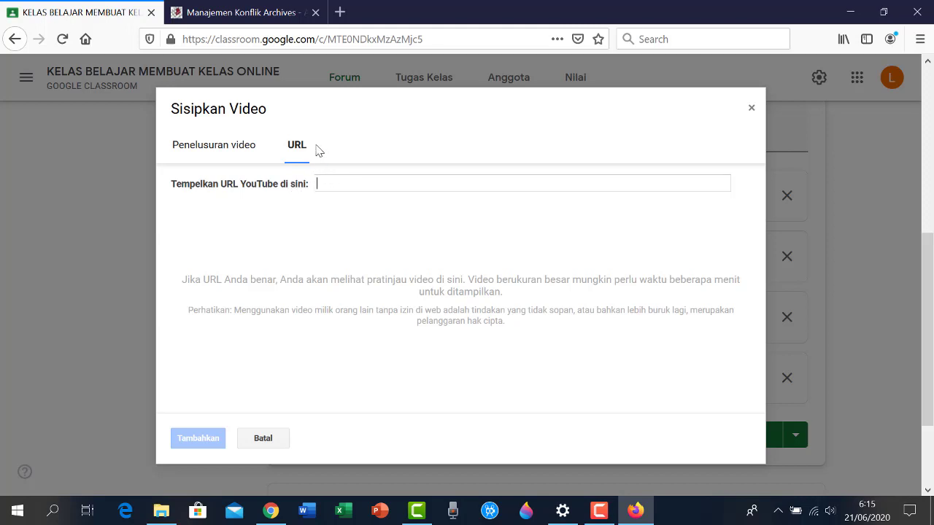
Open YouTube in a new tab and search for 'andragogi channel'
{"action": "left_click", "coordinate": [341, 15]}
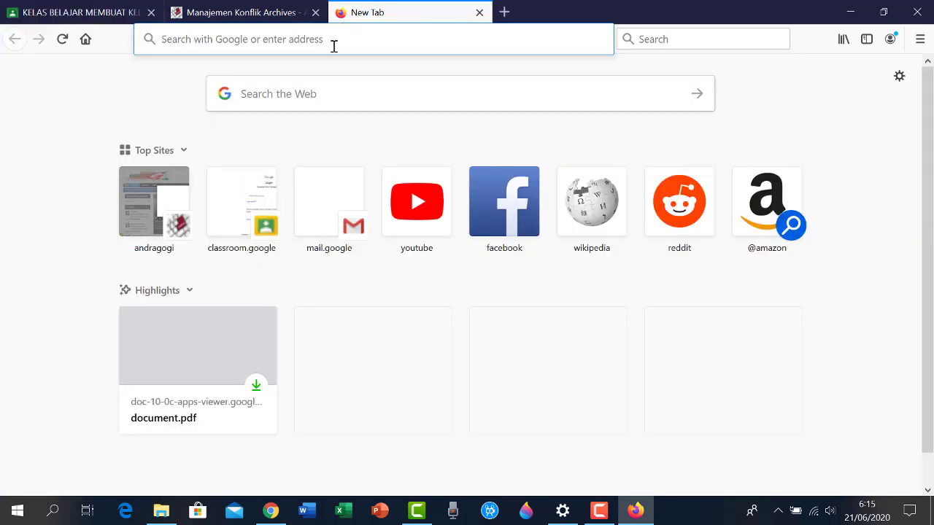
{"action": "type", "text": "yo"}
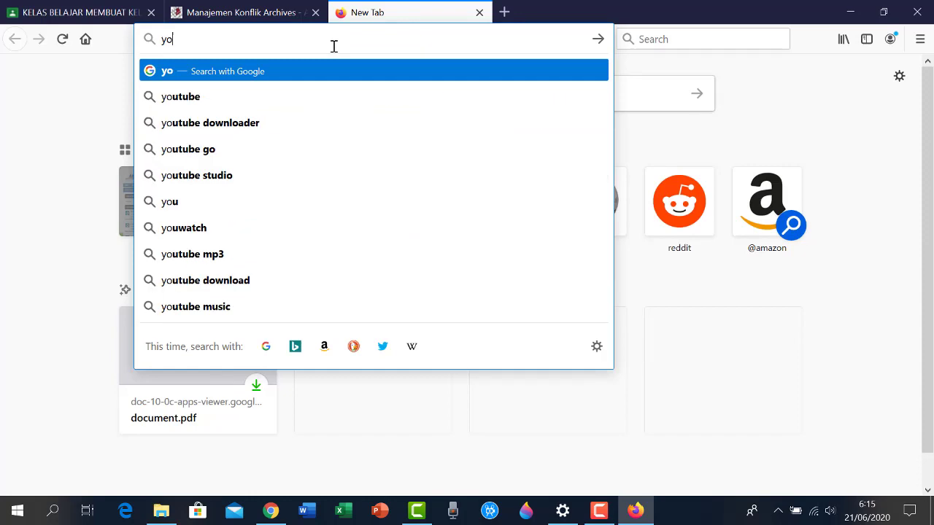
{"action": "type", "text": "utube"}
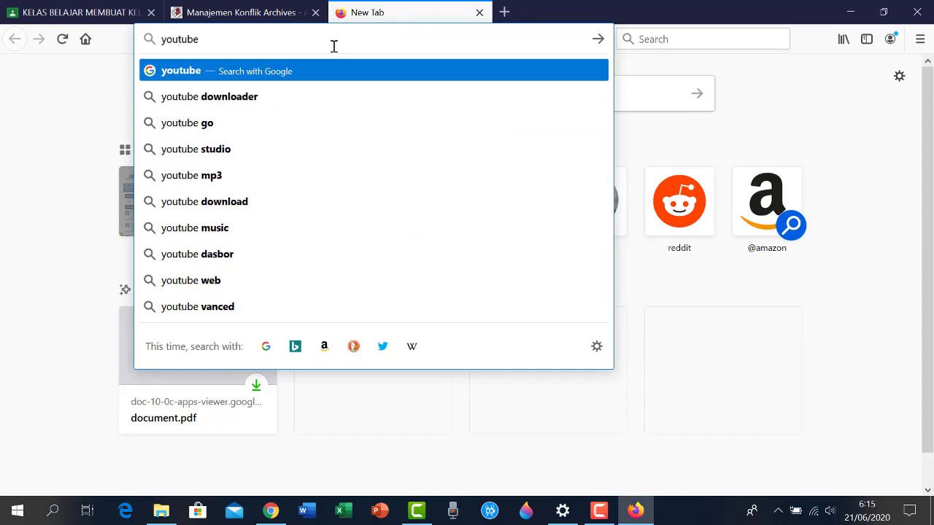
{"action": "key", "text": "Return"}
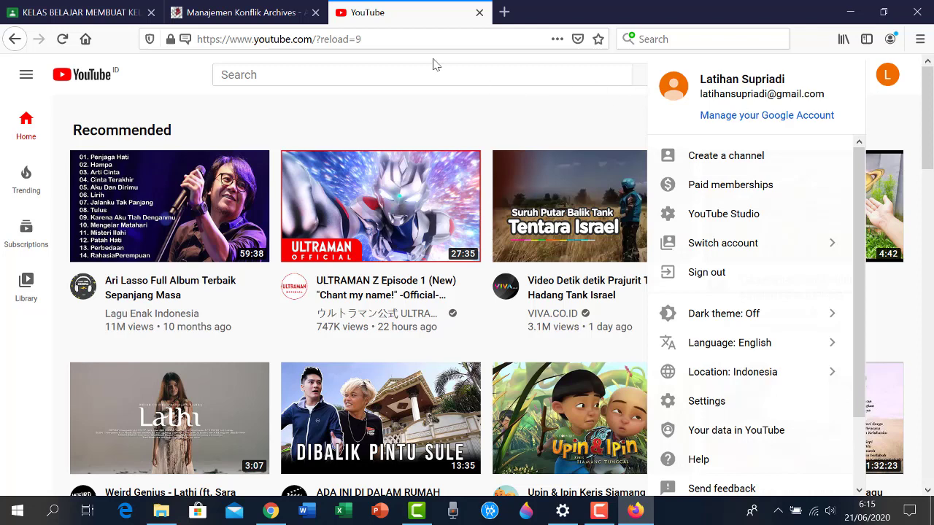
{"action": "left_click", "coordinate": [422, 74]}
{"action": "type", "text": "and"}
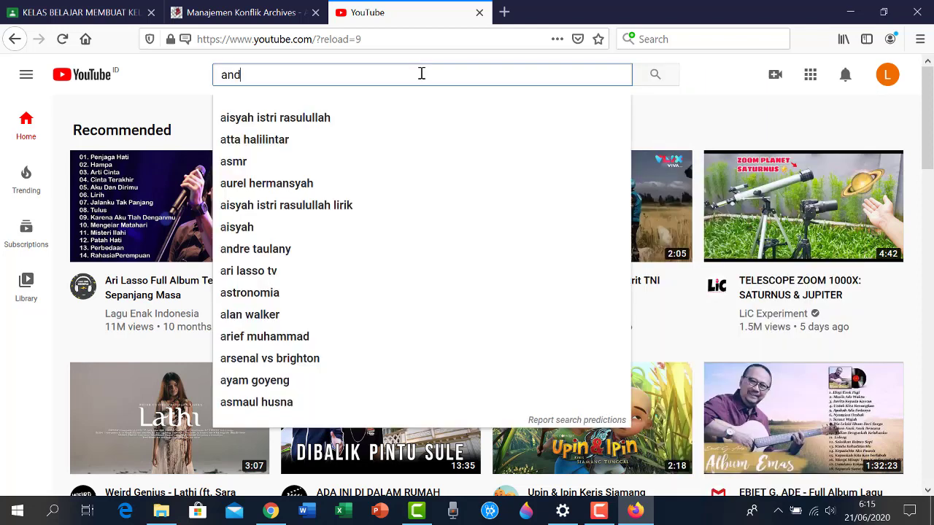
{"action": "type", "text": "ragogi"}
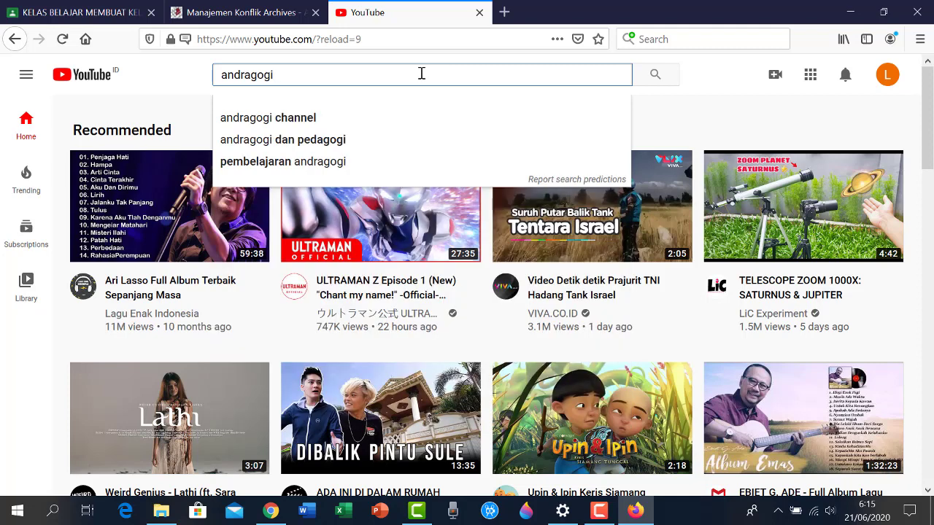
{"action": "left_click", "coordinate": [277, 119]}
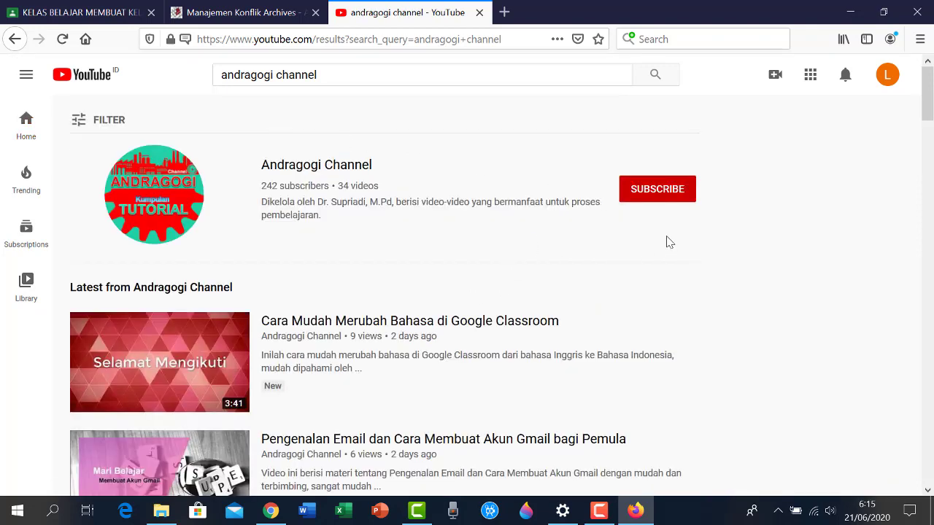
{"action": "scroll", "coordinate": [325, 251], "scroll_direction": "down", "scroll_amount": 2}
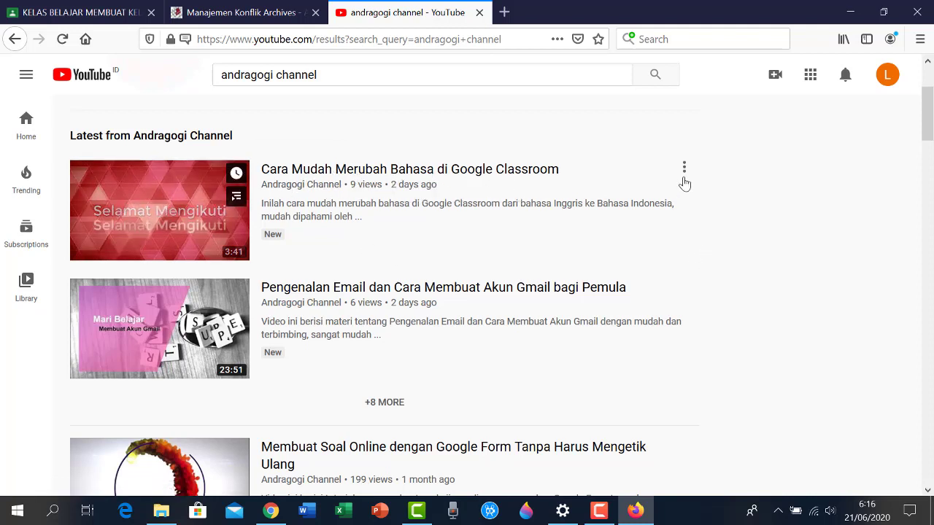
{"action": "left_click", "coordinate": [169, 227]}
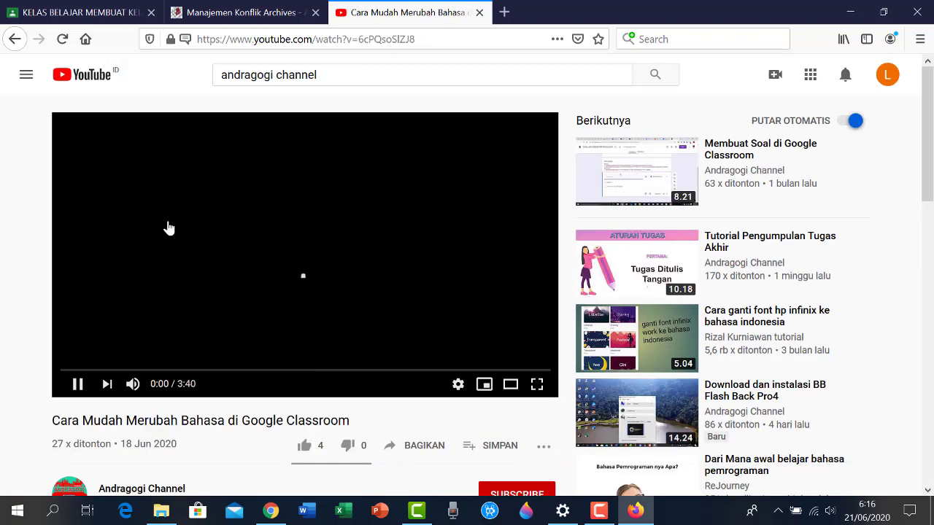
{"action": "scroll", "coordinate": [327, 252], "scroll_direction": "down", "scroll_amount": 2}
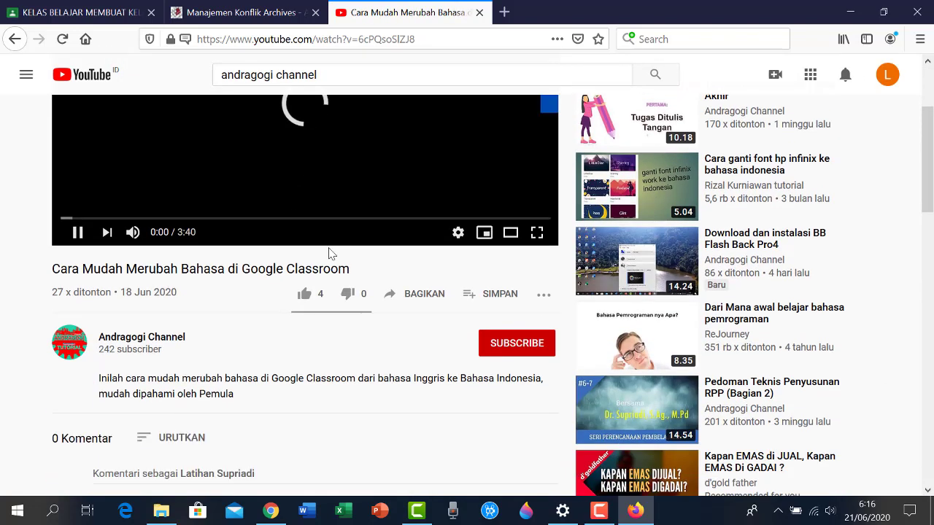
{"action": "scroll", "coordinate": [369, 250], "scroll_direction": "up", "scroll_amount": 1}
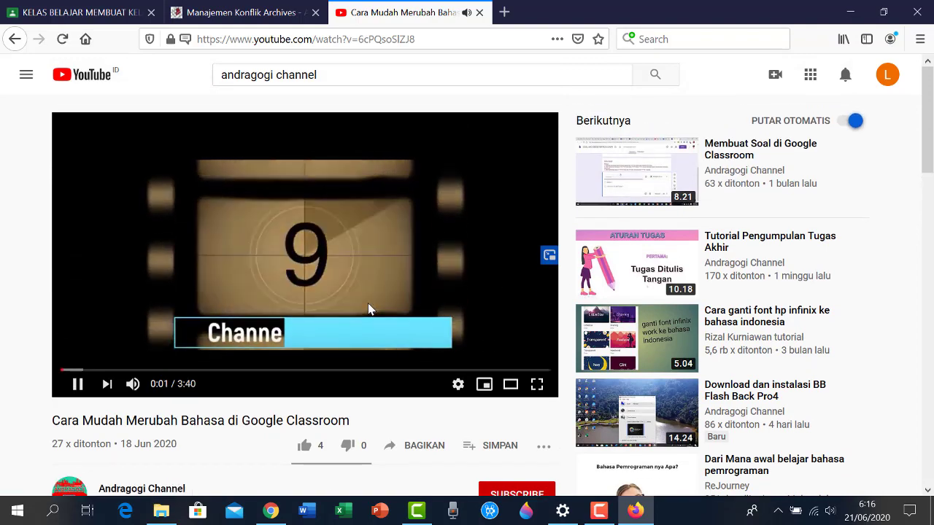
{"action": "scroll", "coordinate": [416, 358], "scroll_direction": "down", "scroll_amount": 1}
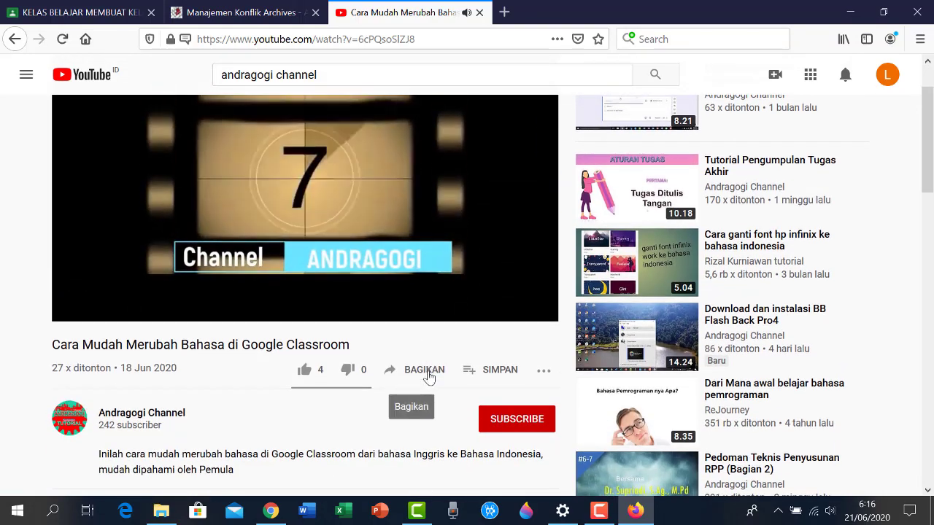
{"action": "left_click", "coordinate": [429, 377]}
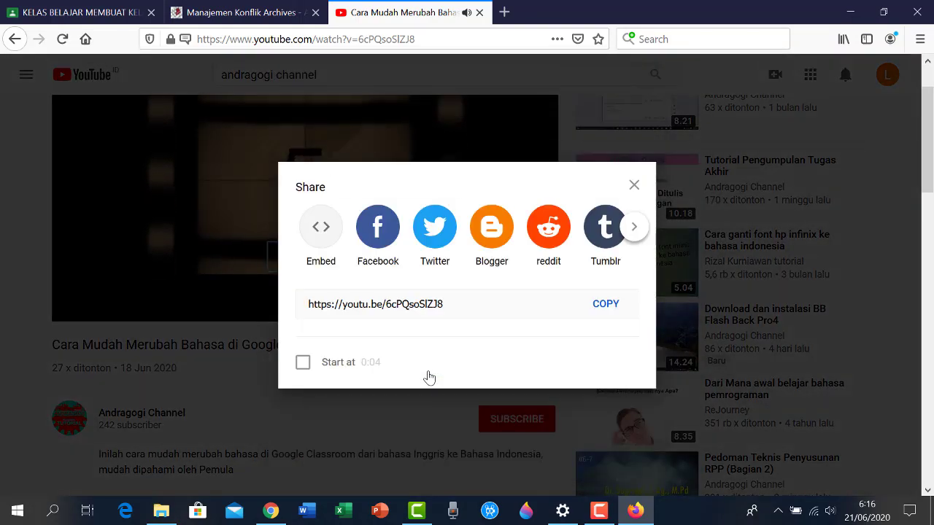
{"action": "left_click", "coordinate": [612, 310]}
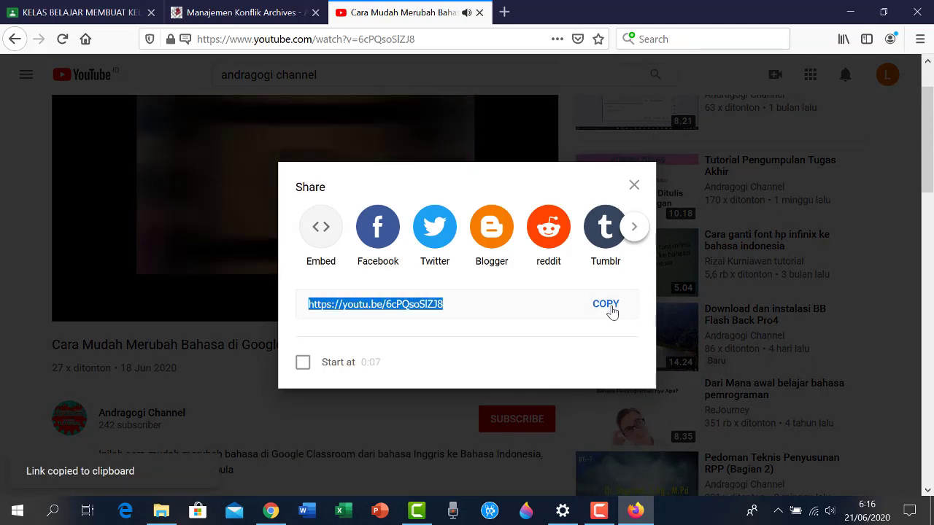
{"action": "left_click", "coordinate": [459, 111]}
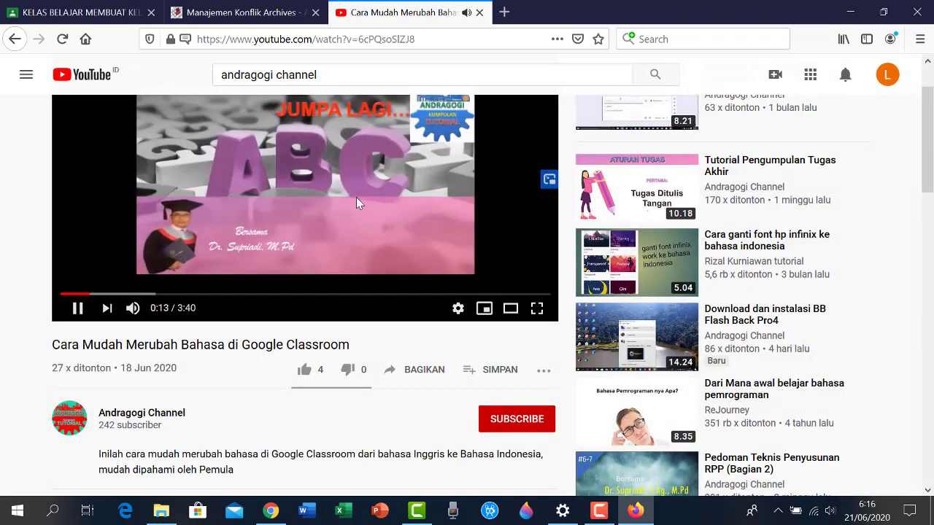
Paste the copied YouTube link into the Classroom announcement's URL field and attach the video
{"action": "left_click", "coordinate": [52, 14]}
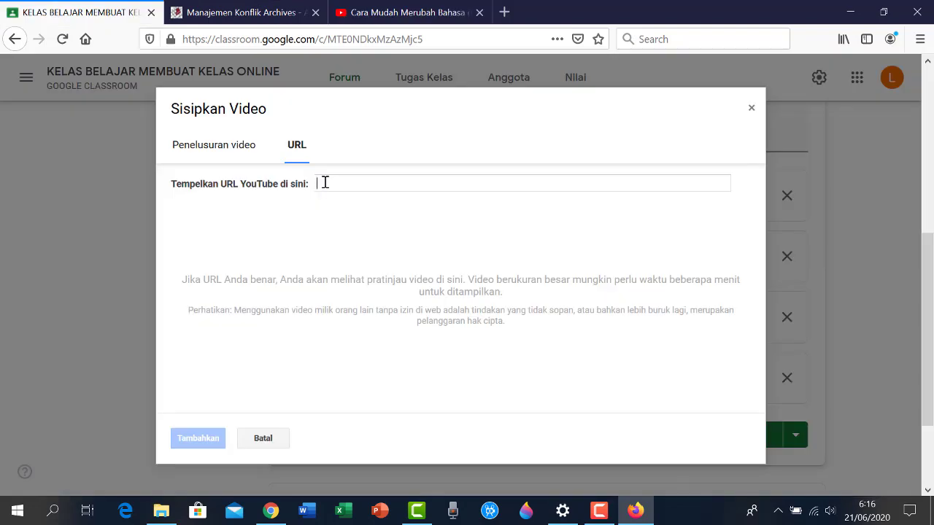
{"action": "right_click", "coordinate": [325, 182]}
{"action": "left_click", "coordinate": [368, 244]}
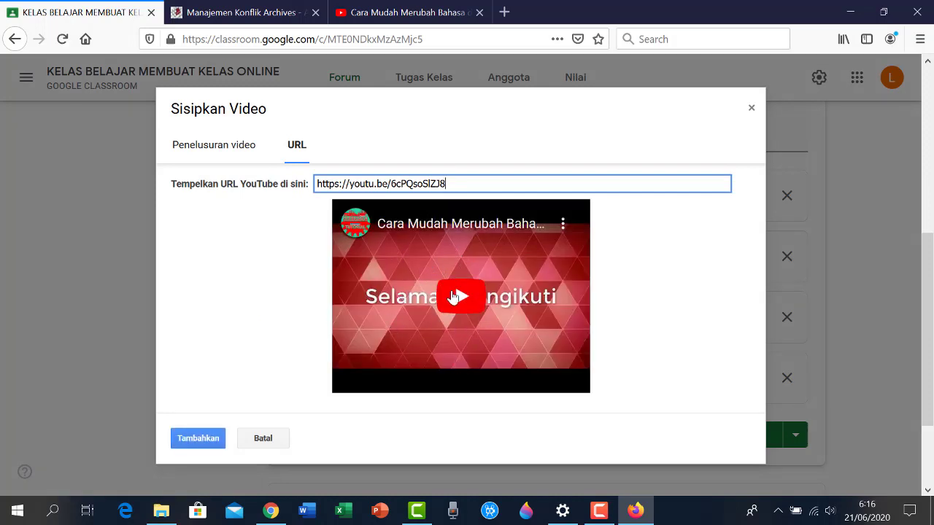
{"action": "left_click", "coordinate": [196, 440]}
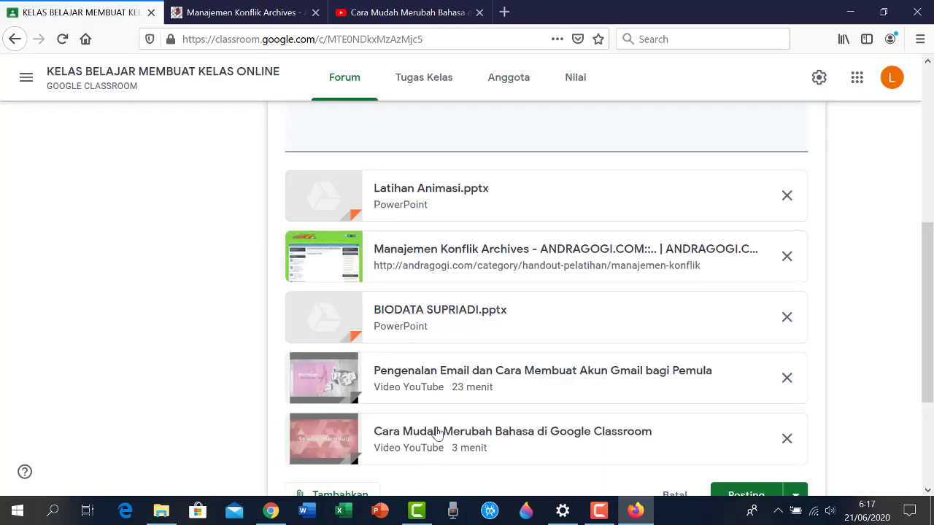
Open the Posting button's arrow menu listing Posting, Jadwalkan and Simpan draf
{"action": "scroll", "coordinate": [436, 437], "scroll_direction": "down", "scroll_amount": 2}
{"action": "scroll", "coordinate": [381, 221], "scroll_direction": "up", "scroll_amount": 6}
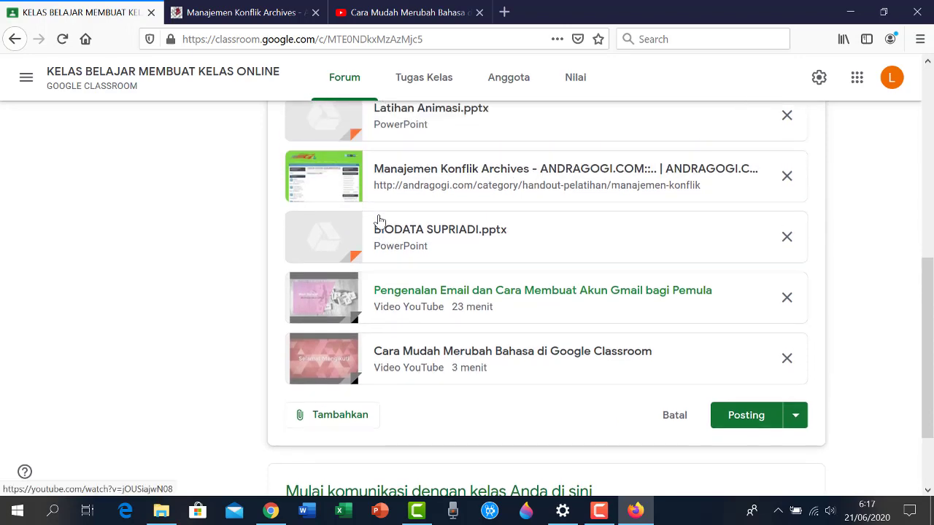
{"action": "scroll", "coordinate": [379, 219], "scroll_direction": "down", "scroll_amount": 6}
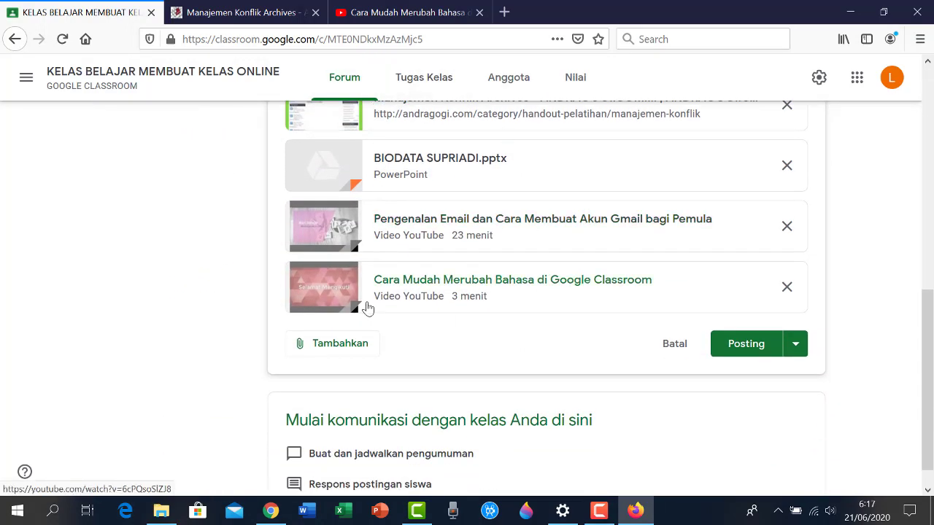
{"action": "scroll", "coordinate": [368, 306], "scroll_direction": "up", "scroll_amount": 3}
{"action": "scroll", "coordinate": [372, 302], "scroll_direction": "down", "scroll_amount": 2}
{"action": "scroll", "coordinate": [479, 263], "scroll_direction": "up", "scroll_amount": 2}
{"action": "scroll", "coordinate": [479, 263], "scroll_direction": "up", "scroll_amount": 4}
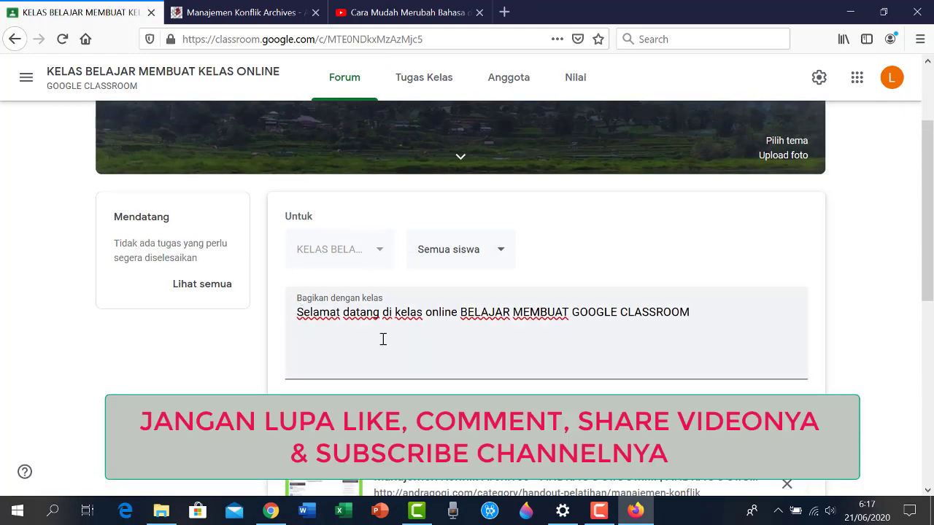
{"action": "scroll", "coordinate": [444, 332], "scroll_direction": "down", "scroll_amount": 5}
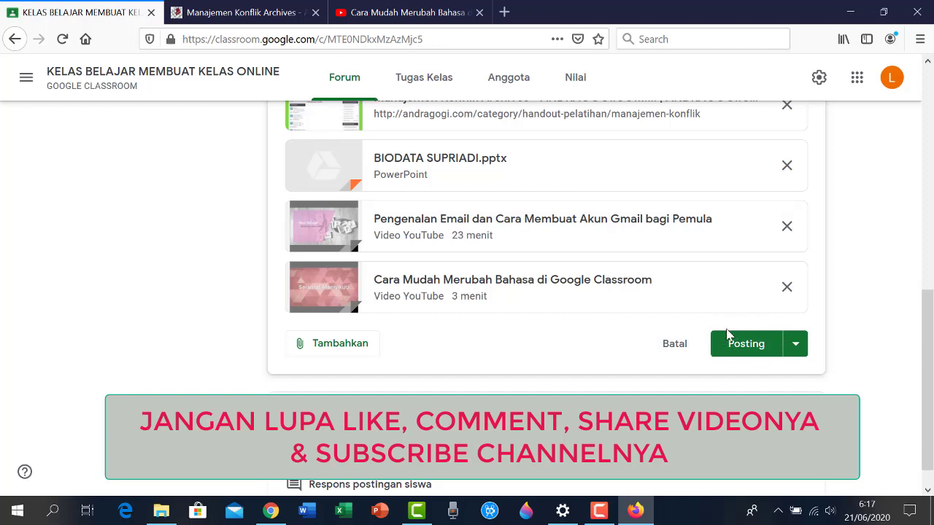
{"action": "left_click", "coordinate": [796, 346]}
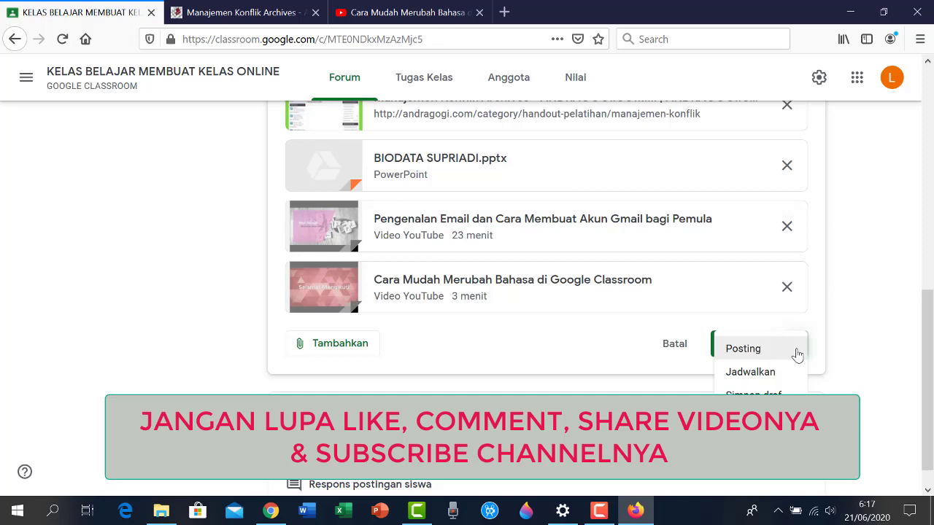
{"action": "left_click", "coordinate": [831, 345]}
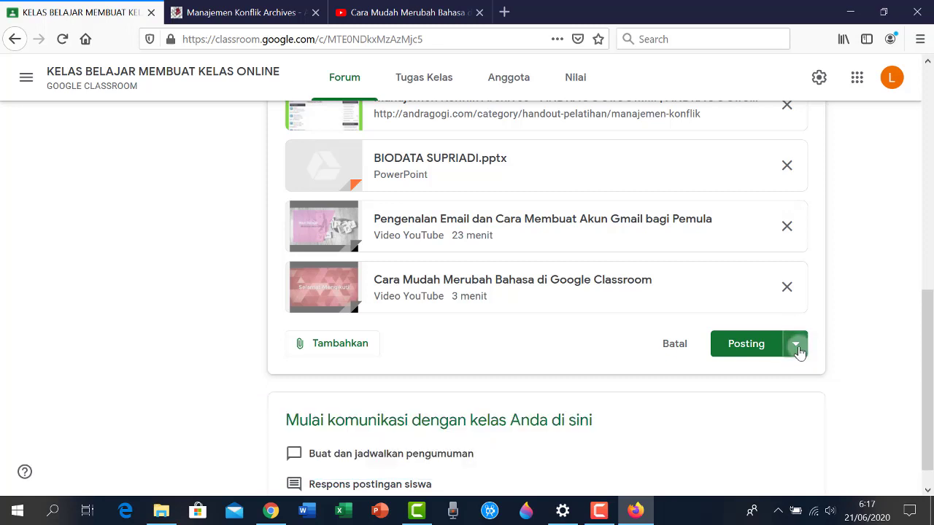
{"action": "left_click", "coordinate": [796, 345]}
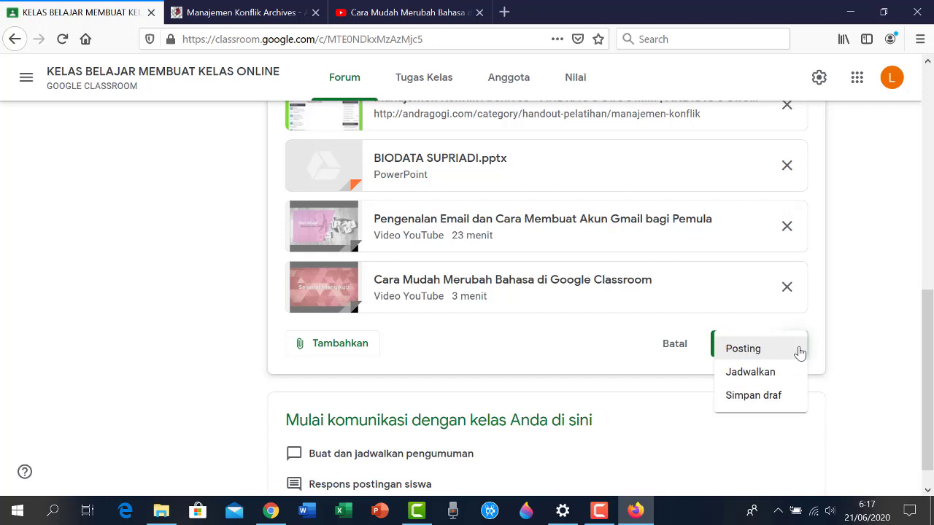
{"action": "left_click", "coordinate": [742, 349]}
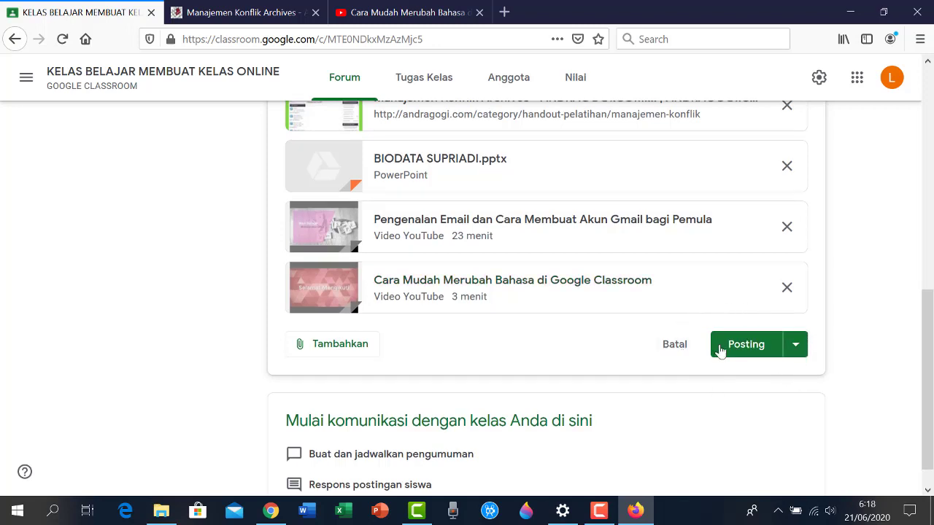
{"action": "left_click", "coordinate": [797, 350]}
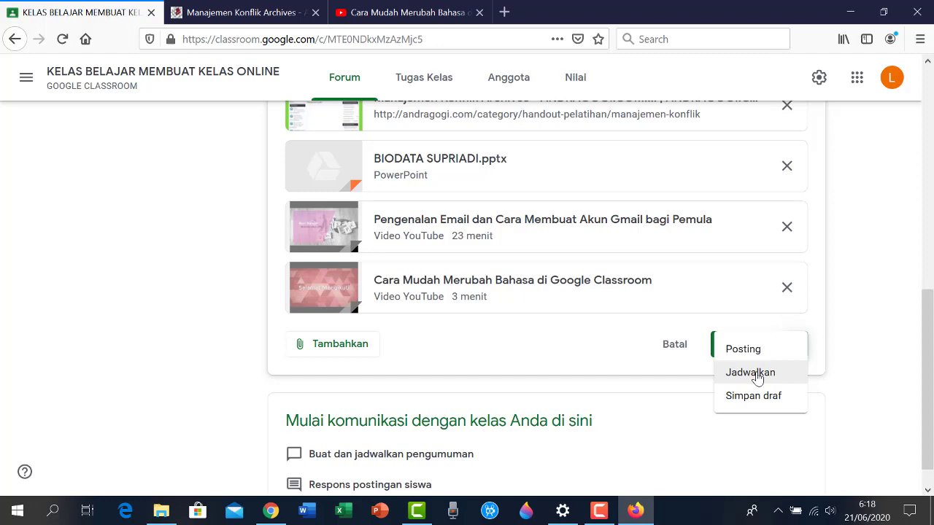
Schedule the announcement for 22 Jun 2020 at 08.00
{"action": "left_click", "coordinate": [757, 376]}
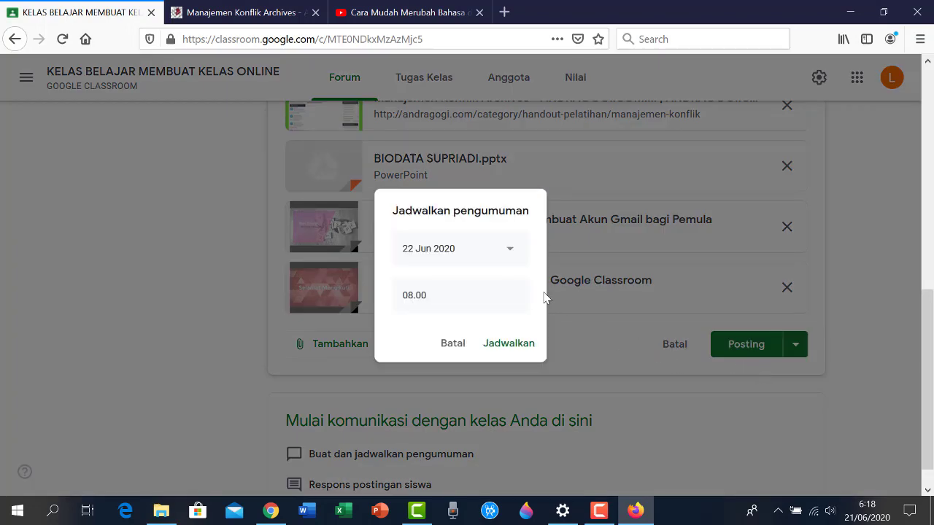
{"action": "left_click", "coordinate": [509, 252]}
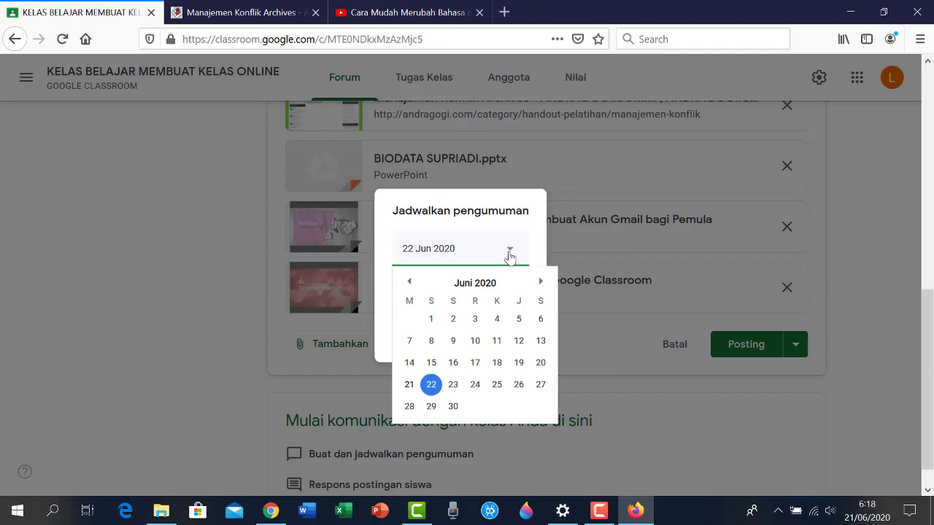
{"action": "left_click", "coordinate": [431, 385]}
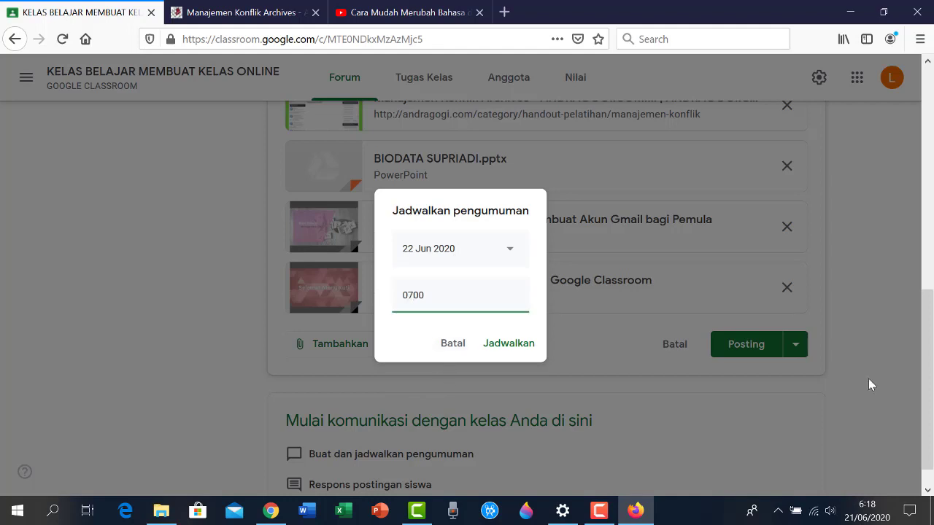
{"action": "left_click", "coordinate": [507, 349]}
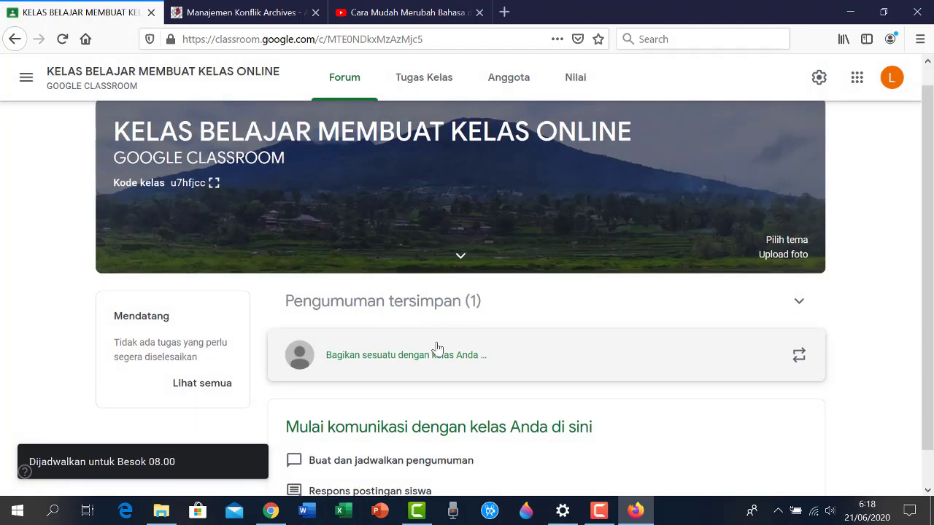
Expand Pengumuman tersimpan and open the 'Selamat datang di kelas online…' post scheduled for Besok 08.00
{"action": "scroll", "coordinate": [438, 348], "scroll_direction": "down", "scroll_amount": 1}
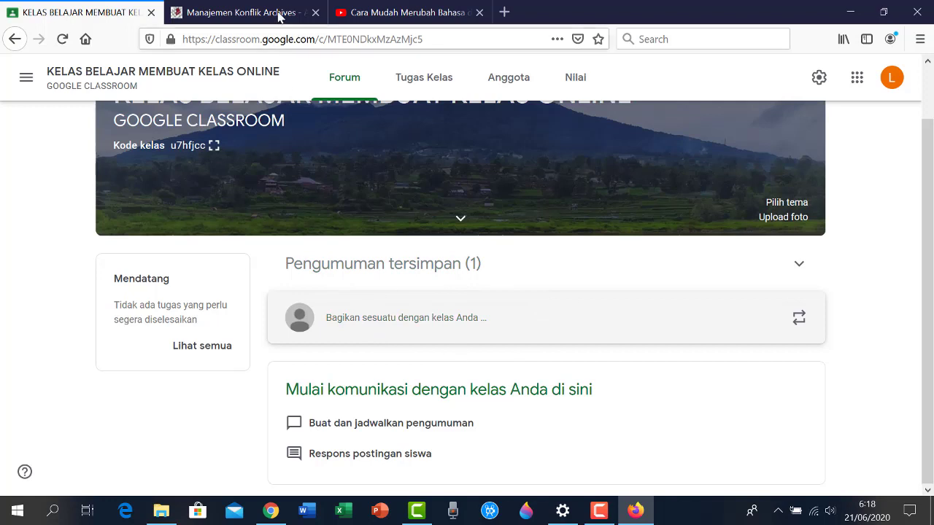
{"action": "left_click", "coordinate": [799, 268]}
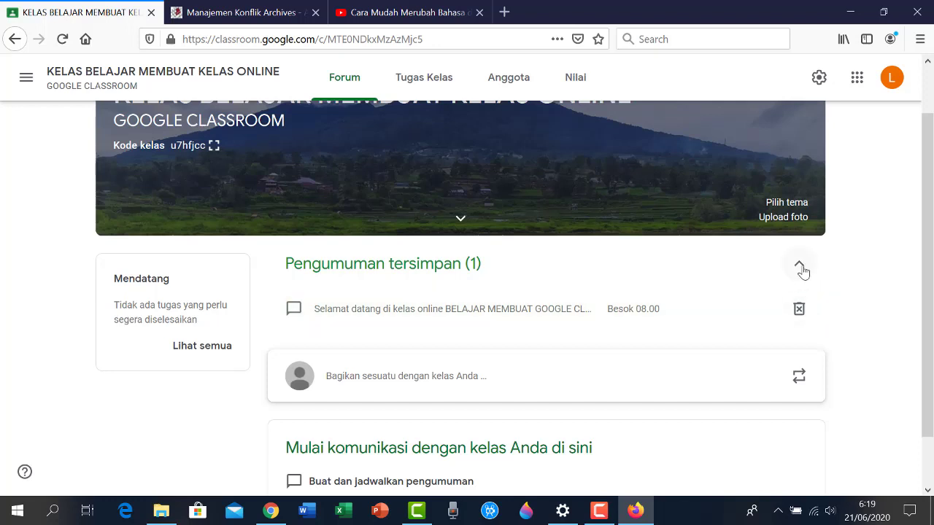
{"action": "left_click", "coordinate": [800, 270]}
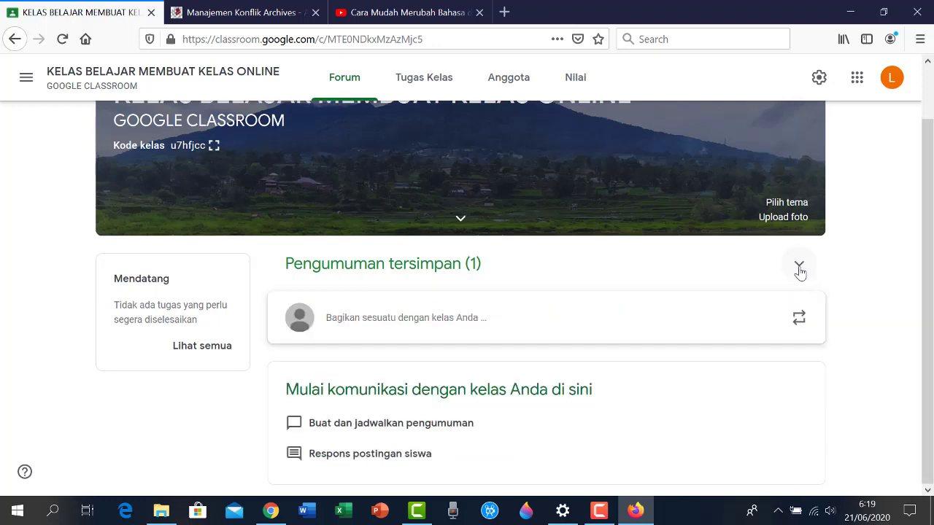
{"action": "left_click", "coordinate": [801, 270]}
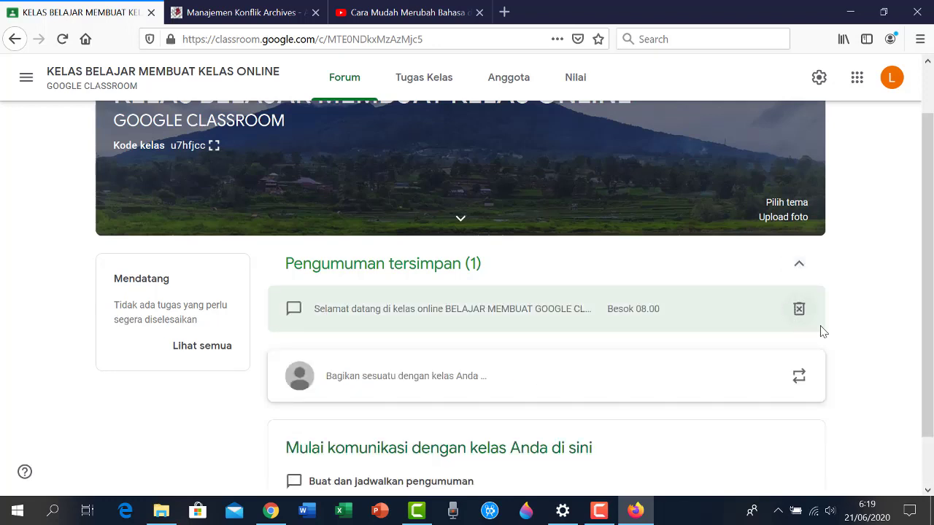
{"action": "left_click", "coordinate": [342, 316]}
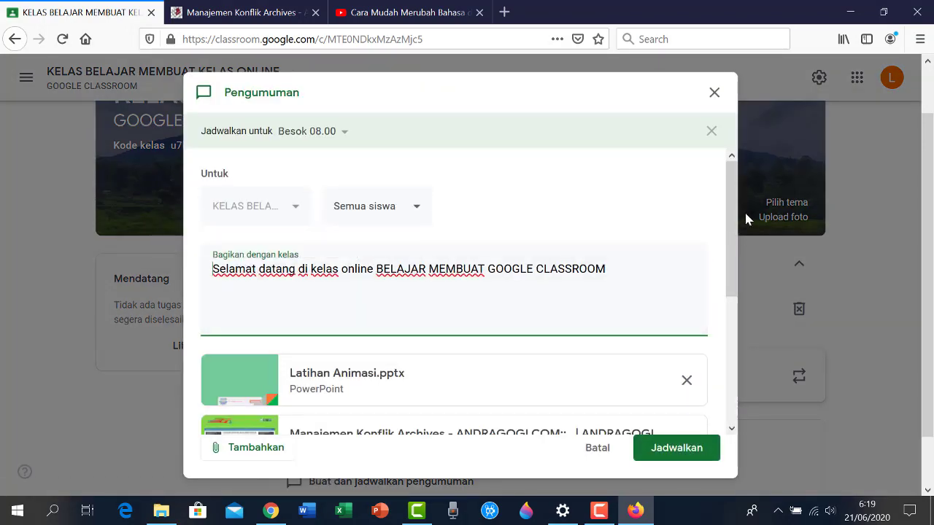
Change the scheduled posting time from 08.00 to 07.00
{"action": "left_click_drag", "start_coordinate": [735, 227], "coordinate": [764, 387]}
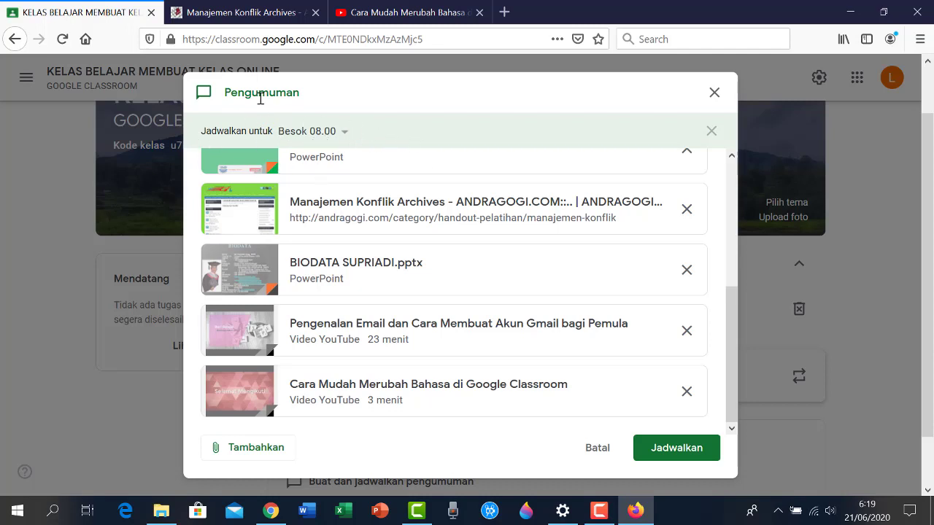
{"action": "left_click", "coordinate": [346, 135]}
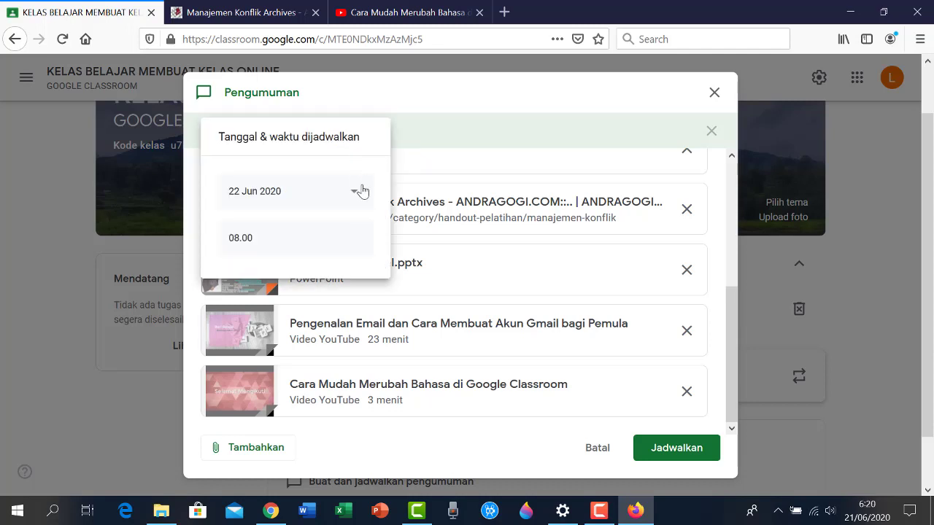
{"action": "left_click", "coordinate": [355, 195]}
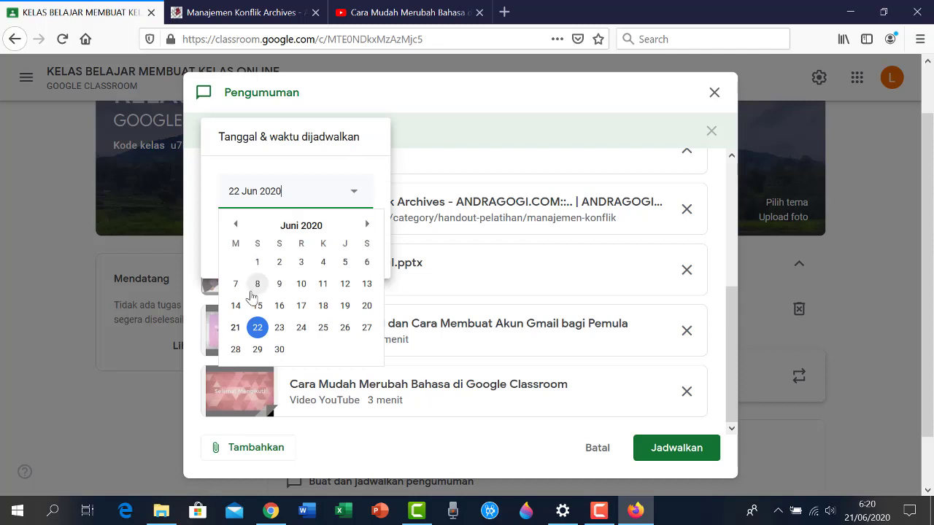
{"action": "left_click", "coordinate": [257, 330]}
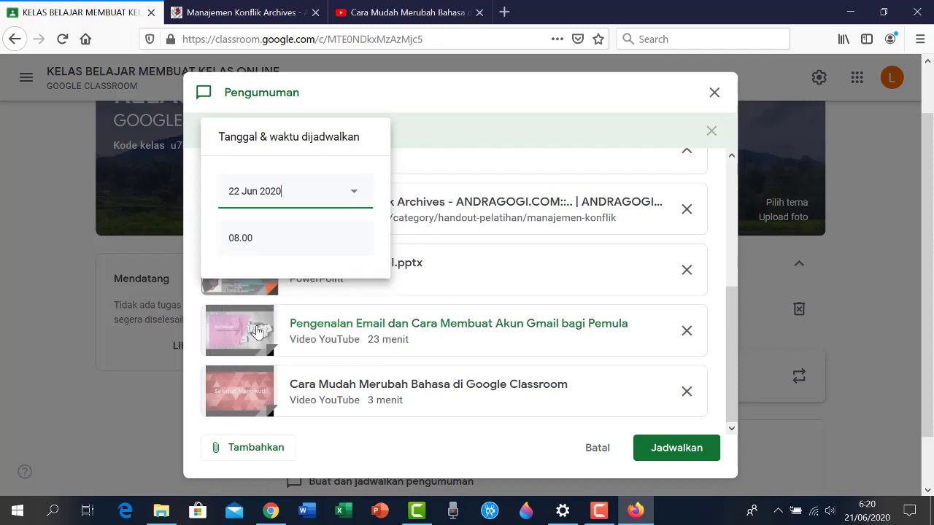
{"action": "left_click", "coordinate": [238, 244]}
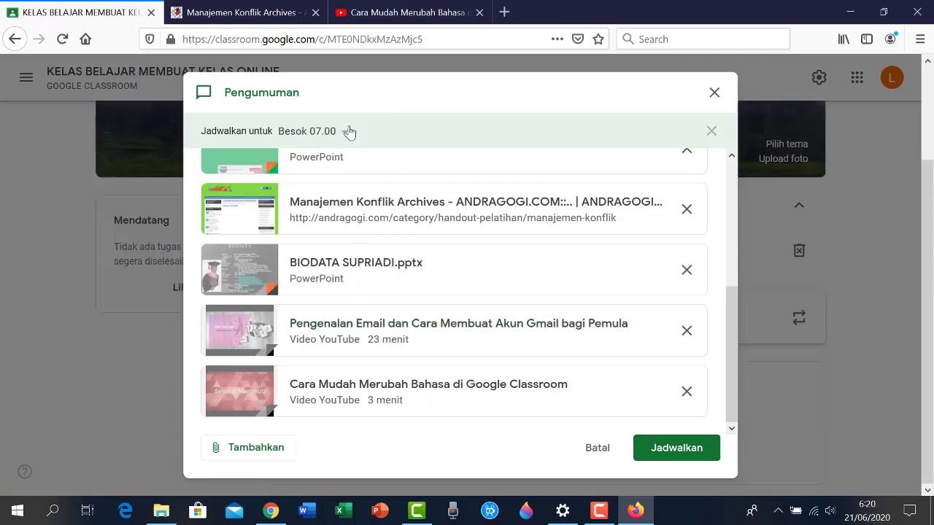
{"action": "left_click", "coordinate": [334, 137]}
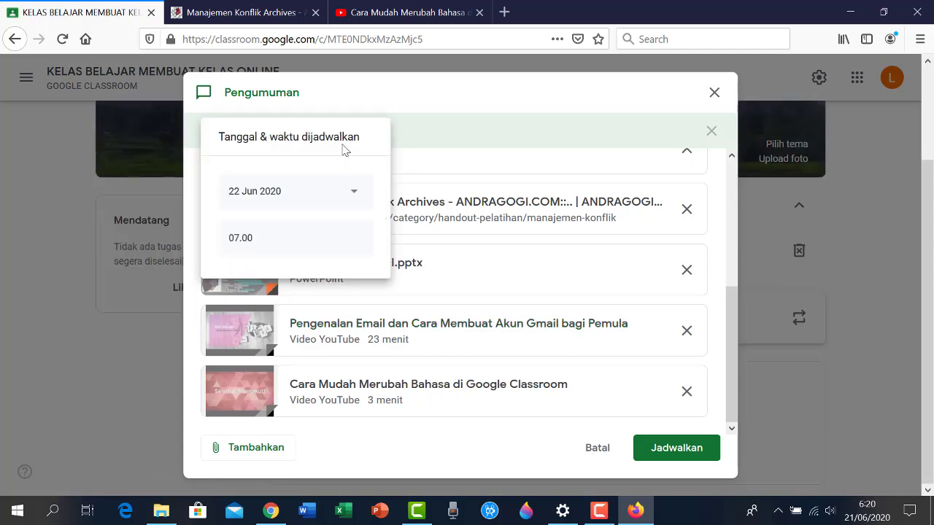
{"action": "left_click", "coordinate": [241, 235]}
{"action": "left_click", "coordinate": [267, 241]}
{"action": "left_click", "coordinate": [469, 85]}
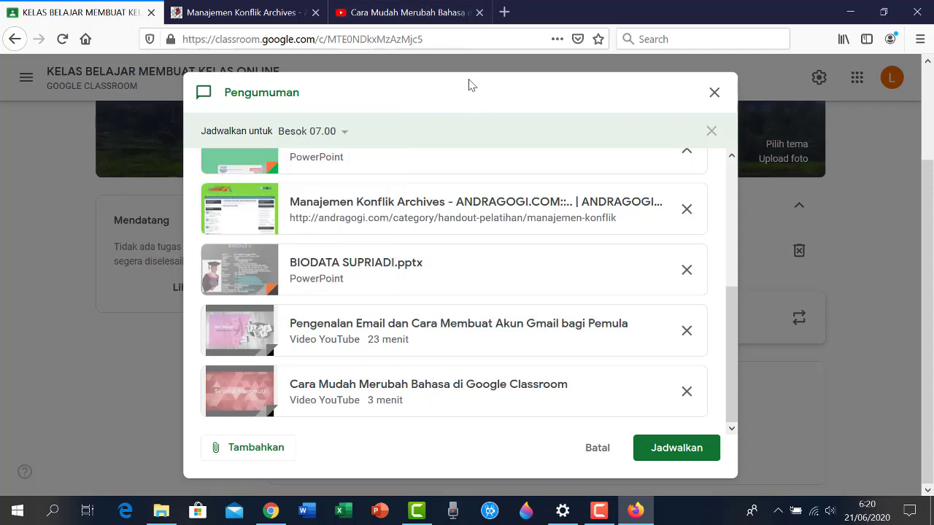
Move the scheduled date to 21 Jun 2020 and save the rescheduled announcement
{"action": "left_click", "coordinate": [345, 135]}
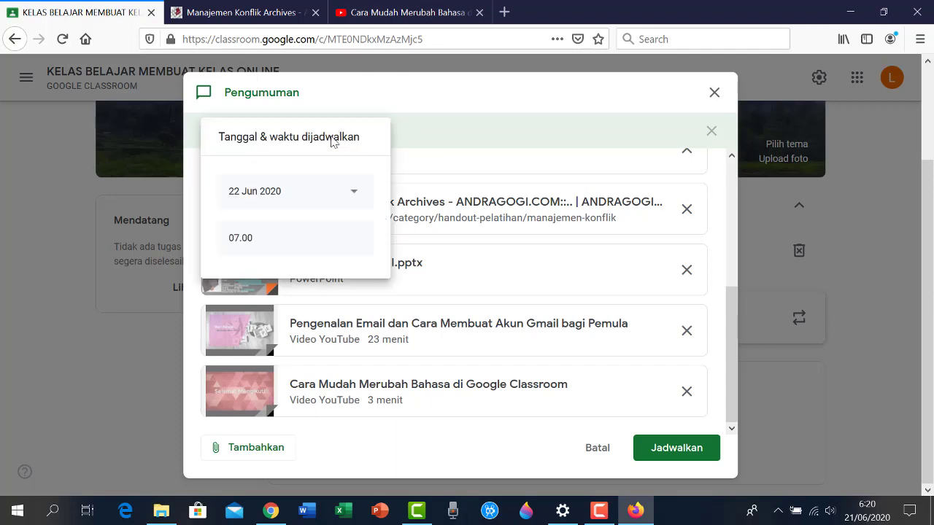
{"action": "left_click", "coordinate": [350, 192]}
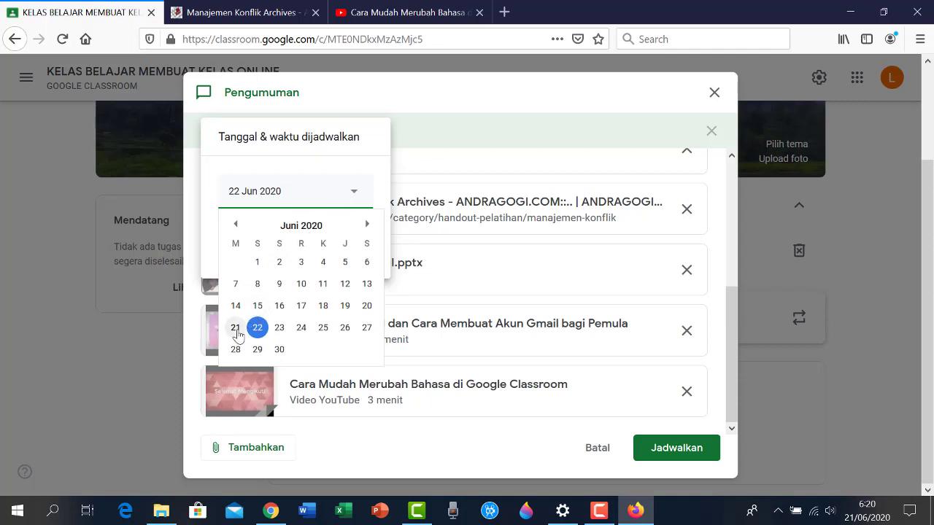
{"action": "left_click", "coordinate": [236, 328]}
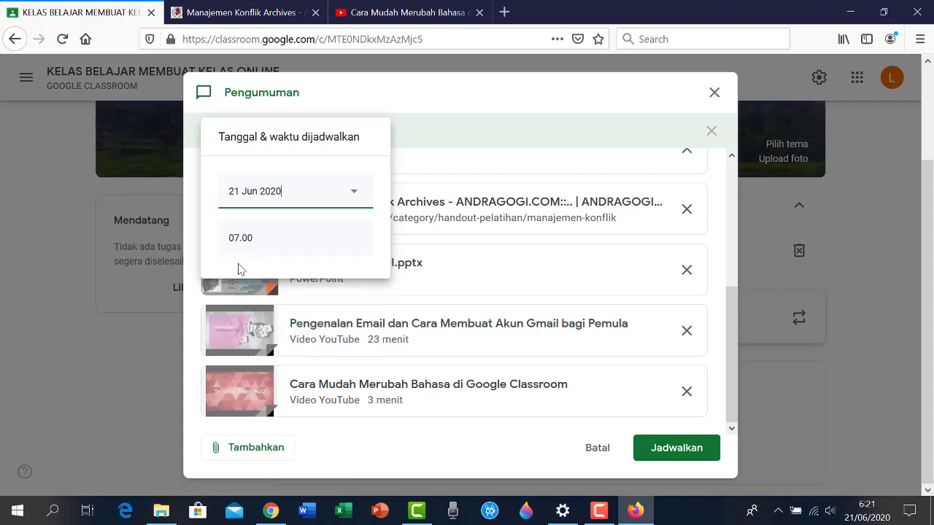
{"action": "left_click", "coordinate": [419, 91]}
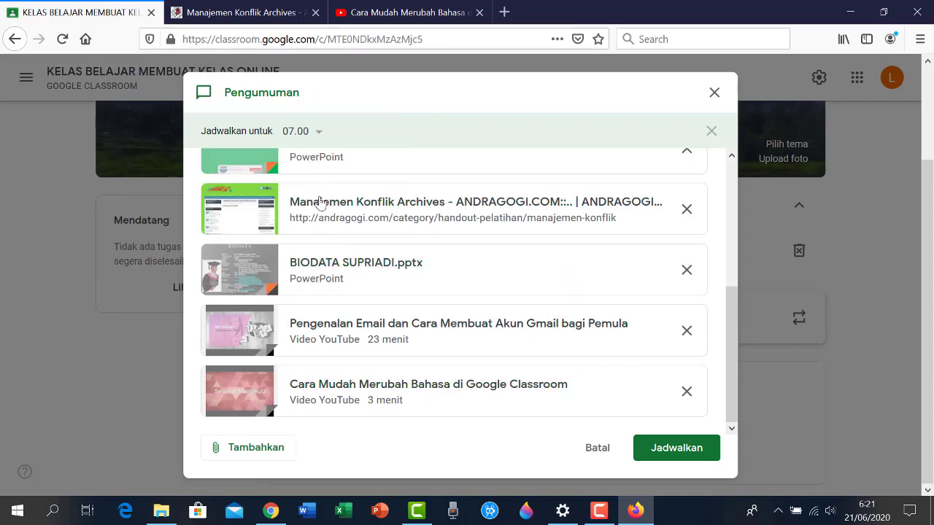
{"action": "left_click", "coordinate": [677, 448]}
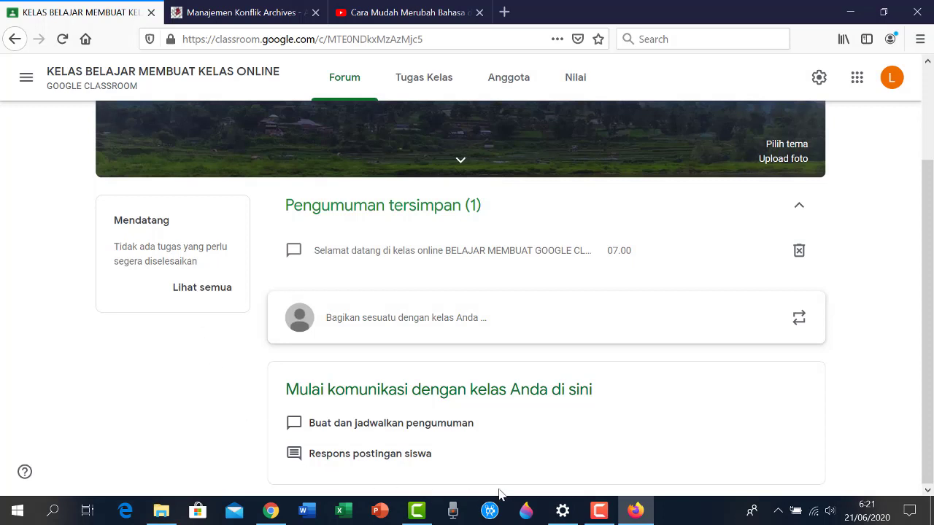
On the Tugas Kelas page, create the topic 'PANDUAN PEMBELAJARAN'
{"action": "left_click", "coordinate": [433, 86]}
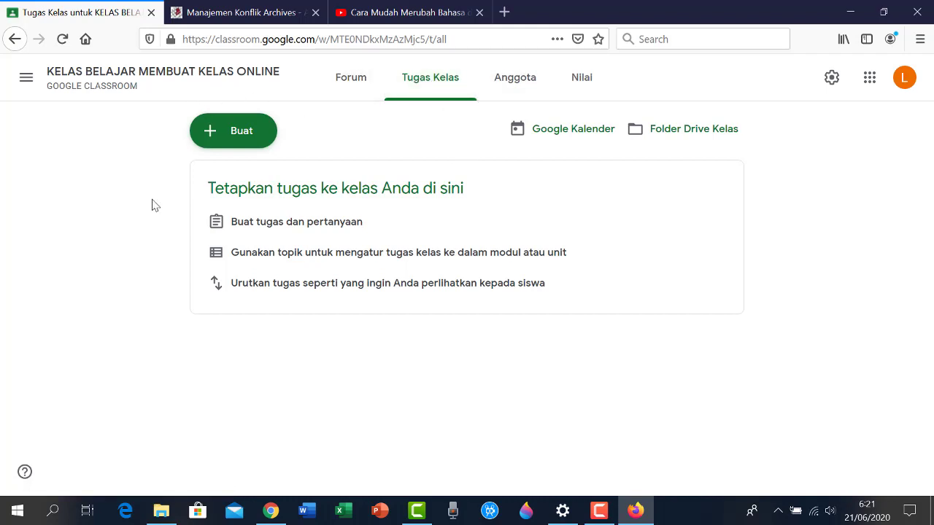
{"action": "left_click", "coordinate": [212, 137]}
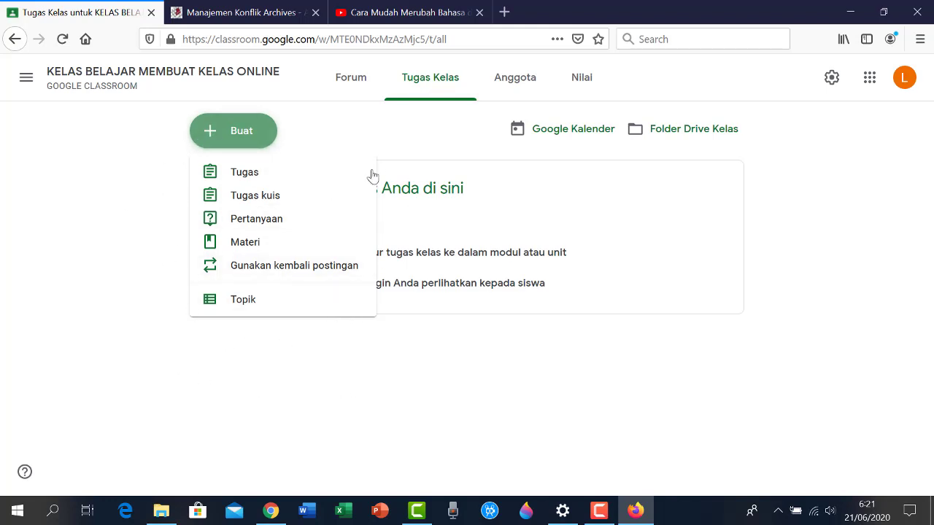
{"action": "left_click", "coordinate": [242, 305]}
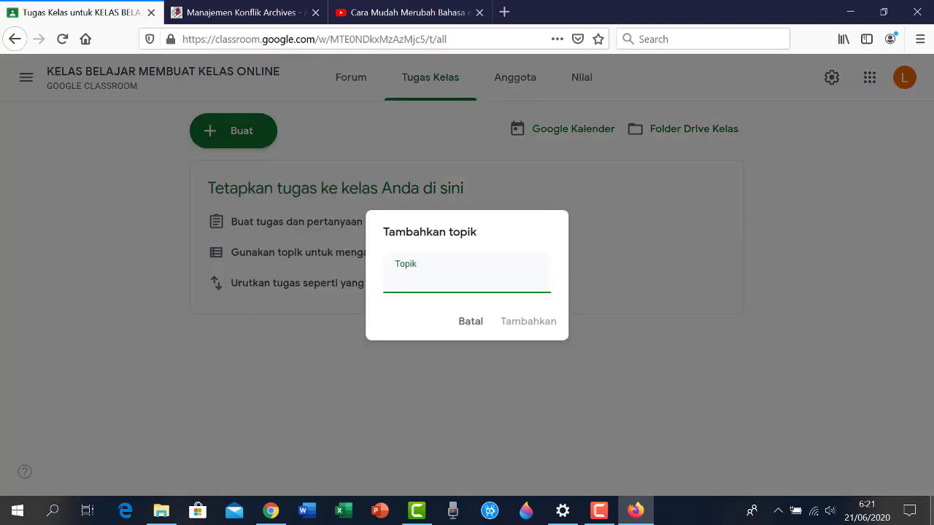
{"action": "type", "text": "PANDUAN PEMBELAJ"}
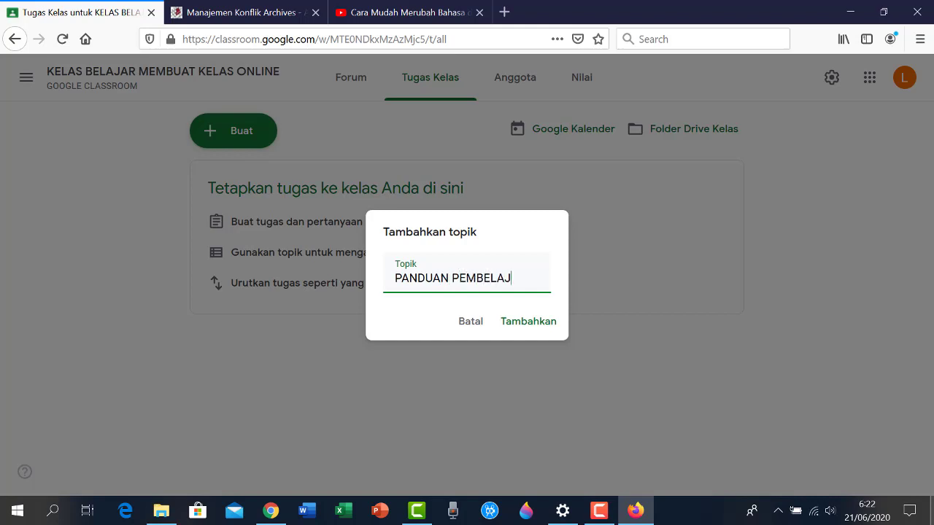
{"action": "type", "text": "ARAN"}
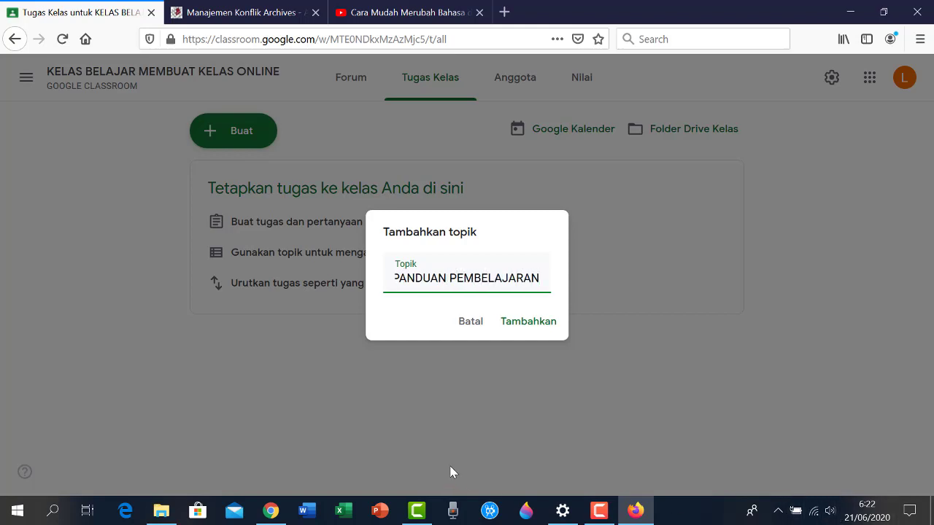
{"action": "left_click", "coordinate": [515, 328]}
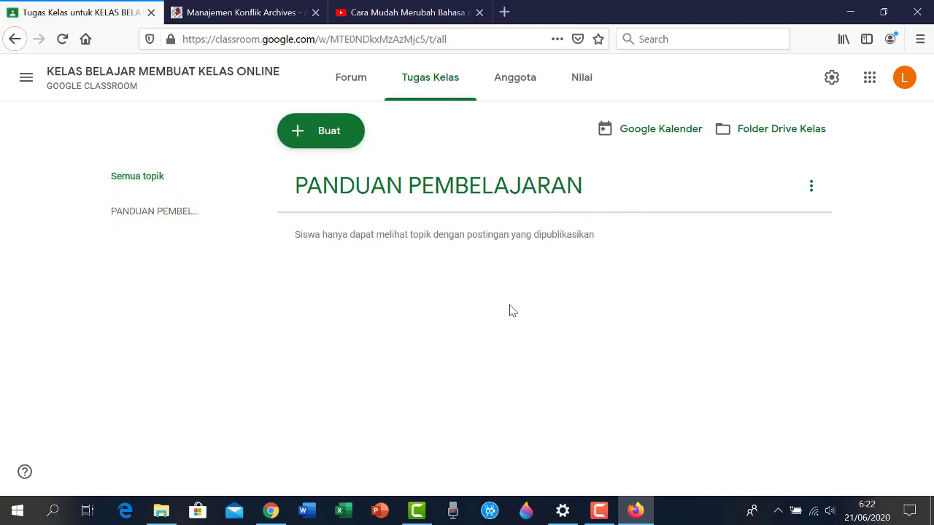
Create the topic 'BAHAN PEMBELAJARAN' and dismiss the drag-and-drop tip
{"action": "left_click", "coordinate": [300, 132]}
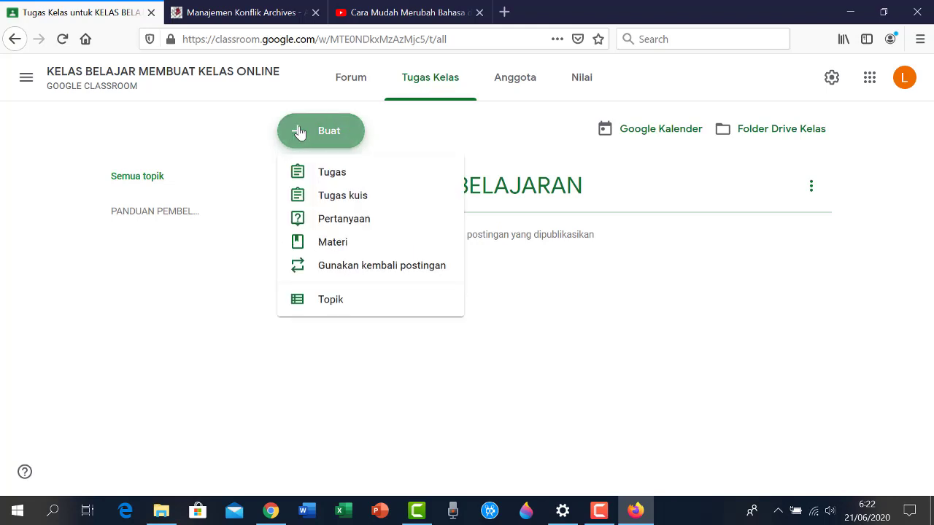
{"action": "left_click", "coordinate": [344, 309]}
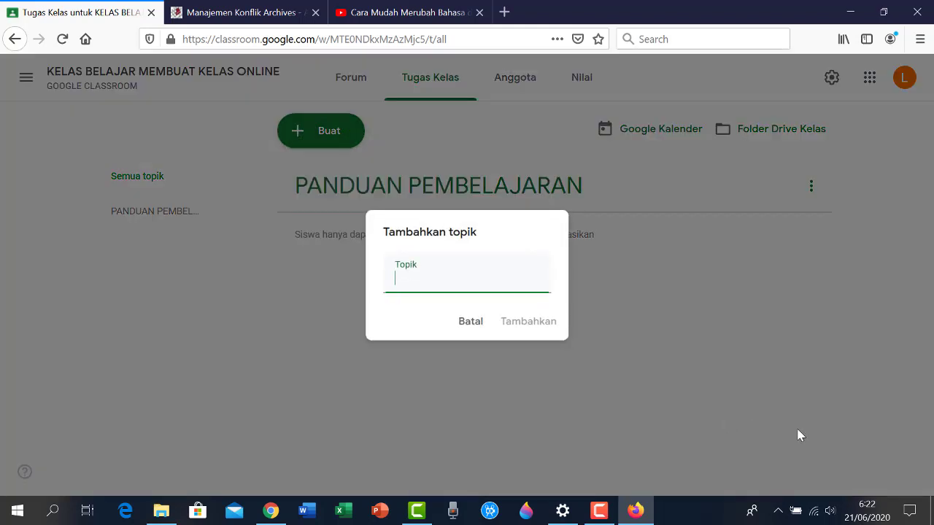
{"action": "type", "text": "B"}
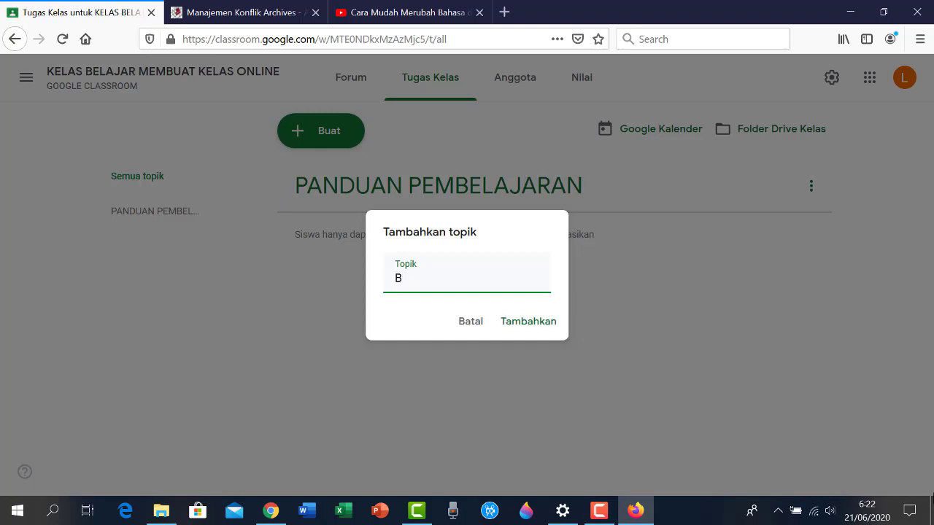
{"action": "type", "text": "AHAN PEM"}
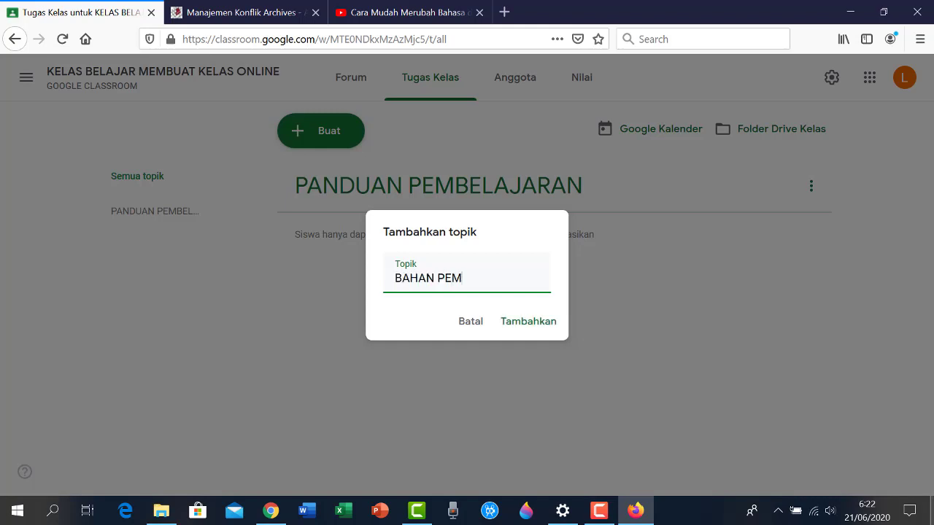
{"action": "type", "text": "BELAJARAN"}
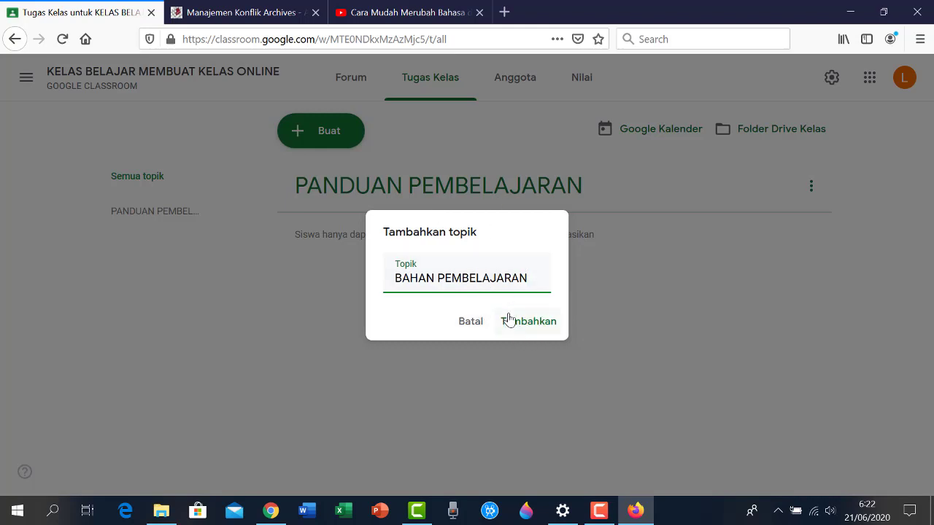
{"action": "left_click", "coordinate": [537, 324]}
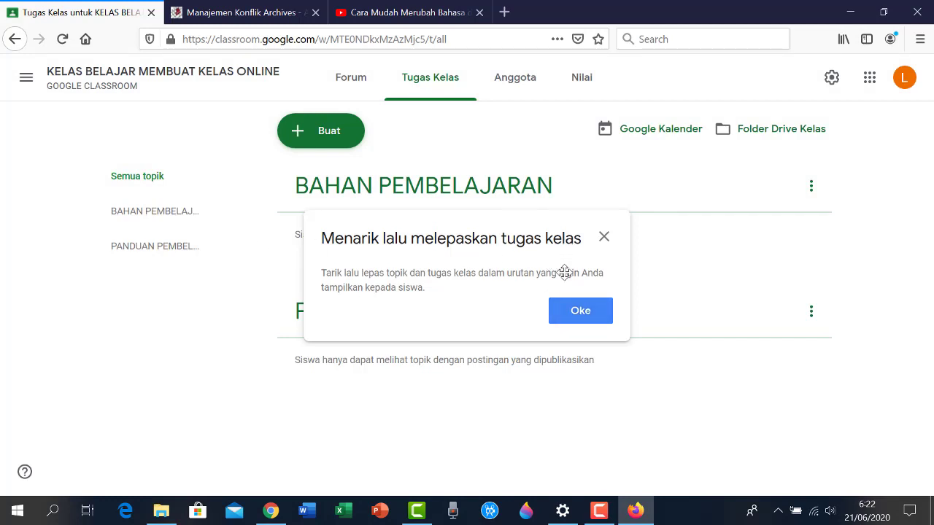
{"action": "left_click", "coordinate": [591, 320]}
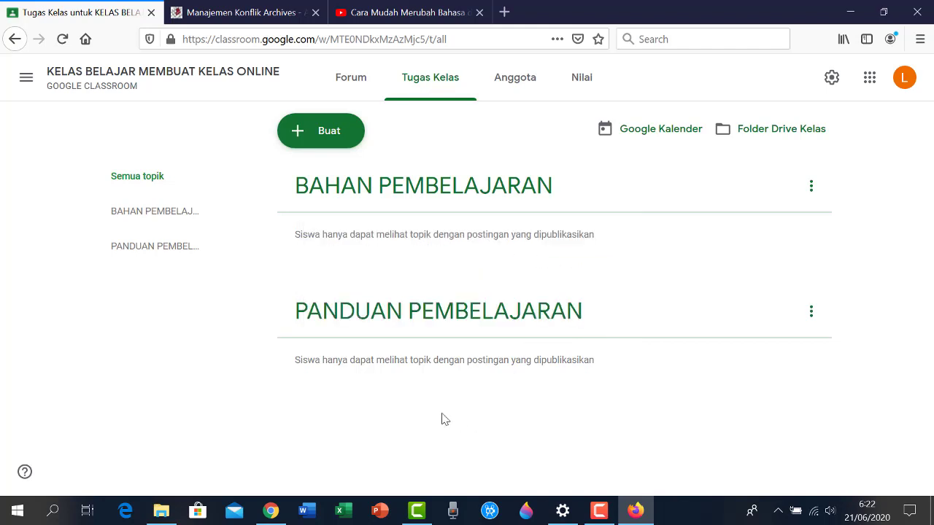
Create two more topics, 'ABSEN' and 'TUGAS'
{"action": "left_click", "coordinate": [295, 139]}
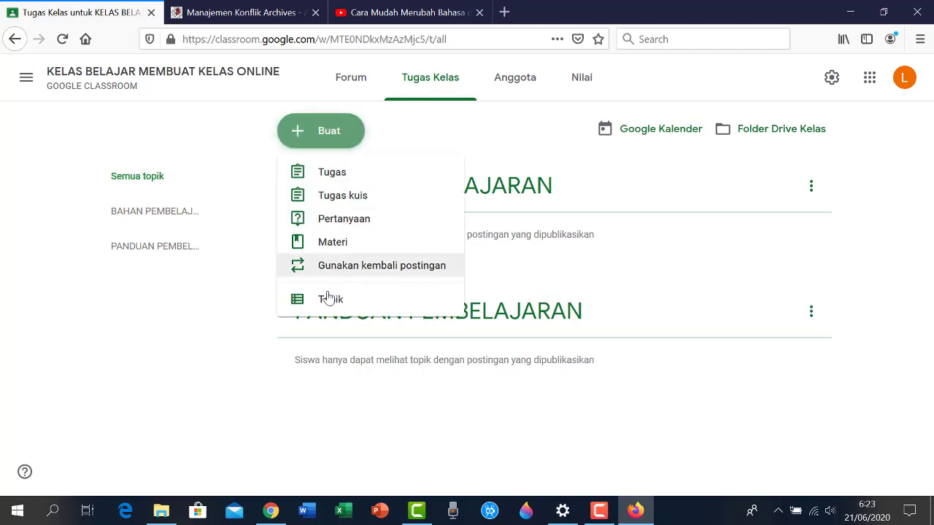
{"action": "left_click", "coordinate": [341, 310]}
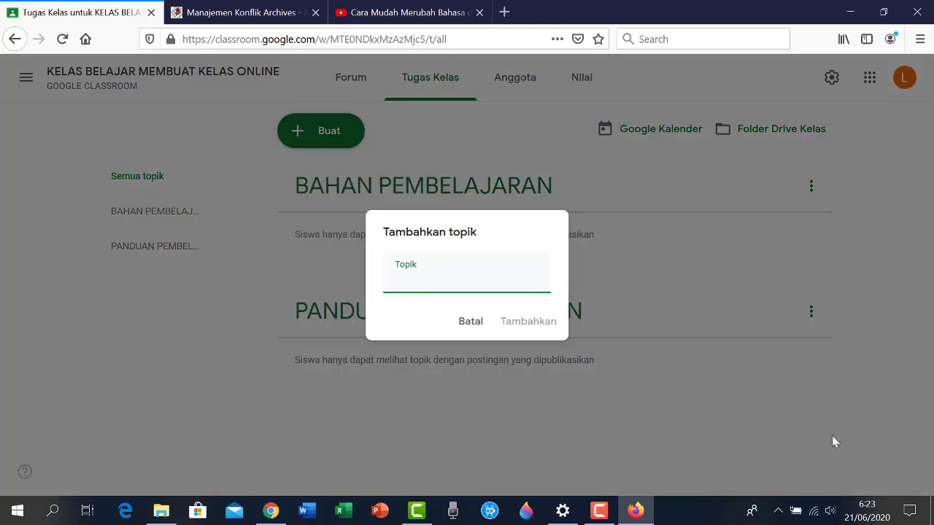
{"action": "type", "text": "ABSEN"}
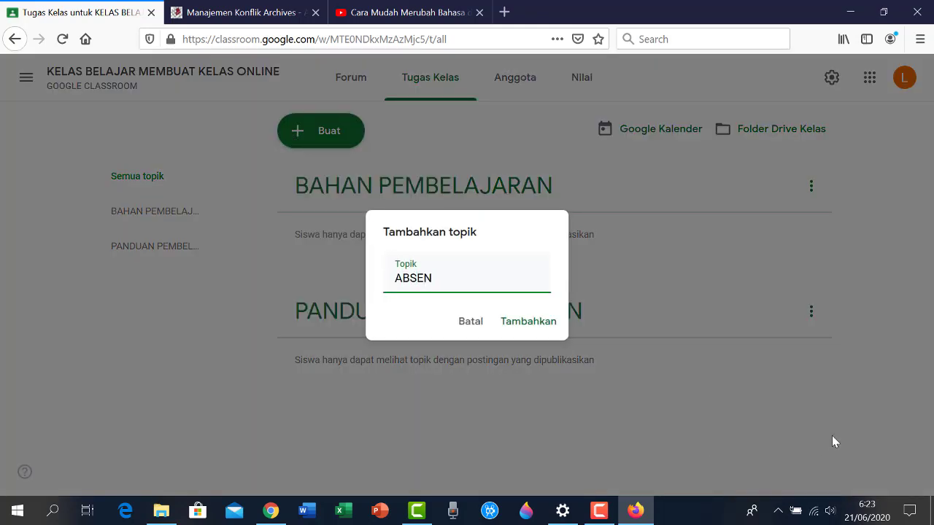
{"action": "left_click", "coordinate": [546, 326]}
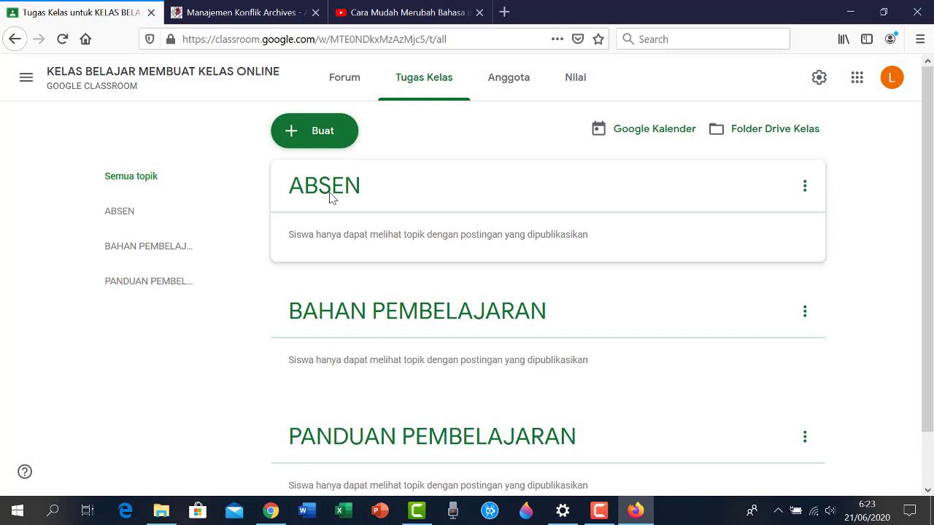
{"action": "left_click", "coordinate": [313, 136]}
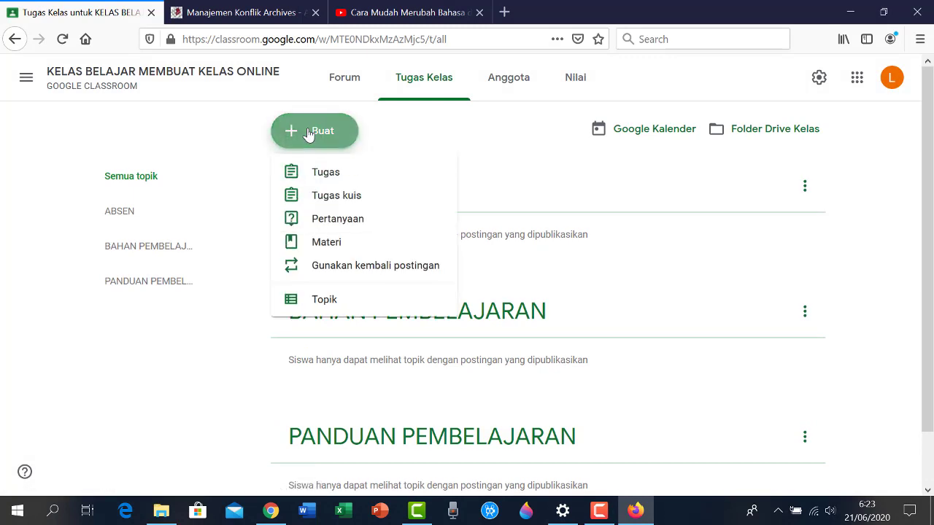
{"action": "left_click", "coordinate": [323, 299]}
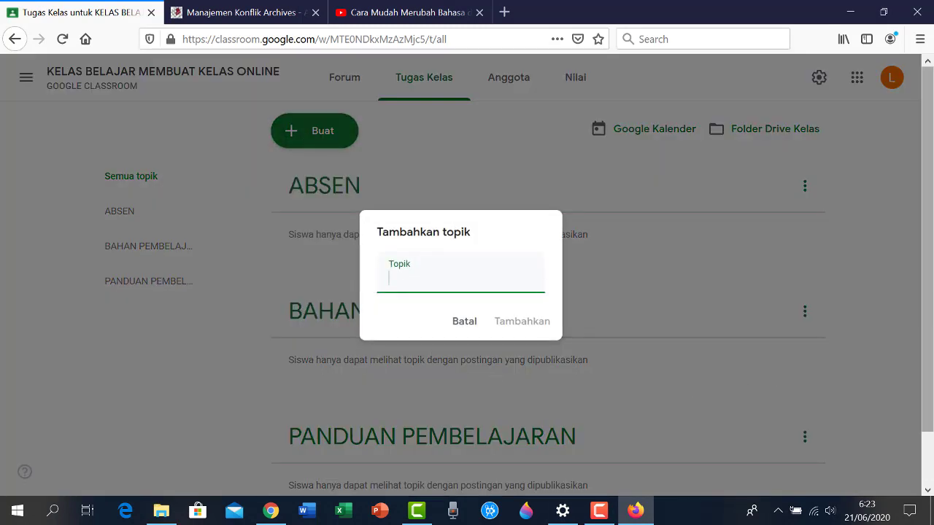
{"action": "type", "text": "TUGAS"}
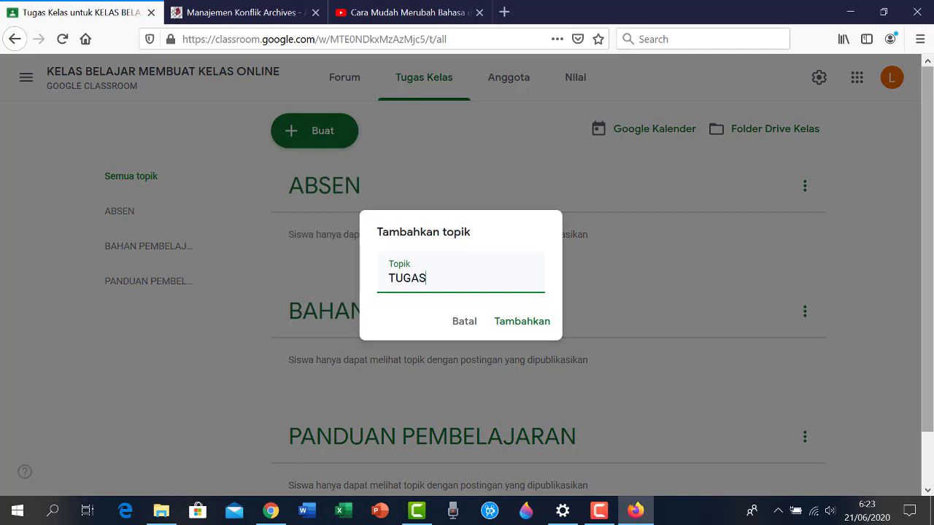
{"action": "left_click", "coordinate": [511, 323]}
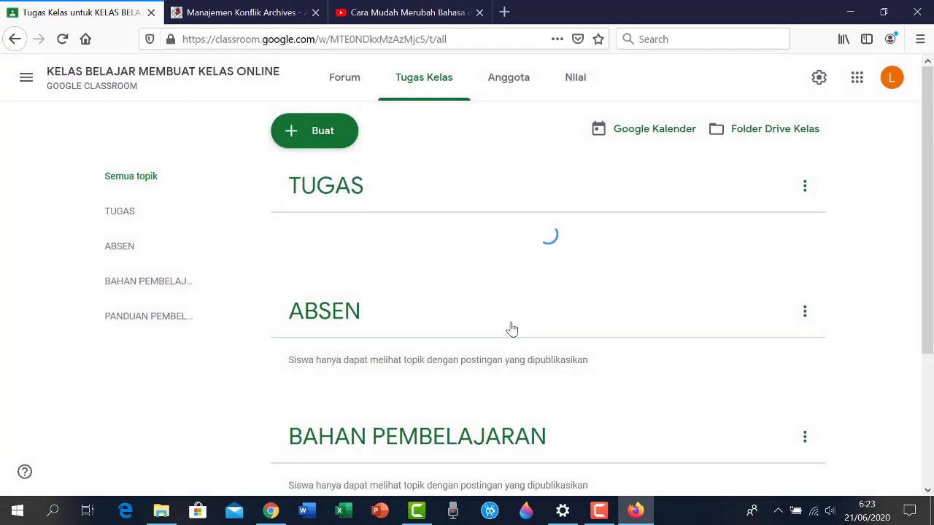
Drag PANDUAN PEMBELAJARAN to the top and BAHAN PEMBELAJARAN above TUGAS, leaving ABSEN last
{"action": "scroll", "coordinate": [467, 317], "scroll_direction": "down", "scroll_amount": 3}
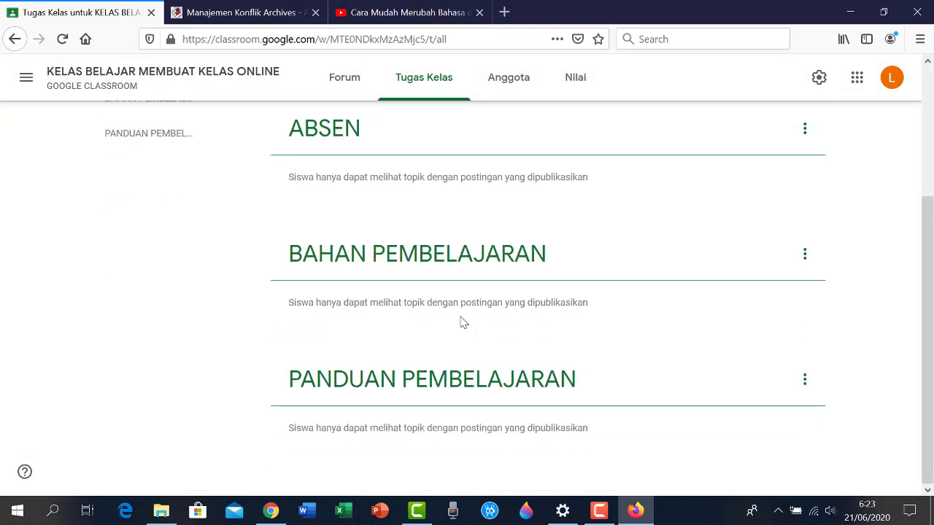
{"action": "scroll", "coordinate": [461, 322], "scroll_direction": "up", "scroll_amount": 2}
{"action": "scroll", "coordinate": [459, 343], "scroll_direction": "down", "scroll_amount": 2}
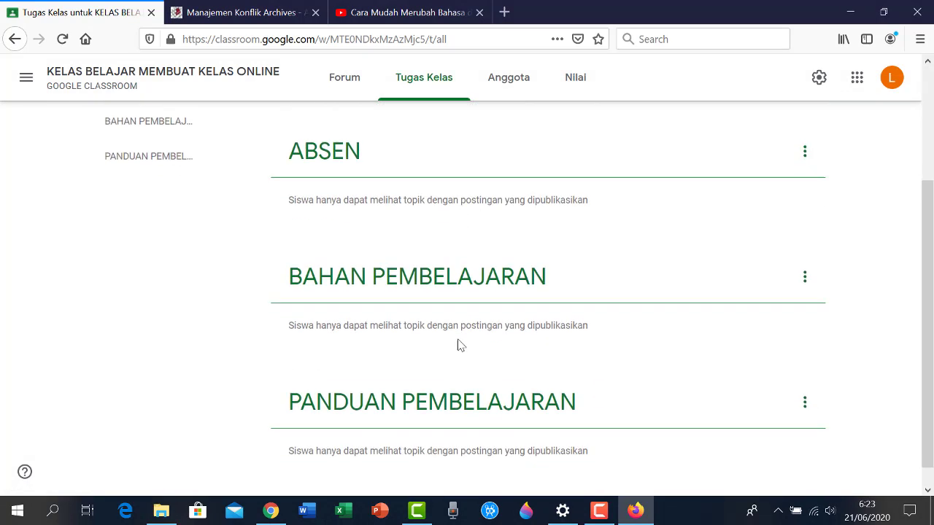
{"action": "scroll", "coordinate": [460, 345], "scroll_direction": "down", "scroll_amount": 1}
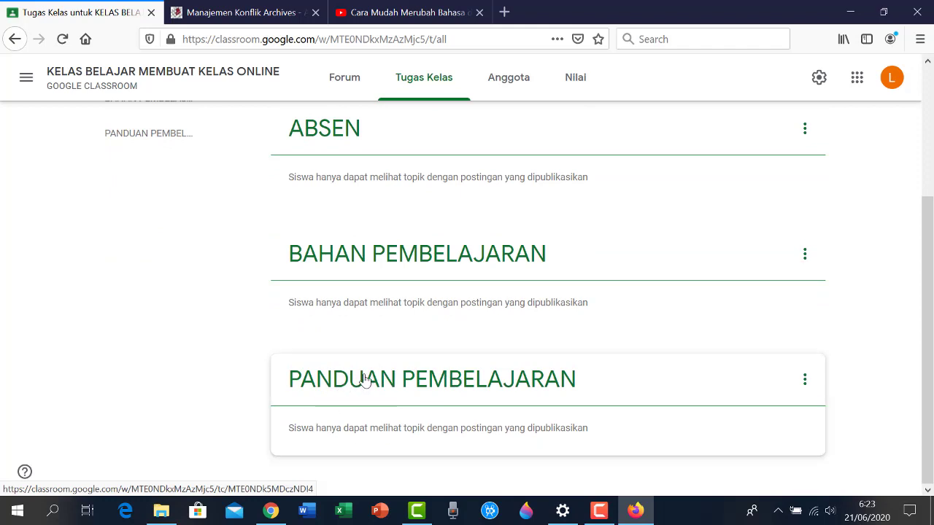
{"action": "left_click_drag", "start_coordinate": [365, 371], "coordinate": [387, 142]}
{"action": "scroll", "coordinate": [381, 150], "scroll_direction": "down", "scroll_amount": 3}
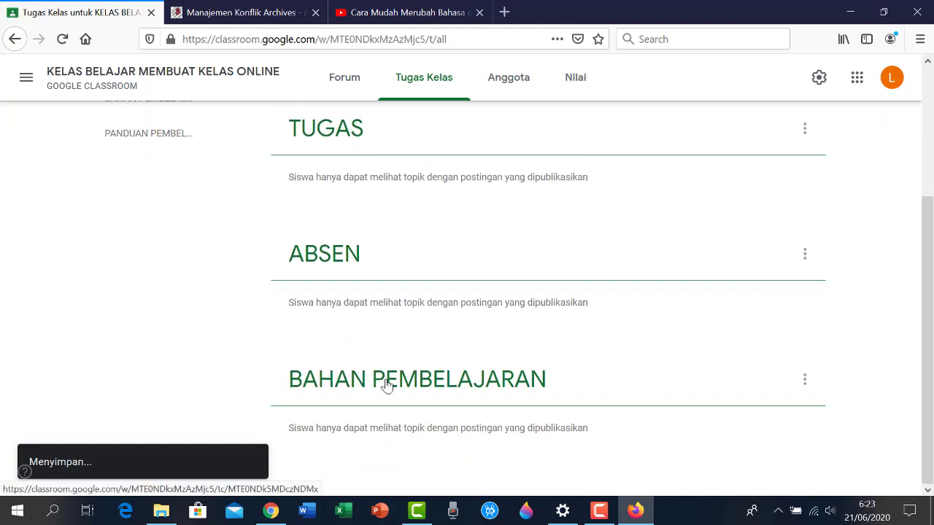
{"action": "left_click_drag", "start_coordinate": [422, 468], "coordinate": [387, 154]}
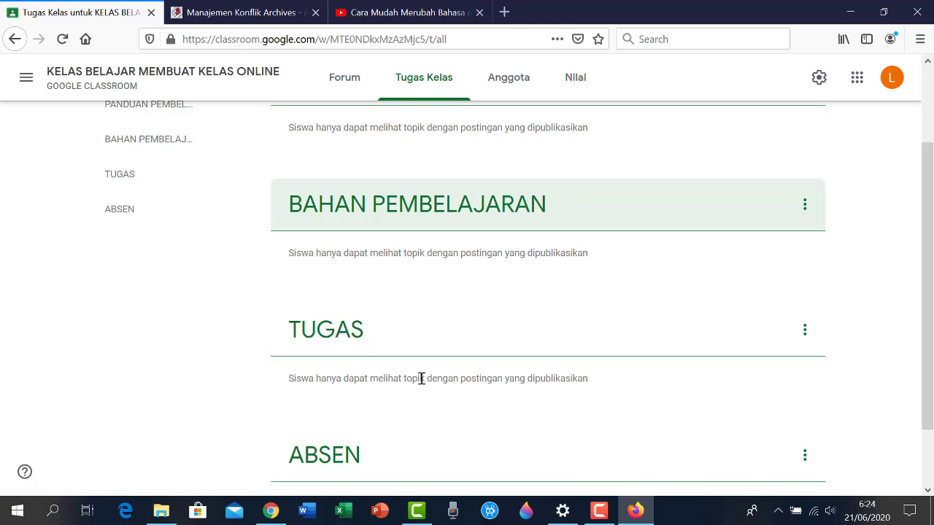
{"action": "scroll", "coordinate": [421, 378], "scroll_direction": "down", "scroll_amount": 2}
{"action": "scroll", "coordinate": [417, 422], "scroll_direction": "up", "scroll_amount": 4}
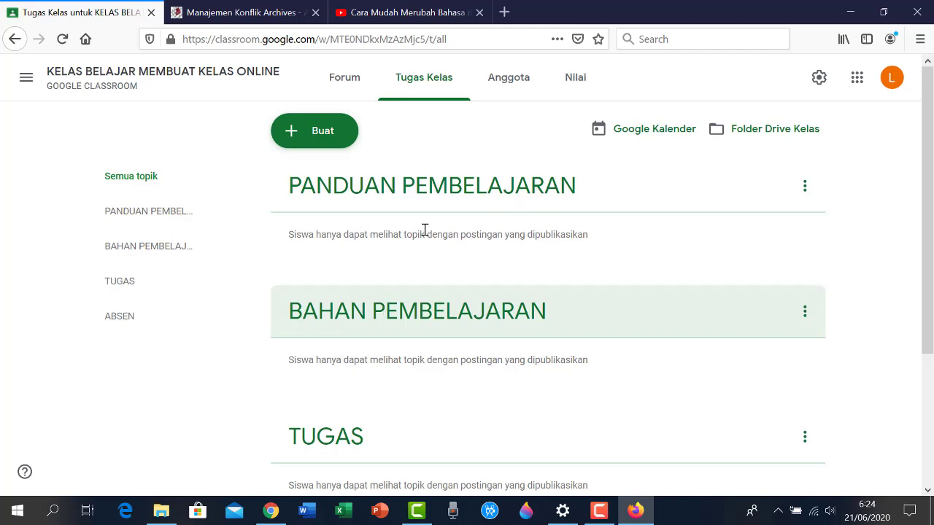
Start a new material titled 'Panduan Pembelajaran Online Membuat Google Classroom'
{"action": "left_click", "coordinate": [293, 140]}
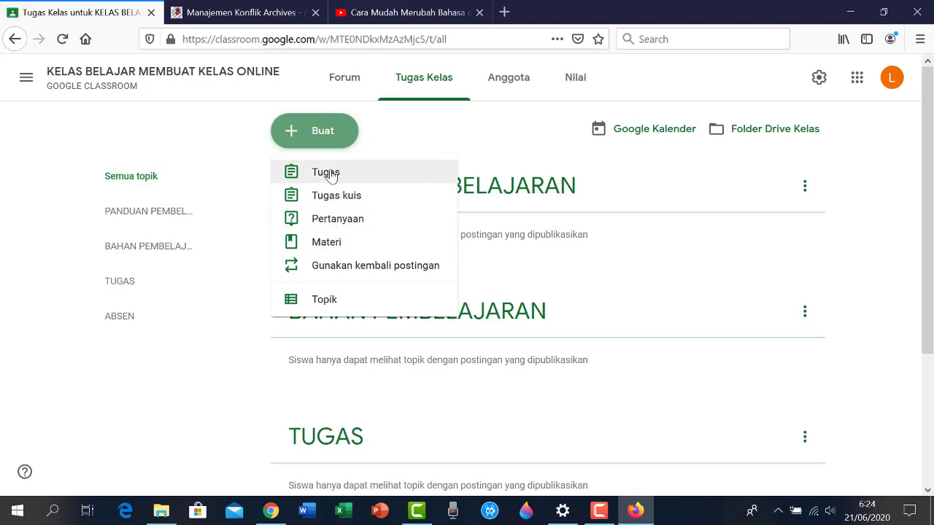
{"action": "left_click", "coordinate": [336, 246]}
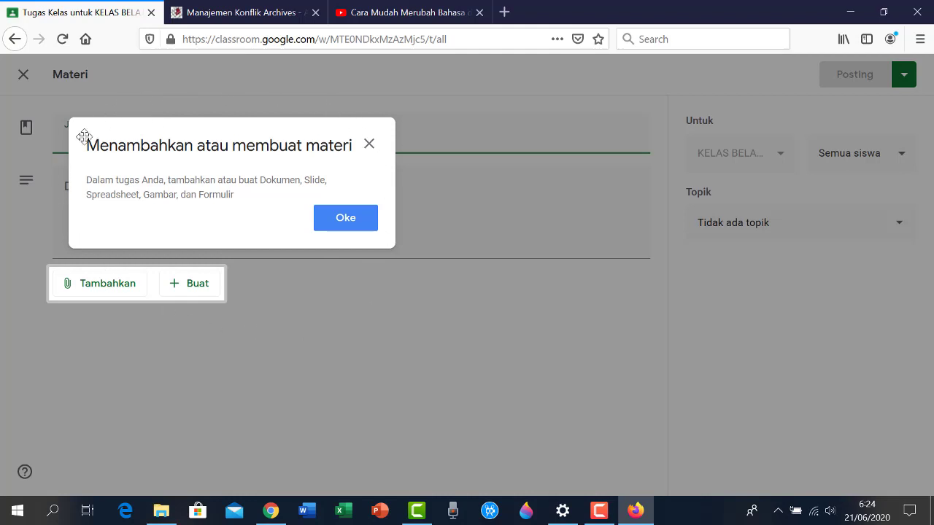
{"action": "left_click", "coordinate": [340, 226]}
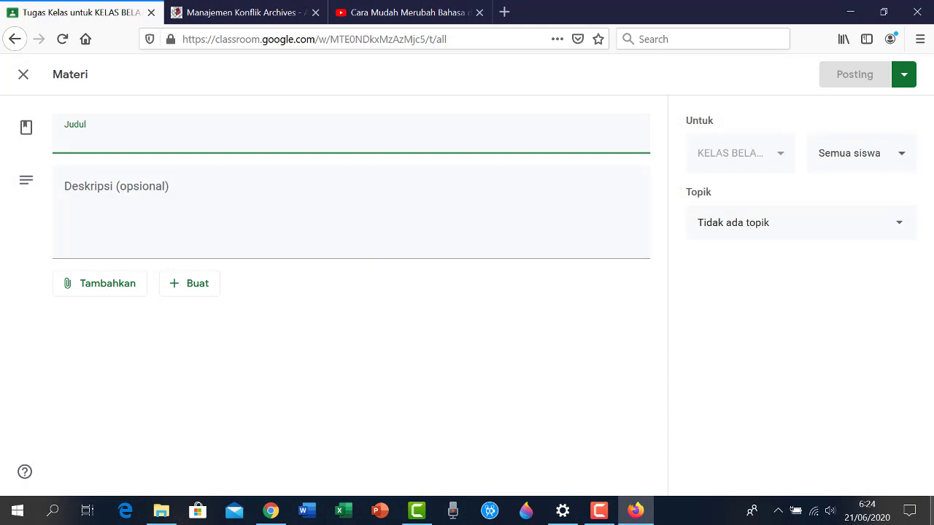
{"action": "type", "text": "Panduan"}
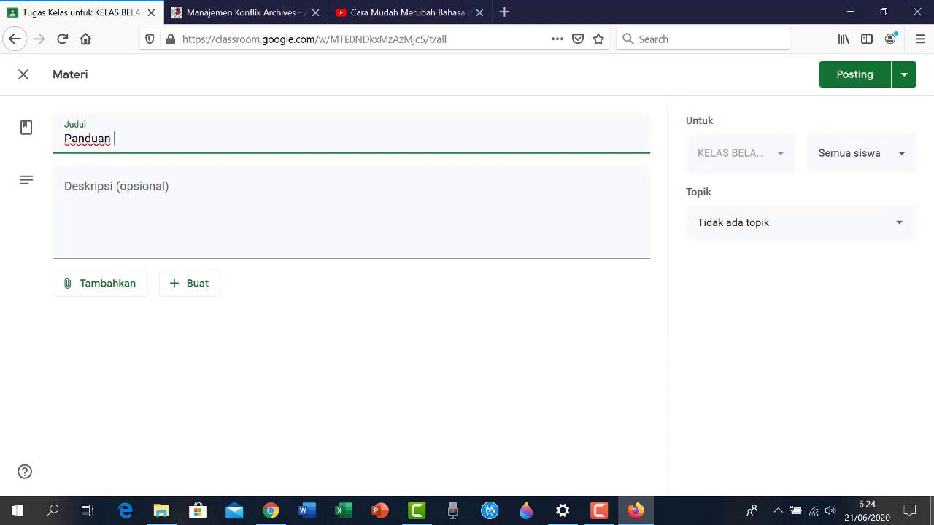
{"action": "type", "text": " Pembelajaran Online Membuat Google Classroom"}
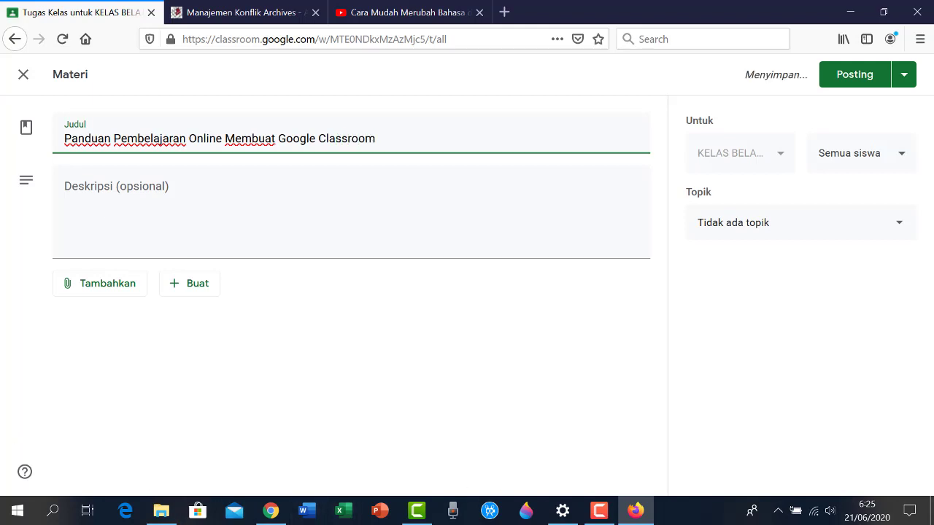
Add the description 'Panduan ini selalu dipedomani saat pembelajaran berlangsung' and show the Tambahkan attachment choices
{"action": "left_click", "coordinate": [161, 207]}
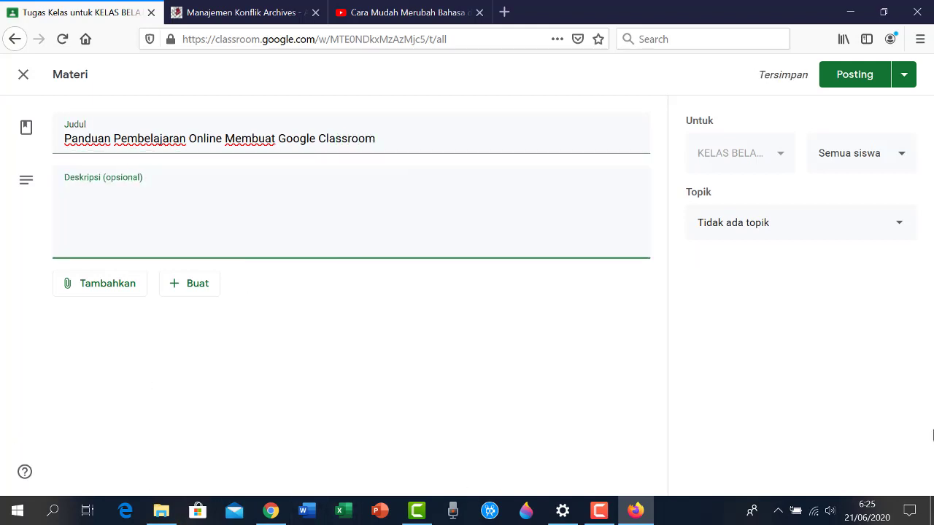
{"action": "type", "text": "Panduan in"}
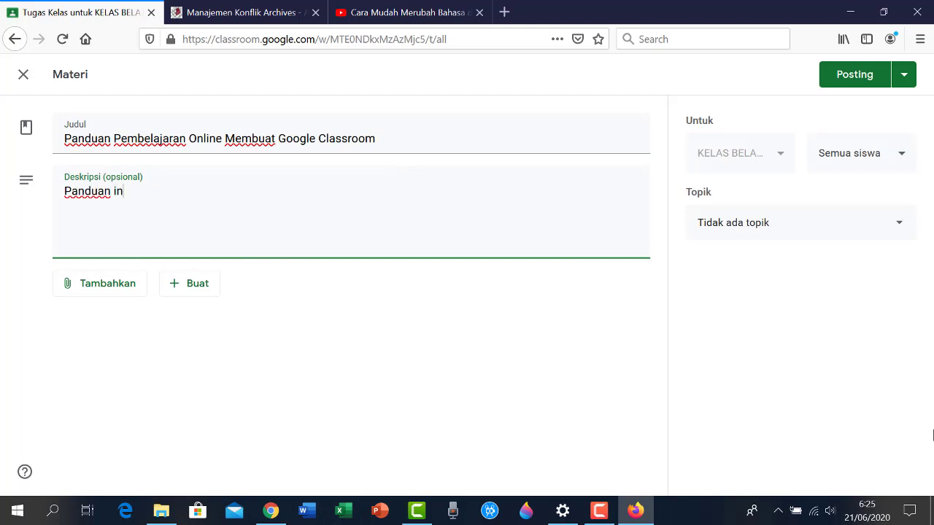
{"action": "type", "text": "i selalu dipedomani saat pembelajaran berlangsung"}
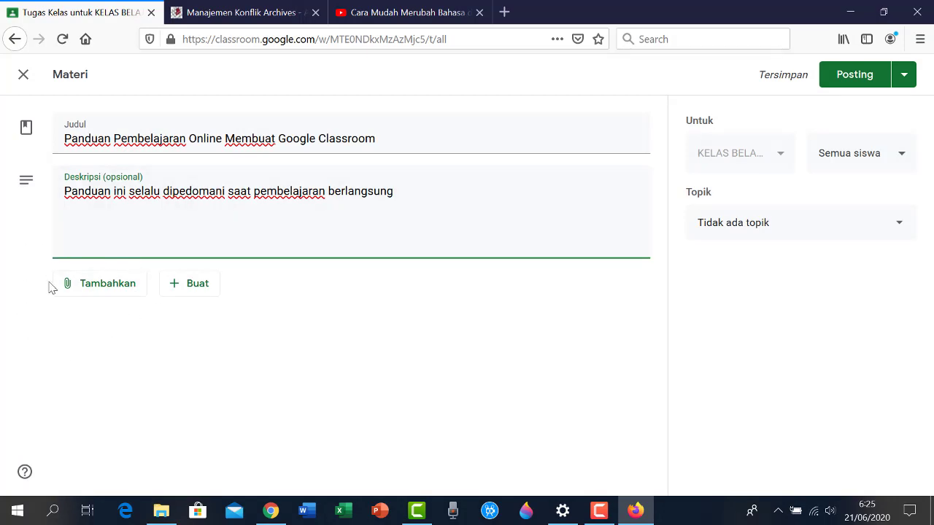
{"action": "left_click", "coordinate": [94, 291]}
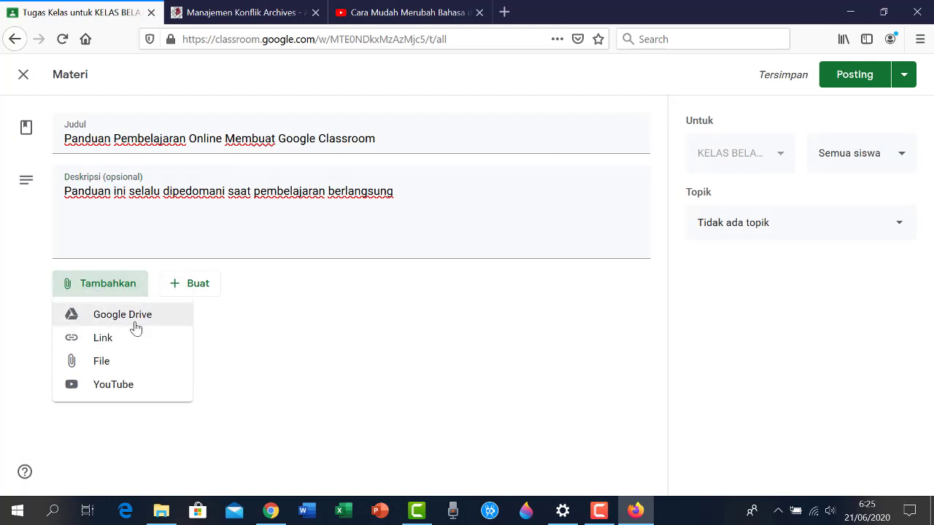
Attach the Latihan Animasi presentation from recent Drive files, then remove it again
{"action": "left_click", "coordinate": [98, 366]}
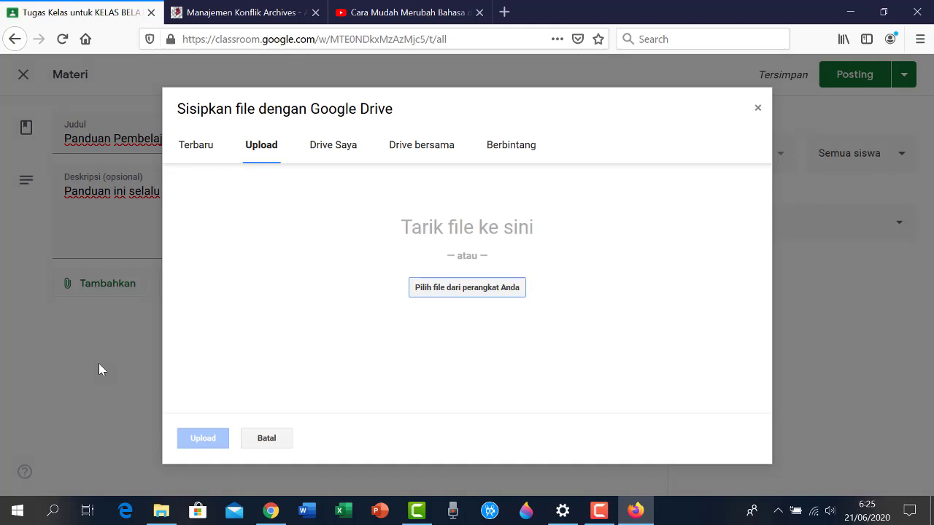
{"action": "left_click", "coordinate": [202, 155]}
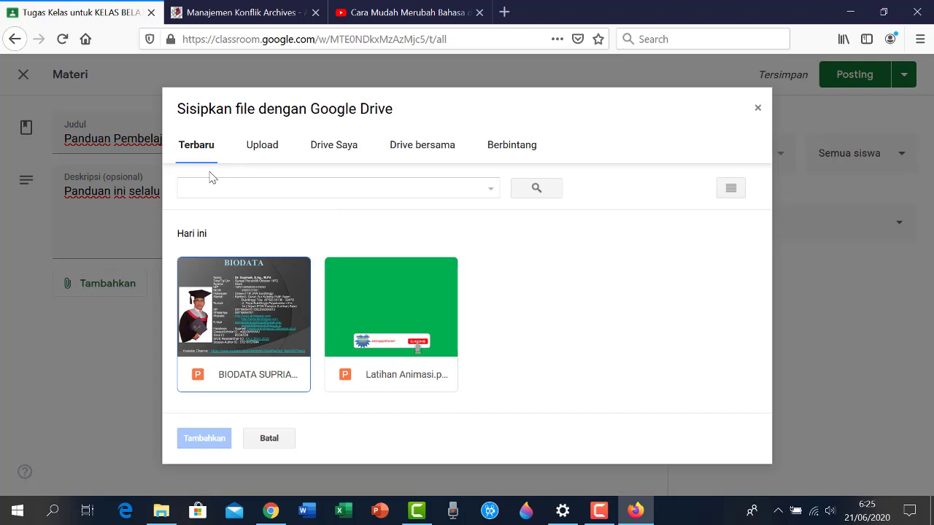
{"action": "left_click", "coordinate": [409, 318]}
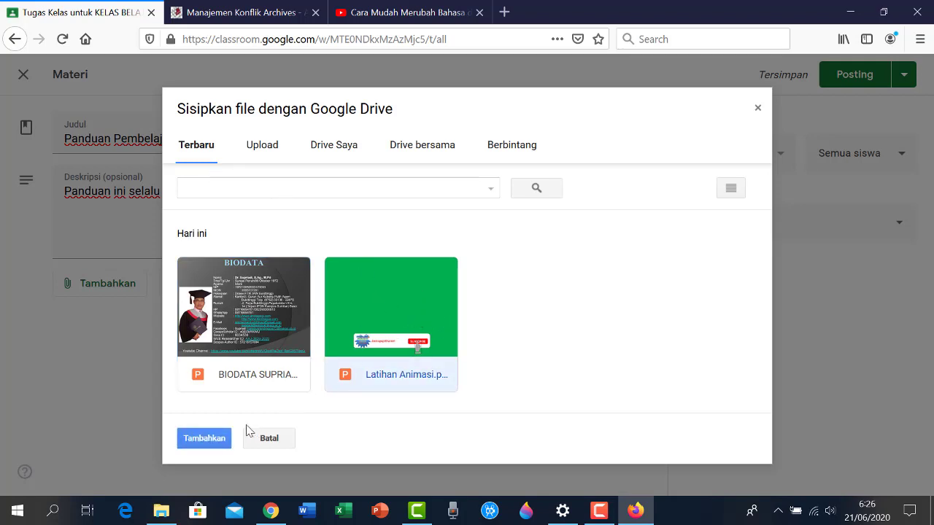
{"action": "left_click", "coordinate": [208, 438]}
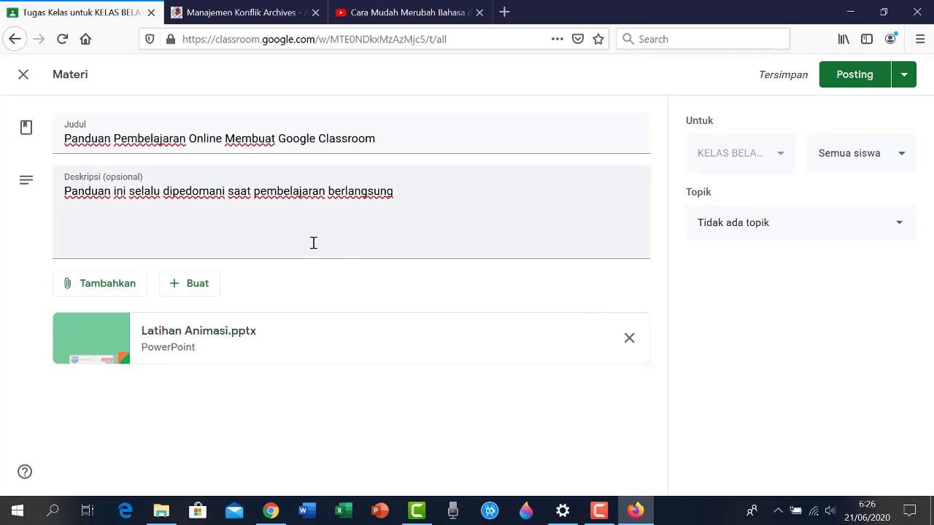
{"action": "left_click", "coordinate": [629, 339]}
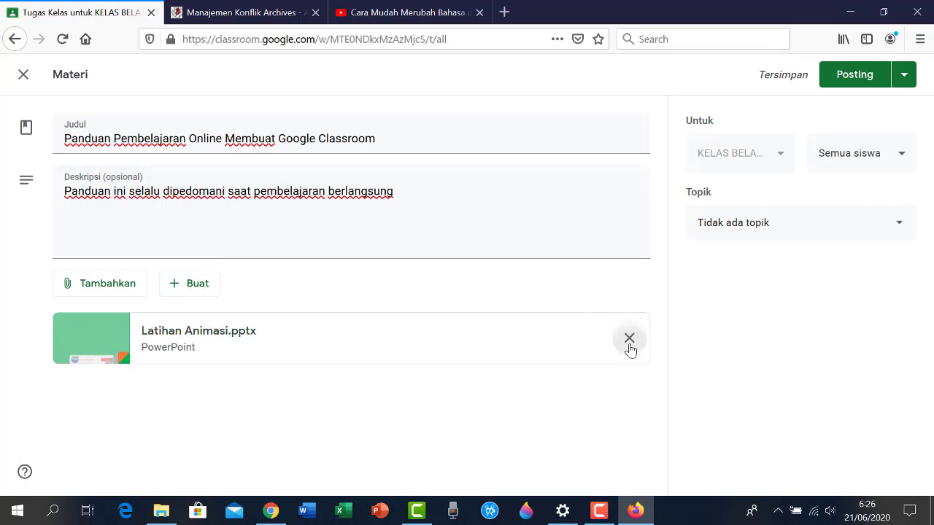
Upload Tutorial G-Class.pptx from the DATA1 (D:) drive as the material's attachment
{"action": "left_click", "coordinate": [107, 286]}
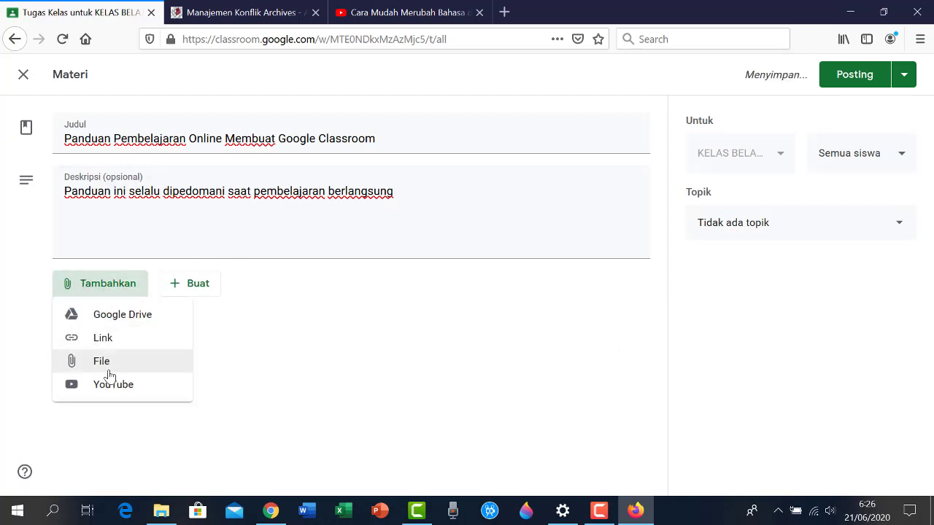
{"action": "left_click", "coordinate": [102, 362]}
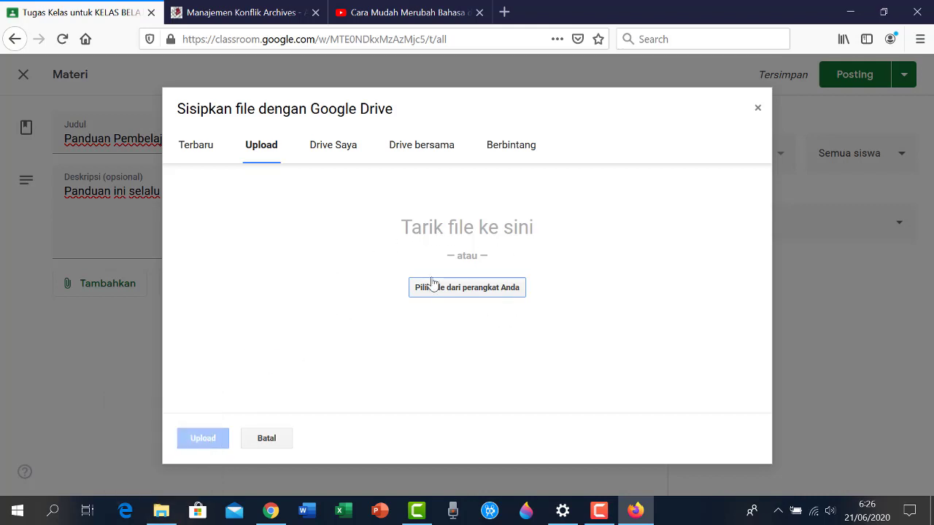
{"action": "left_click", "coordinate": [455, 297]}
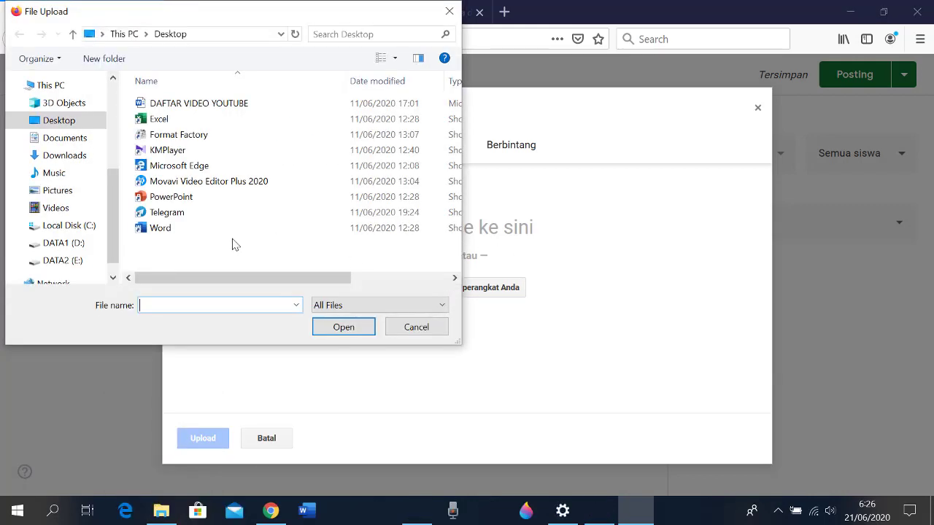
{"action": "left_click", "coordinate": [63, 244]}
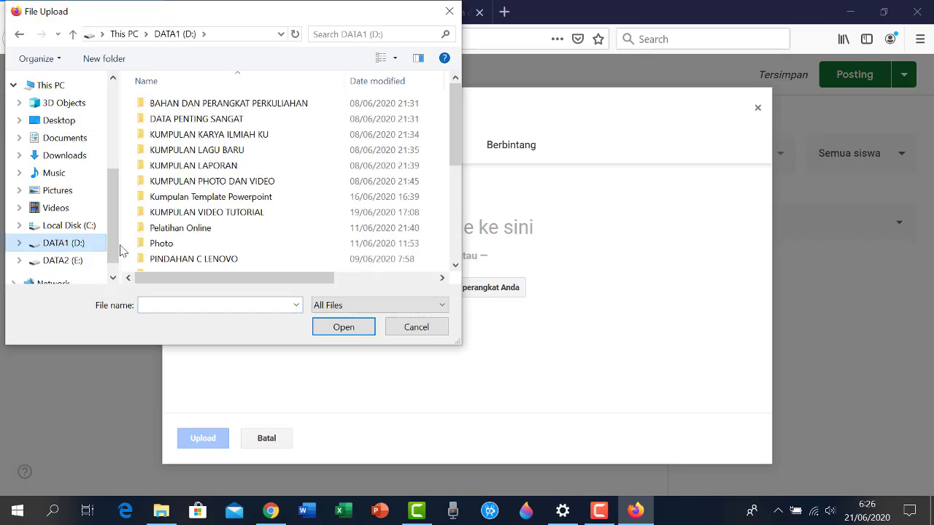
{"action": "scroll", "coordinate": [268, 212], "scroll_direction": "down", "scroll_amount": 3}
{"action": "scroll", "coordinate": [267, 210], "scroll_direction": "down", "scroll_amount": 2}
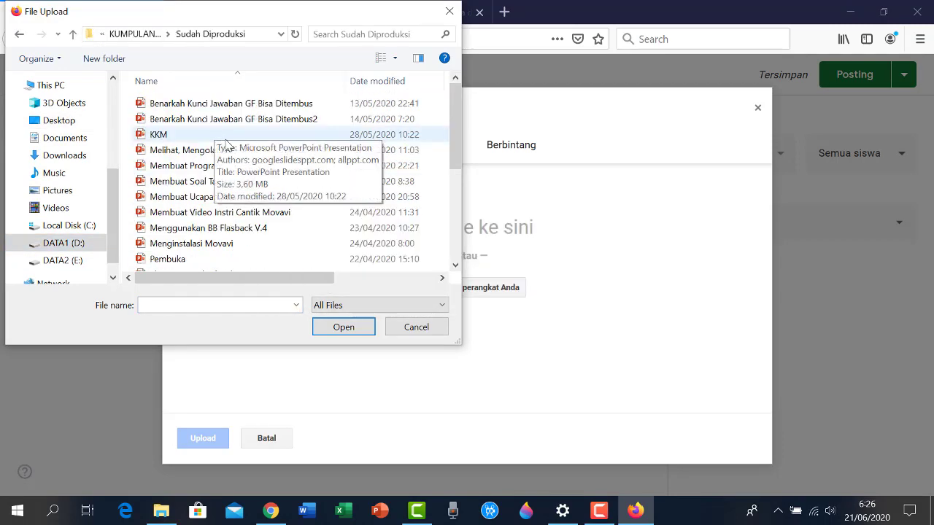
{"action": "scroll", "coordinate": [203, 157], "scroll_direction": "down", "scroll_amount": 2}
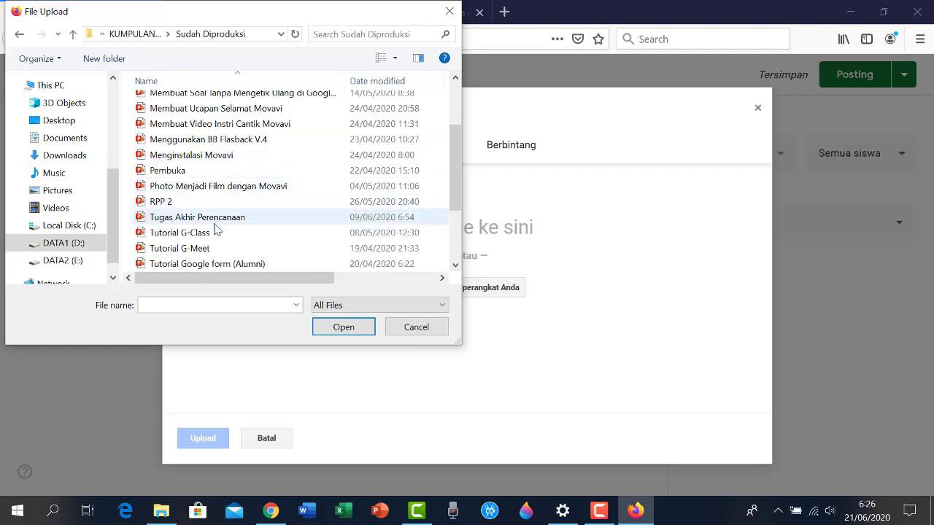
{"action": "left_click", "coordinate": [194, 235]}
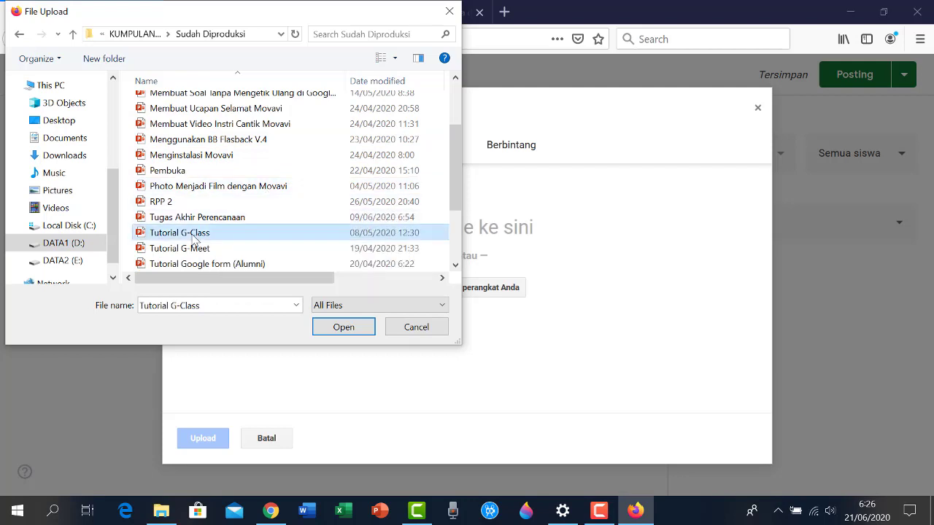
{"action": "left_click", "coordinate": [343, 330]}
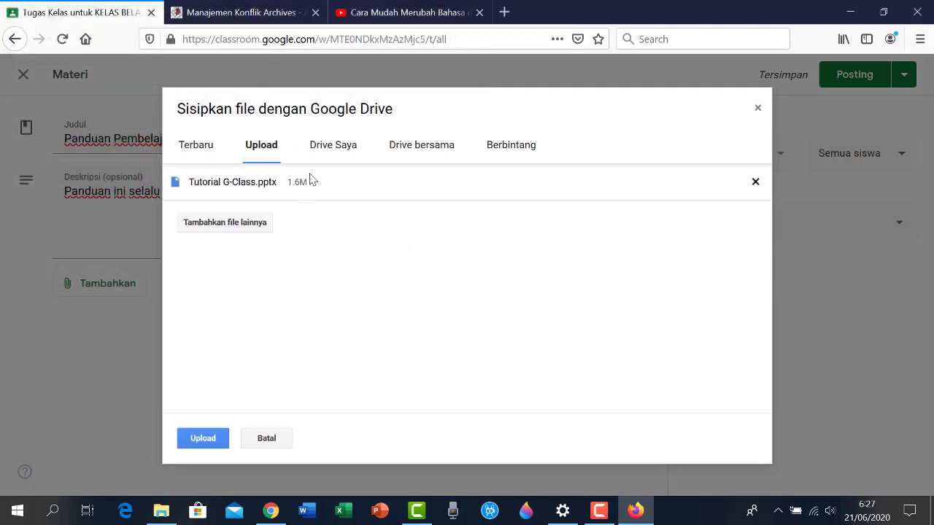
{"action": "left_click", "coordinate": [201, 438]}
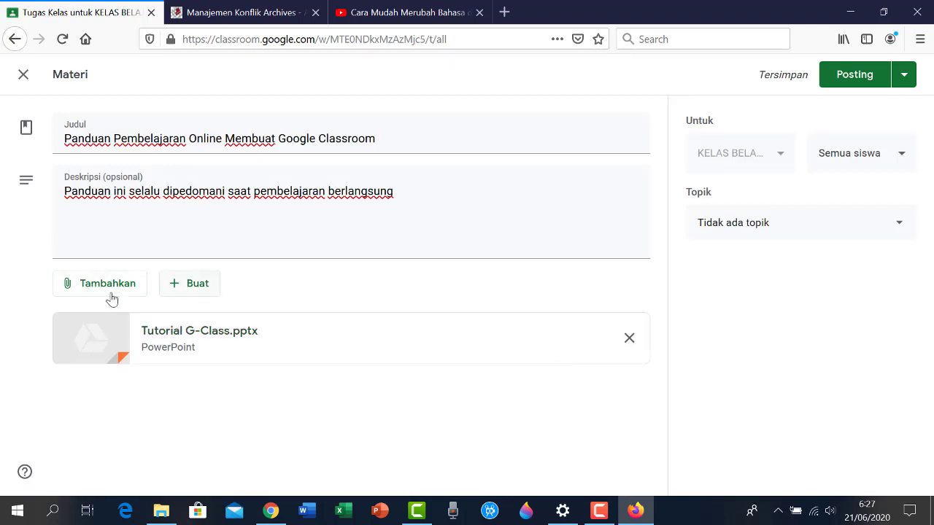
Create a new blank Google document attached to the material and dismiss the blocked pop-up warning
{"action": "left_click", "coordinate": [180, 288]}
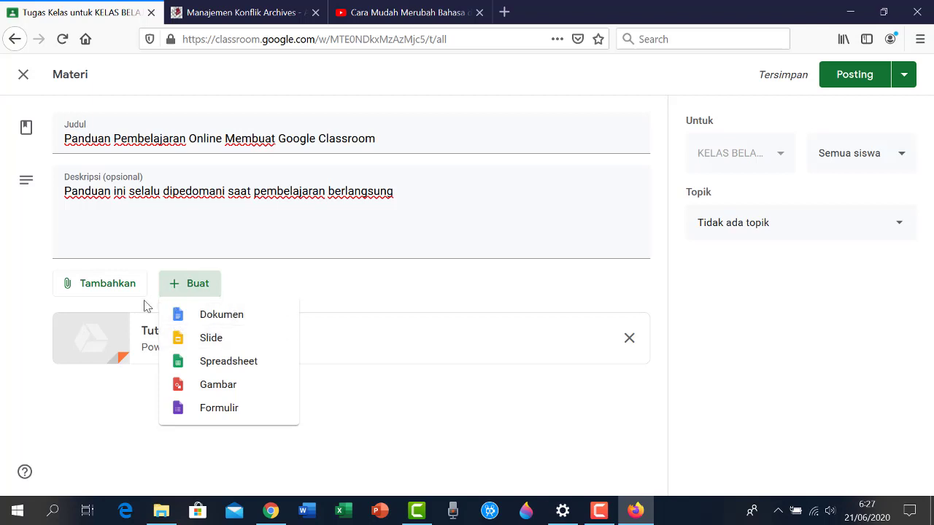
{"action": "left_click", "coordinate": [224, 324]}
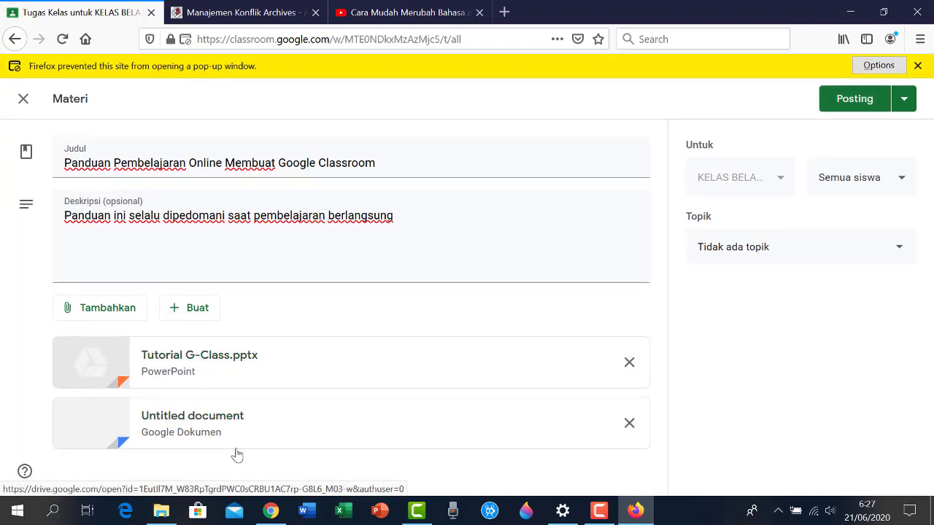
{"action": "left_click", "coordinate": [918, 66]}
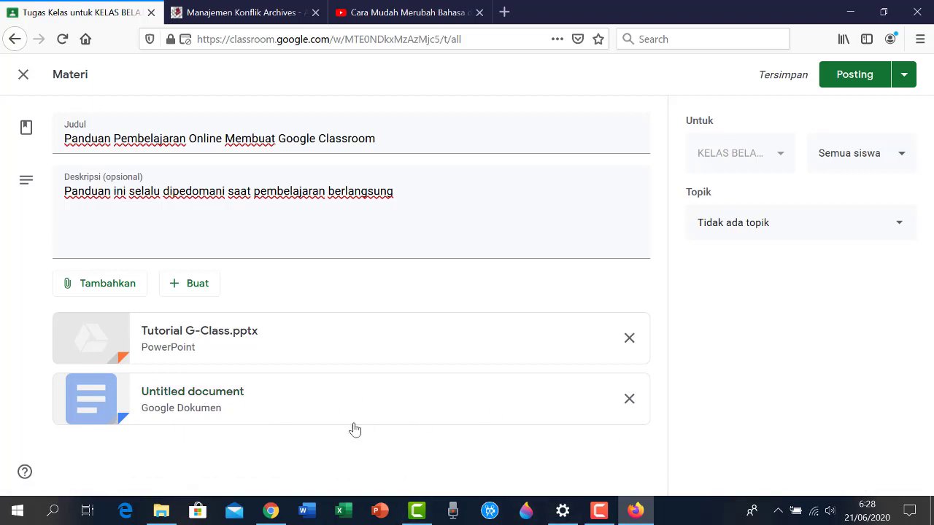
In the new document, write the line 'Petunjuk Belajar Online membuat Google Classroom'
{"action": "left_click", "coordinate": [182, 392]}
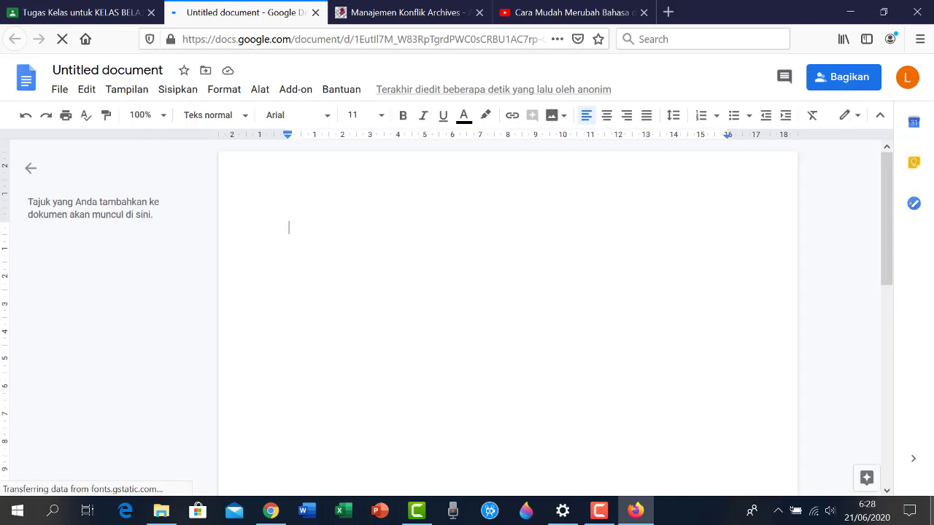
{"action": "type", "text": "C"}
{"action": "key", "text": "BackSpace"}
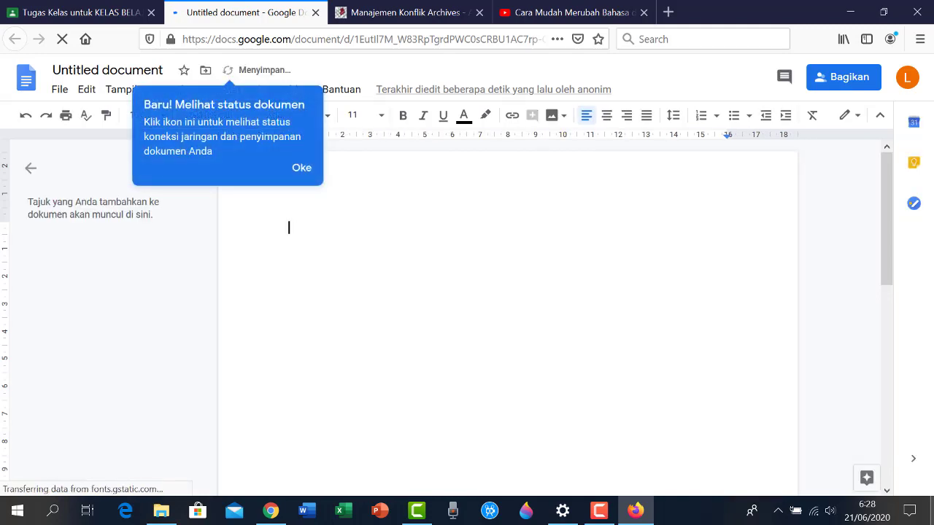
{"action": "type", "text": "Petu"}
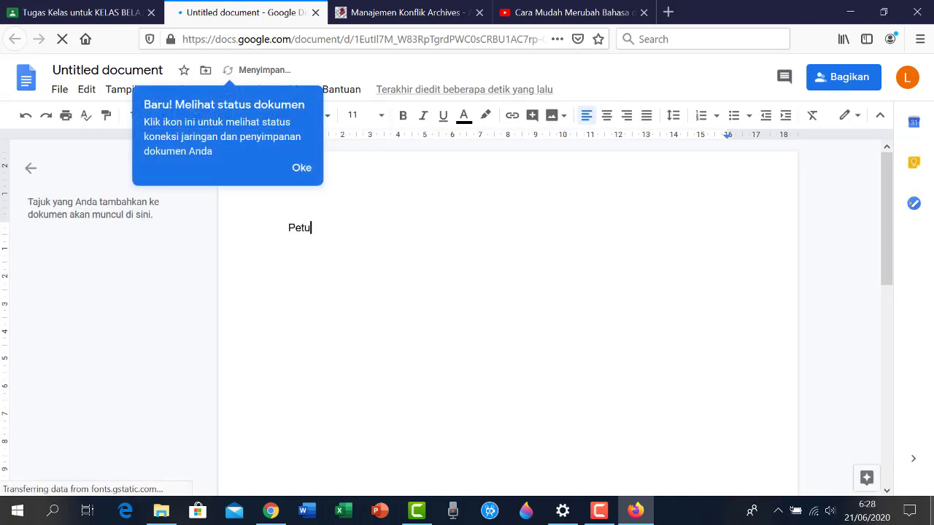
{"action": "type", "text": "njuk Belajar Online membuat"}
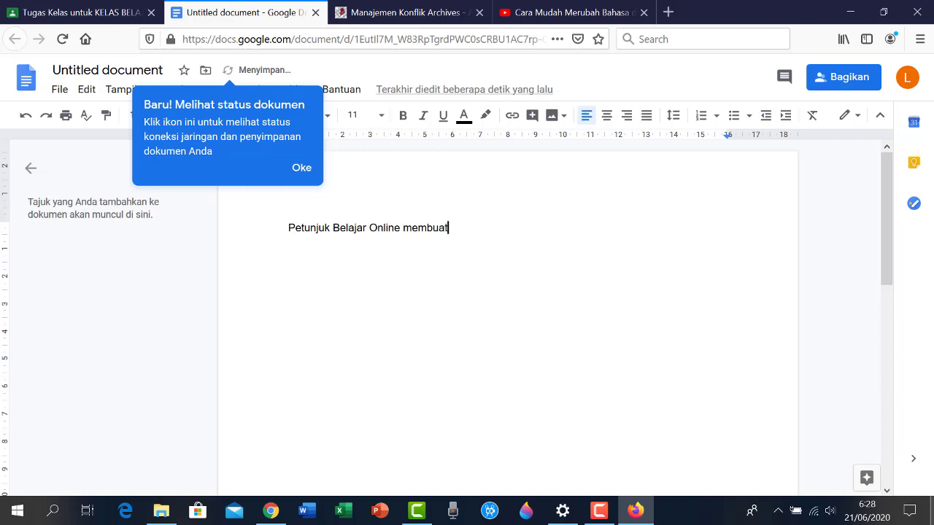
{"action": "type", "text": " Google Classroom"}
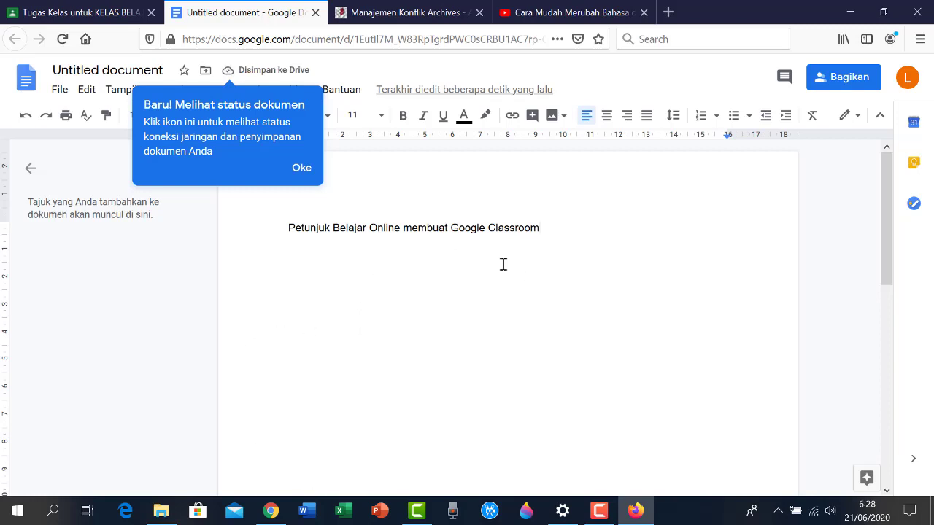
{"action": "left_click", "coordinate": [310, 178]}
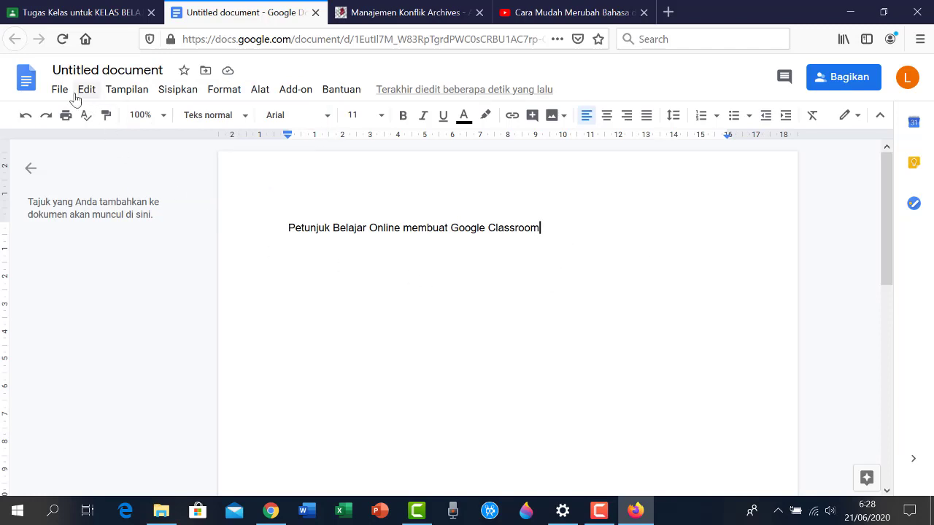
Rename the document from Untitled document to 'Petunjuk Belajar Membuat Google Classroom'
{"action": "left_click", "coordinate": [106, 71]}
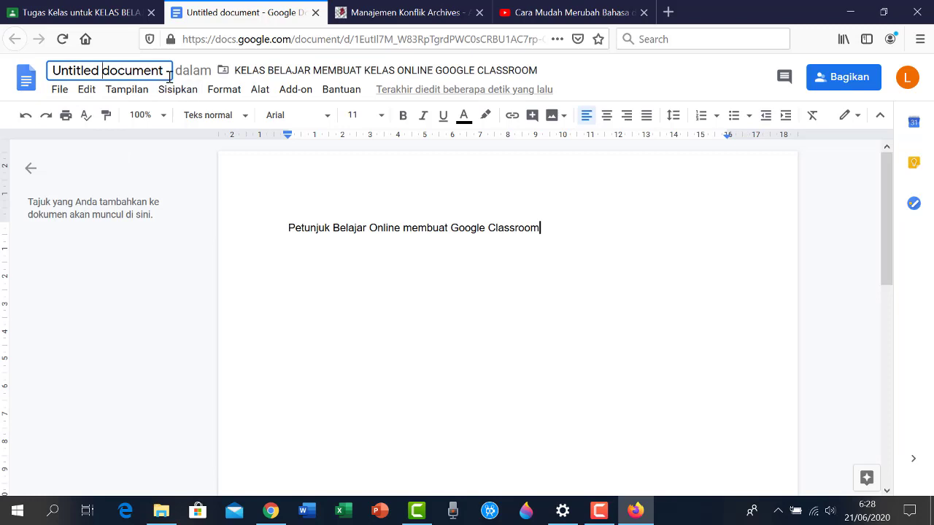
{"action": "key", "text": "BackSpace"}
{"action": "key", "text": "BackSpace"}
{"action": "key", "text": "BackSpace"}
{"action": "key", "text": "BackSpace"}
{"action": "key", "text": "BackSpace"}
{"action": "key", "text": "BackSpace"}
{"action": "key", "text": "BackSpace"}
{"action": "key", "text": "BackSpace"}
{"action": "key", "text": "BackSpace"}
{"action": "key", "text": "BackSpace"}
{"action": "key", "text": "BackSpace"}
{"action": "key", "text": "BackSpace"}
{"action": "key", "text": "BackSpace"}
{"action": "key", "text": "BackSpace"}
{"action": "key", "text": "BackSpace"}
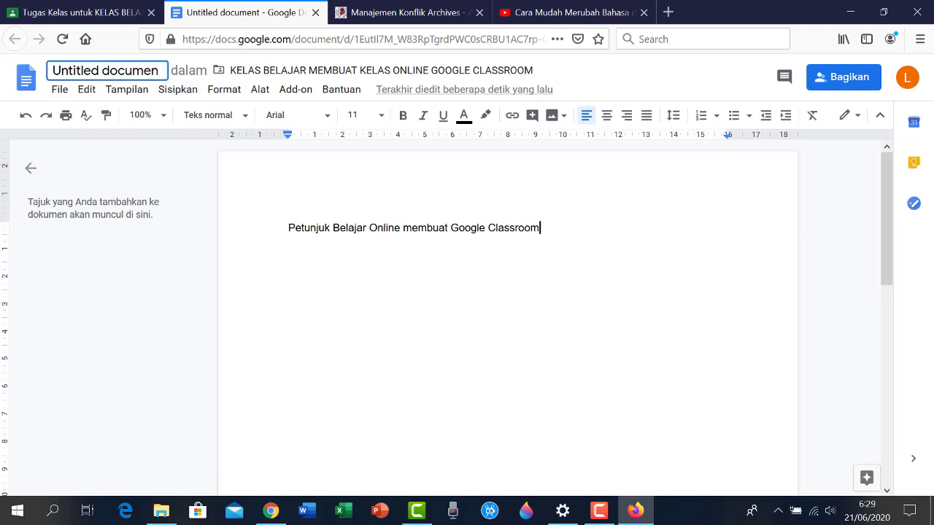
{"action": "key", "text": "BackSpace"}
{"action": "key", "text": "BackSpace"}
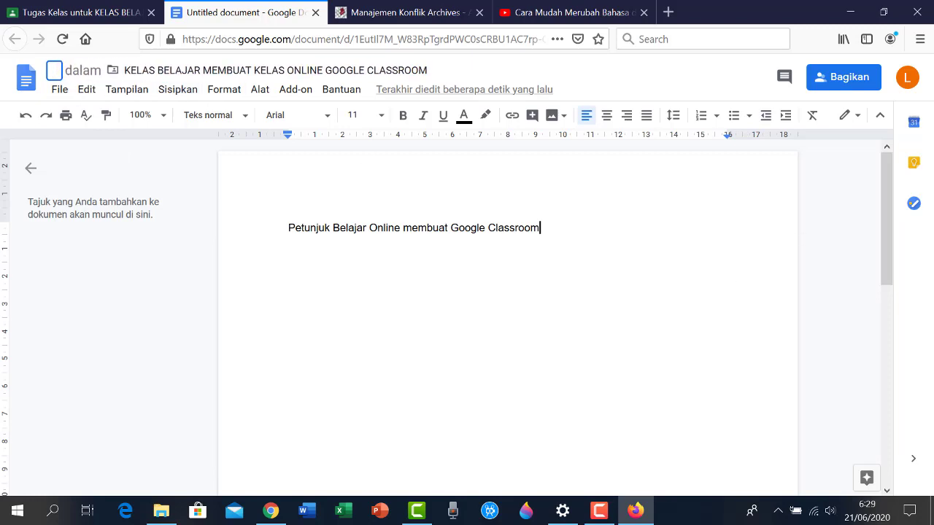
{"action": "type", "text": "Petunjuk Belajar "}
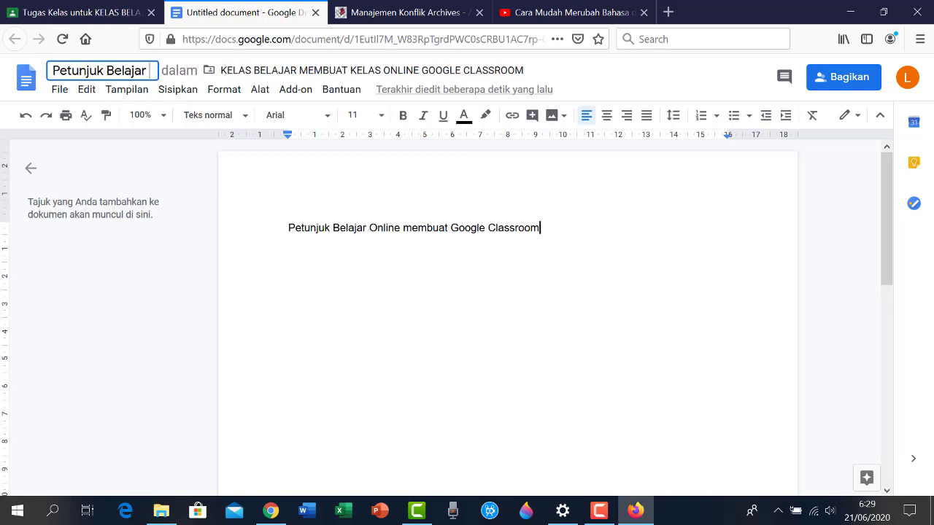
{"action": "type", "text": "Membuat"}
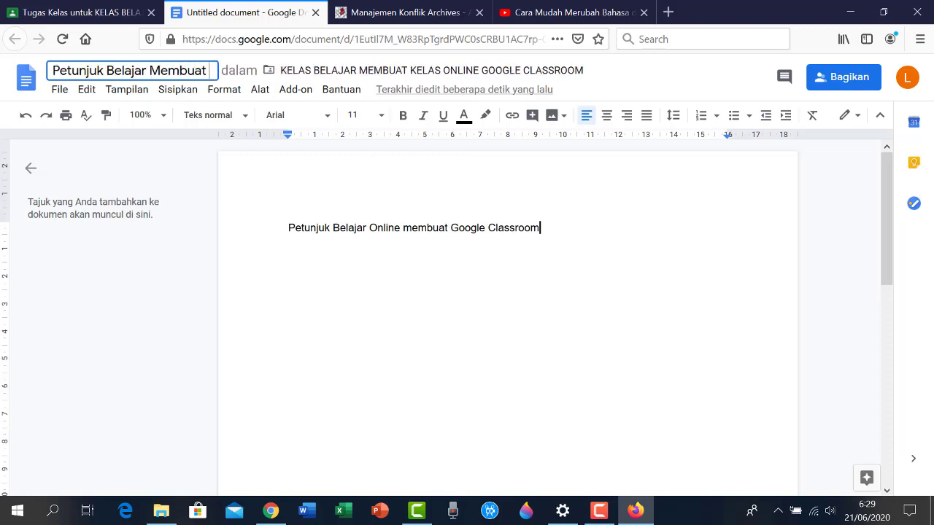
{"action": "type", "text": " Google Class"}
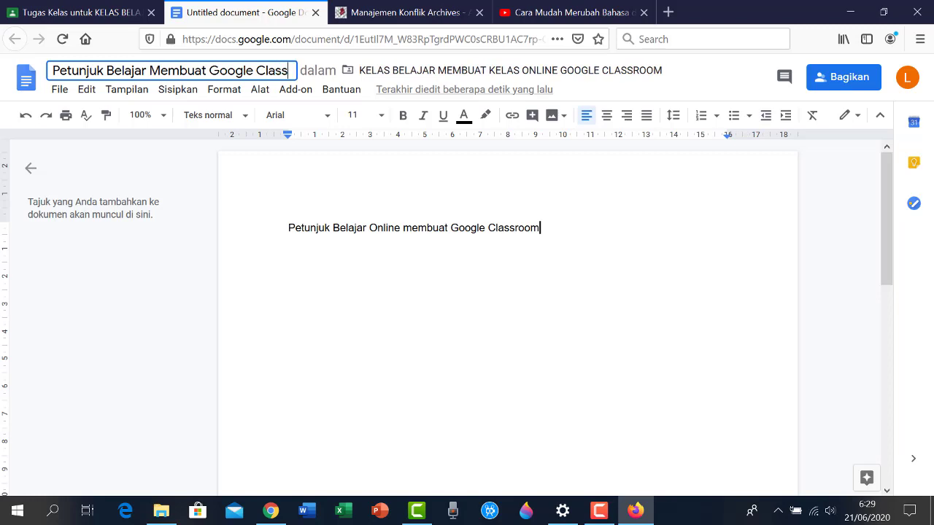
{"action": "type", "text": "room"}
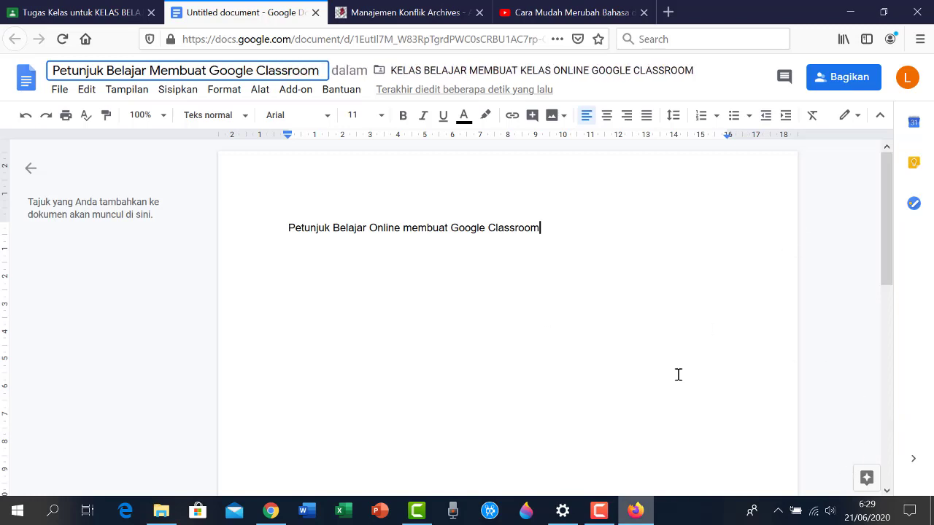
{"action": "left_click", "coordinate": [239, 277]}
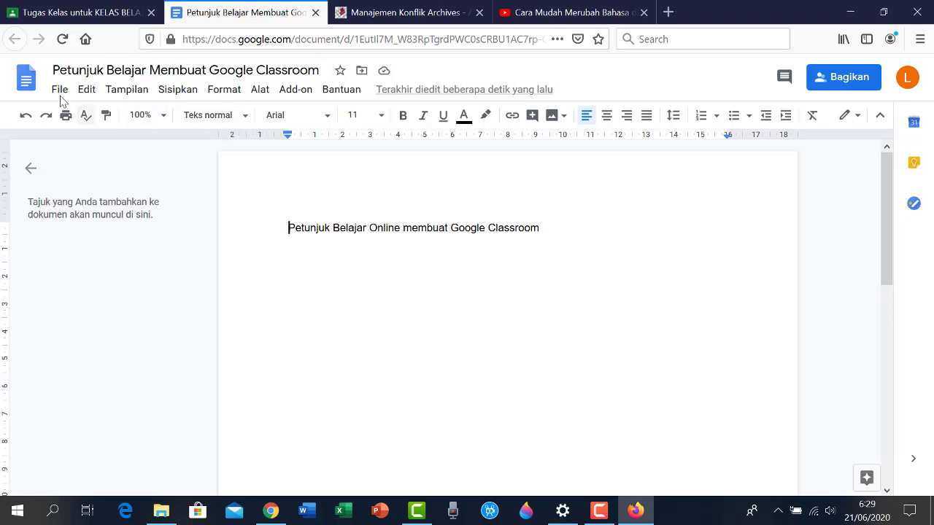
{"action": "left_click", "coordinate": [110, 14]}
{"action": "left_click", "coordinate": [219, 13]}
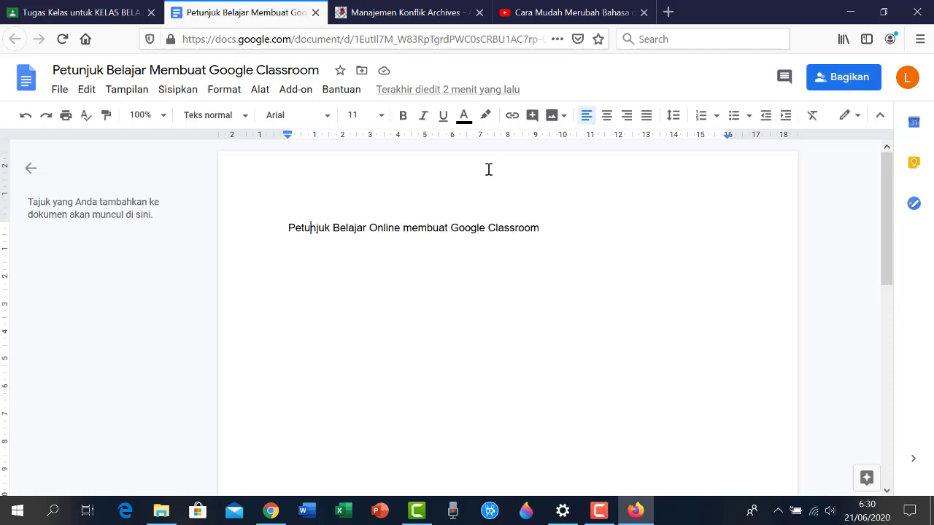
{"action": "left_click", "coordinate": [826, 88]}
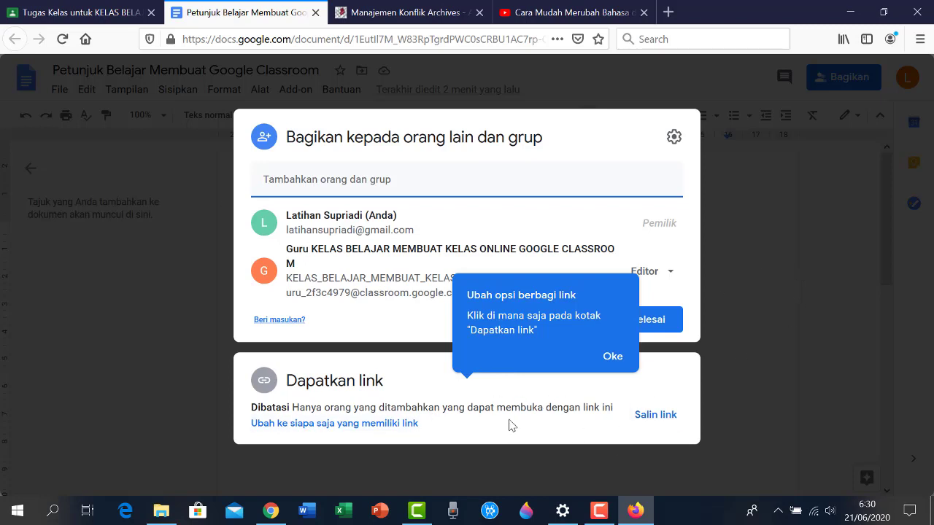
{"action": "left_click", "coordinate": [613, 356]}
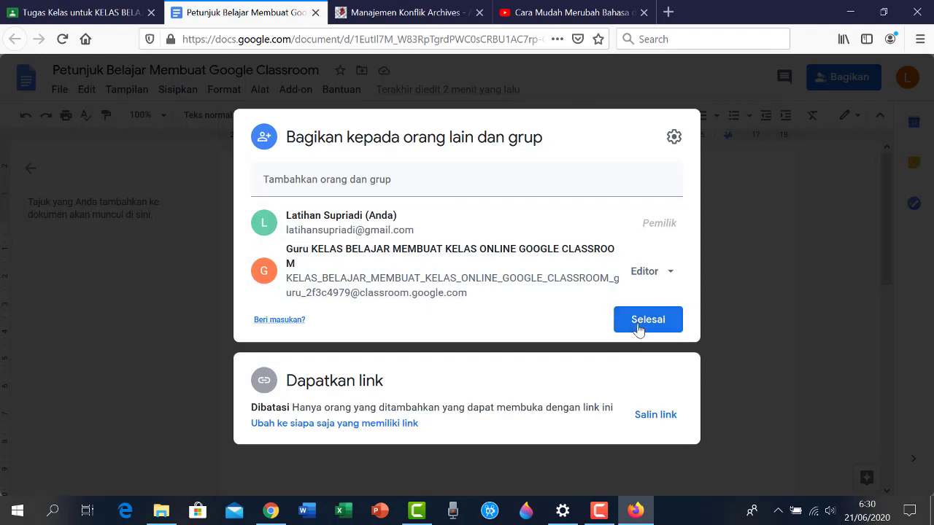
{"action": "left_click", "coordinate": [642, 327]}
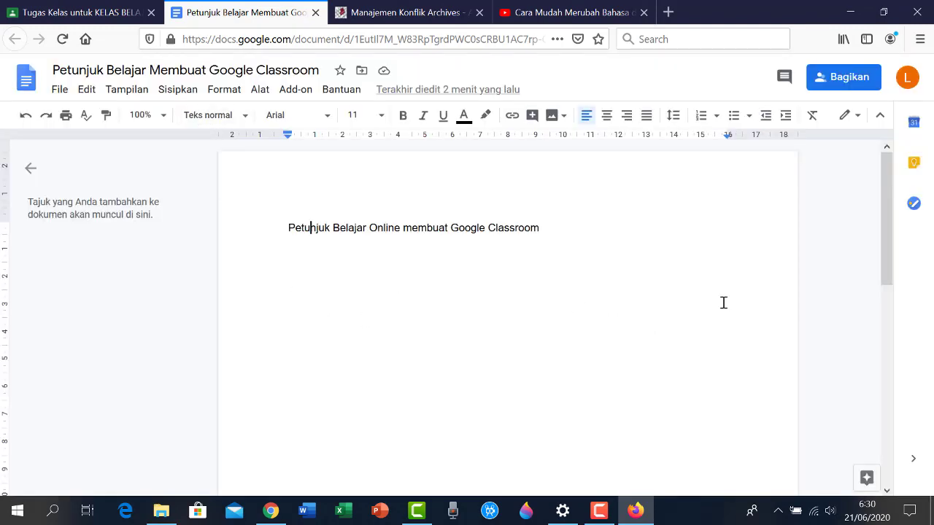
Reload the Classroom page and collapse the draft material card on the Tugas Kelas page
{"action": "left_click", "coordinate": [86, 15]}
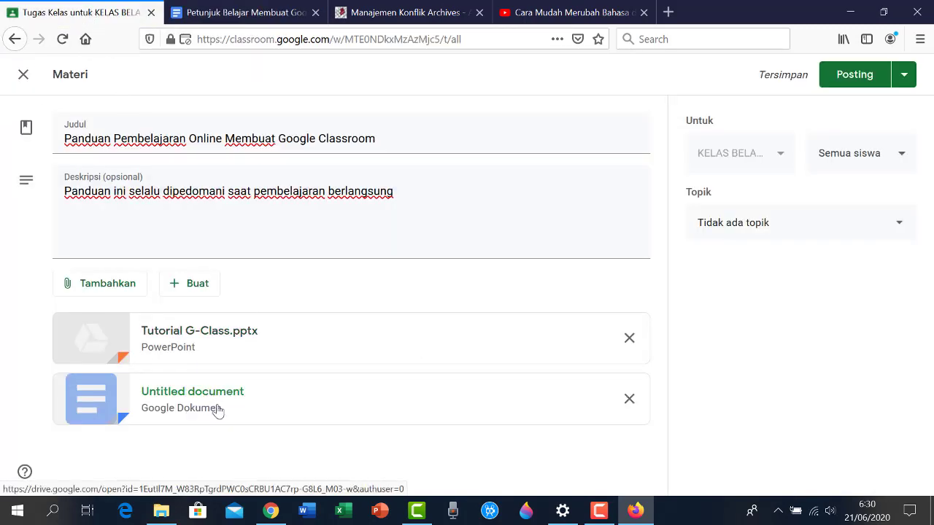
{"action": "left_click", "coordinate": [62, 45]}
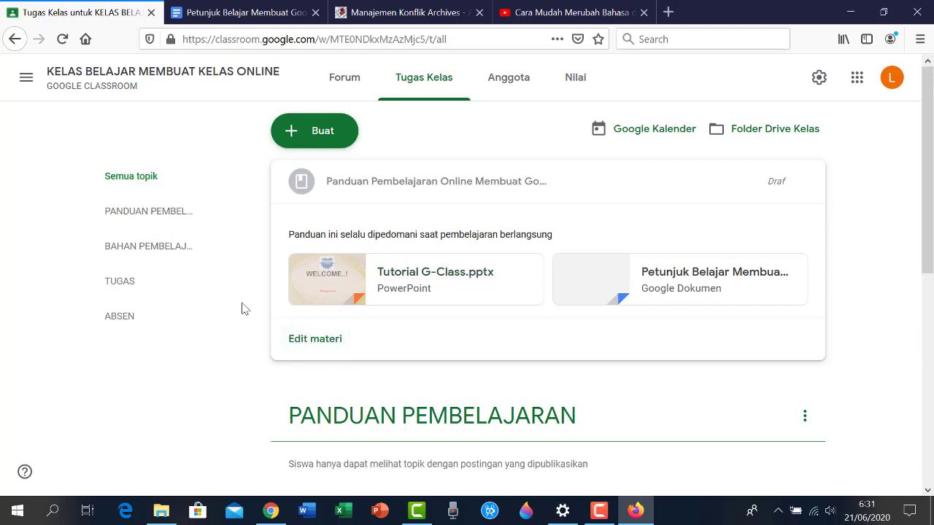
{"action": "left_click", "coordinate": [407, 185]}
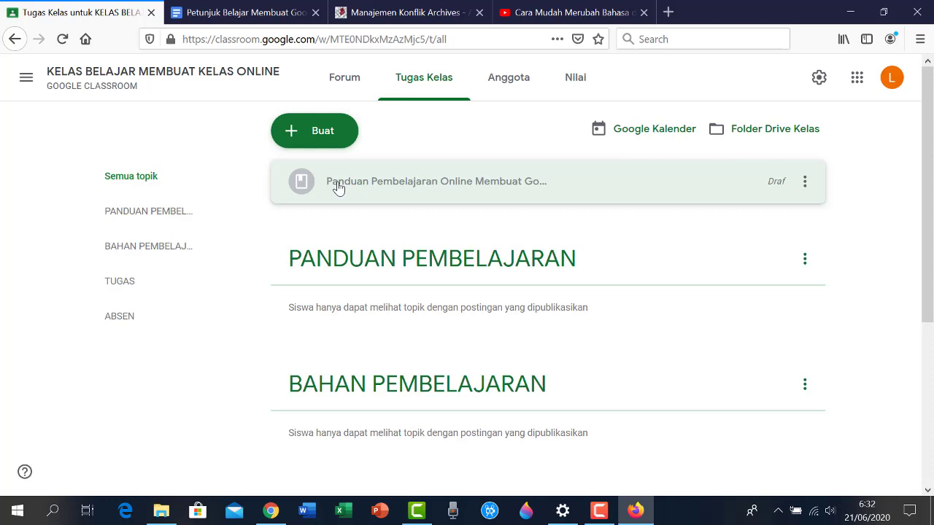
Drag the draft material under the PANDUAN PEMBELAJARAN topic and bring up the Buat menu
{"action": "left_click_drag", "start_coordinate": [340, 194], "coordinate": [395, 257]}
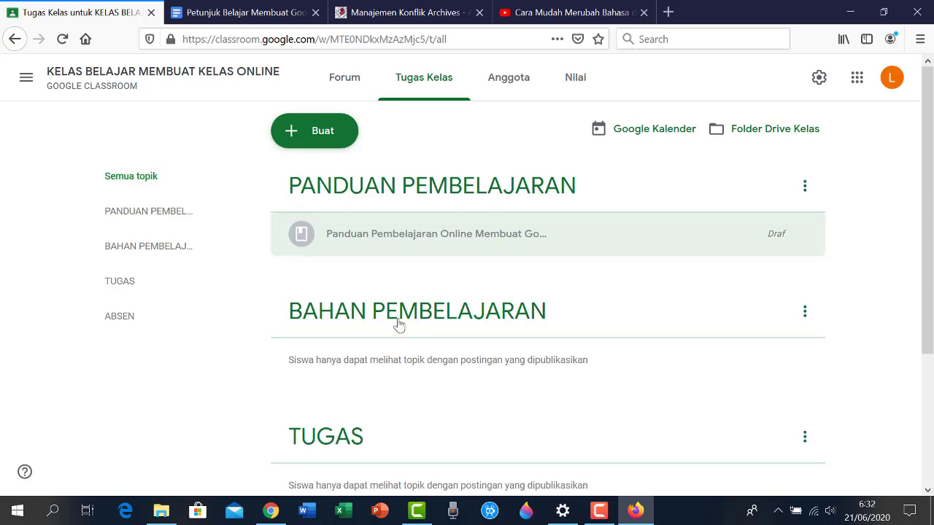
{"action": "left_click", "coordinate": [303, 138]}
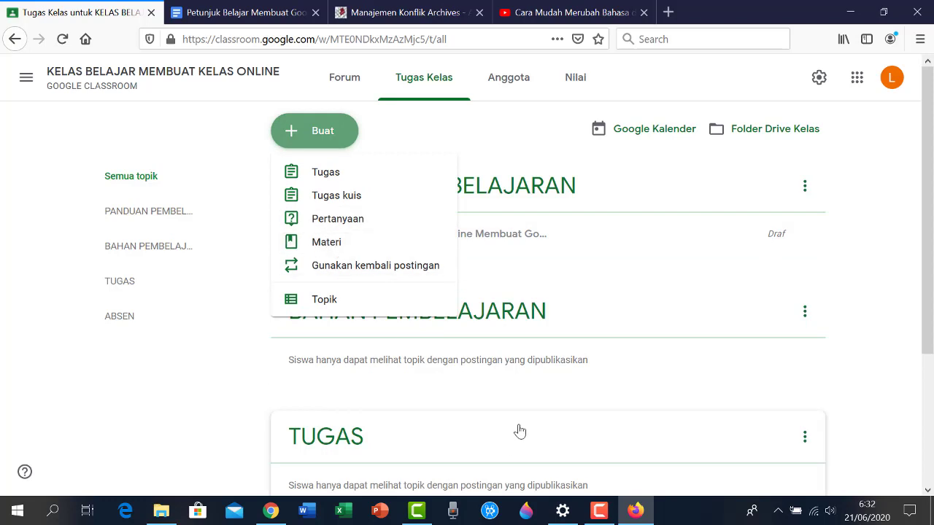
Start a new material titled 'Bahan Pelajaran'
{"action": "left_click", "coordinate": [326, 249]}
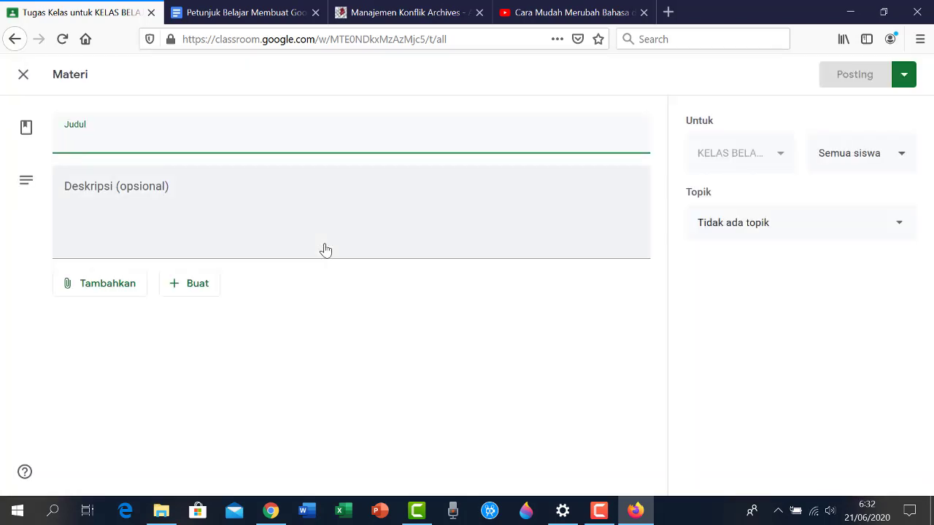
{"action": "type", "text": "Bahan Pelajaran"}
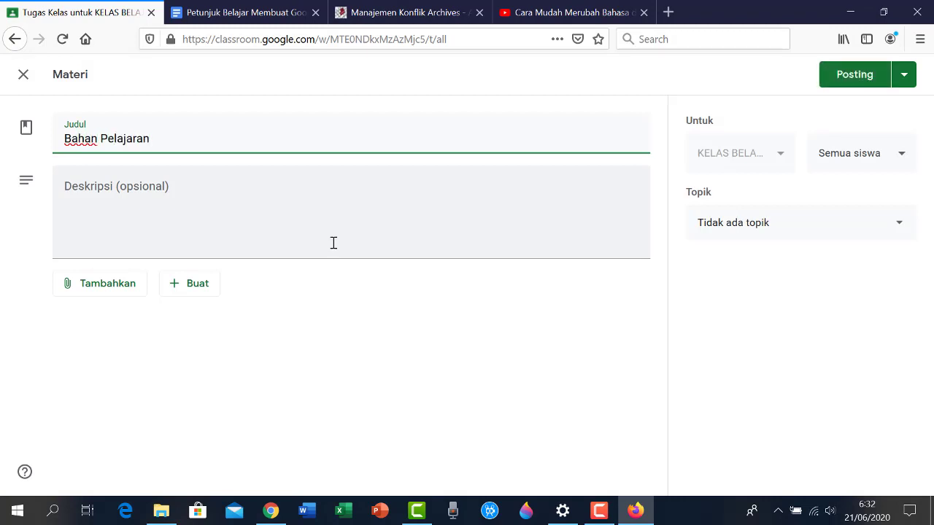
{"action": "left_click", "coordinate": [137, 230]}
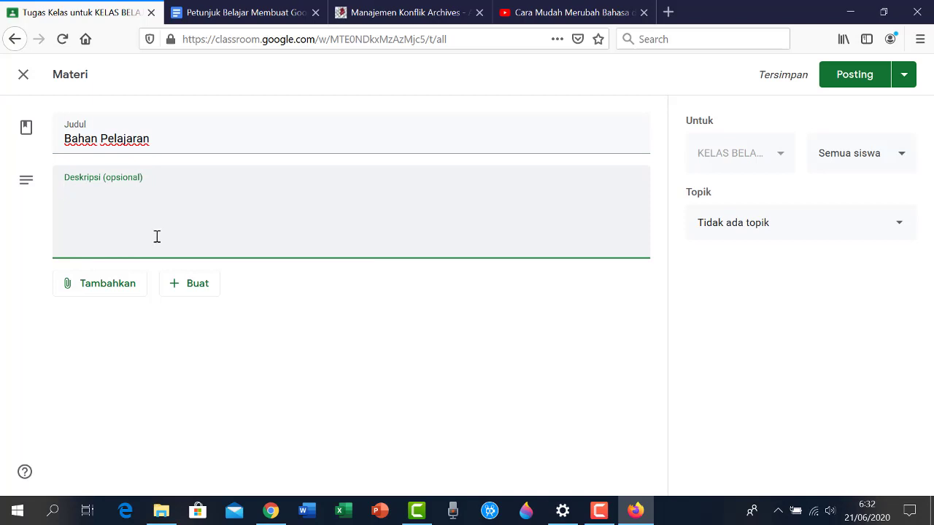
Upload Tutorial G-Class.pptx from the computer as the new material's attachment
{"action": "left_click", "coordinate": [108, 290]}
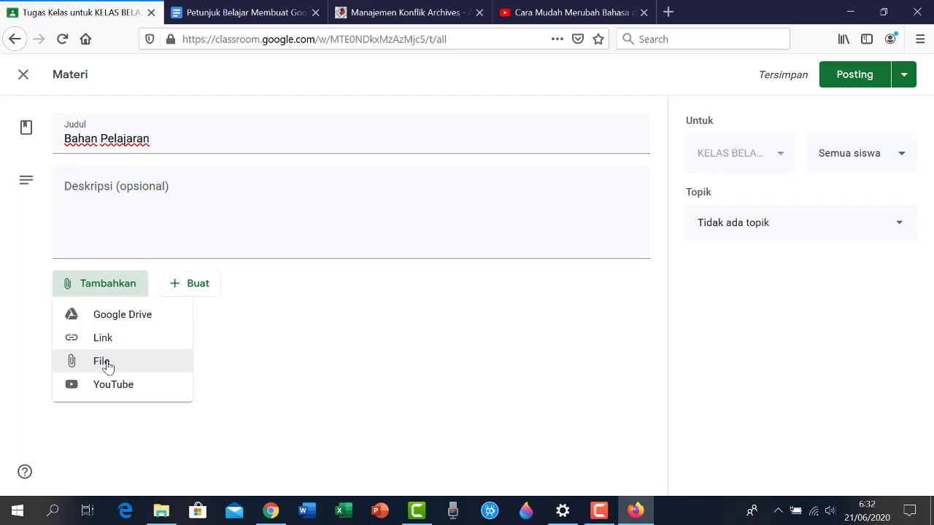
{"action": "left_click", "coordinate": [102, 362]}
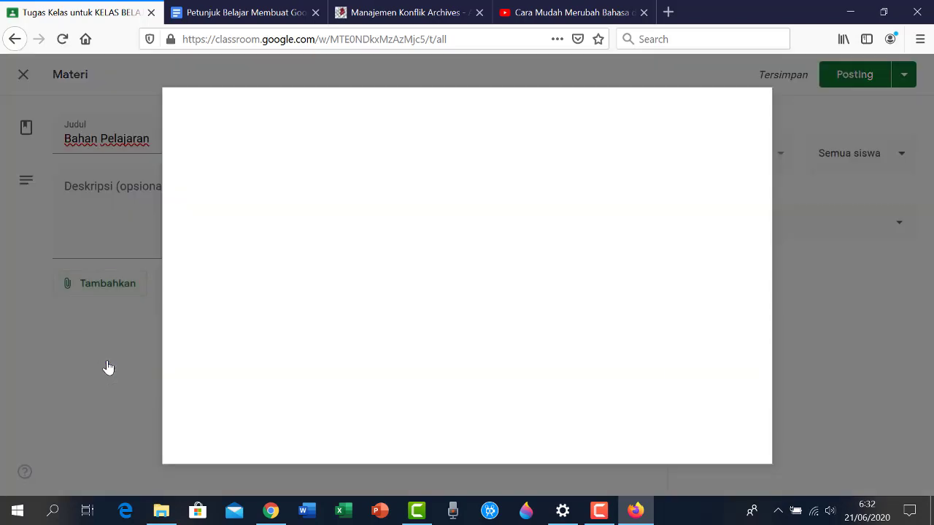
{"action": "left_click", "coordinate": [430, 289]}
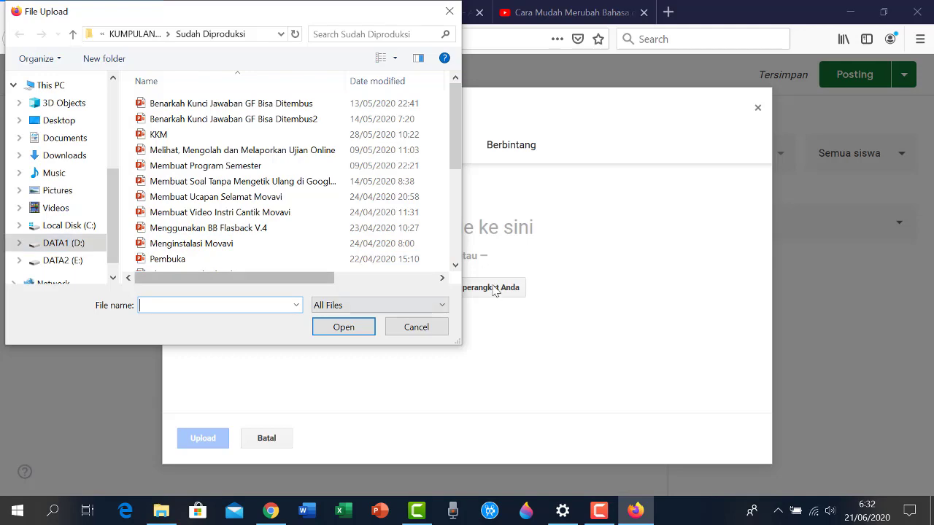
{"action": "scroll", "coordinate": [292, 139], "scroll_direction": "down", "scroll_amount": 3}
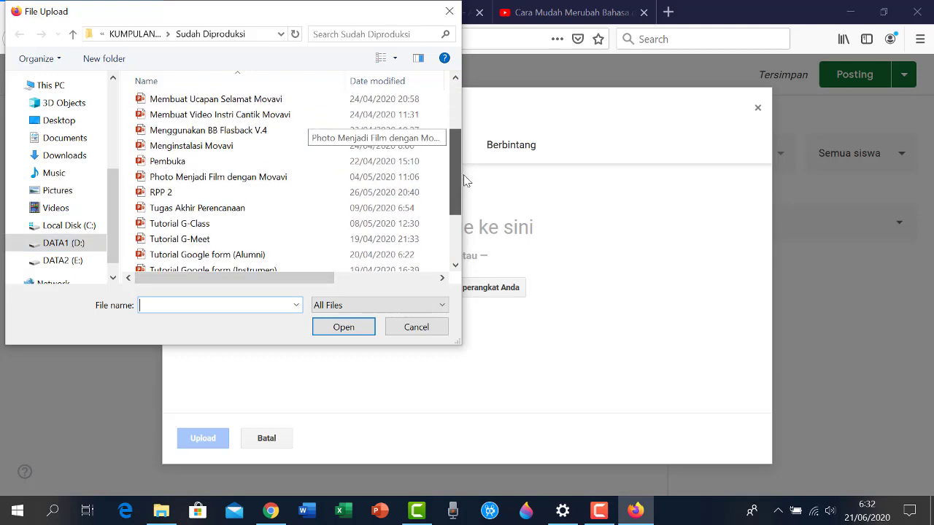
{"action": "left_click", "coordinate": [183, 178]}
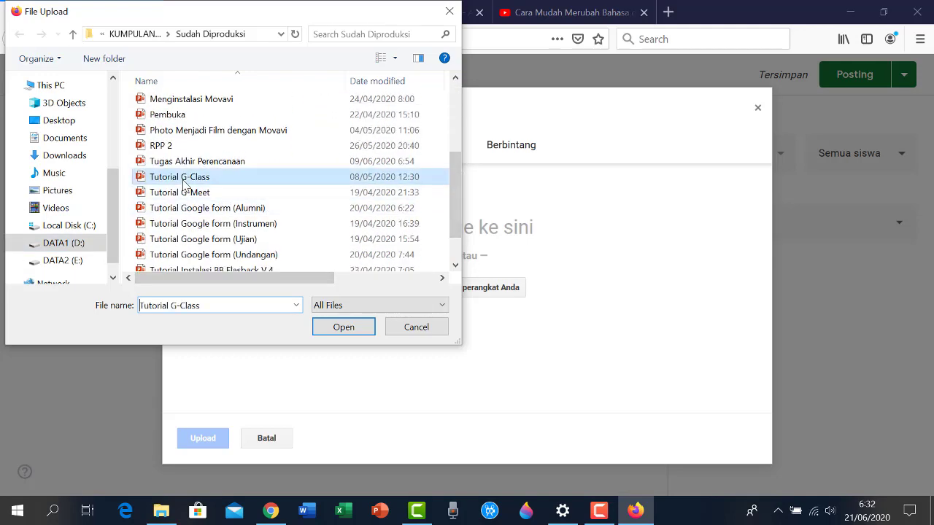
{"action": "left_click", "coordinate": [344, 327]}
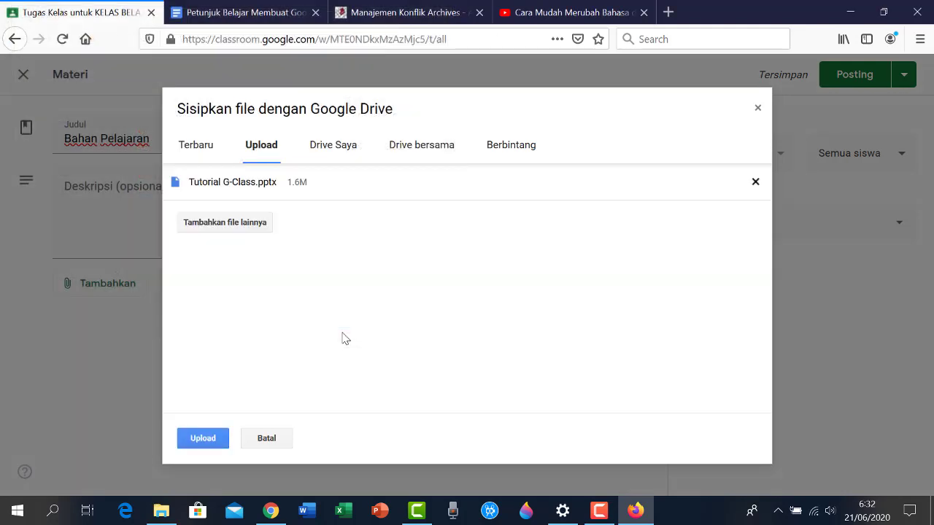
{"action": "left_click", "coordinate": [208, 441]}
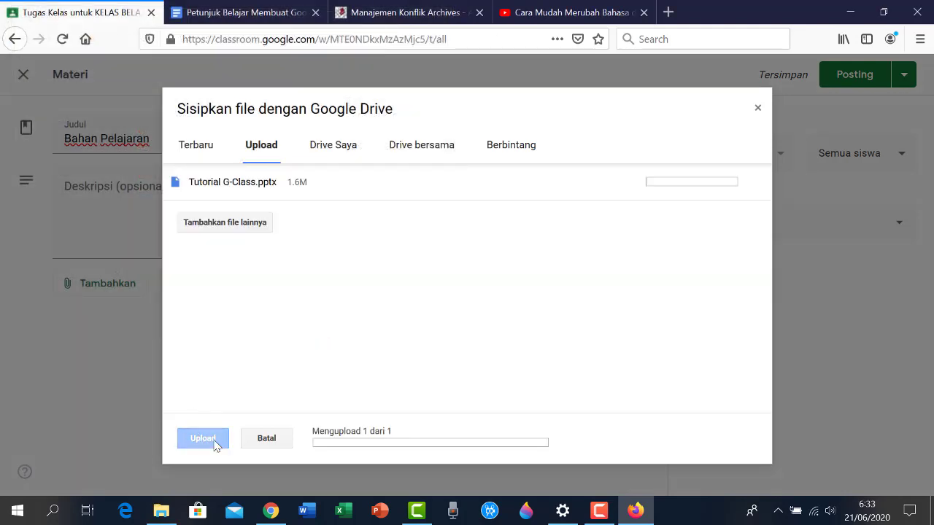
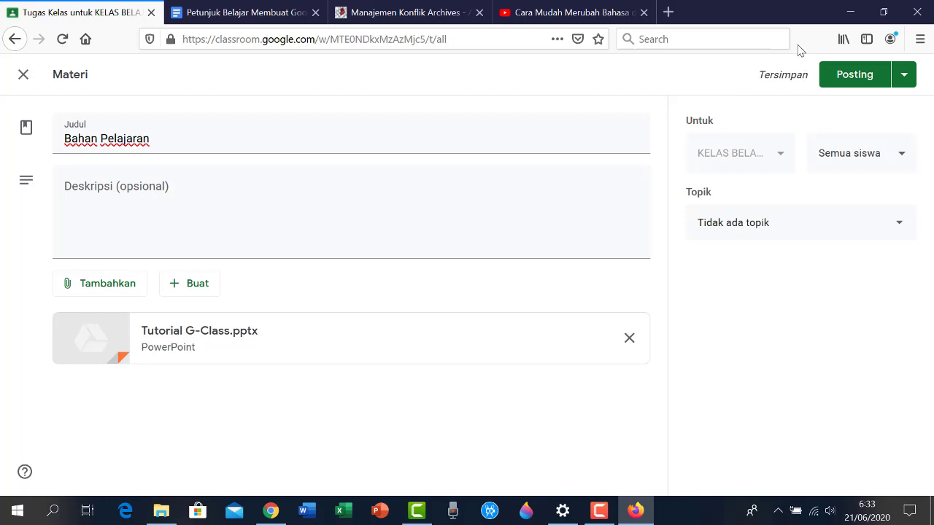
Post the Bahan Pelajaran material with its Tutorial G-Class.pptx attachment to the class
{"action": "left_click", "coordinate": [856, 77]}
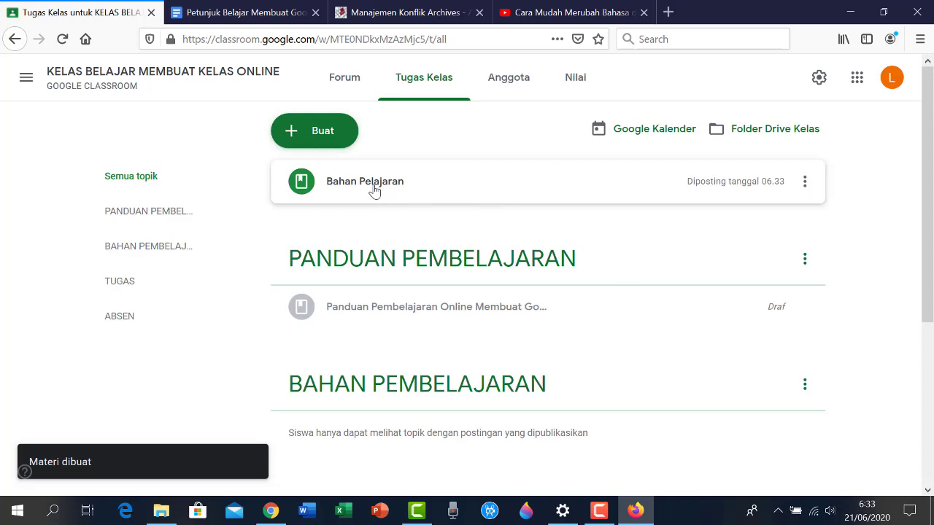
Drag the Bahan Pelajaran card into the BAHAN PEMBELAJARAN topic and scroll to confirm it's there
{"action": "left_click_drag", "start_coordinate": [375, 190], "coordinate": [393, 375]}
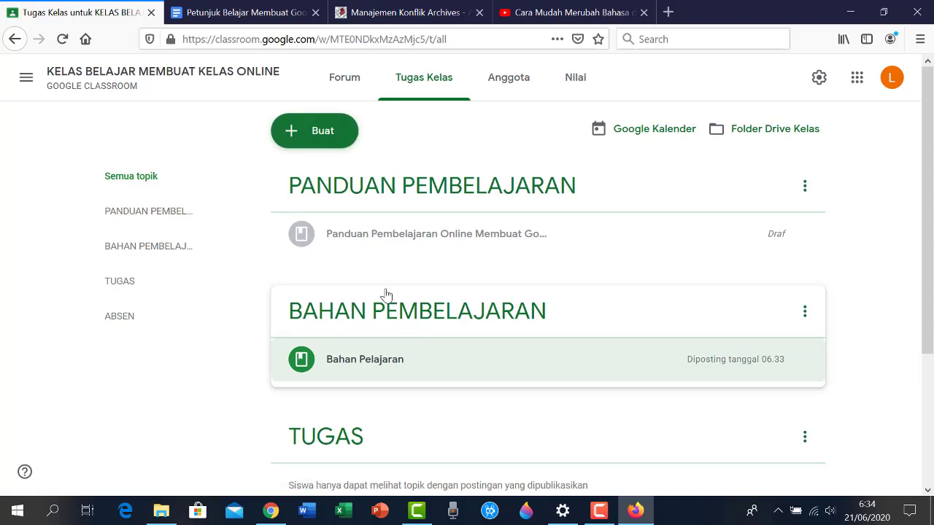
{"action": "scroll", "coordinate": [382, 324], "scroll_direction": "down", "scroll_amount": 3}
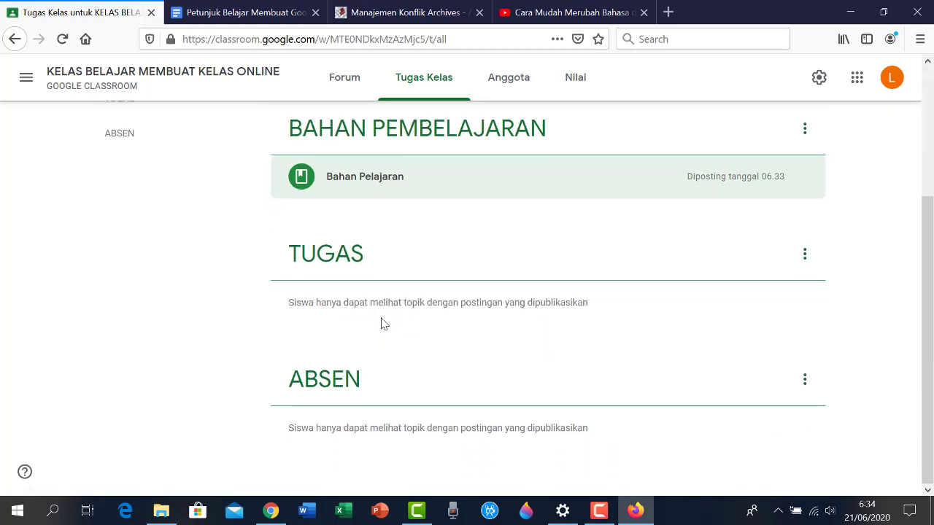
{"action": "scroll", "coordinate": [382, 299], "scroll_direction": "up", "scroll_amount": 3}
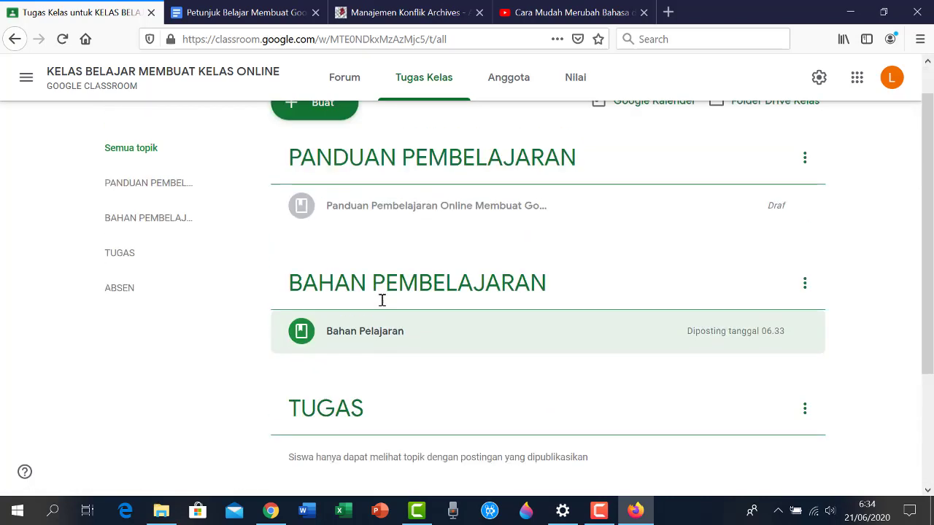
{"action": "scroll", "coordinate": [380, 305], "scroll_direction": "down", "scroll_amount": 3}
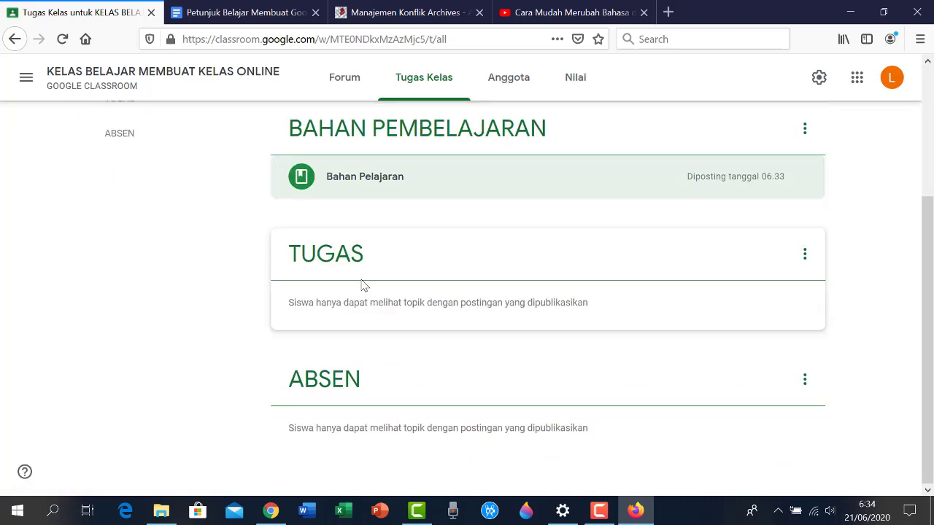
{"action": "scroll", "coordinate": [365, 255], "scroll_direction": "up", "scroll_amount": 3}
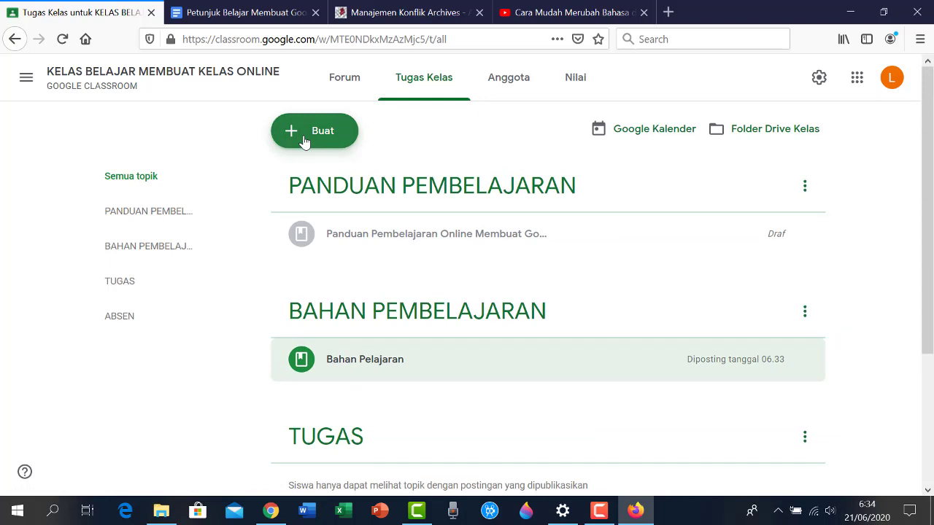
{"action": "scroll", "coordinate": [388, 300], "scroll_direction": "down", "scroll_amount": 3}
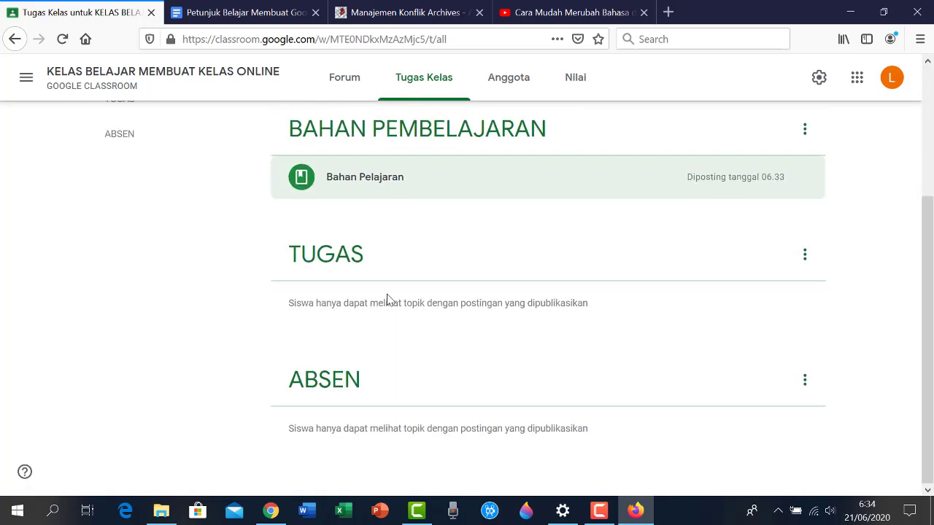
{"action": "scroll", "coordinate": [387, 300], "scroll_direction": "up", "scroll_amount": 3}
Start a new assignment titled 'Tugas I', dismissing the rubric tip
{"action": "left_click", "coordinate": [294, 130]}
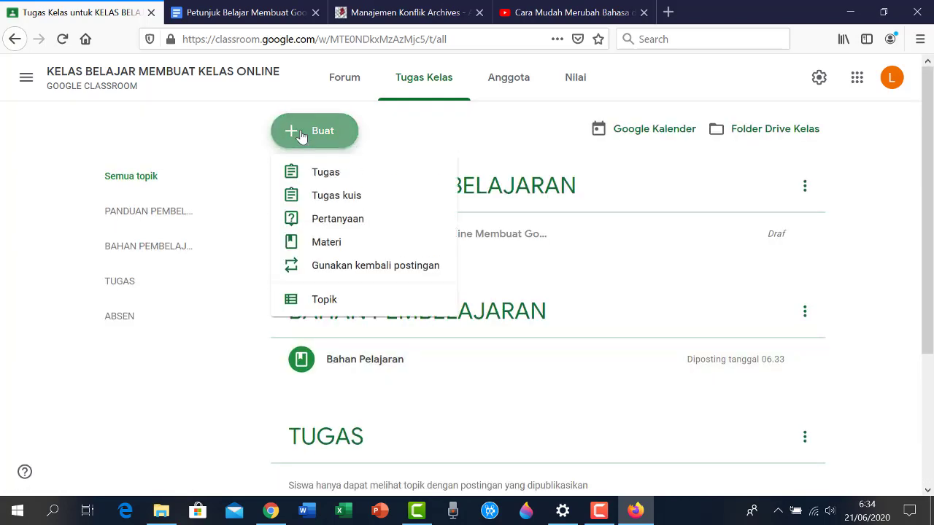
{"action": "left_click", "coordinate": [325, 177]}
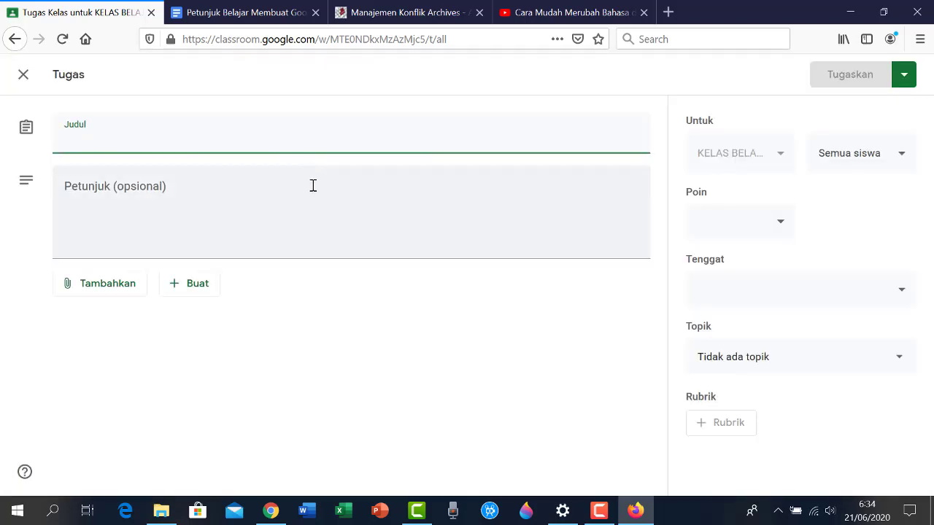
{"action": "type", "text": "TU"}
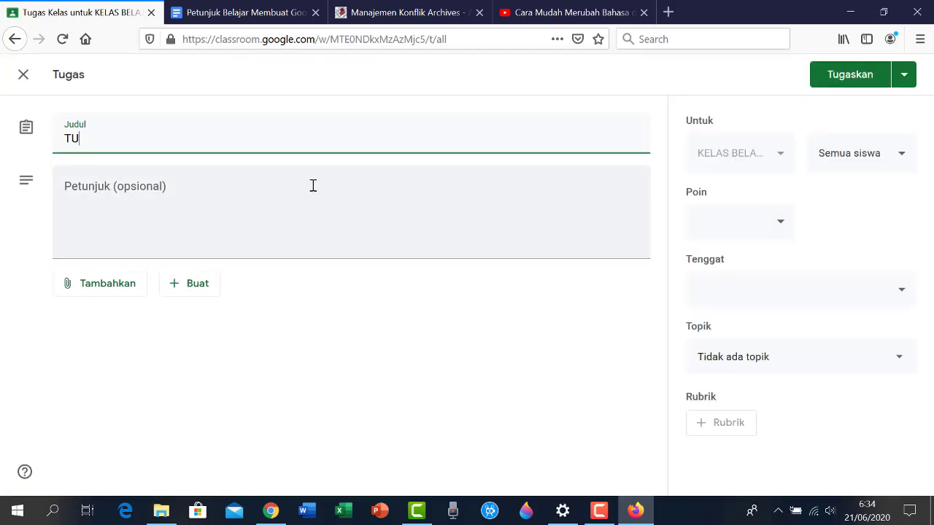
{"action": "key", "text": "BackSpace"}
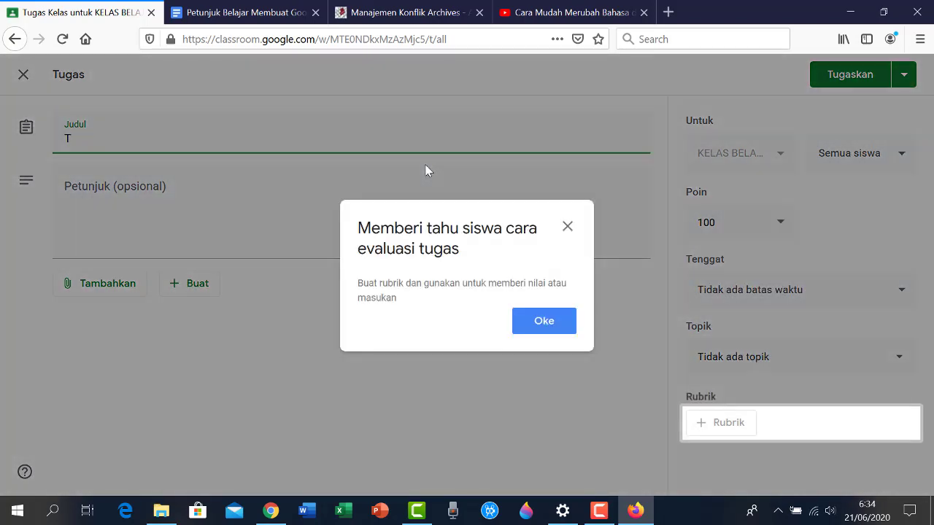
{"action": "left_click", "coordinate": [544, 322]}
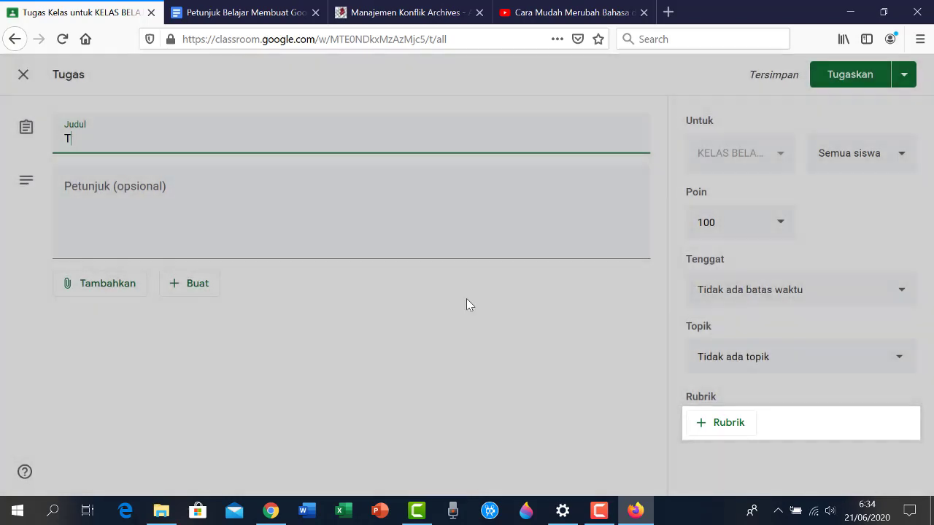
{"action": "type", "text": "u"}
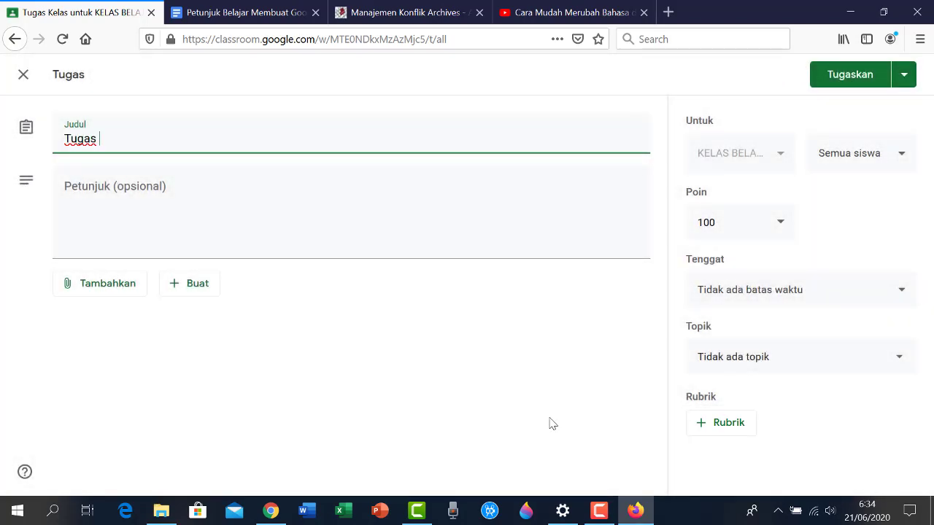
{"action": "type", "text": "gas I"}
Enter instructions 'Kerjakan tugas ini tepat pada waktunya…' warning late work gets marks deducted
{"action": "left_click", "coordinate": [150, 213]}
{"action": "type", "text": "Kerjakan tugas"}
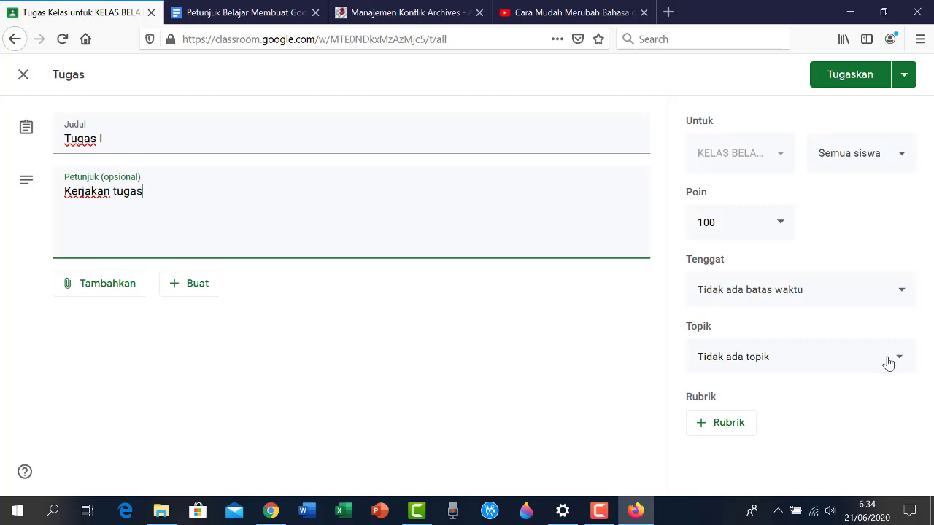
{"action": "type", "text": " ini tepat pada waktunya, apabila terlambat maka"}
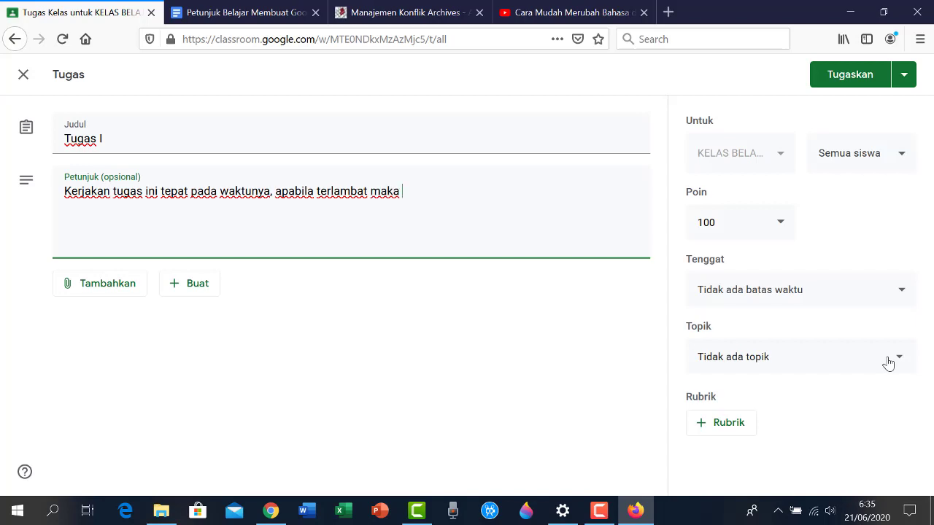
{"action": "type", "text": " akan dikenakan"}
{"action": "type", "text": "p"}
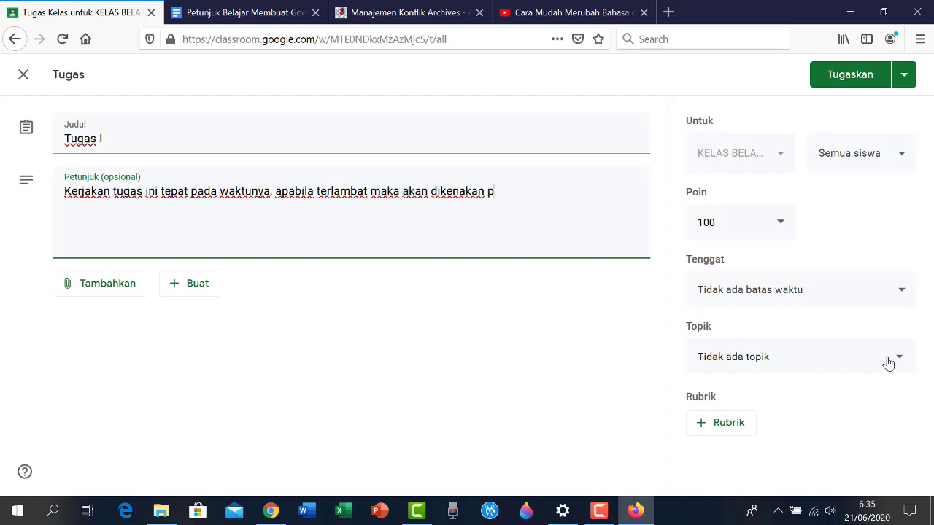
{"action": "type", "text": "engurangan "}
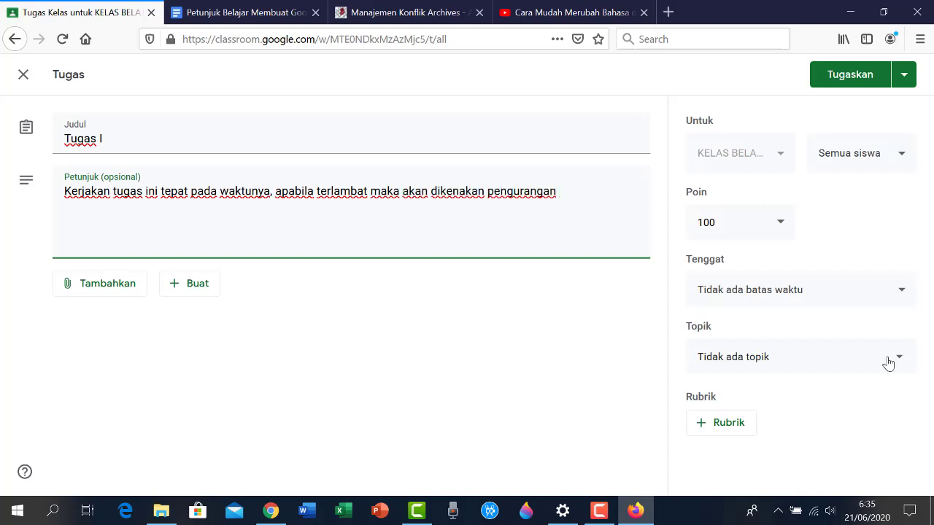
{"action": "type", "text": "nilai"}
Attach a new blank Google Docs document to Tugas I and open the Untitled document
{"action": "left_click", "coordinate": [103, 288]}
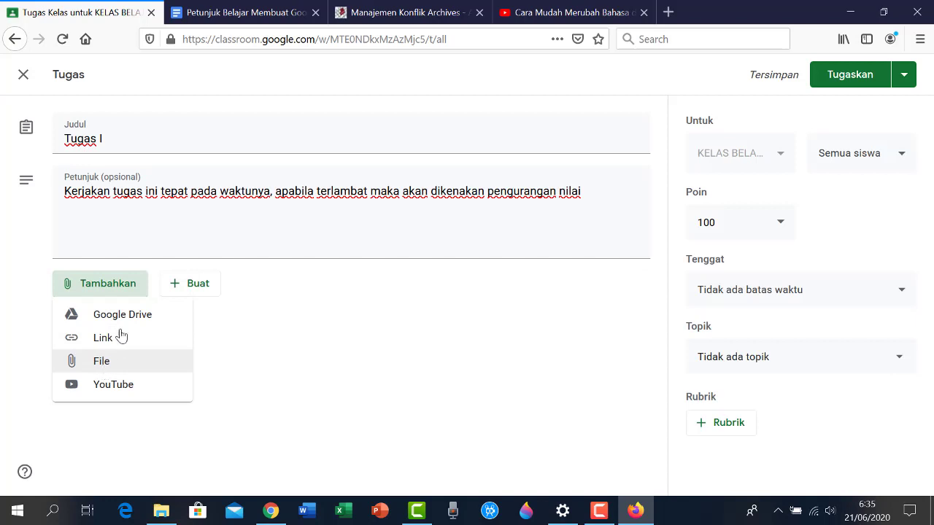
{"action": "left_click", "coordinate": [192, 289]}
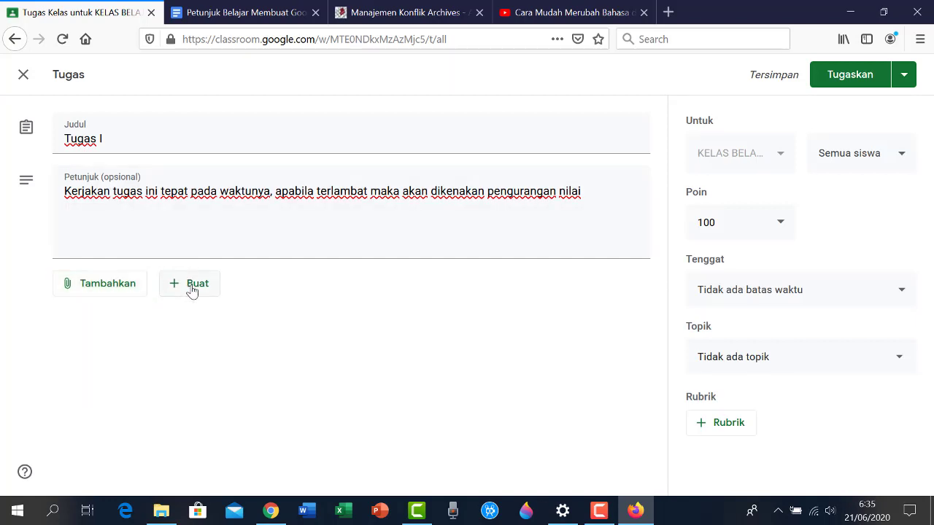
{"action": "left_click", "coordinate": [192, 289]}
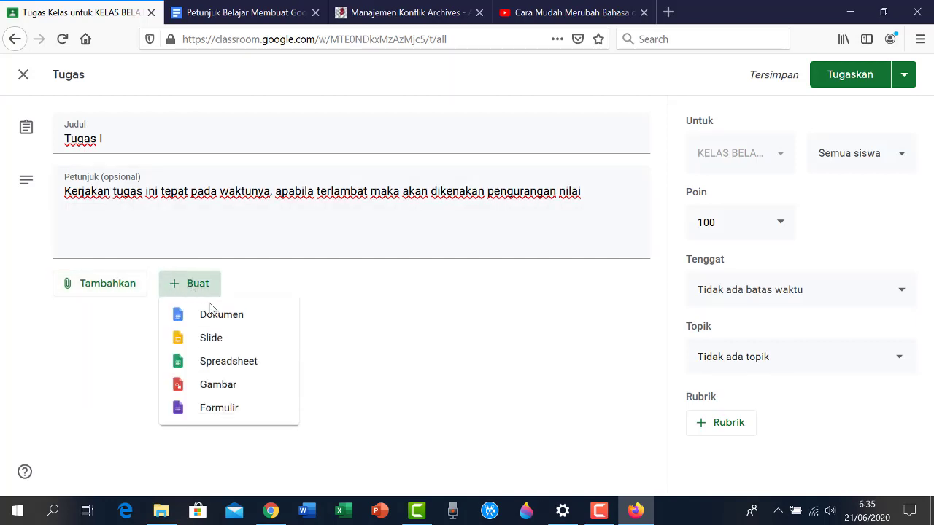
{"action": "left_click", "coordinate": [220, 321]}
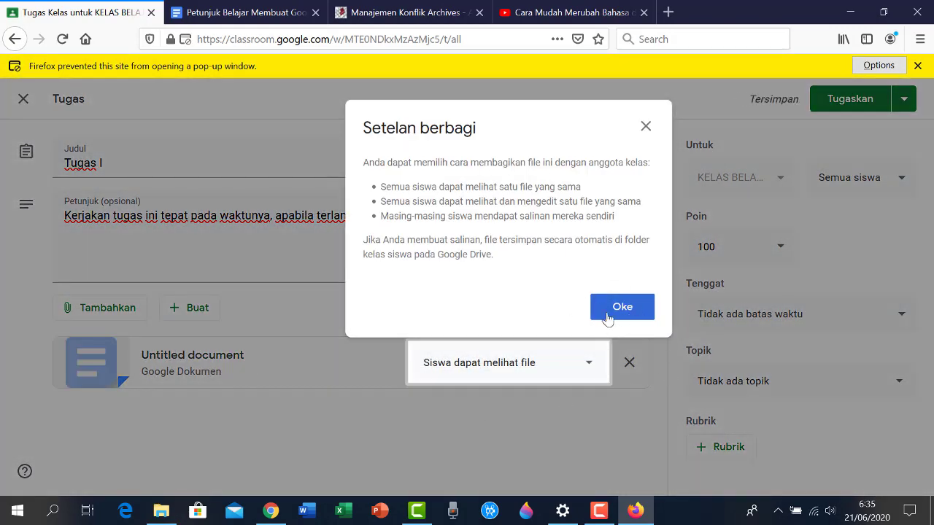
{"action": "left_click", "coordinate": [618, 315]}
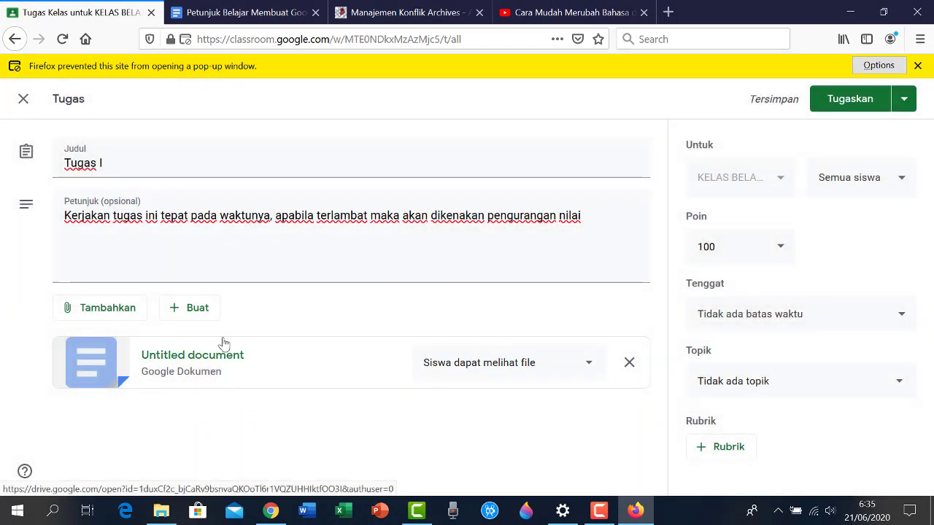
{"action": "left_click", "coordinate": [210, 369]}
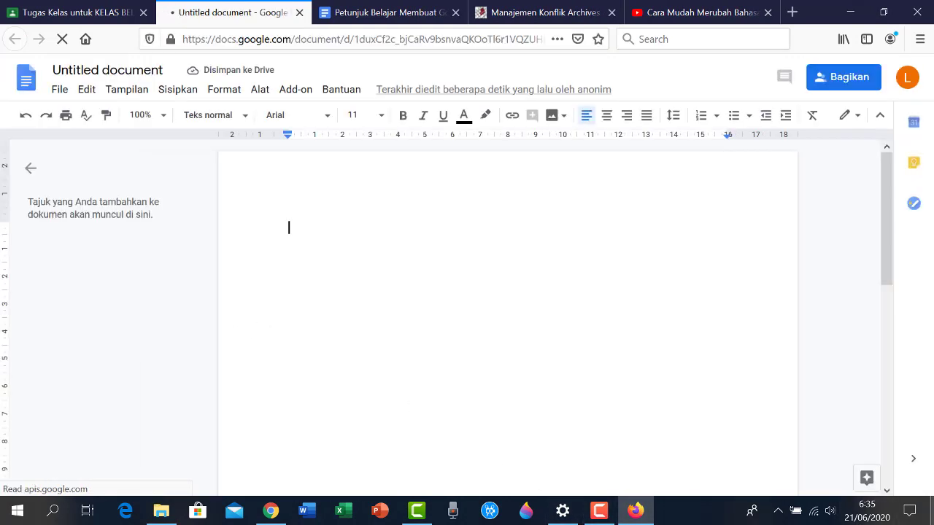
Under heading TUGAS I, write three numbered tasks ending with 'Buatlah Tugas'
{"action": "type", "text": "TUGA"}
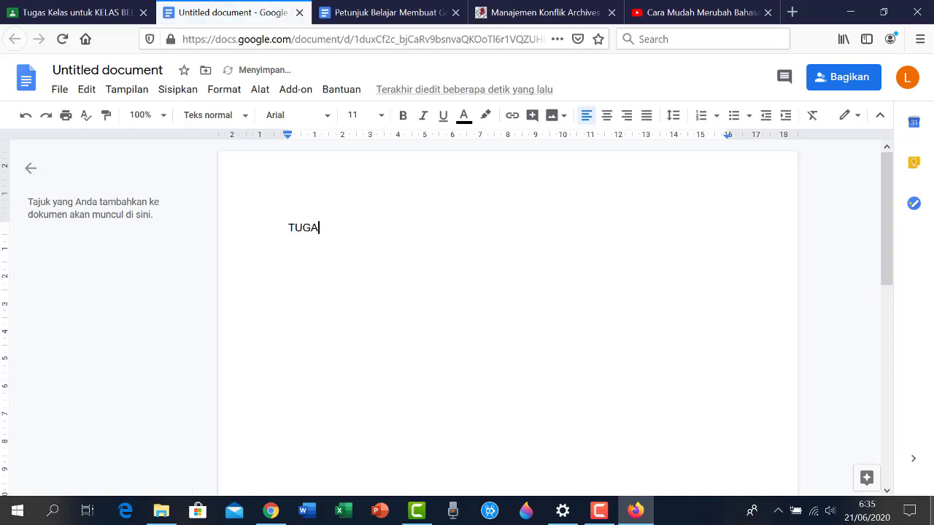
{"action": "type", "text": "S I"}
{"action": "key", "text": "Return"}
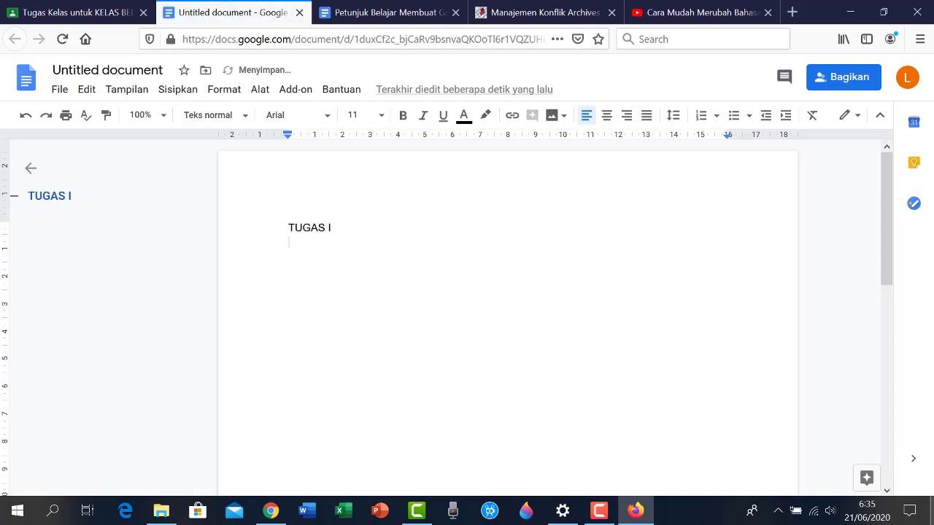
{"action": "type", "text": "Bu"}
{"action": "key", "text": "BackSpace"}
{"action": "key", "text": "BackSpace"}
{"action": "type", "text": "1. Buat"}
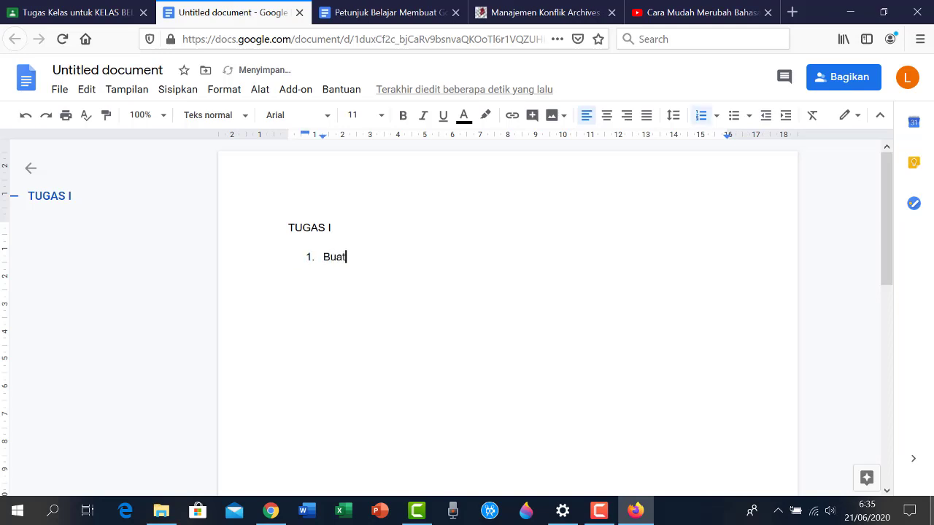
{"action": "type", "text": "lah Akun Gmail"}
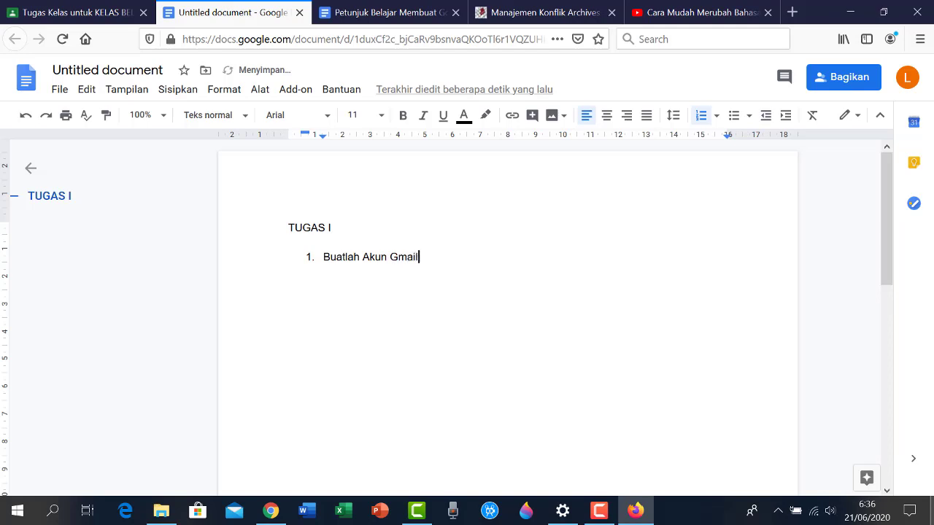
{"action": "type", "text": " yang baru"}
{"action": "key", "text": "Return"}
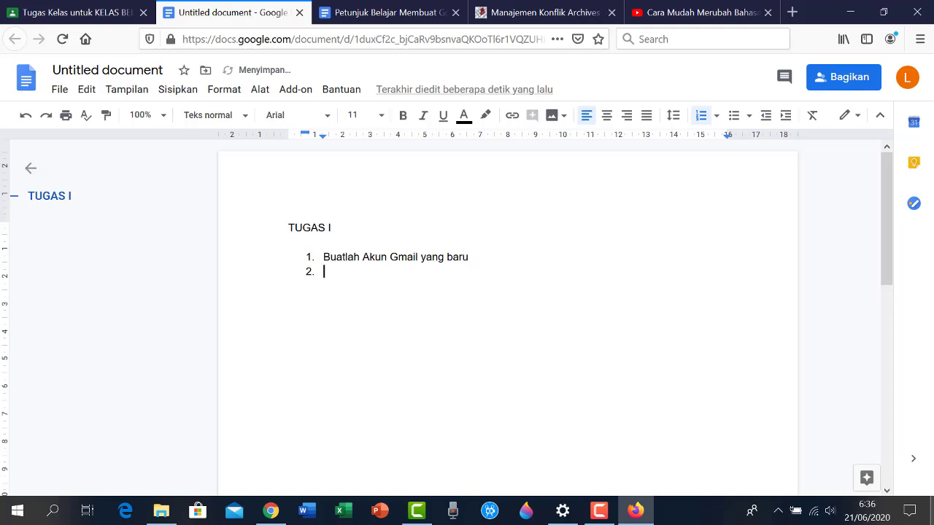
{"action": "type", "text": "Buatlah sebuah kela"}
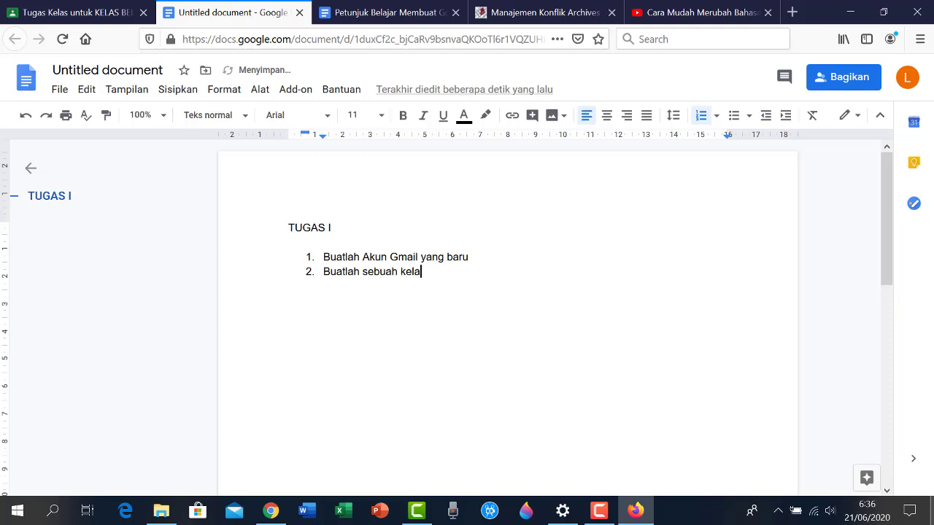
{"action": "type", "text": "s pada Google Class"}
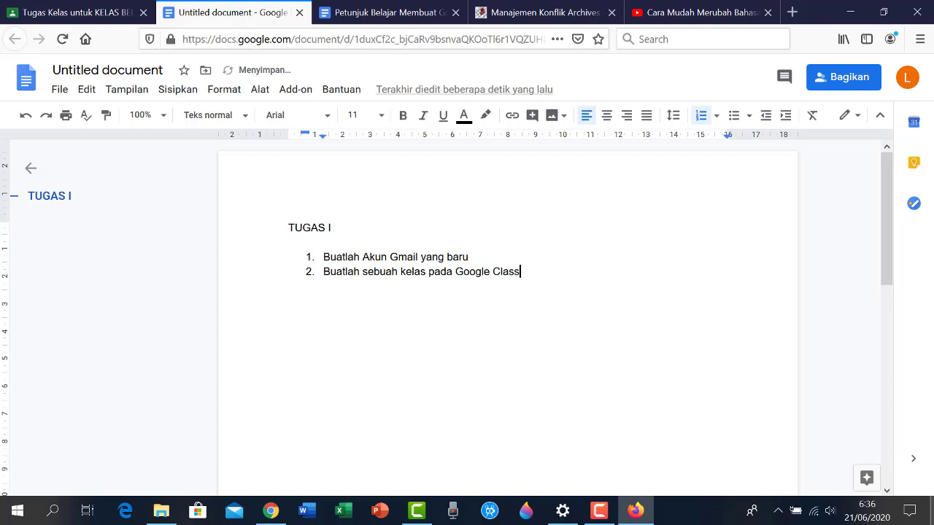
{"action": "type", "text": "rom"}
{"action": "key", "text": "Return"}
{"action": "key", "text": "BackSpace"}
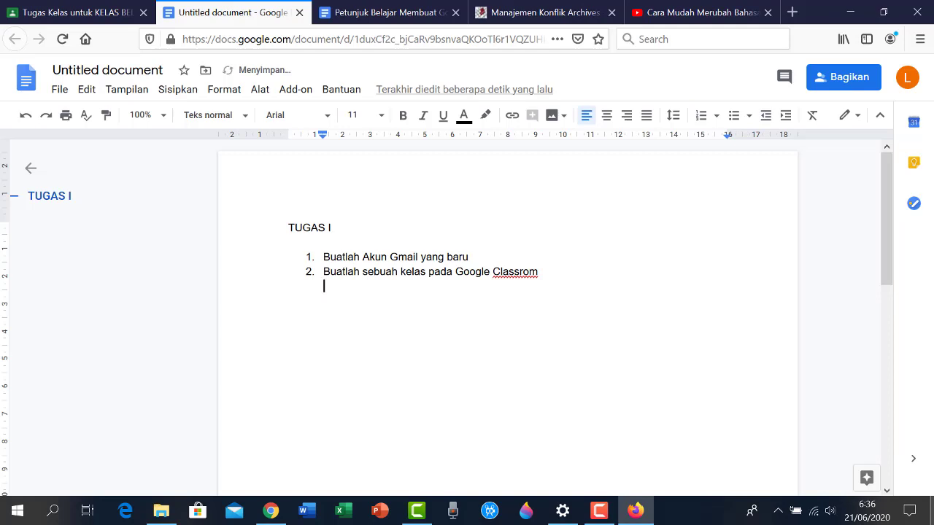
{"action": "key", "text": "ctrl+z"}
{"action": "type", "text": "Bu"}
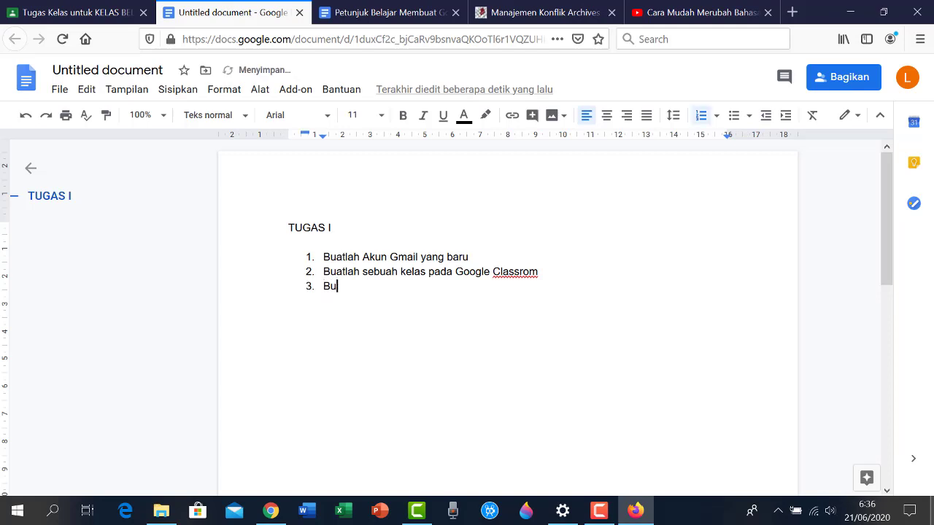
{"action": "type", "text": "atlah Tugas kelas"}
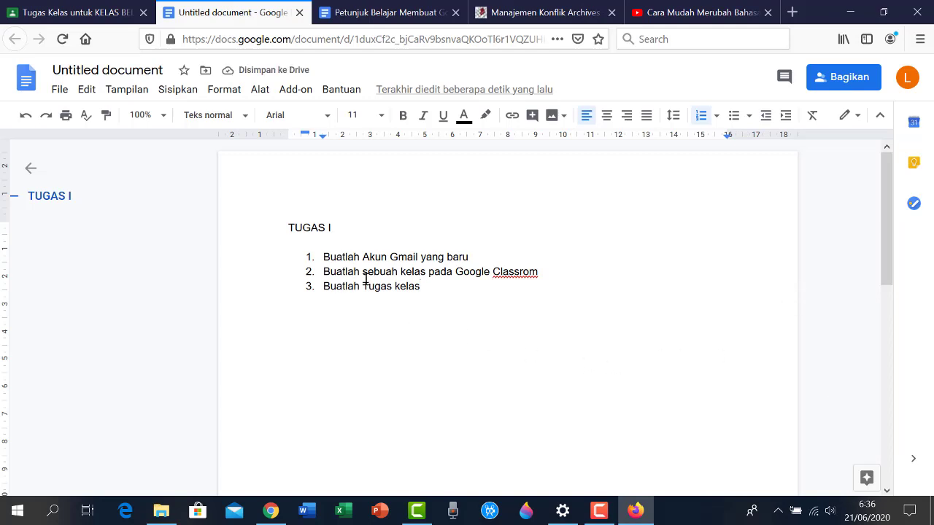
Rename the document TUGAS I and confirm it stays shared with the class teacher
{"action": "left_click", "coordinate": [151, 70]}
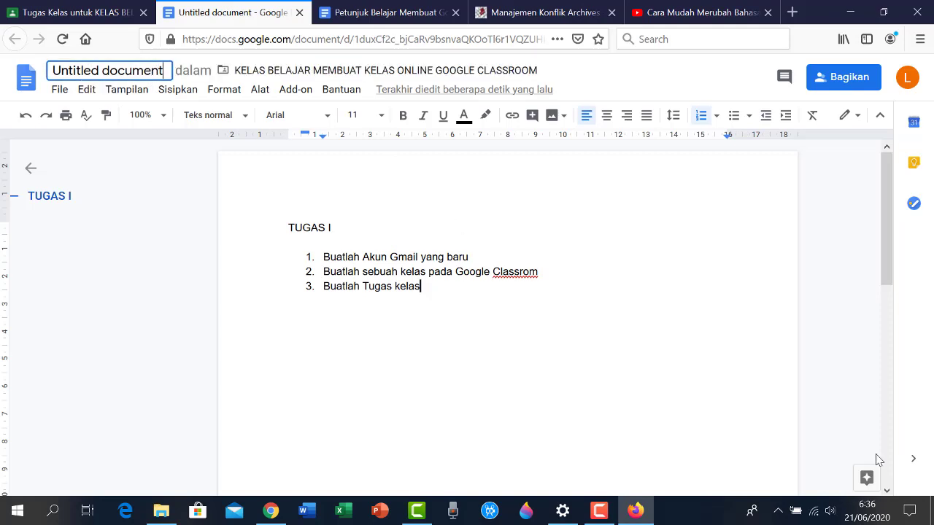
{"action": "key", "text": "BackSpace"}
{"action": "key", "text": "BackSpace"}
{"action": "key", "text": "BackSpace"}
{"action": "key", "text": "BackSpace"}
{"action": "key", "text": "BackSpace"}
{"action": "key", "text": "BackSpace"}
{"action": "key", "text": "BackSpace"}
{"action": "key", "text": "BackSpace"}
{"action": "key", "text": "BackSpace"}
{"action": "key", "text": "BackSpace"}
{"action": "key", "text": "BackSpace"}
{"action": "key", "text": "BackSpace"}
{"action": "key", "text": "BackSpace"}
{"action": "key", "text": "BackSpace"}
{"action": "key", "text": "BackSpace"}
{"action": "key", "text": "BackSpace"}
{"action": "key", "text": "BackSpace"}
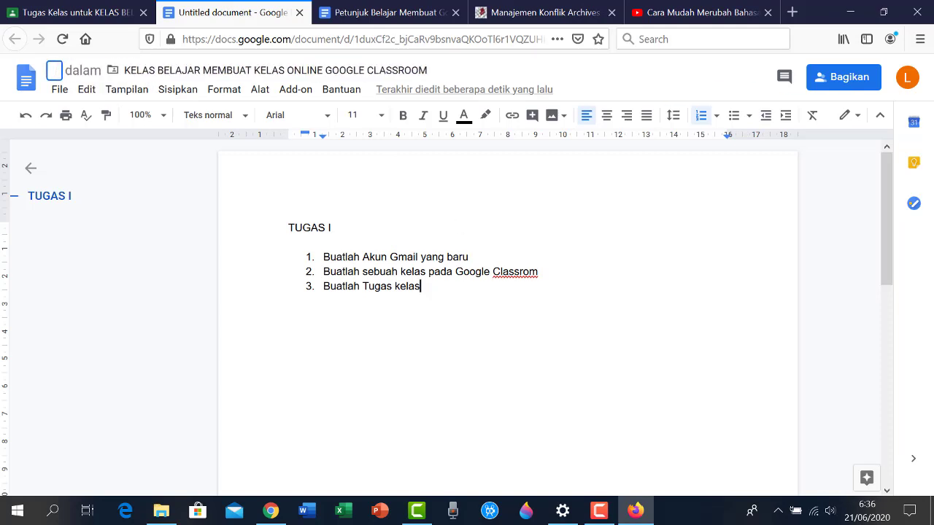
{"action": "type", "text": "TUGAS "}
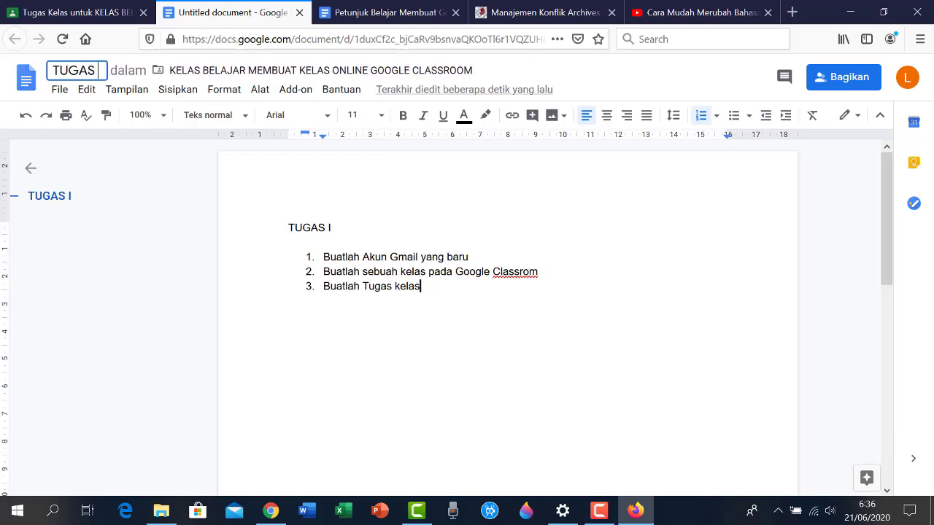
{"action": "type", "text": "I"}
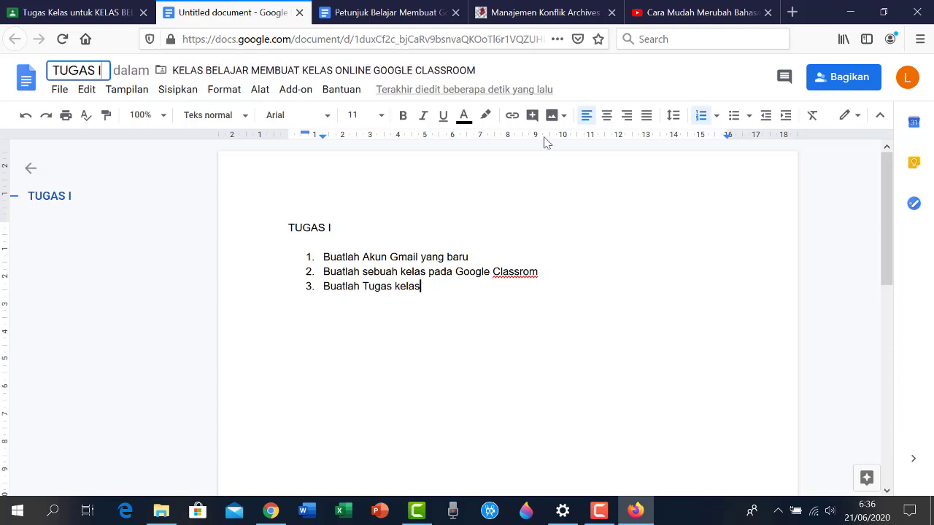
{"action": "left_click", "coordinate": [836, 77]}
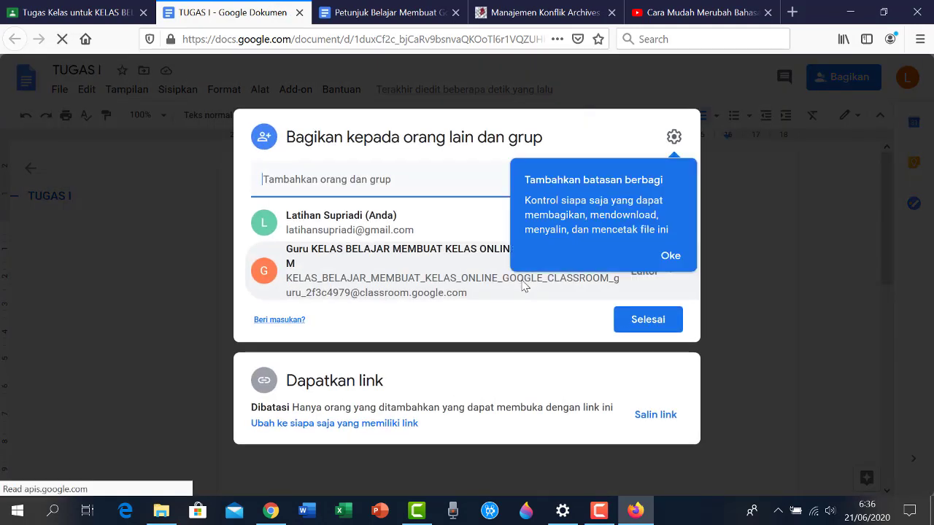
{"action": "left_click", "coordinate": [668, 255]}
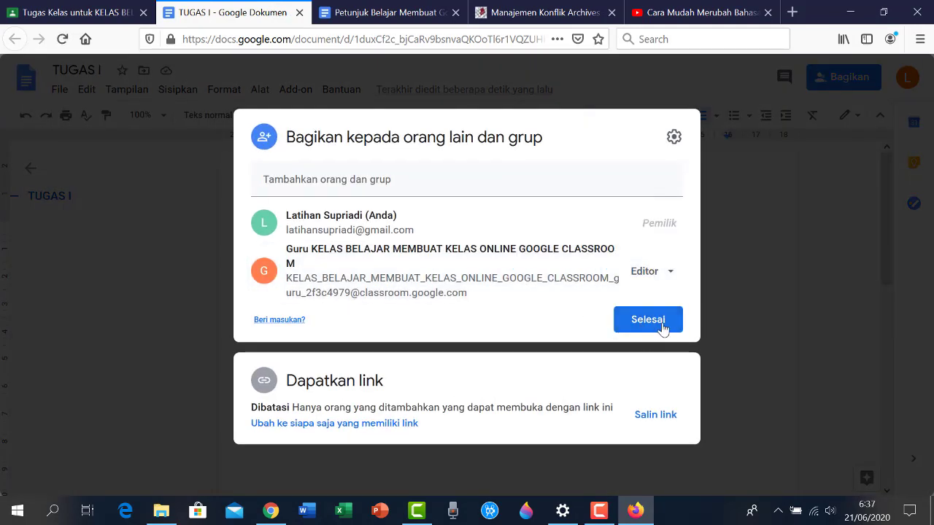
{"action": "left_click", "coordinate": [661, 321]}
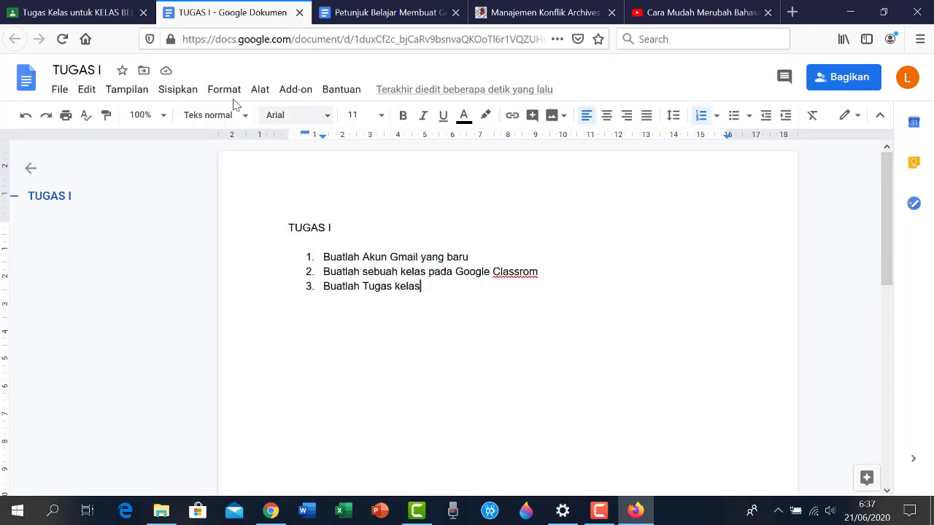
Return to the Tugas I form, keeping it assigned to all students for 100 points
{"action": "left_click", "coordinate": [73, 14]}
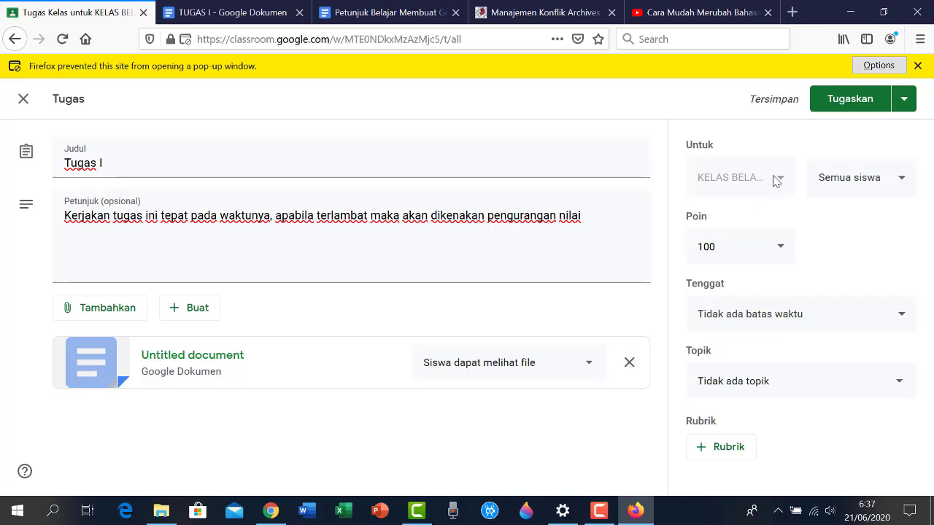
{"action": "left_click", "coordinate": [902, 182]}
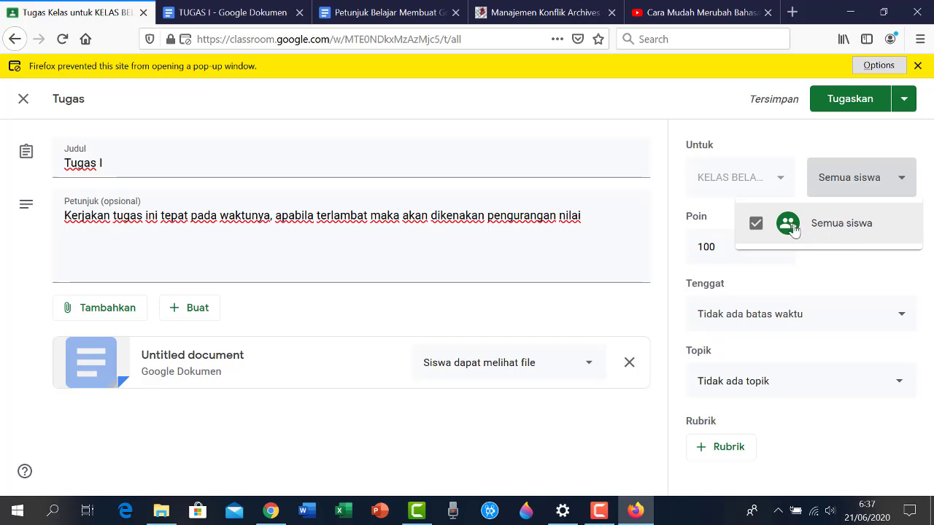
{"action": "left_click", "coordinate": [835, 139]}
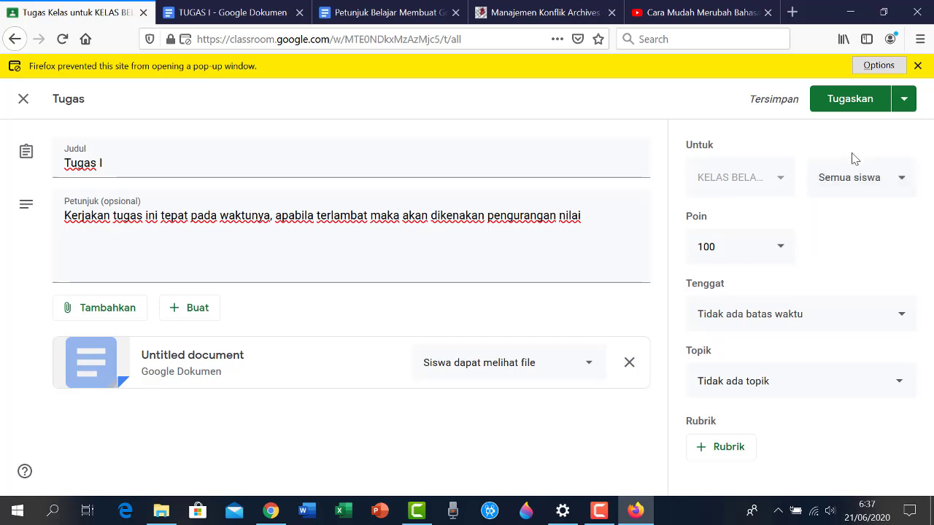
{"action": "left_click", "coordinate": [782, 255]}
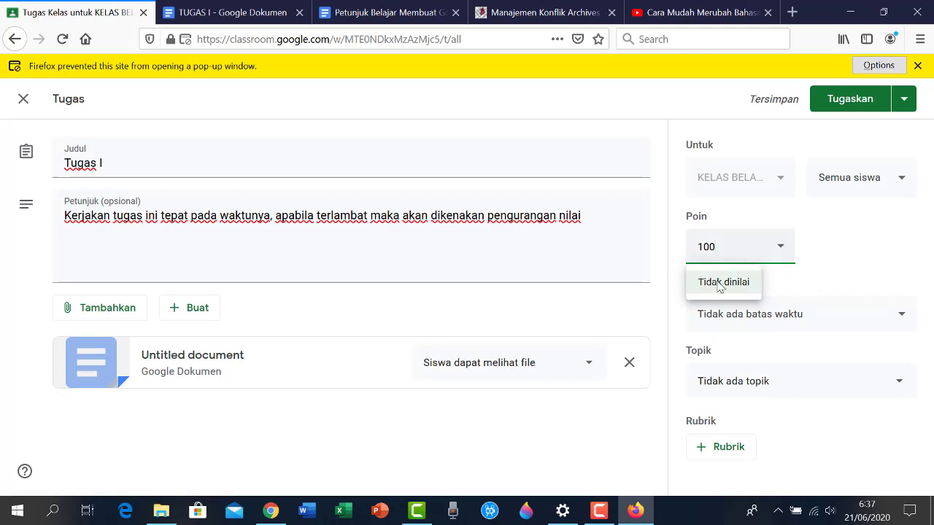
{"action": "left_click", "coordinate": [770, 254]}
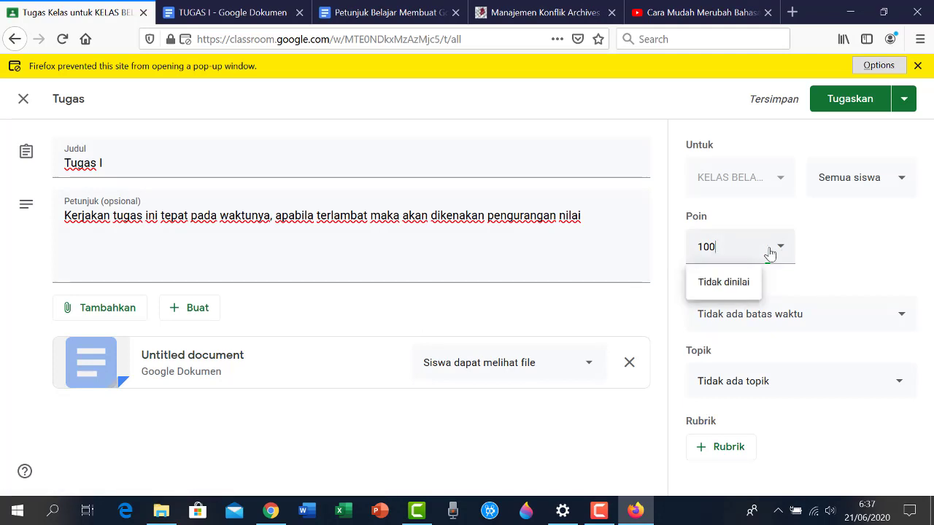
{"action": "left_click", "coordinate": [827, 250]}
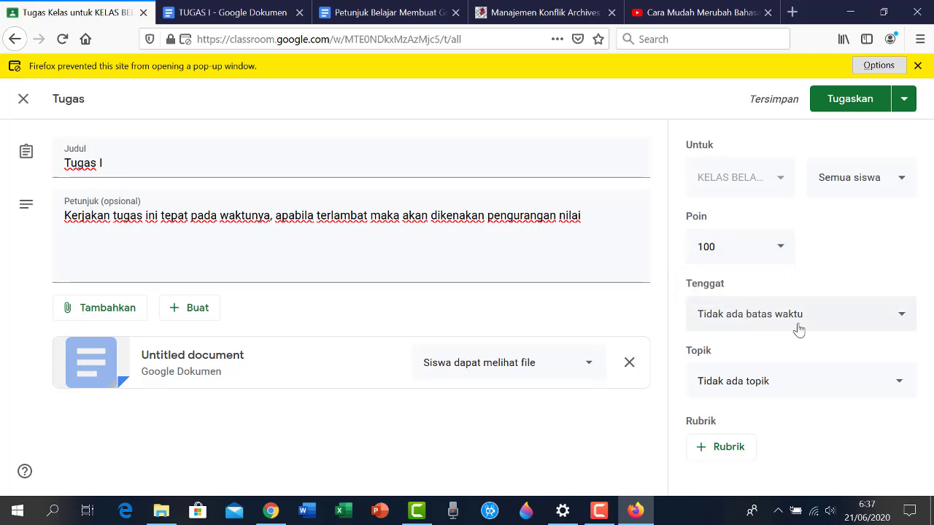
Set the Tugas I due date to 22 Jun 2020 at 23.59
{"action": "left_click", "coordinate": [904, 315]}
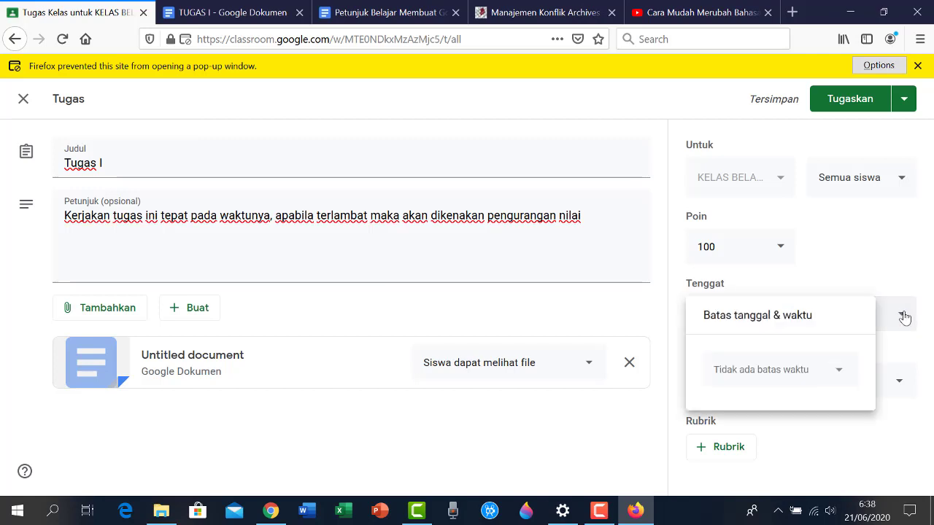
{"action": "left_click", "coordinate": [836, 376]}
{"action": "left_click", "coordinate": [742, 312]}
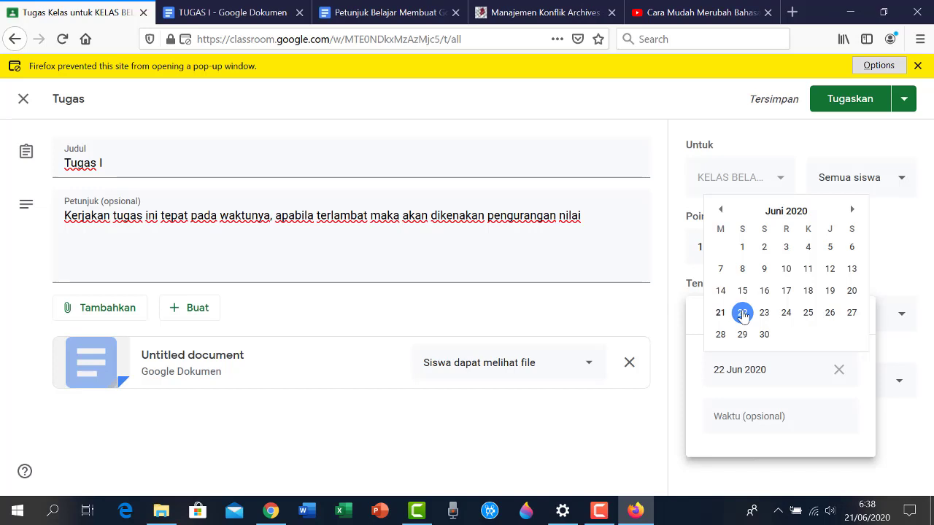
{"action": "left_click", "coordinate": [743, 312]}
{"action": "left_click", "coordinate": [755, 423]}
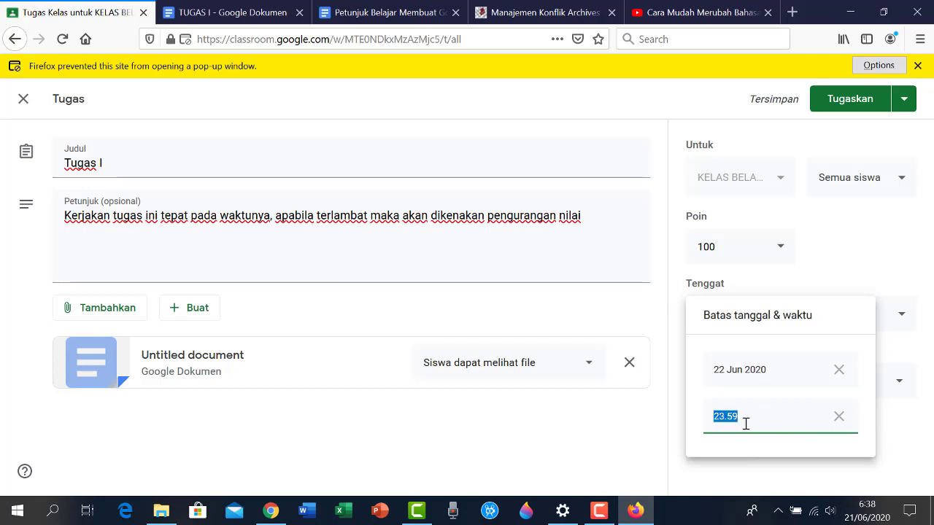
{"action": "left_click", "coordinate": [884, 270]}
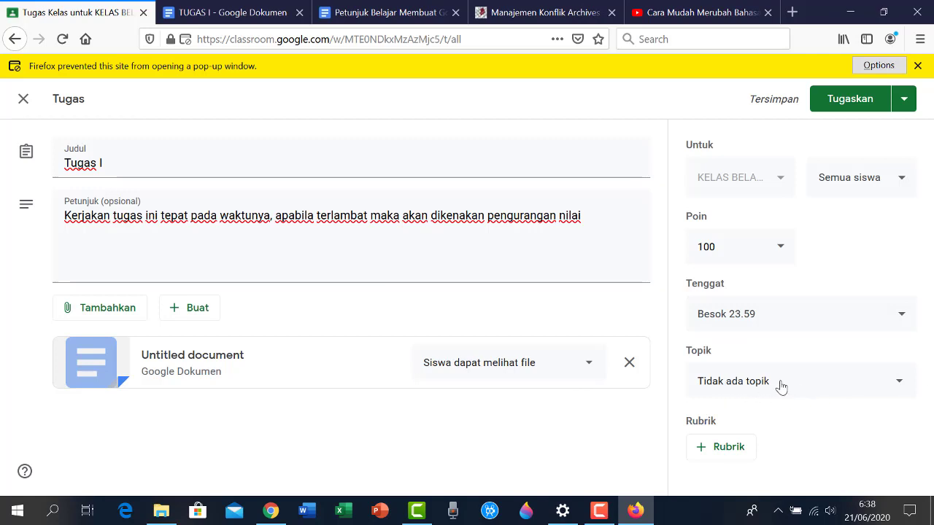
File Tugas I under the TUGAS topic, leaving it without a rubric
{"action": "left_click", "coordinate": [902, 392]}
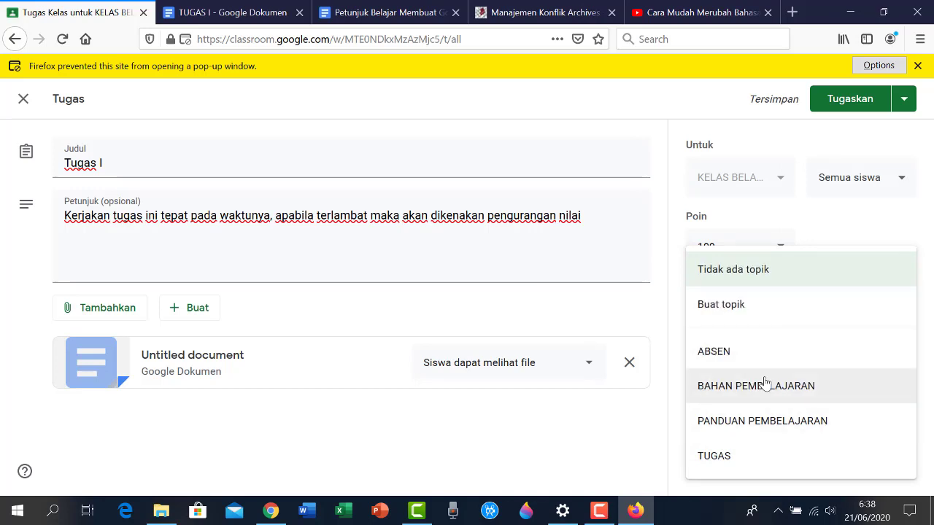
{"action": "left_click", "coordinate": [739, 467]}
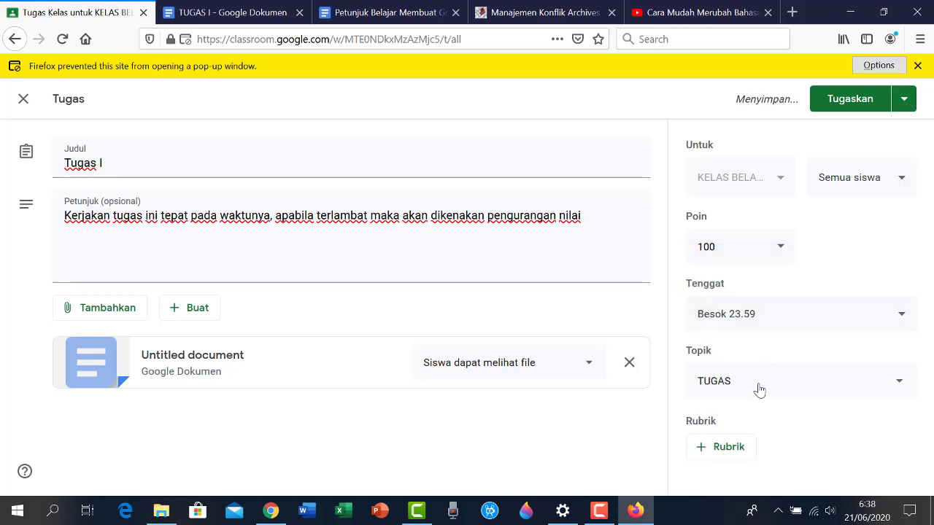
{"action": "left_click", "coordinate": [716, 451]}
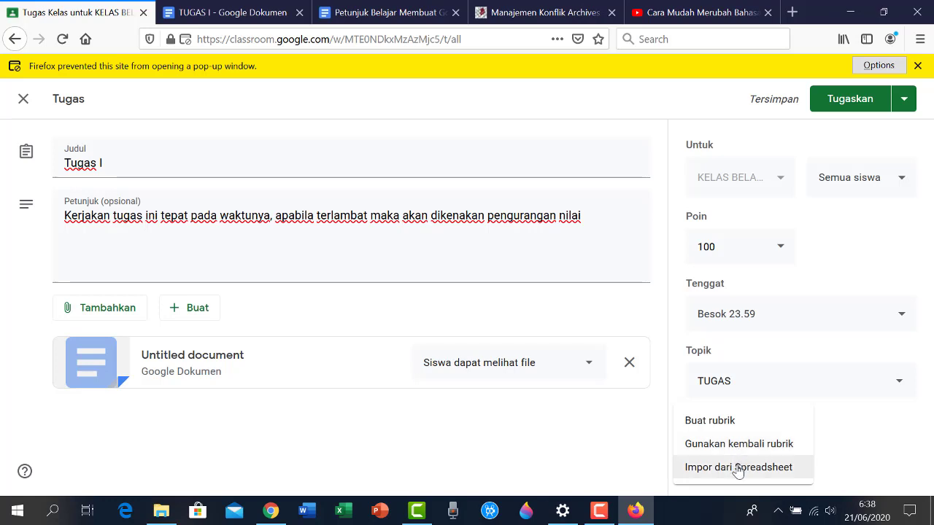
{"action": "left_click", "coordinate": [646, 471]}
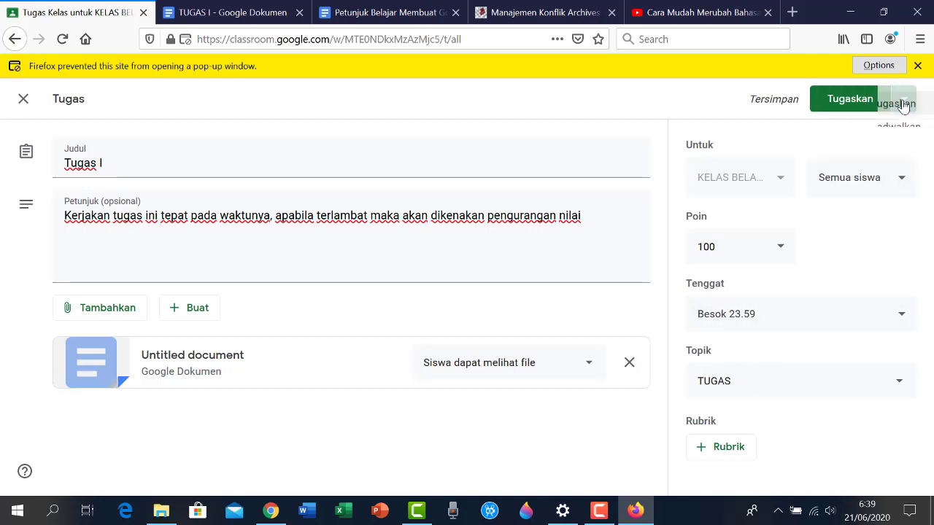
Assign Tugas I to the class immediately with Tugaskan
{"action": "left_click", "coordinate": [903, 98]}
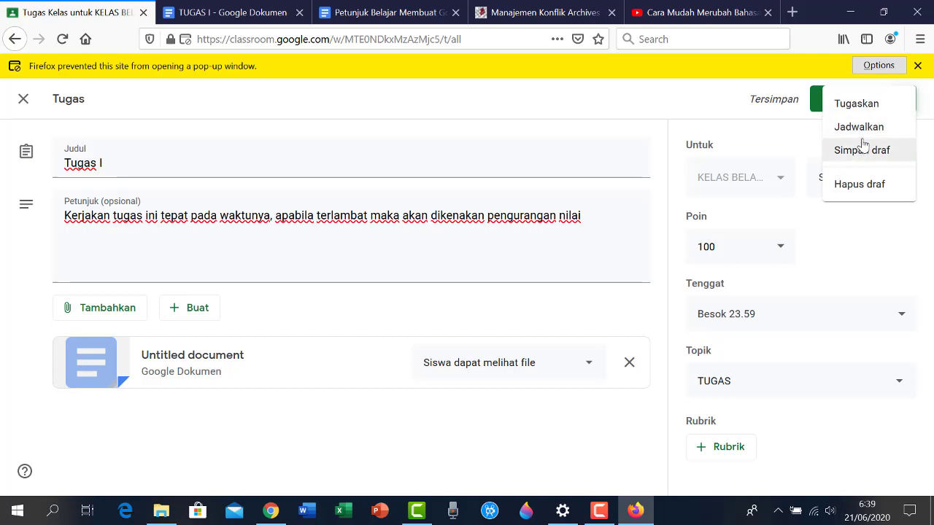
{"action": "left_click", "coordinate": [759, 120]}
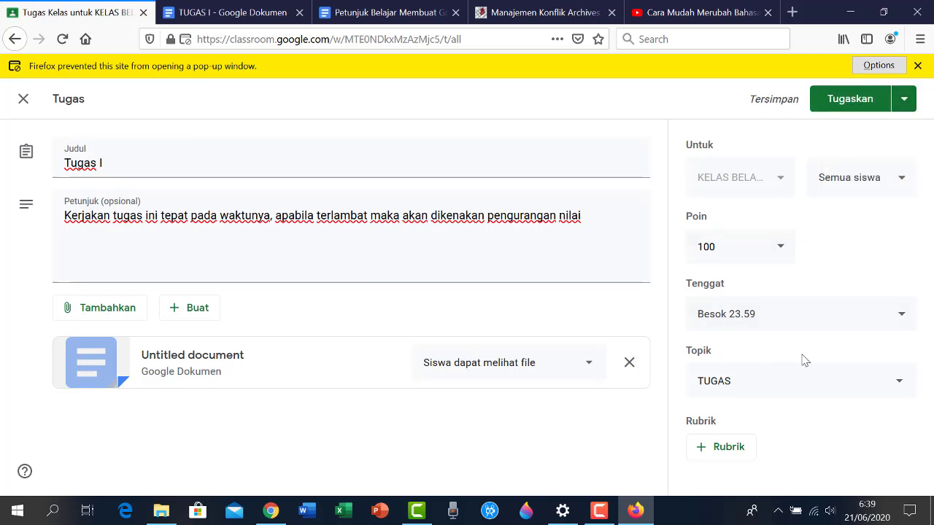
{"action": "left_click", "coordinate": [850, 104]}
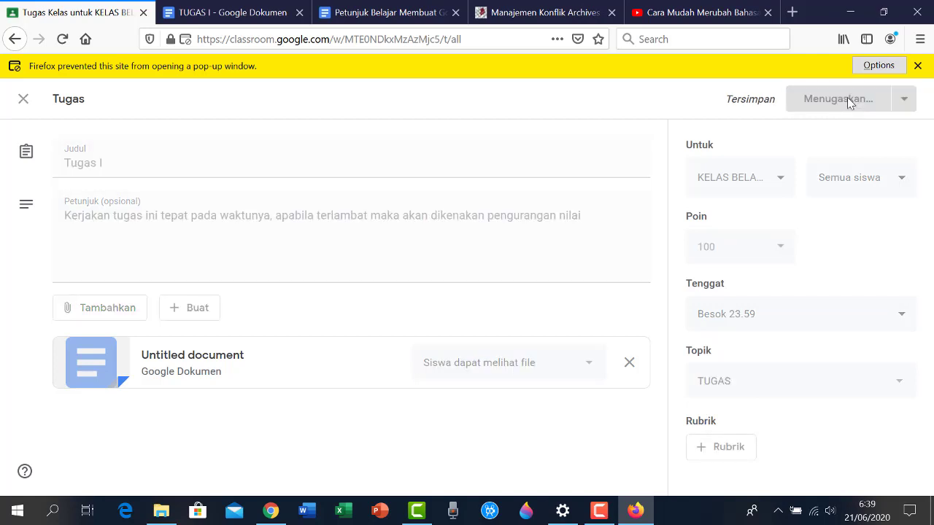
Close the Firefox pop-up bar and scroll to find Tugas I under TUGAS, due Besok 23.59
{"action": "left_click", "coordinate": [919, 66]}
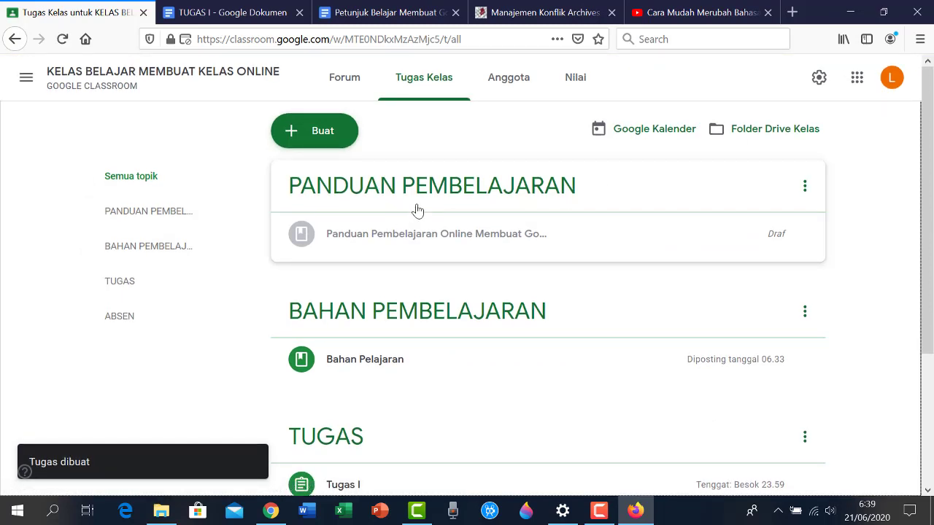
{"action": "scroll", "coordinate": [417, 211], "scroll_direction": "down", "scroll_amount": 3}
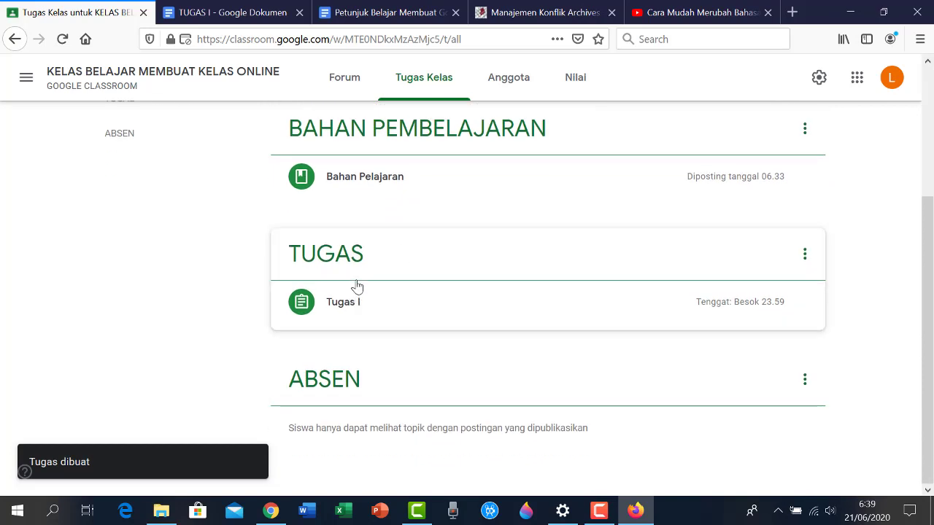
{"action": "scroll", "coordinate": [357, 286], "scroll_direction": "up", "scroll_amount": 3}
{"action": "scroll", "coordinate": [358, 287], "scroll_direction": "down", "scroll_amount": 3}
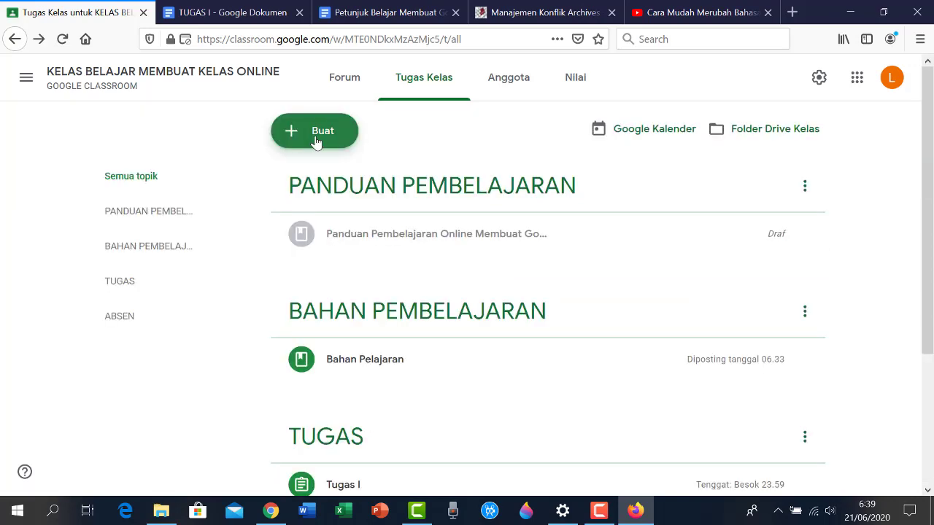
Create a new question titled 'ABSEN PERTEMUAN I' with instructions 'Isilah Absen Sebelum Batas Waktu yang Ditentukan'
{"action": "left_click", "coordinate": [293, 139]}
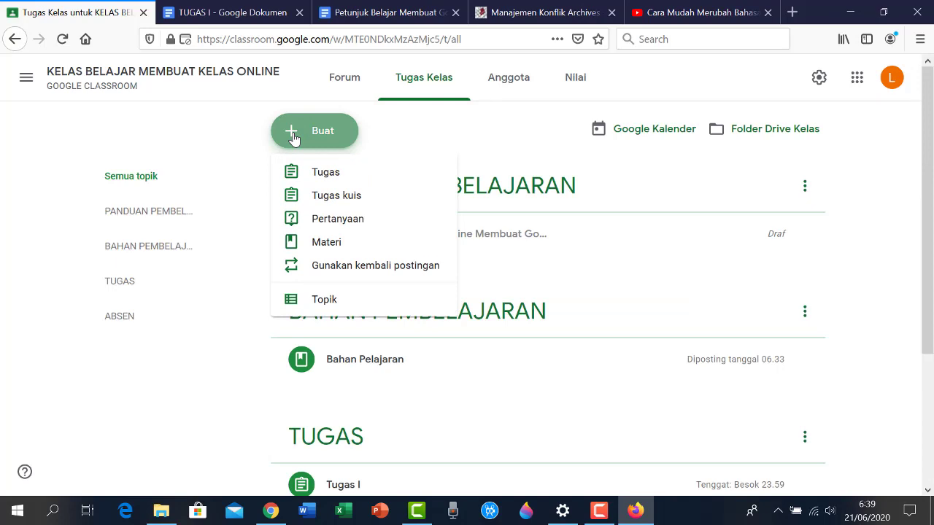
{"action": "left_click", "coordinate": [326, 221]}
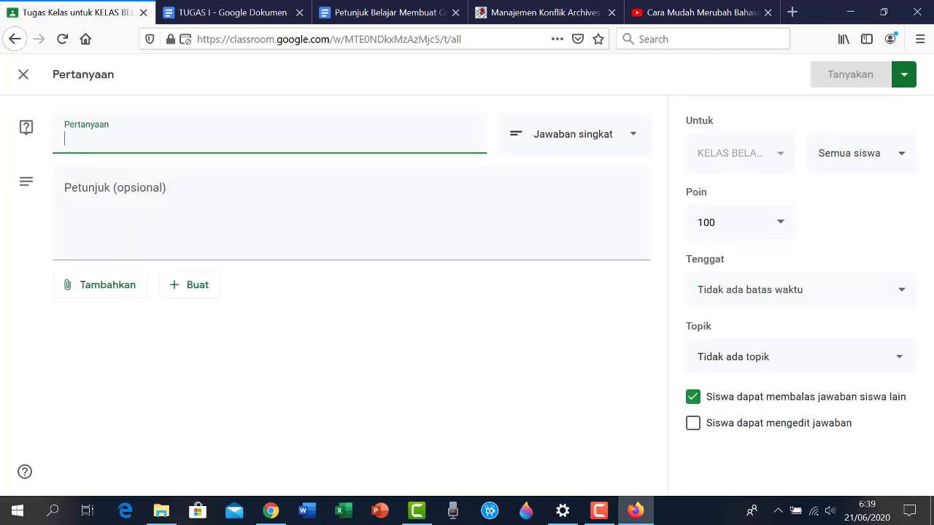
{"action": "type", "text": "A"}
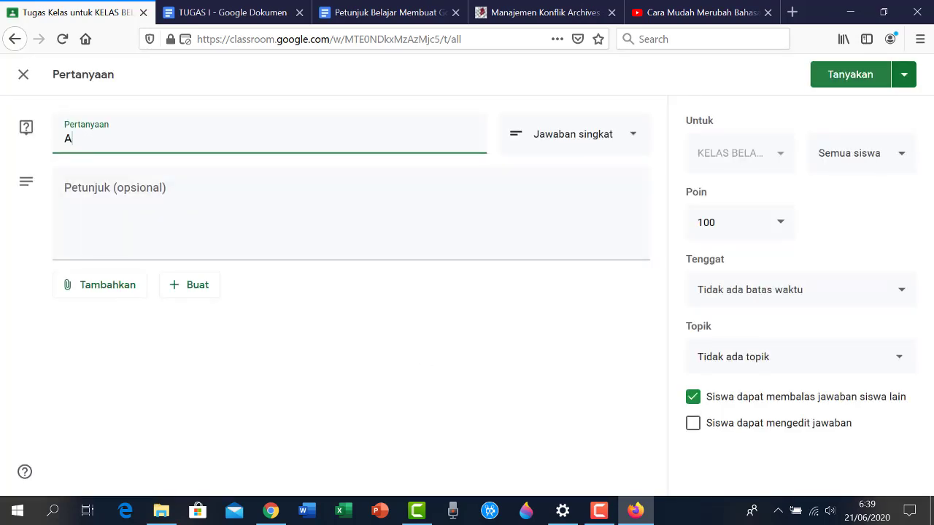
{"action": "type", "text": "BSEN"}
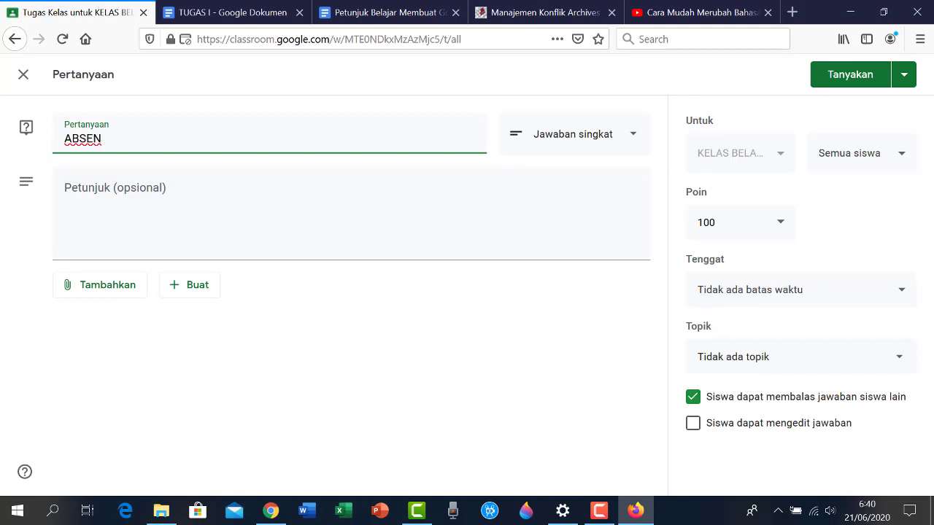
{"action": "type", "text": " PERTEMUAN I"}
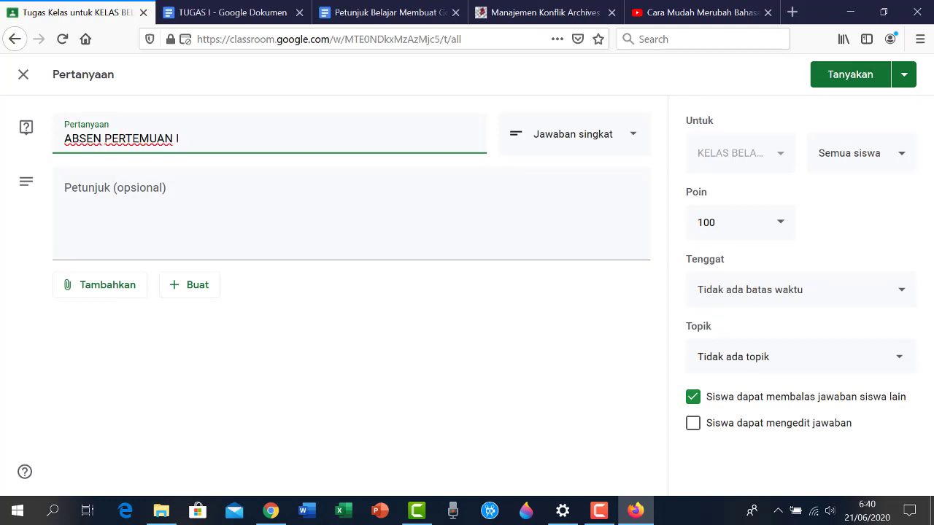
{"action": "key", "text": "Tab"}
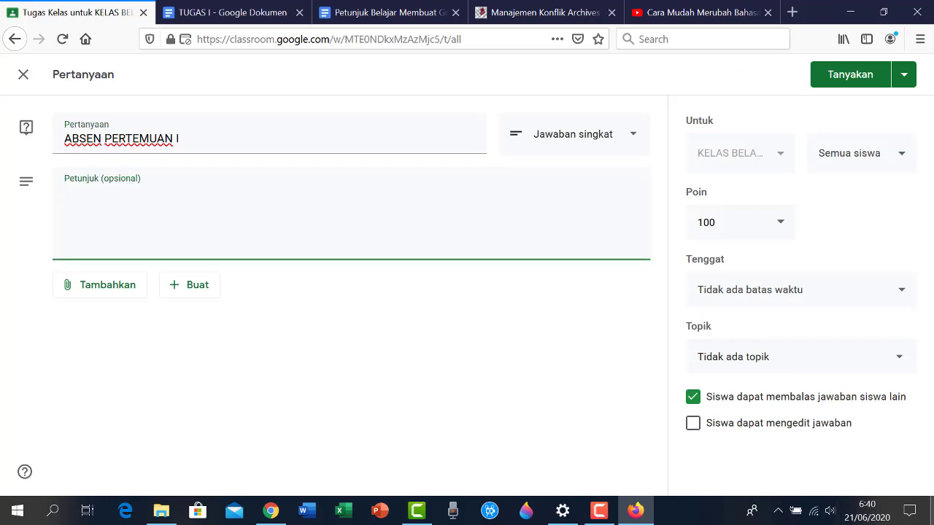
{"action": "type", "text": "Isilah Absen Seb"}
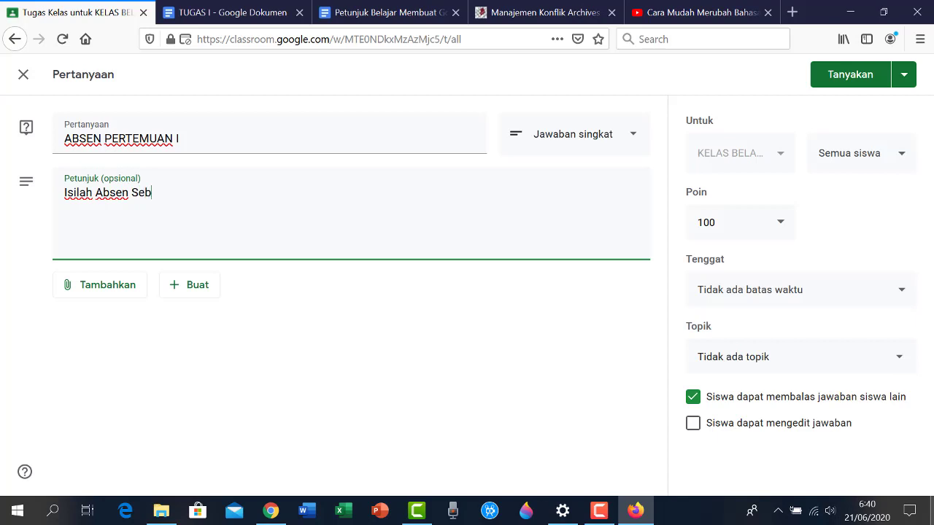
{"action": "type", "text": "elum Batas Wa"}
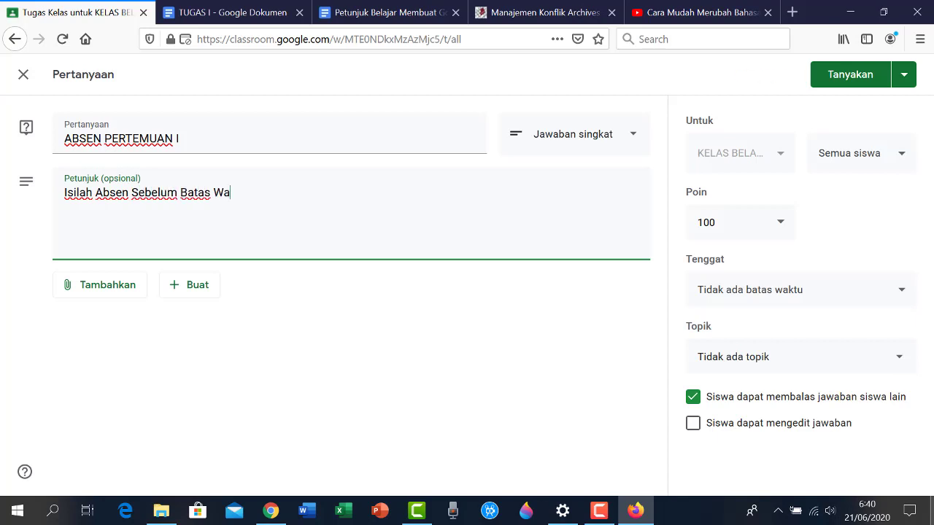
{"action": "type", "text": "ktu yang Ditentukan"}
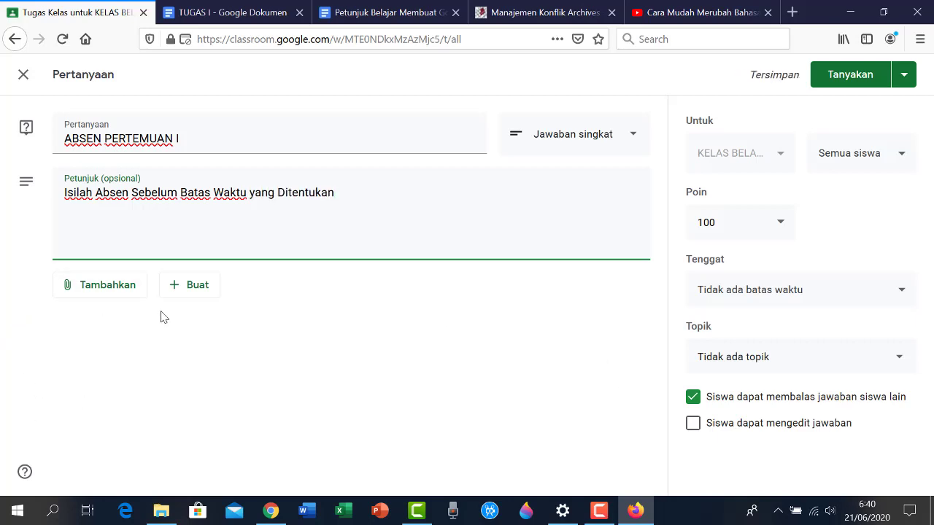
Make the question multiple choice with answer options Hadir, Sakit and Izin
{"action": "left_click", "coordinate": [634, 136]}
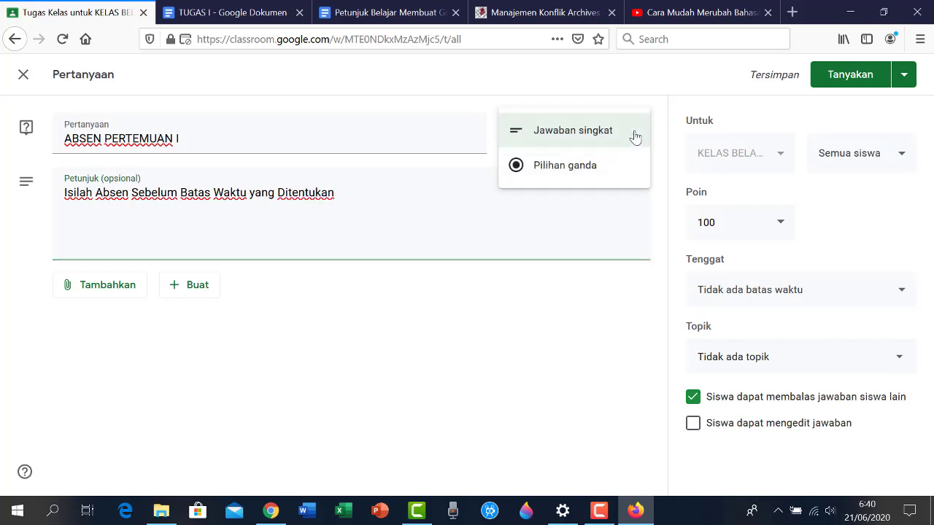
{"action": "left_click", "coordinate": [564, 167]}
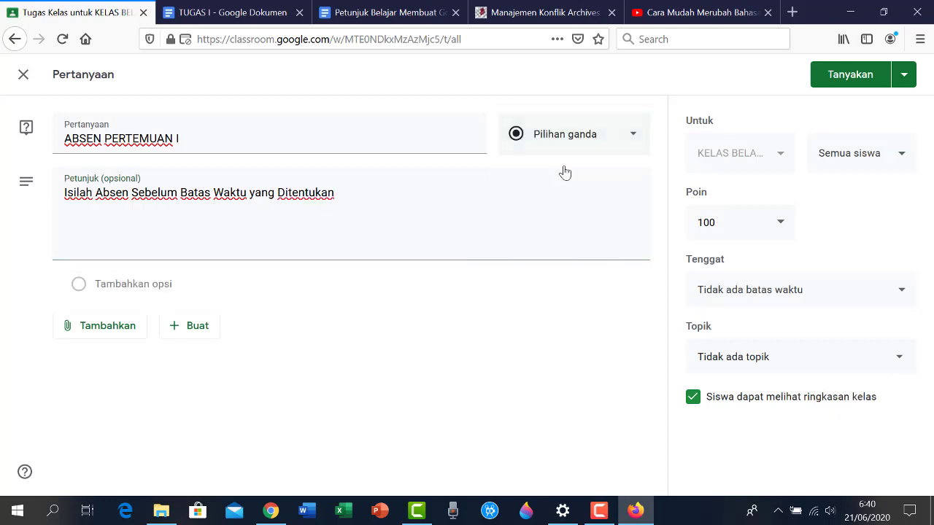
{"action": "type", "text": "H"}
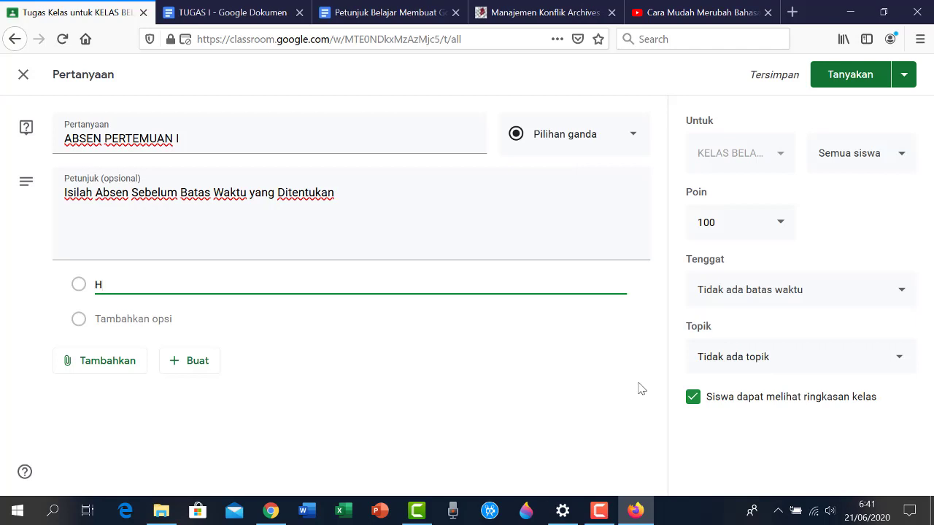
{"action": "type", "text": "adir"}
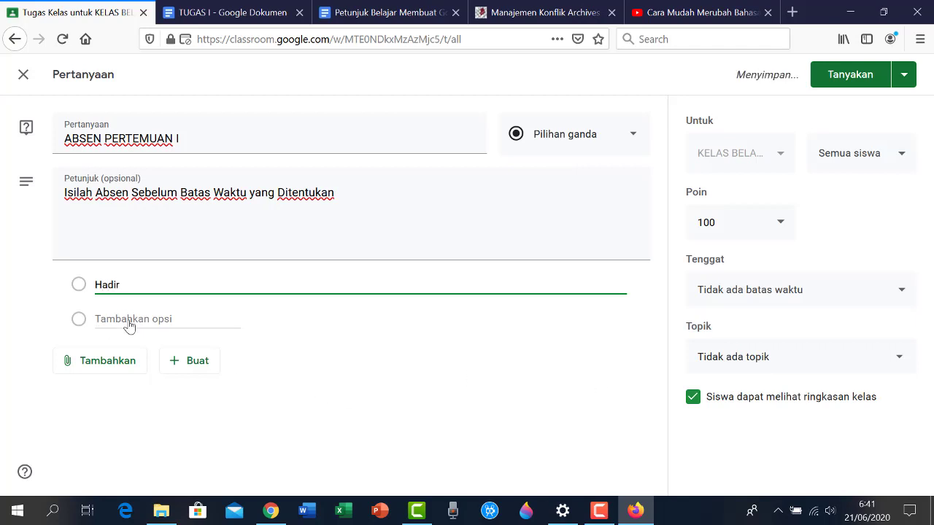
{"action": "left_click", "coordinate": [104, 320]}
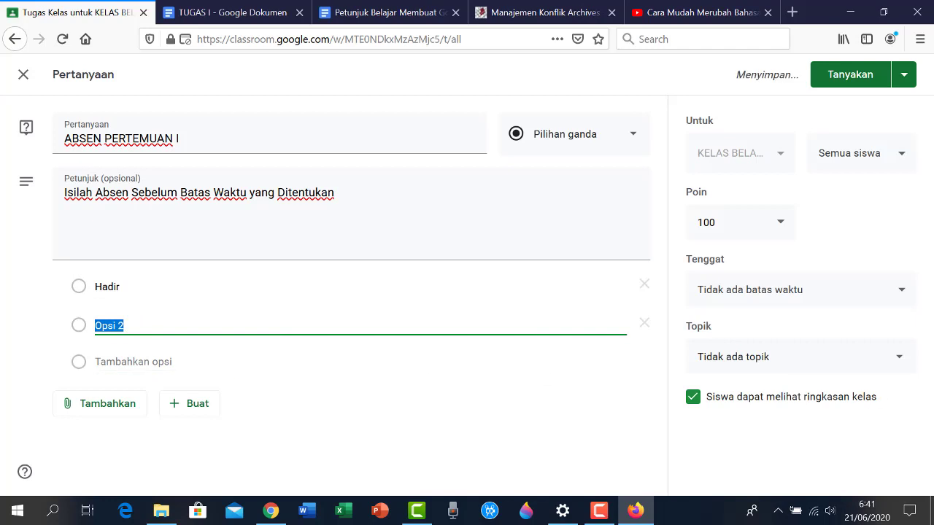
{"action": "type", "text": "Sakit"}
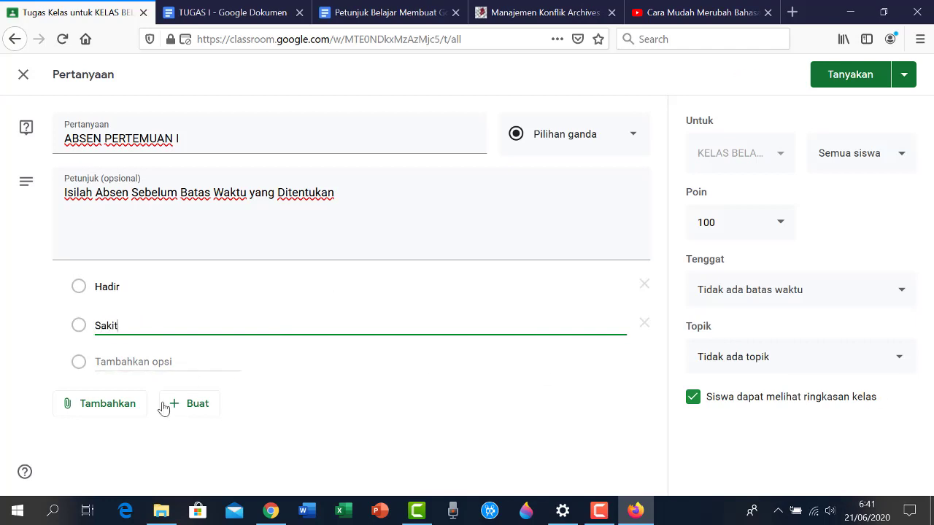
{"action": "left_click", "coordinate": [149, 365]}
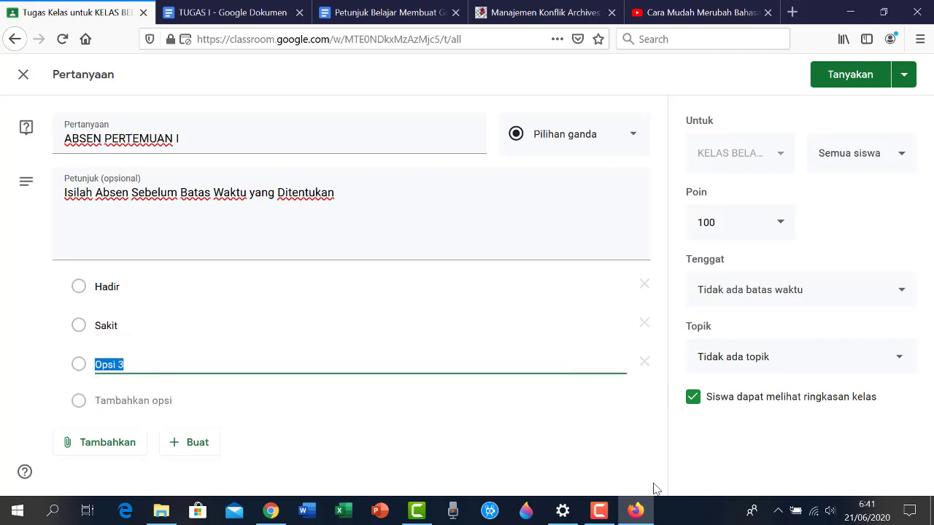
{"action": "type", "text": "Izin"}
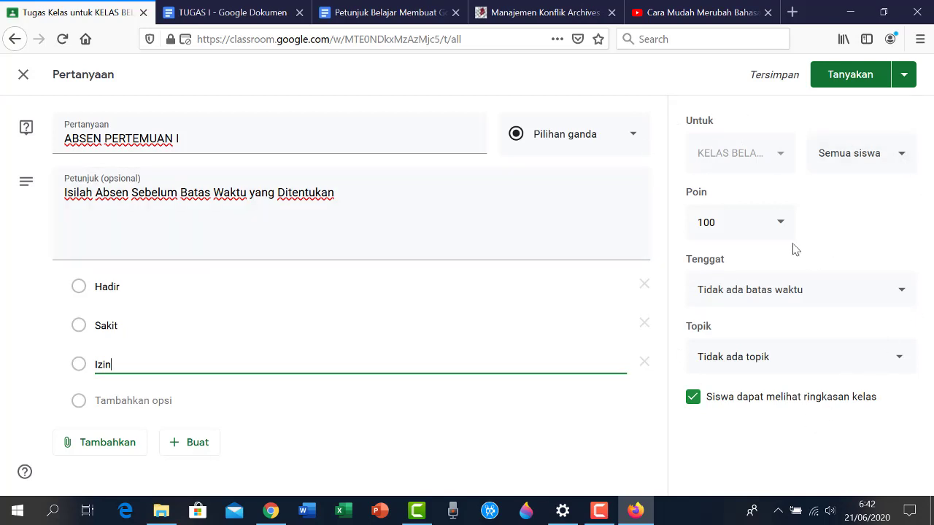
Set the question's point value to 10
{"action": "left_click", "coordinate": [733, 223]}
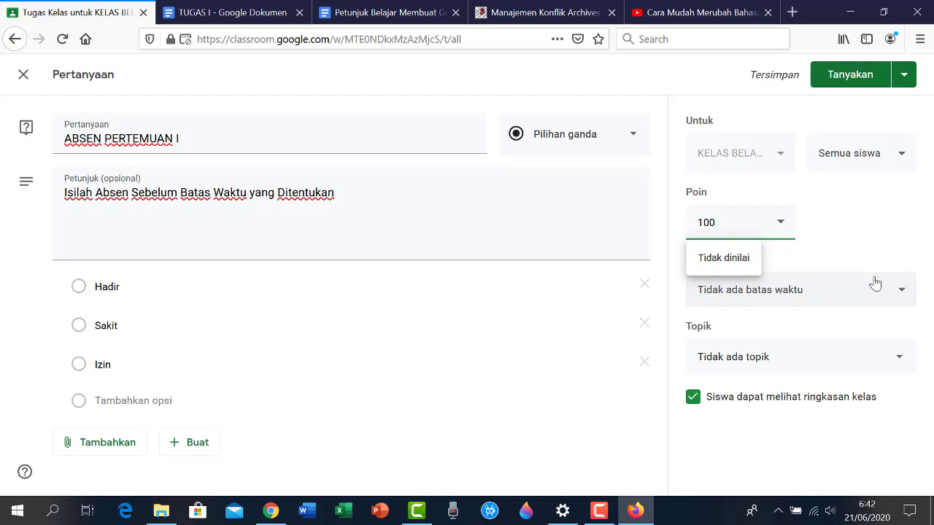
{"action": "left_click", "coordinate": [845, 227]}
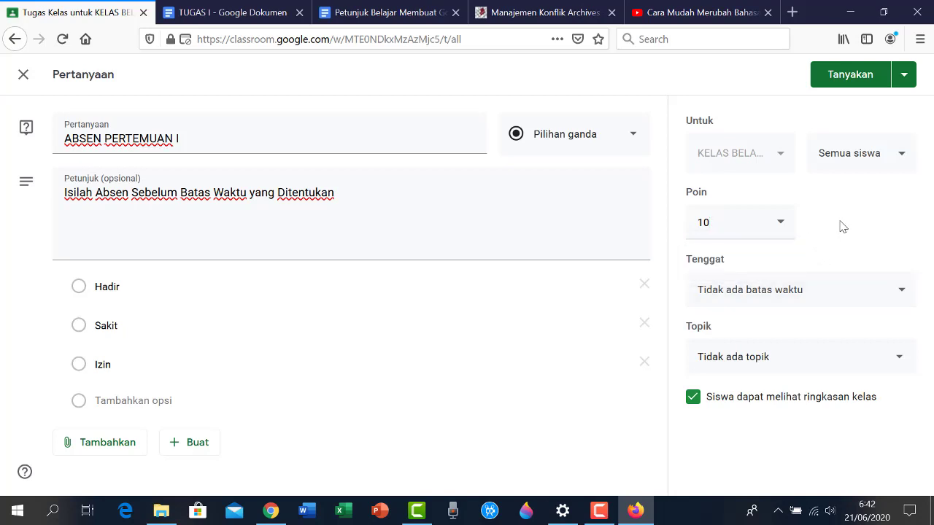
{"action": "left_click", "coordinate": [903, 294]}
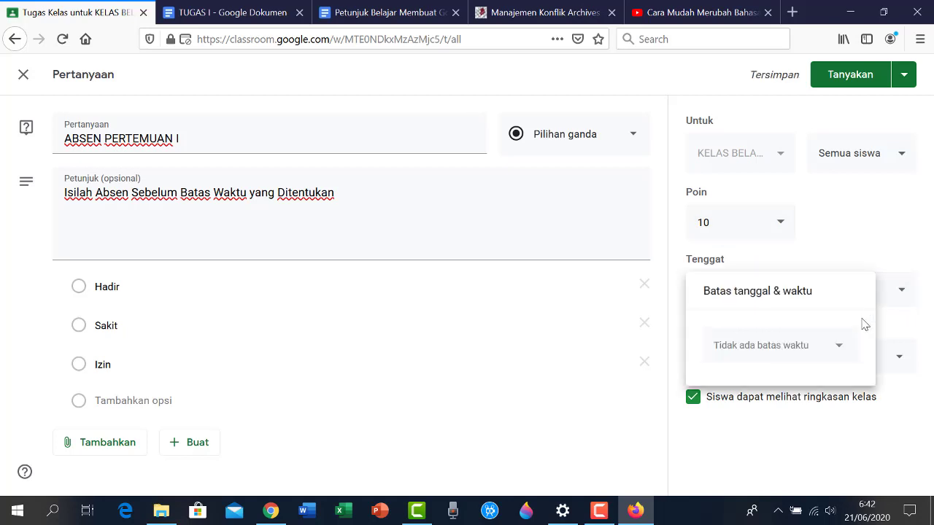
Set the question's due date to 22 Jun 2020 with a due time
{"action": "left_click", "coordinate": [834, 346]}
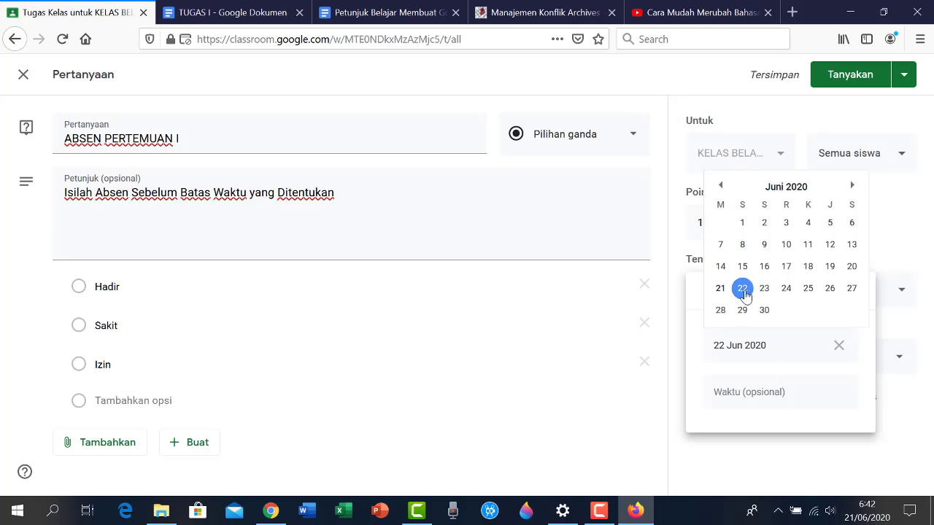
{"action": "left_click", "coordinate": [743, 289]}
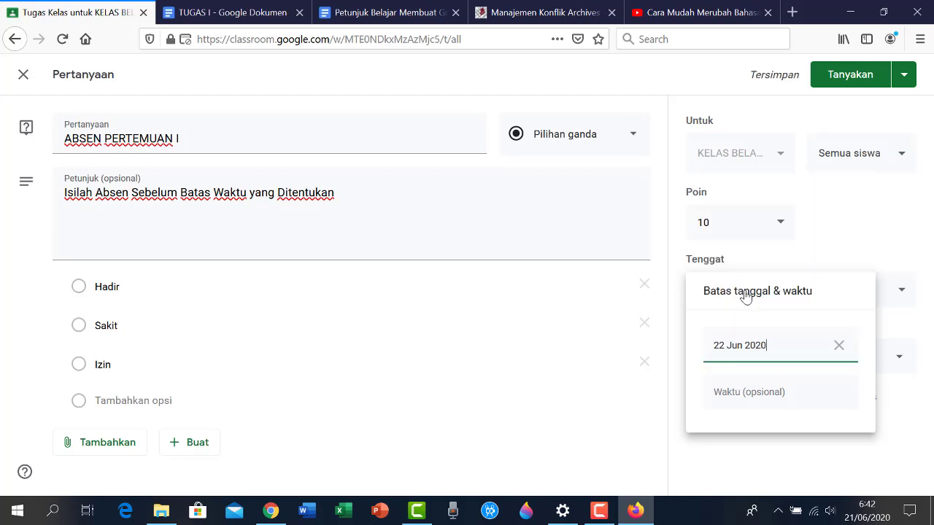
{"action": "left_click", "coordinate": [797, 406]}
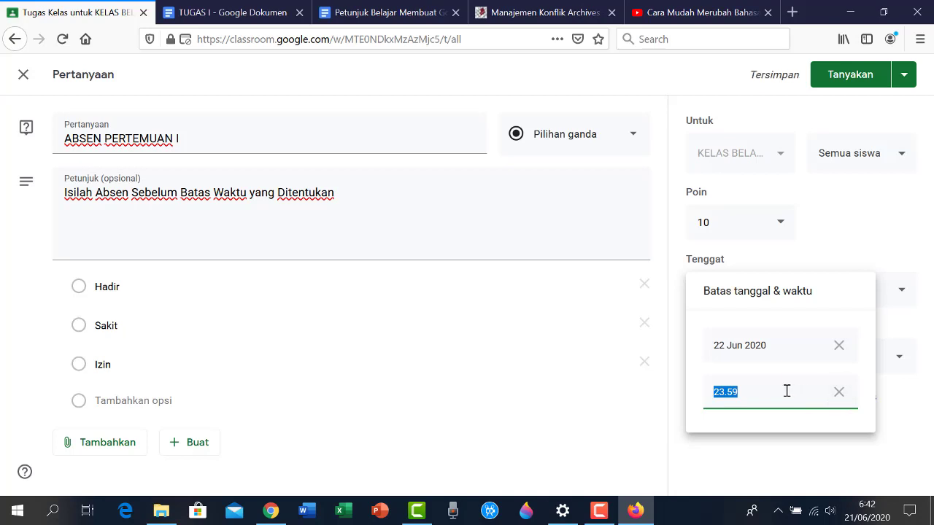
{"action": "key", "text": "BackSpace"}
{"action": "type", "text": "07.00 - 08"}
{"action": "left_click", "coordinate": [674, 476]}
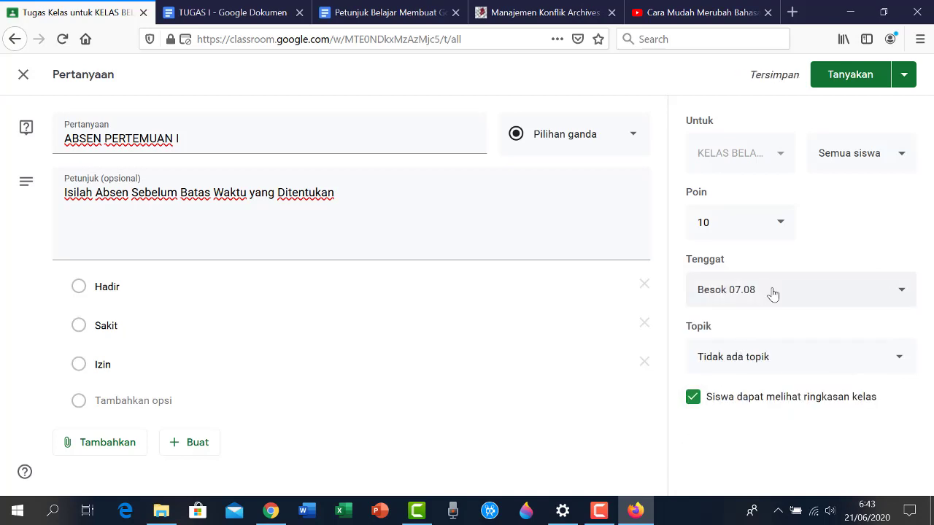
Correct the due time to 08.59
{"action": "left_click", "coordinate": [820, 305]}
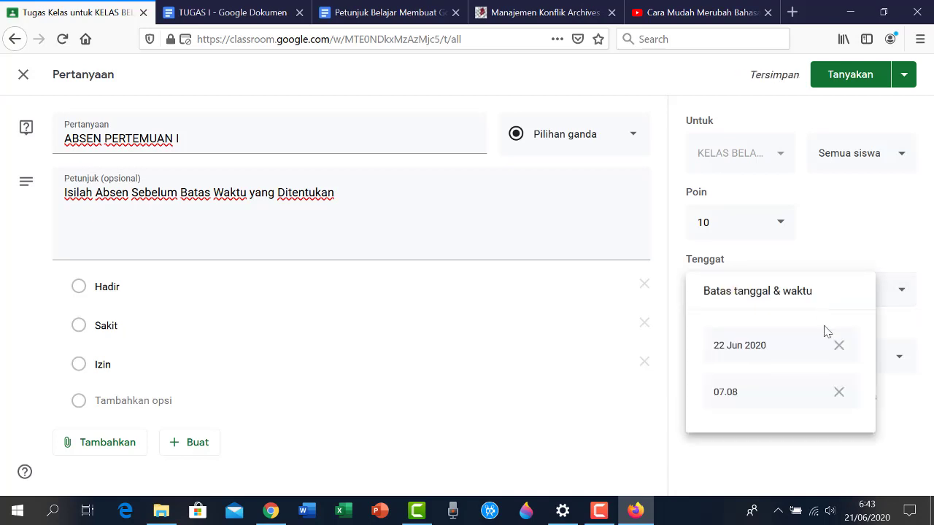
{"action": "left_click", "coordinate": [771, 392]}
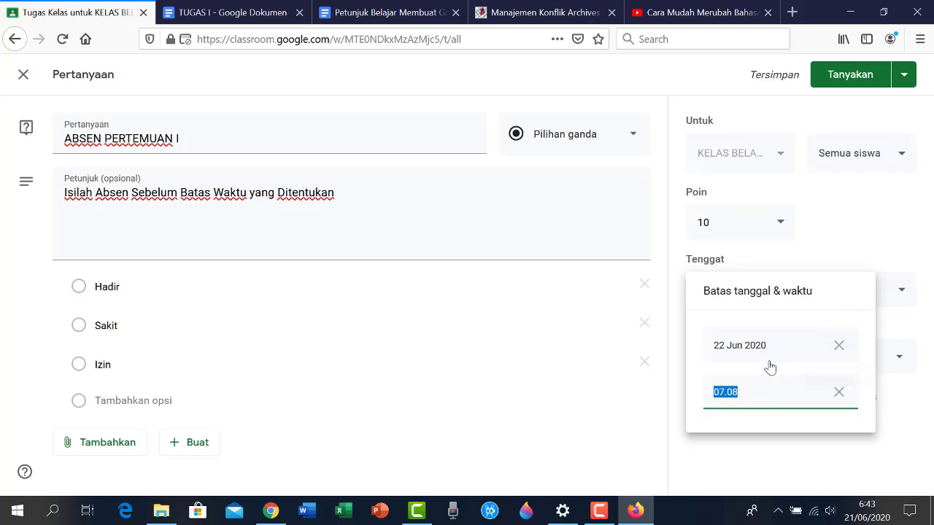
{"action": "left_click", "coordinate": [748, 392]}
{"action": "key", "text": "BackSpace"}
{"action": "type", "text": "08.59"}
{"action": "left_click", "coordinate": [910, 405]}
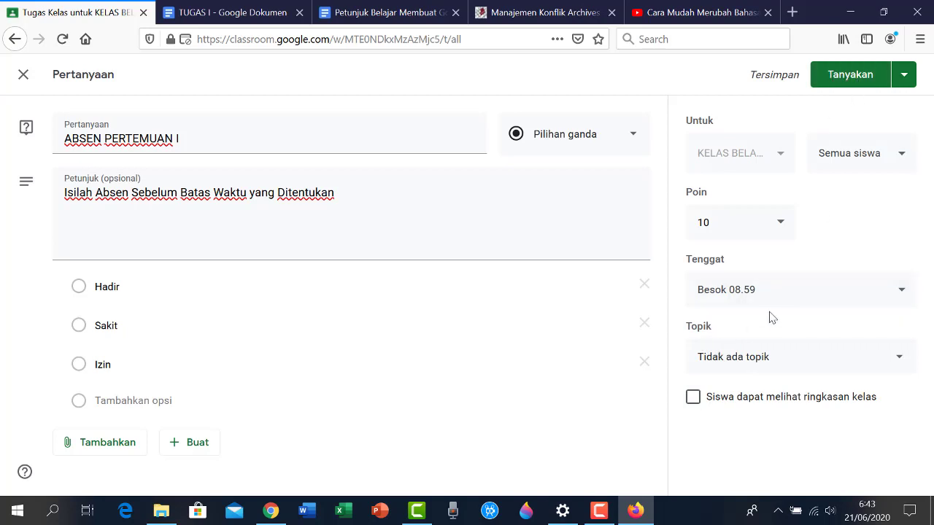
Schedule the question to post on 22 Jun 2020 at 07.00
{"action": "left_click", "coordinate": [904, 77]}
{"action": "left_click", "coordinate": [847, 103]}
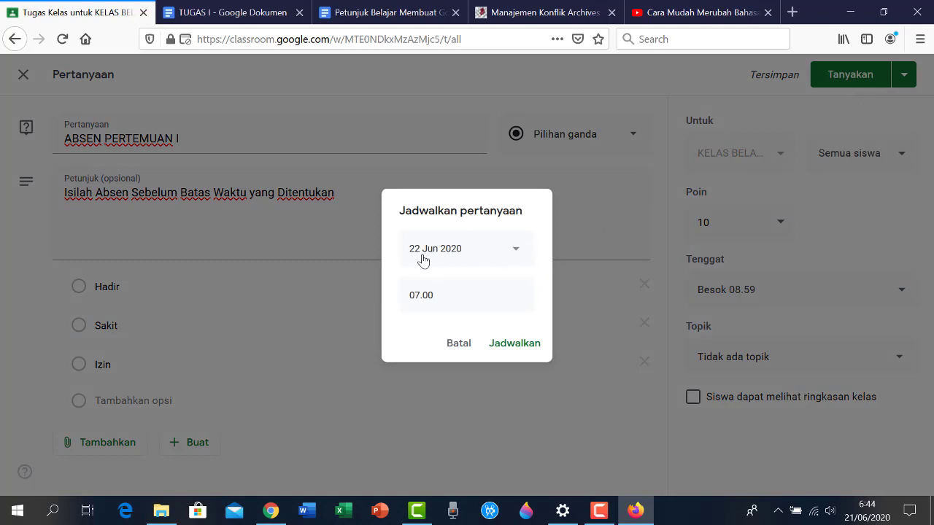
{"action": "left_click", "coordinate": [519, 253]}
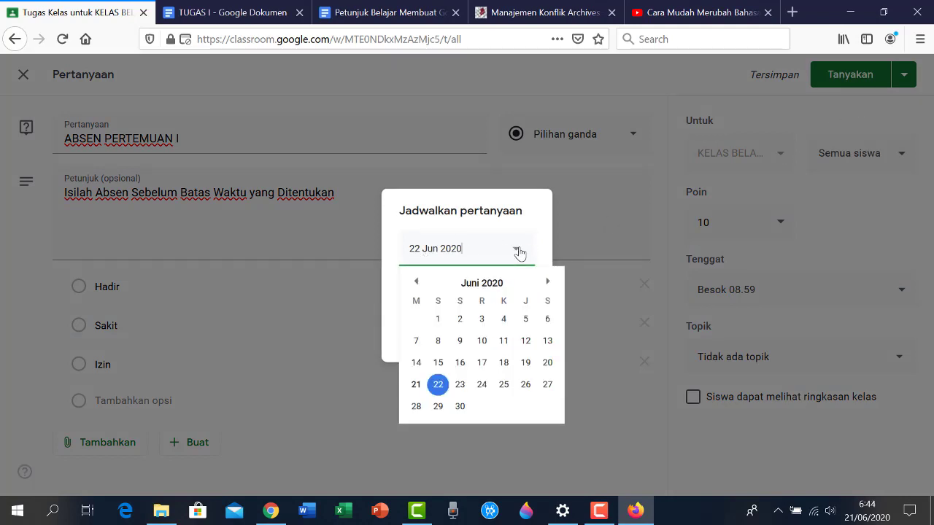
{"action": "left_click", "coordinate": [438, 385]}
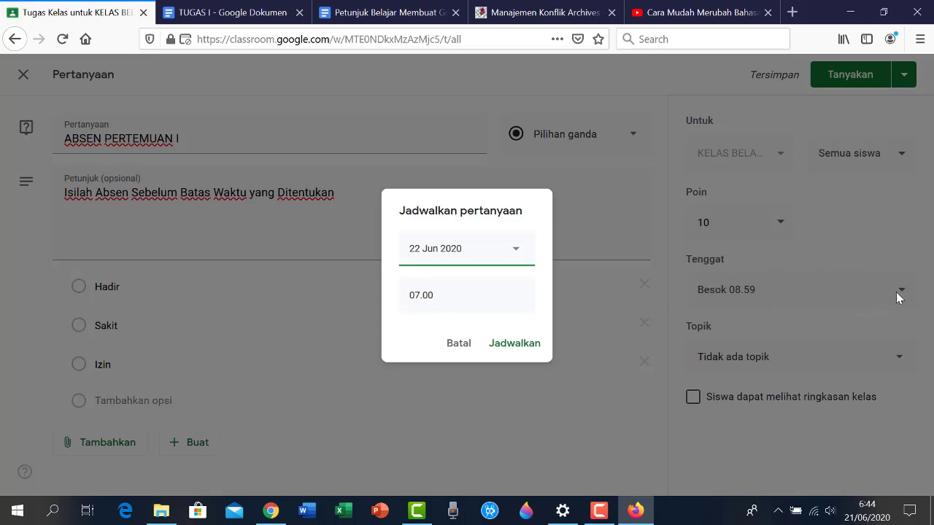
{"action": "left_click", "coordinate": [518, 345]}
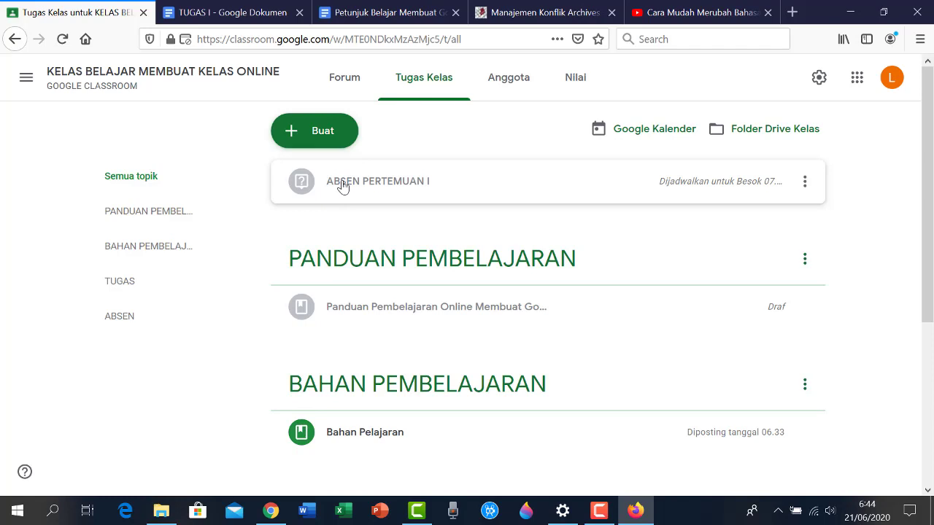
Drag the ABSEN PERTEMUAN I card under the ABSEN topic on the Tugas Kelas page
{"action": "left_click_drag", "start_coordinate": [343, 187], "coordinate": [384, 432]}
{"action": "scroll", "coordinate": [365, 438], "scroll_direction": "down", "scroll_amount": 1}
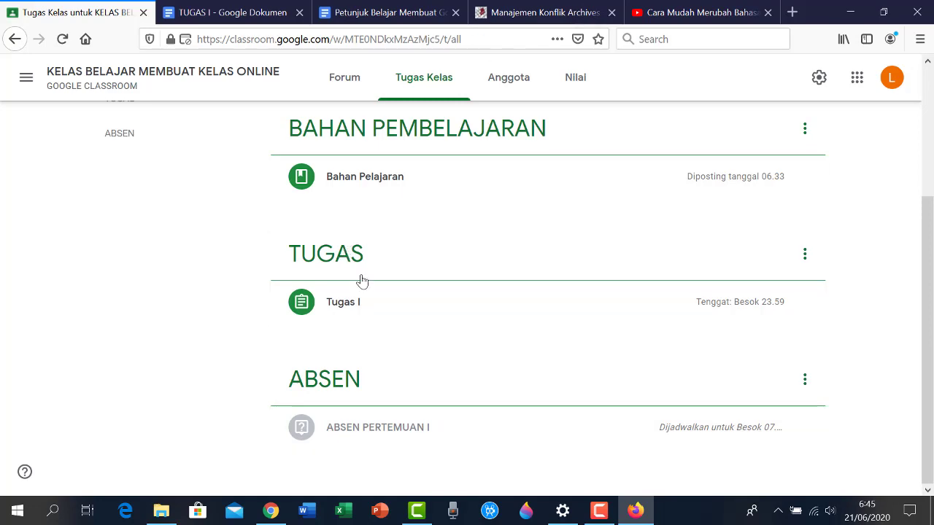
{"action": "scroll", "coordinate": [359, 224], "scroll_direction": "up", "scroll_amount": 3}
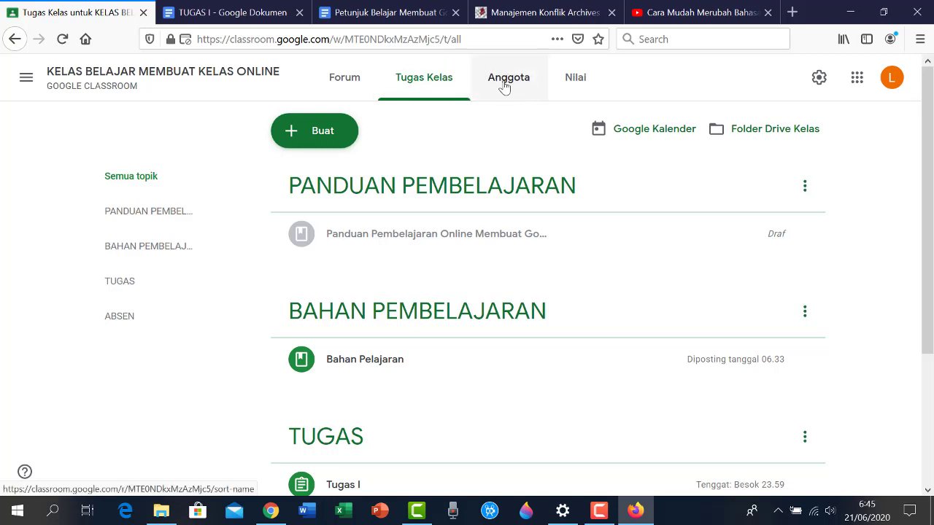
Open the Anggota page, opening and cancelling the Undang pengajar dialog
{"action": "left_click", "coordinate": [505, 86]}
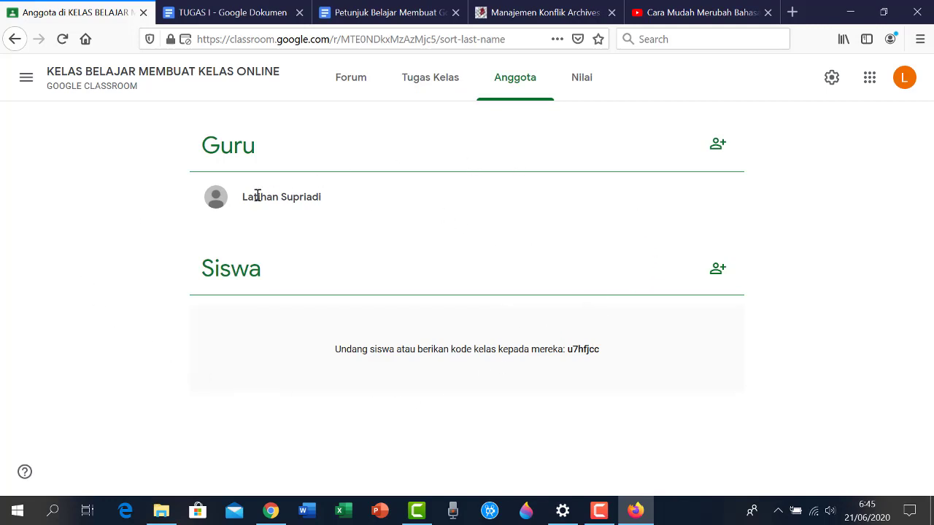
{"action": "left_click", "coordinate": [719, 145]}
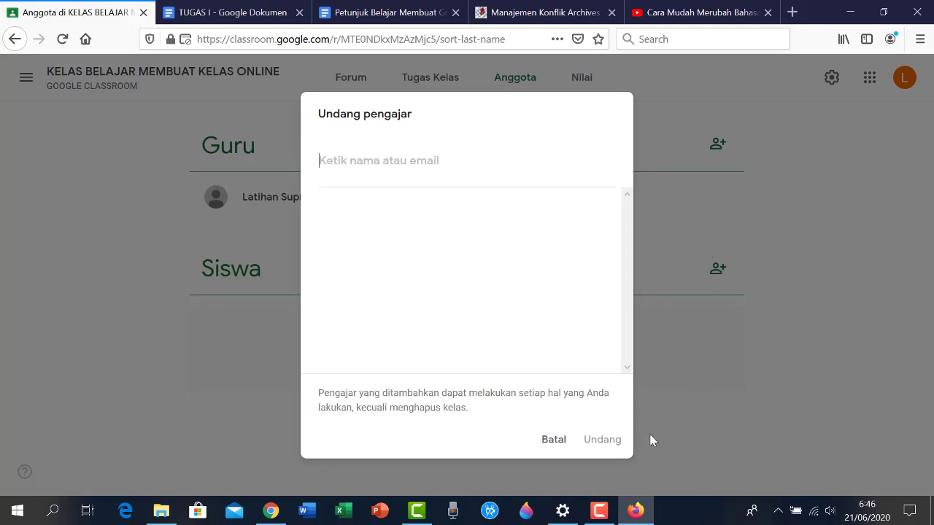
{"action": "left_click", "coordinate": [551, 445]}
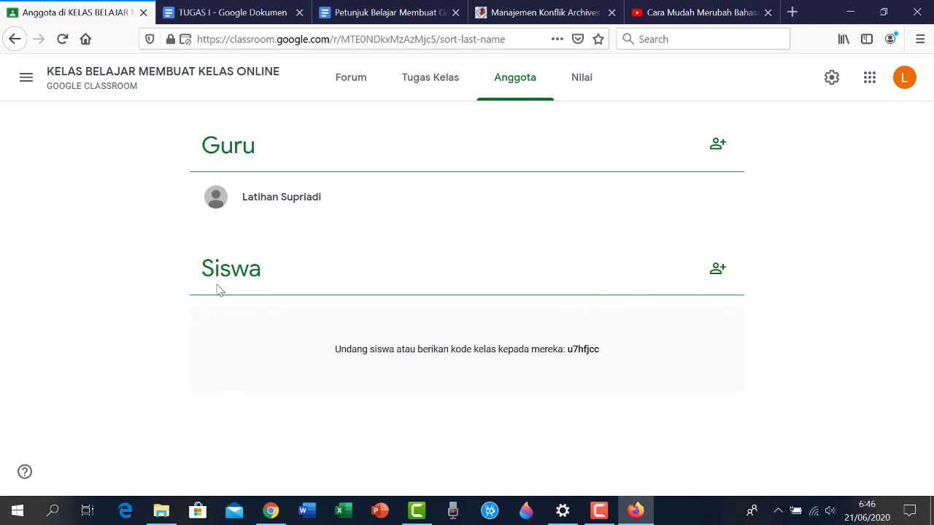
Invite two students to the class by entering their e-mail addresses
{"action": "left_click", "coordinate": [722, 275]}
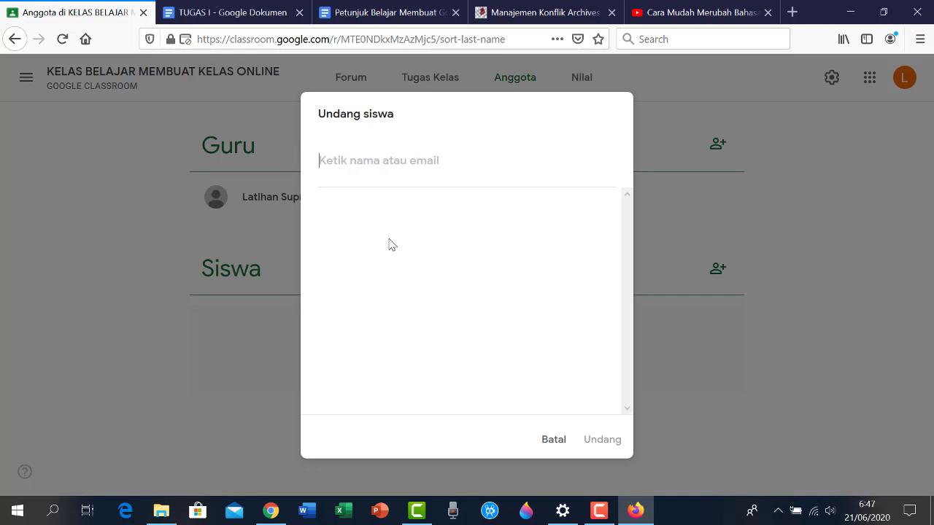
{"action": "type", "text": "https://youtu.be/6cPQsoSIZJ8"}
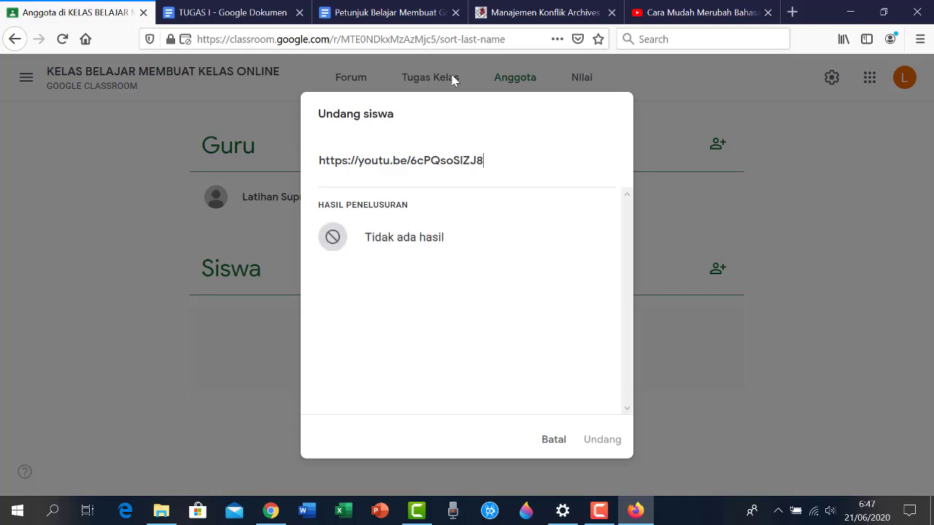
{"action": "key", "text": "ctrl+a"}
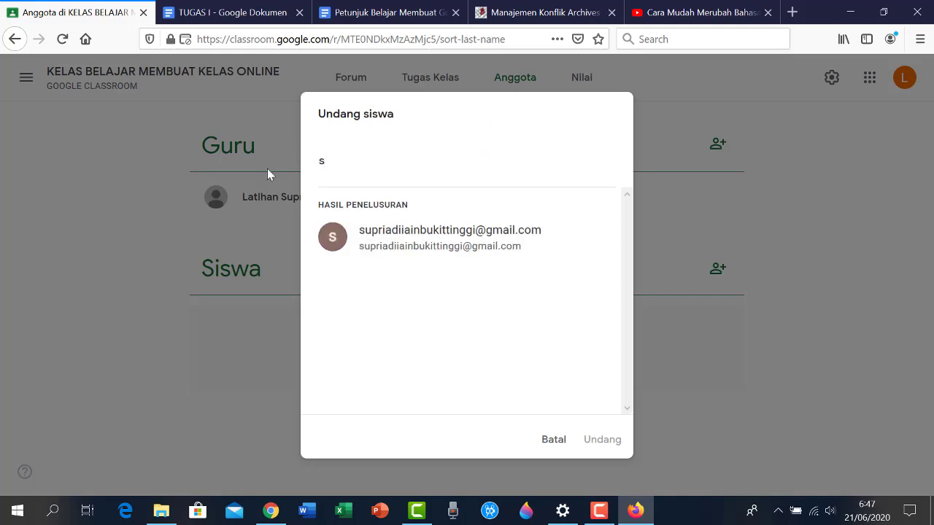
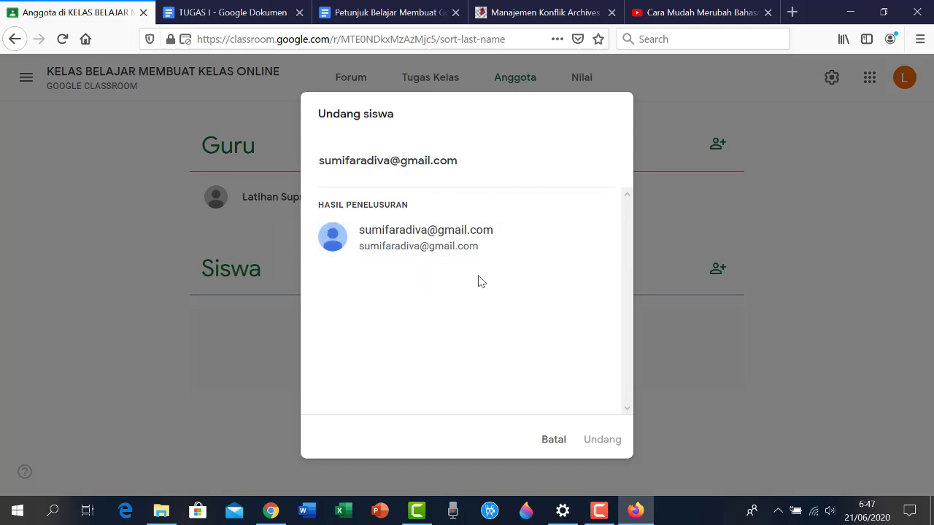
{"action": "left_click", "coordinate": [461, 246]}
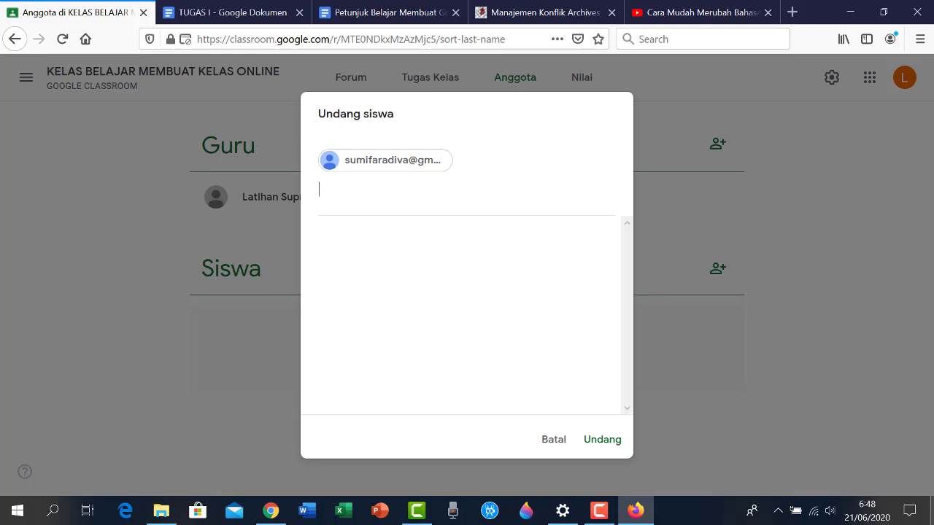
{"action": "type", "text": "s"}
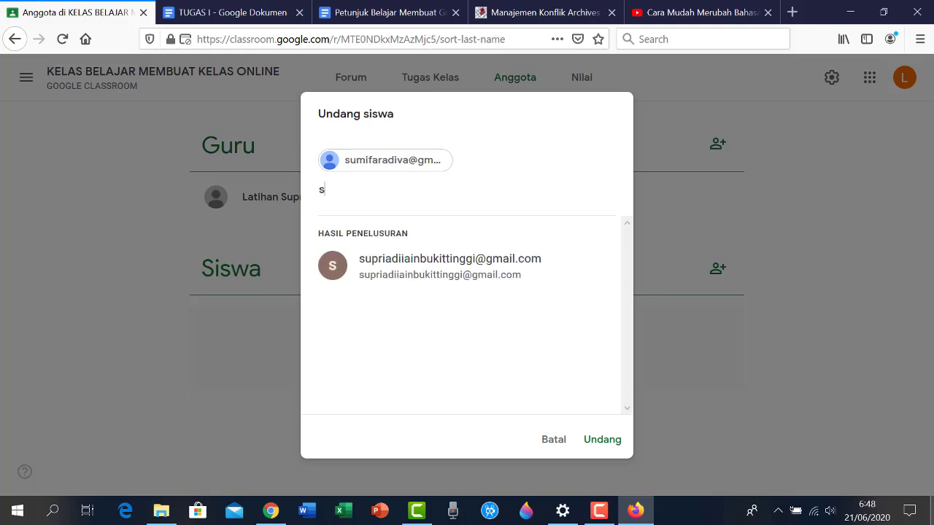
{"action": "left_click", "coordinate": [413, 273]}
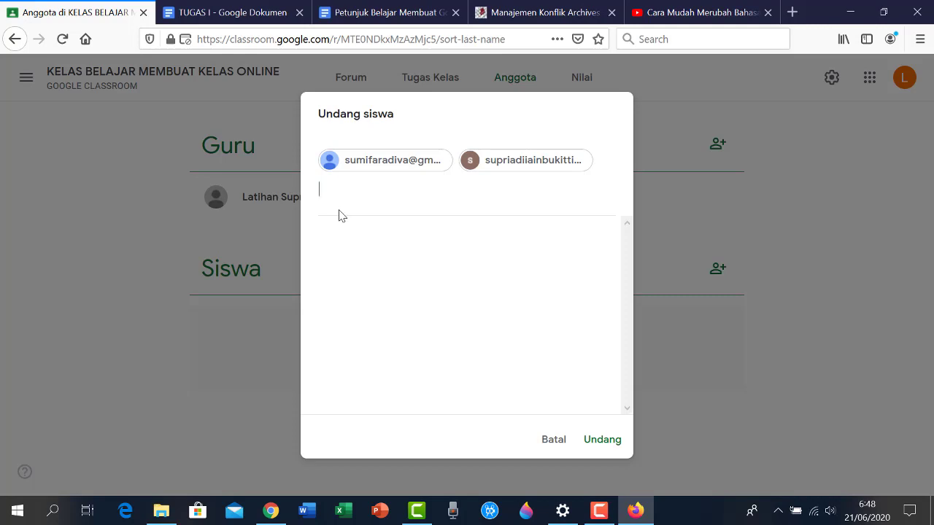
{"action": "left_click", "coordinate": [603, 441]}
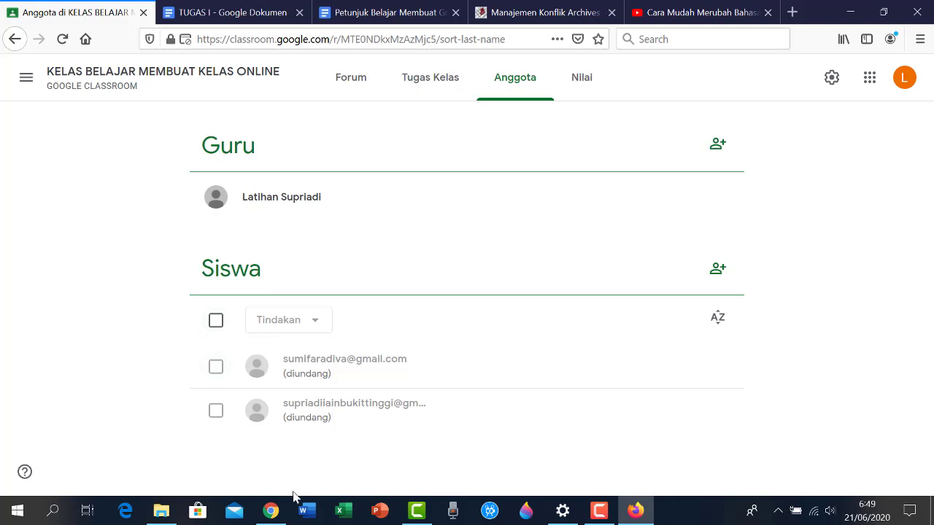
In the student's Gmail, open the class invitation e-mail and follow its JOIN link
{"action": "mouse_move", "coordinate": [272, 513]}
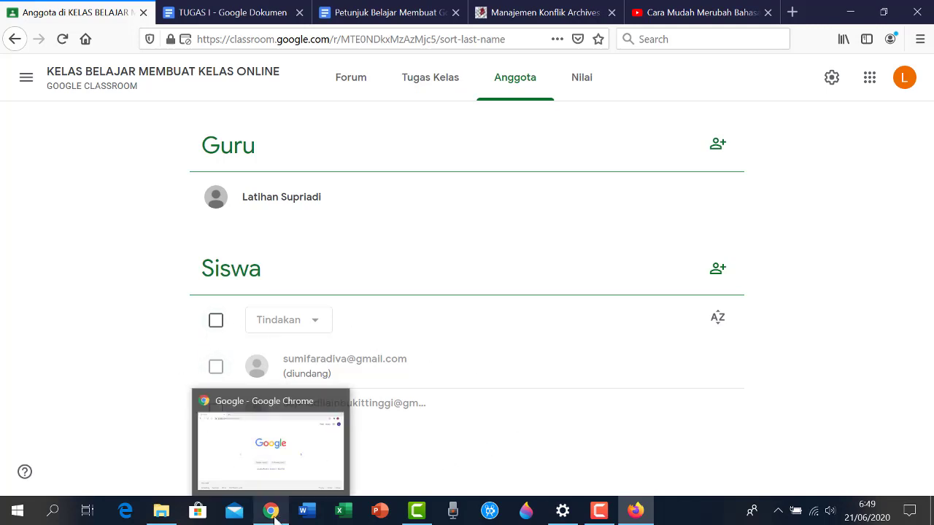
{"action": "left_click", "coordinate": [297, 447]}
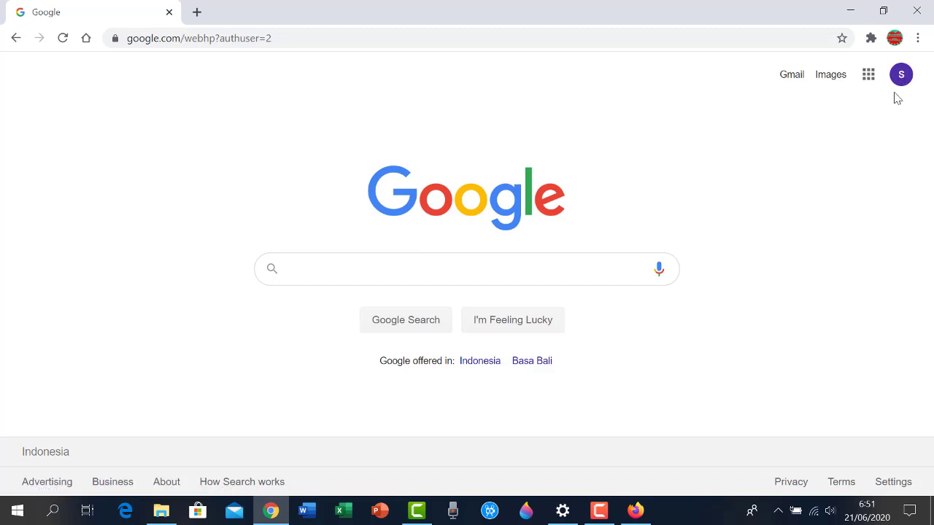
{"action": "left_click", "coordinate": [792, 74]}
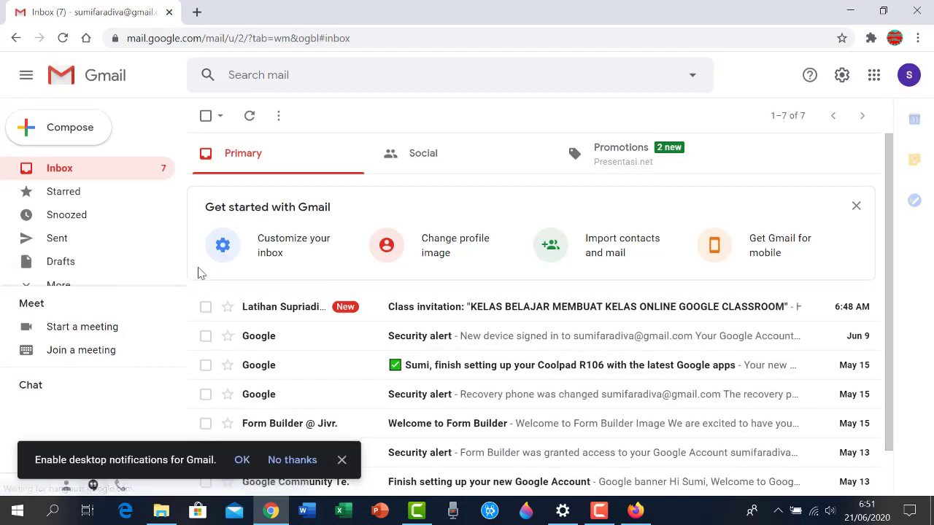
{"action": "scroll", "coordinate": [247, 291], "scroll_direction": "down", "scroll_amount": 1}
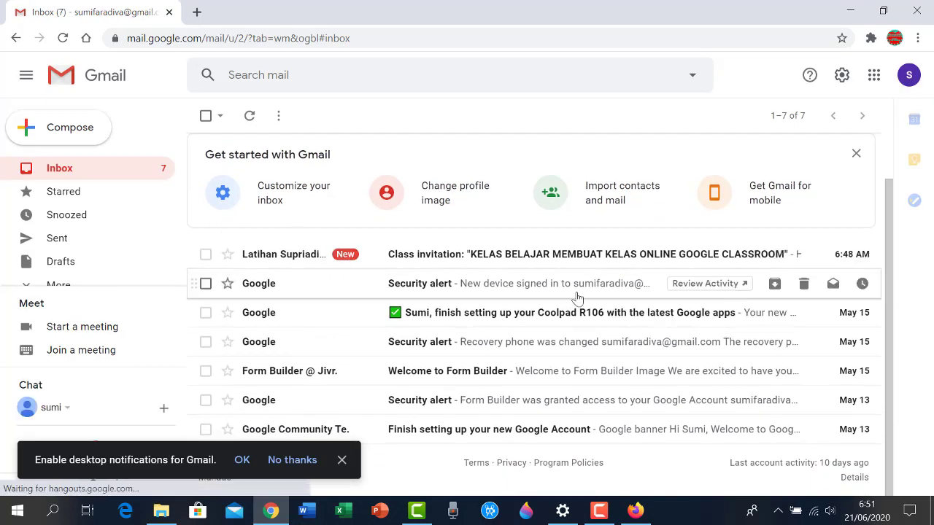
{"action": "left_click", "coordinate": [305, 259]}
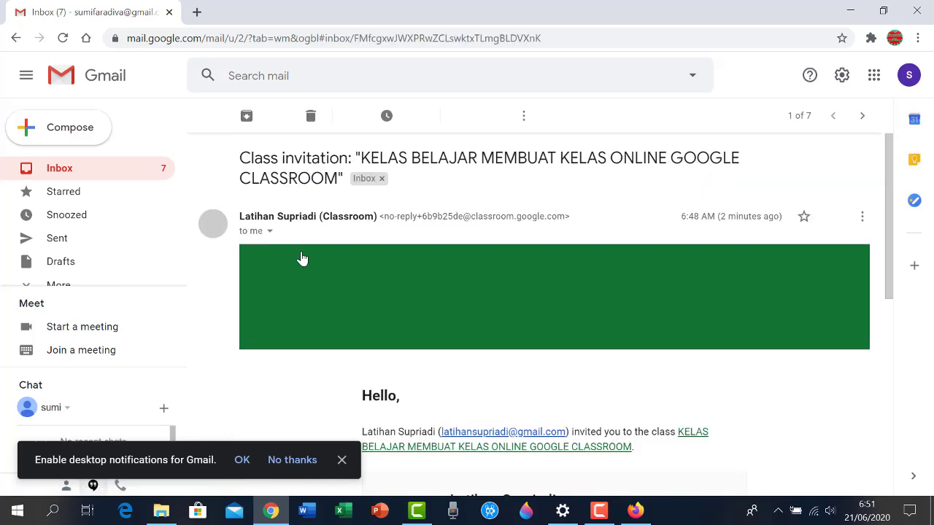
{"action": "scroll", "coordinate": [678, 355], "scroll_direction": "down", "scroll_amount": 2}
{"action": "scroll", "coordinate": [686, 336], "scroll_direction": "down", "scroll_amount": 2}
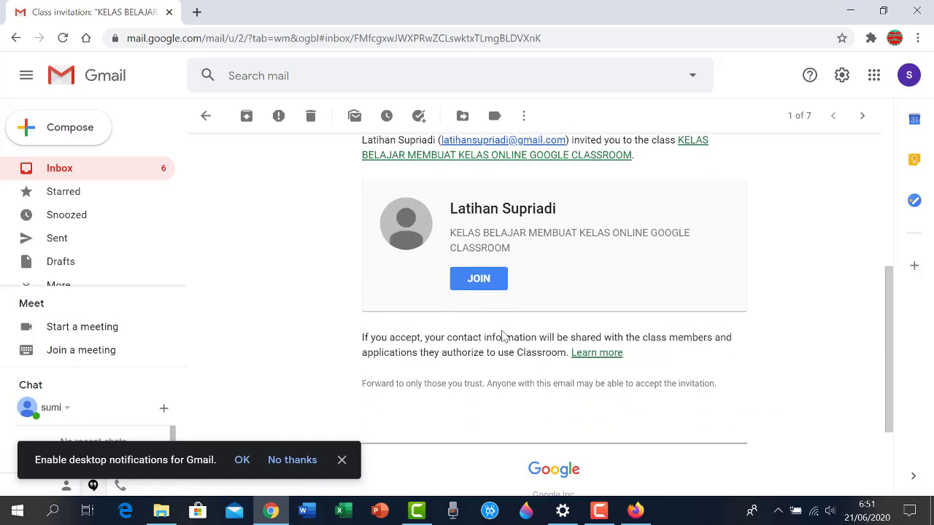
{"action": "left_click", "coordinate": [488, 281]}
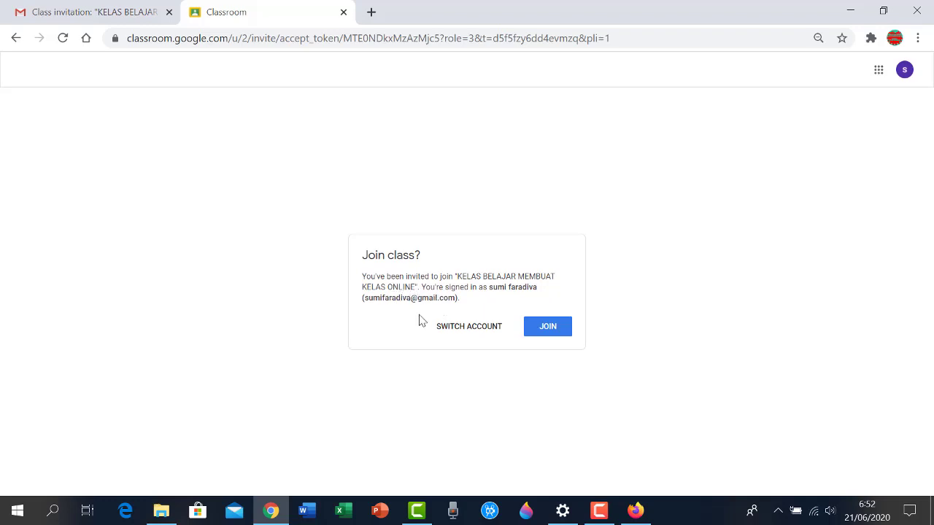
Join KELAS BELAJAR MEMBUAT KELAS ONLINE as the student and view its Classwork
{"action": "left_click", "coordinate": [550, 328]}
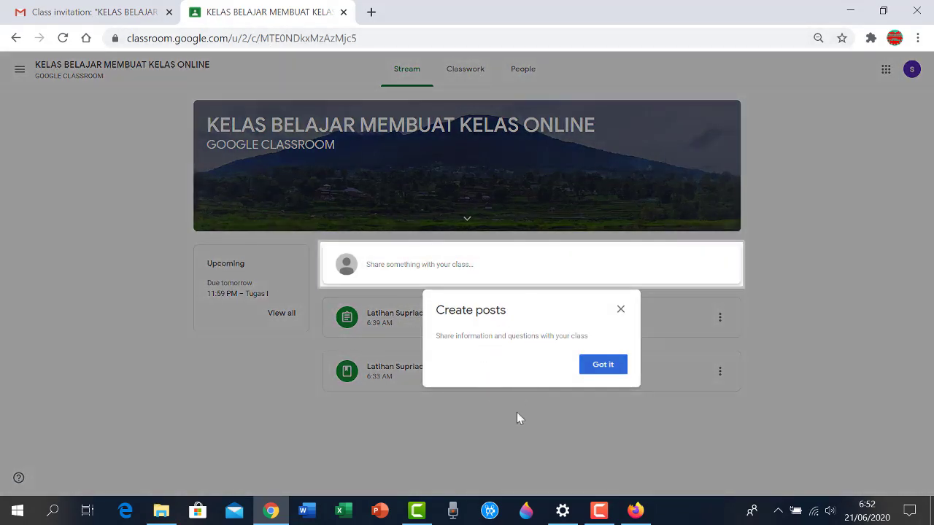
{"action": "left_click", "coordinate": [619, 367]}
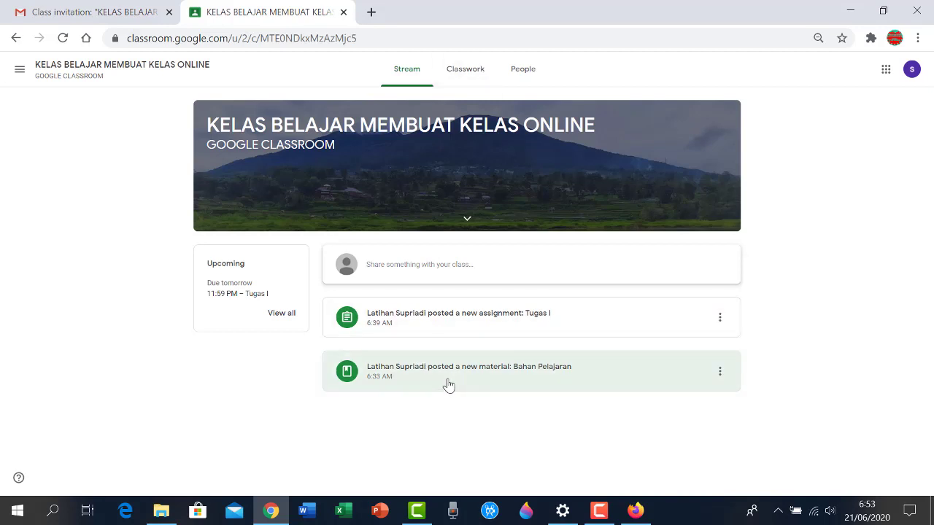
{"action": "left_click", "coordinate": [461, 76]}
{"action": "left_click", "coordinate": [434, 197]}
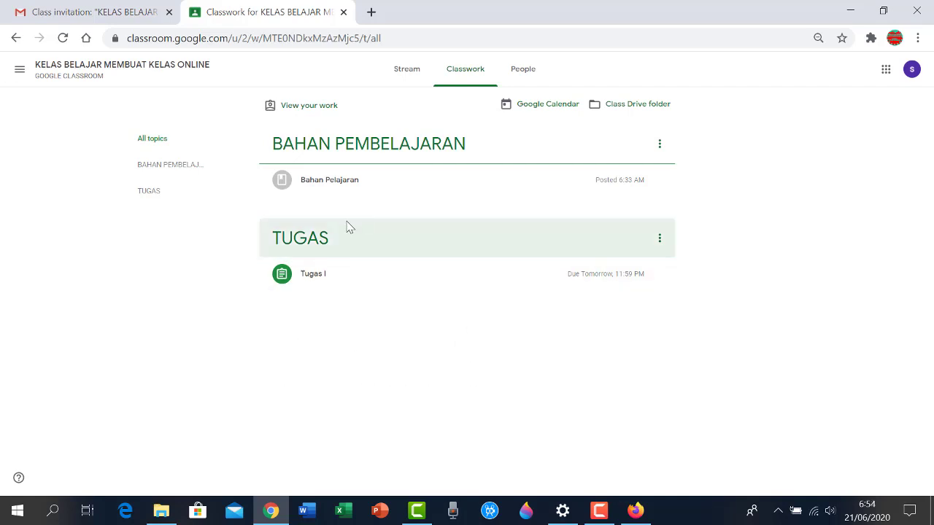
View the class's People page listing the teacher
{"action": "left_click", "coordinate": [523, 73]}
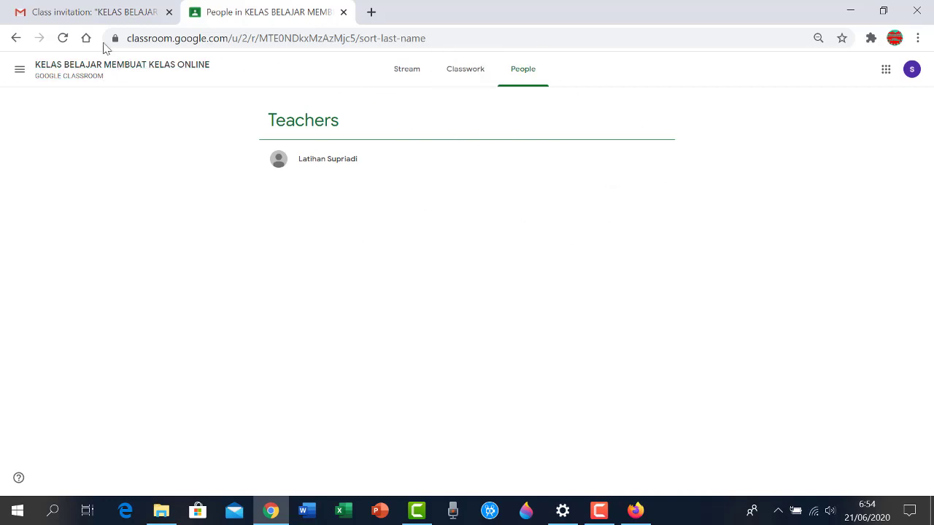
{"action": "left_click", "coordinate": [102, 13]}
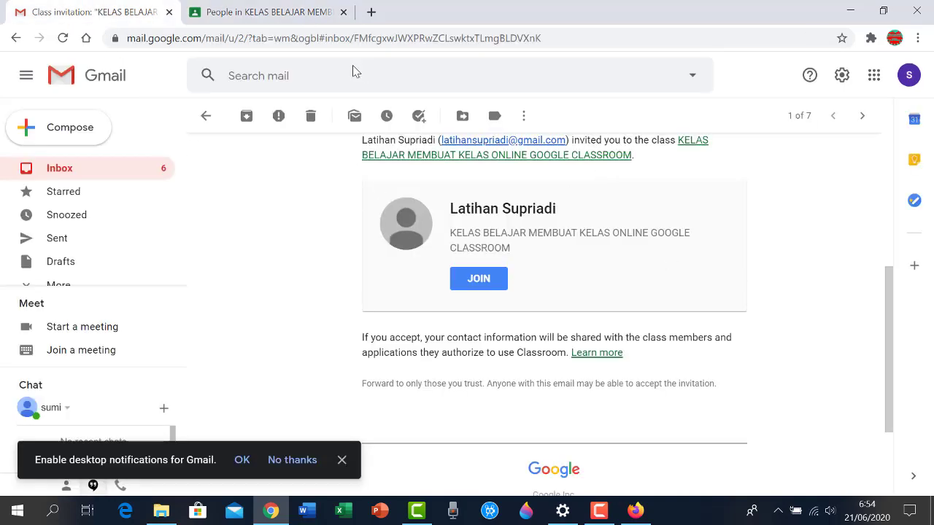
{"action": "left_click", "coordinate": [273, 11]}
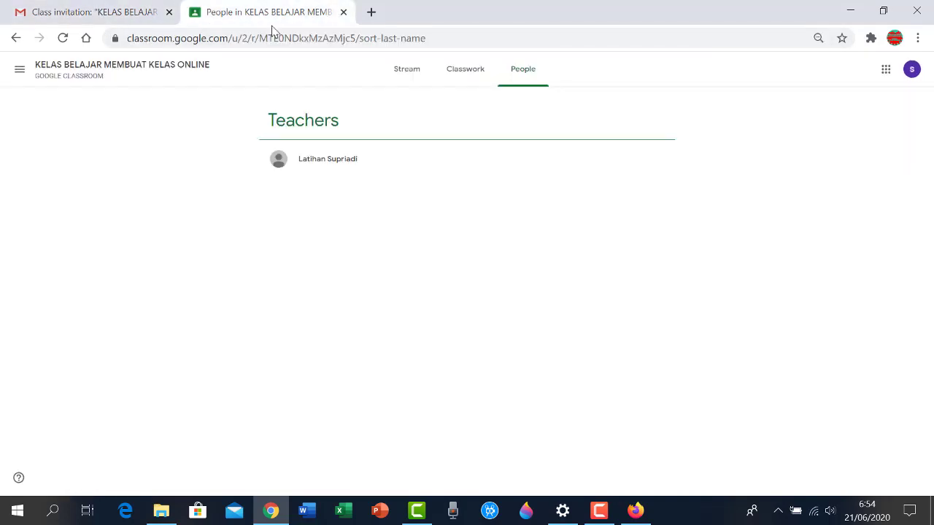
Open Classroom under another signed-in Google account from the account switcher
{"action": "left_click", "coordinate": [910, 71]}
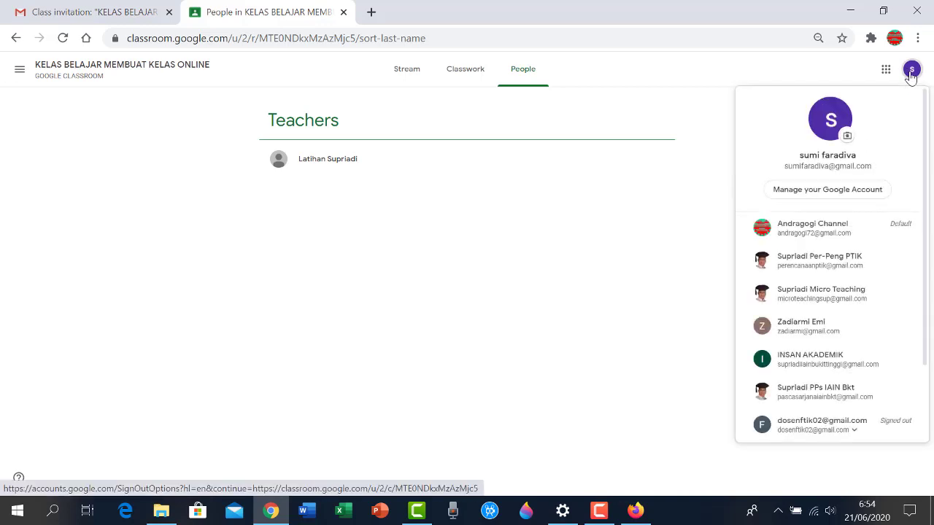
{"action": "left_click", "coordinate": [812, 363]}
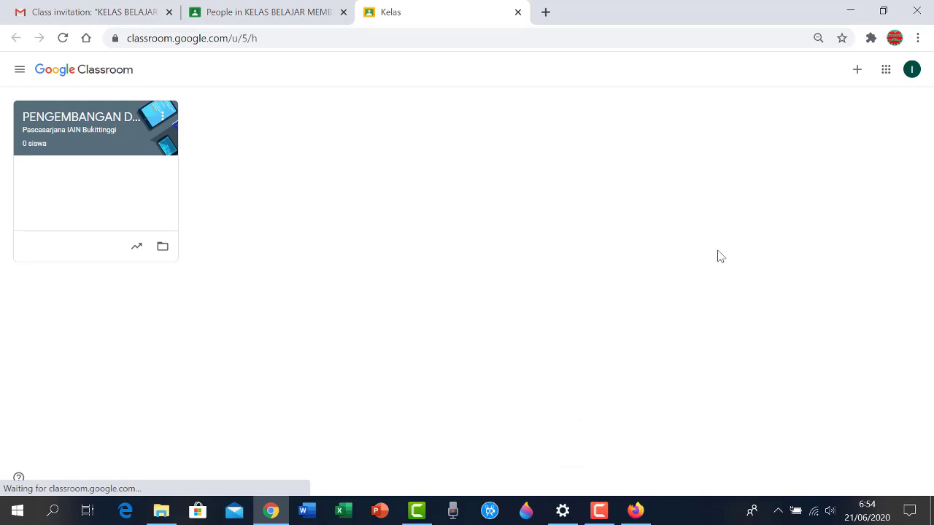
In the teacher's Firefox window, open the class Forum stream and dismiss the tour tips
{"action": "left_click", "coordinate": [637, 512]}
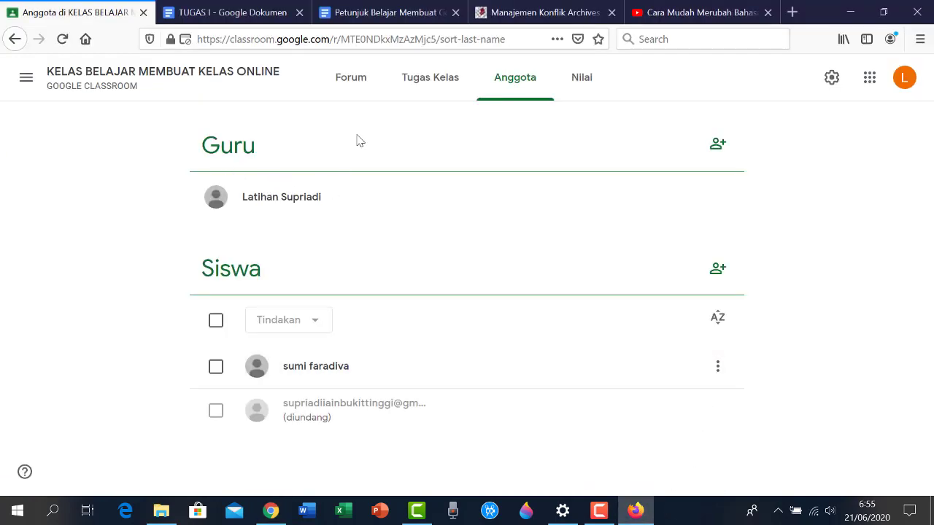
{"action": "left_click", "coordinate": [351, 80]}
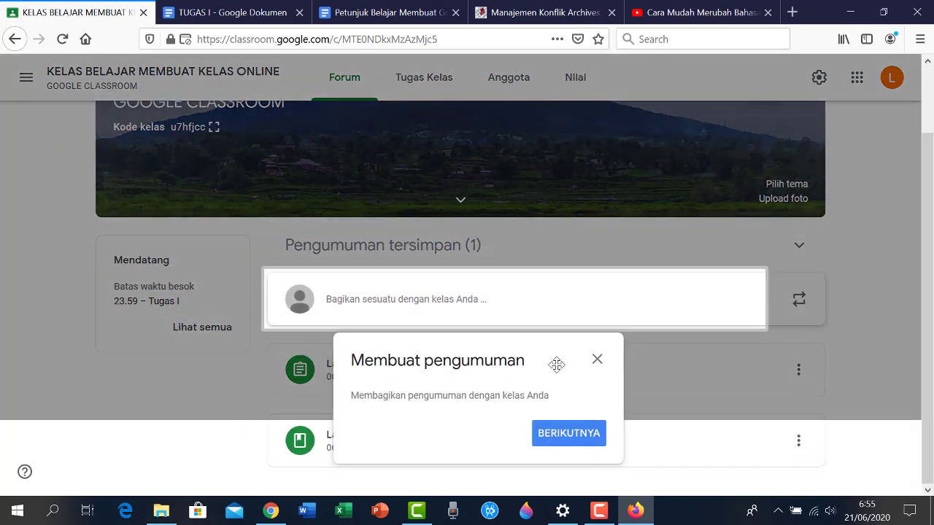
{"action": "left_click", "coordinate": [576, 434]}
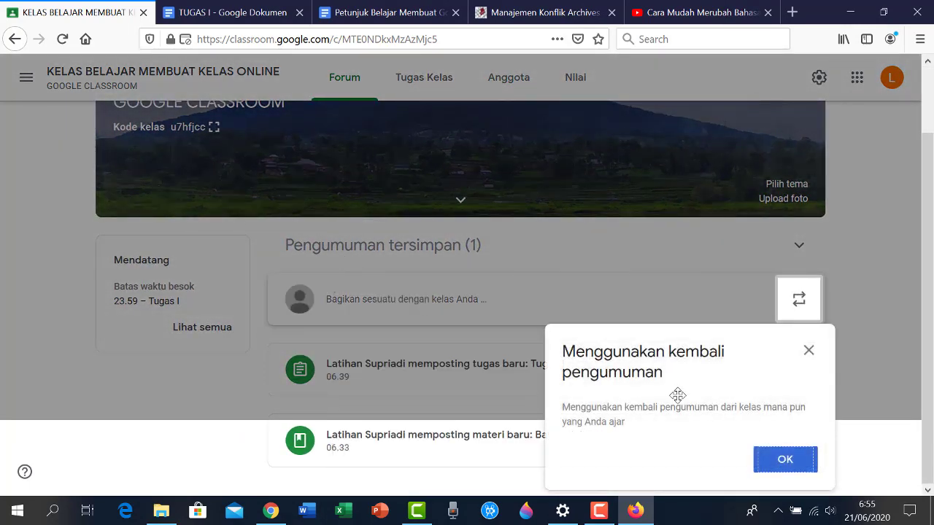
{"action": "left_click", "coordinate": [779, 459]}
{"action": "scroll", "coordinate": [172, 250], "scroll_direction": "up", "scroll_amount": 2}
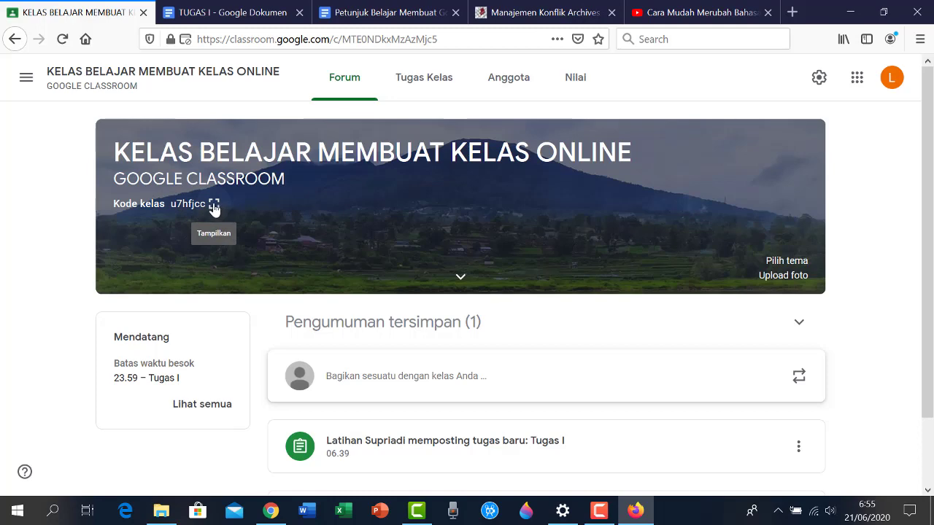
Enlarge the class join code, select it, and copy it to the clipboard
{"action": "left_click", "coordinate": [214, 207]}
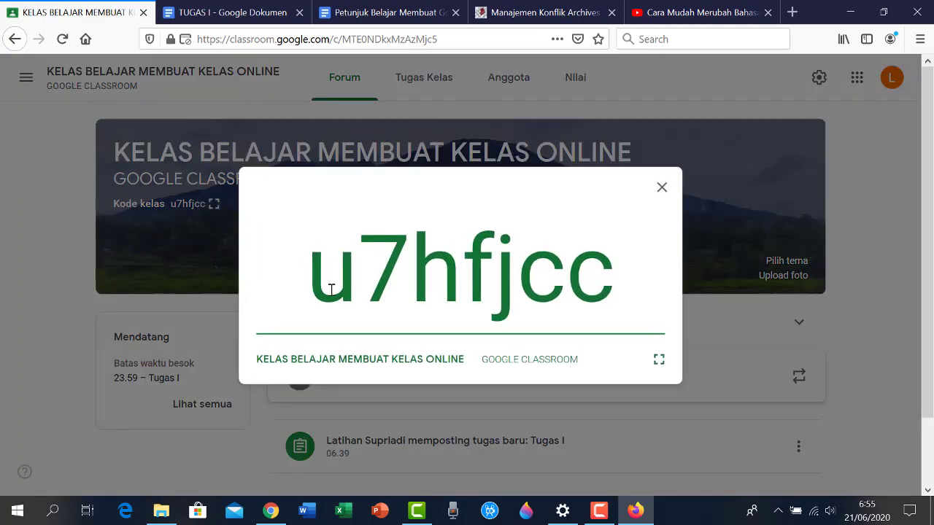
{"action": "left_click_drag", "start_coordinate": [332, 289], "coordinate": [594, 292]}
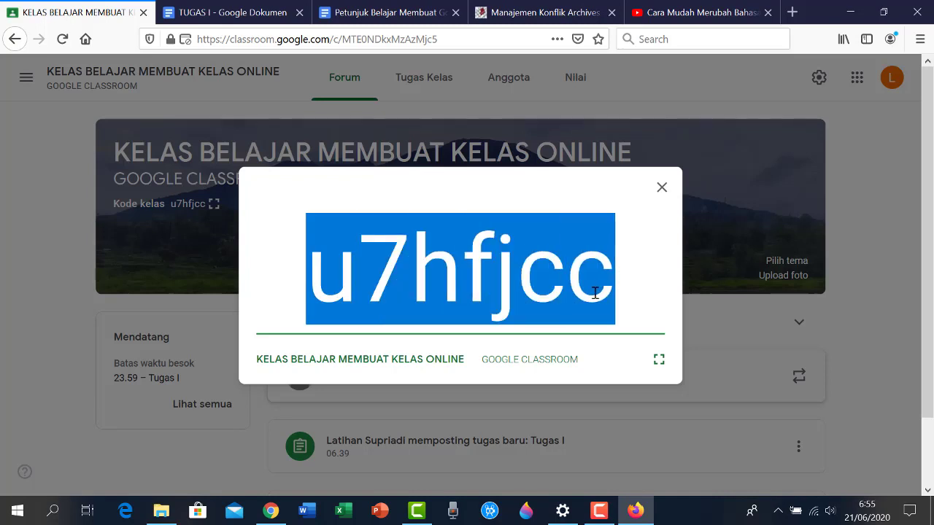
{"action": "right_click", "coordinate": [447, 270]}
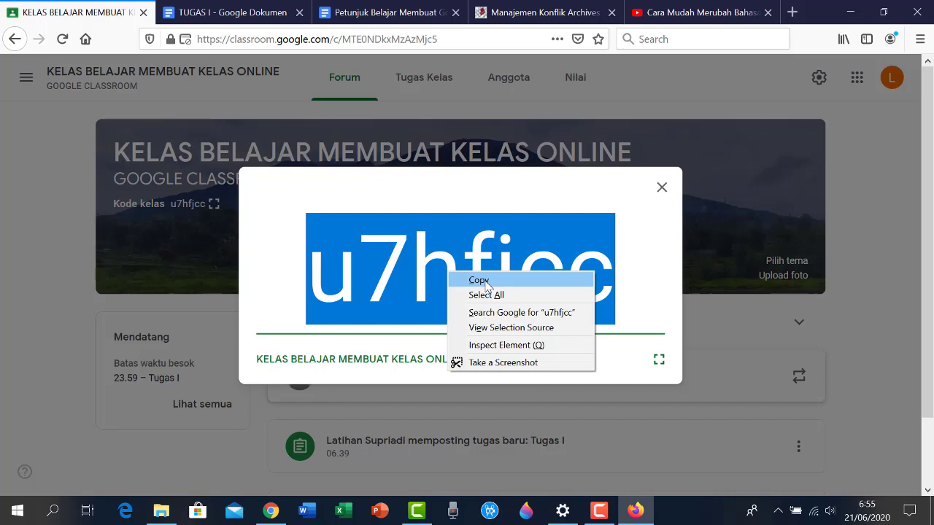
{"action": "left_click", "coordinate": [478, 280]}
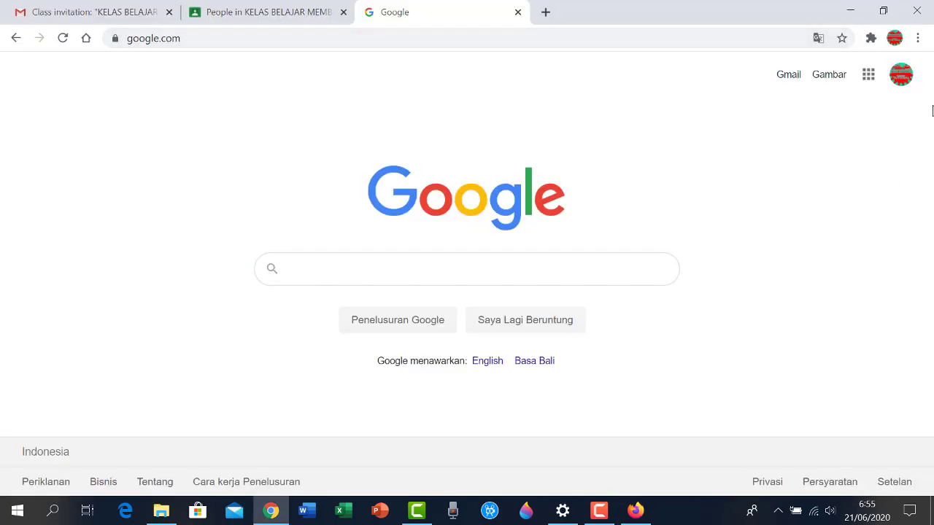
Switch Chrome to the other student account and open its Google Classroom class list
{"action": "left_click", "coordinate": [900, 84]}
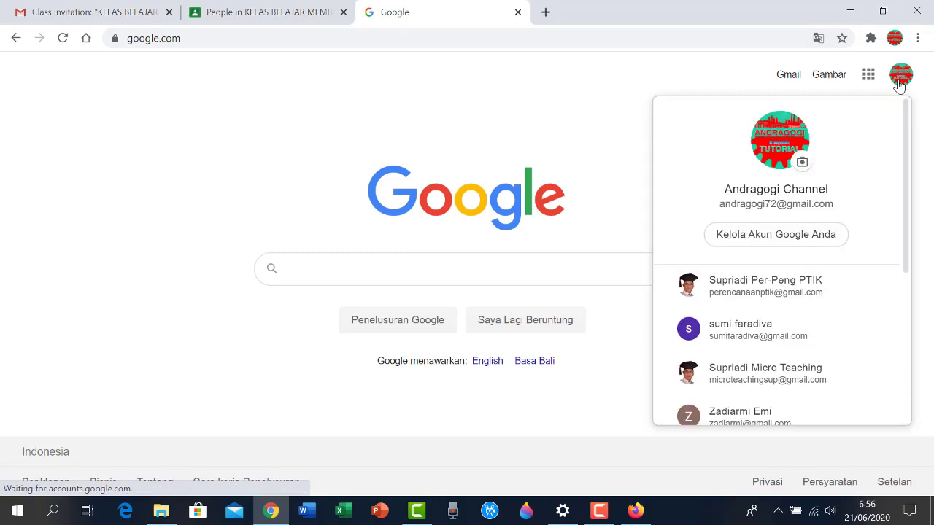
{"action": "scroll", "coordinate": [818, 234], "scroll_direction": "down", "scroll_amount": 3}
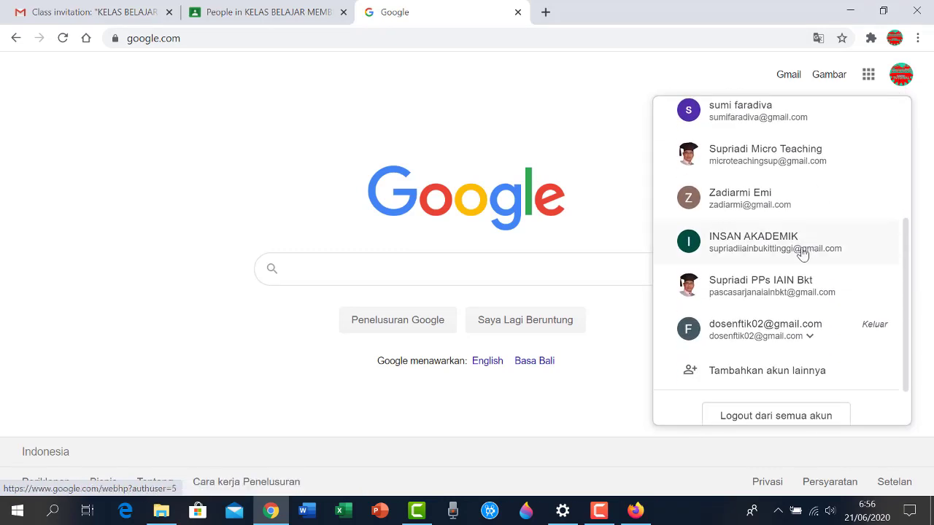
{"action": "left_click", "coordinate": [751, 250]}
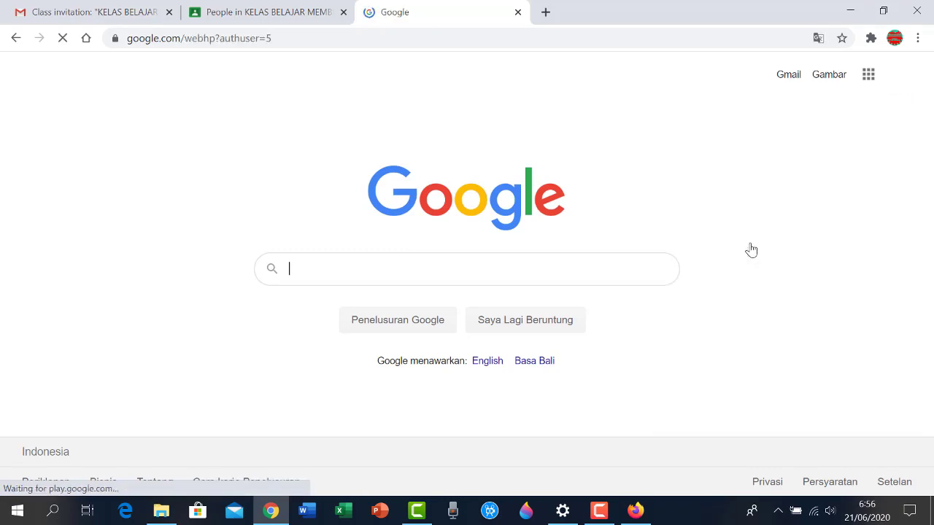
{"action": "left_click", "coordinate": [868, 77]}
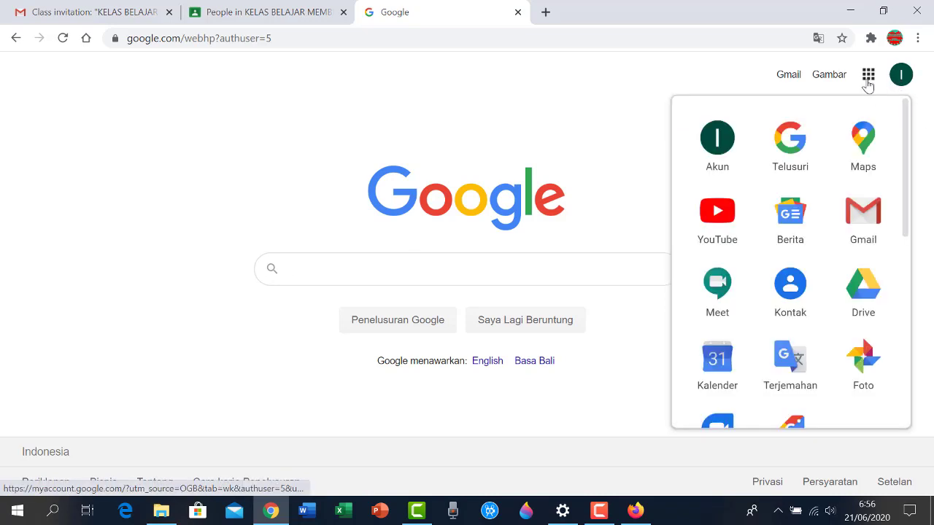
{"action": "scroll", "coordinate": [808, 171], "scroll_direction": "down", "scroll_amount": 4}
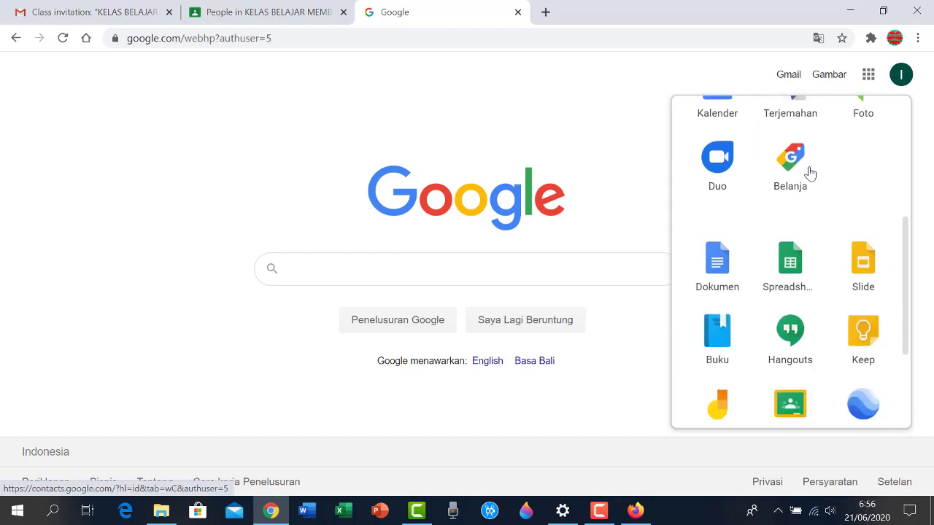
{"action": "scroll", "coordinate": [809, 171], "scroll_direction": "down", "scroll_amount": 2}
{"action": "left_click", "coordinate": [793, 333]}
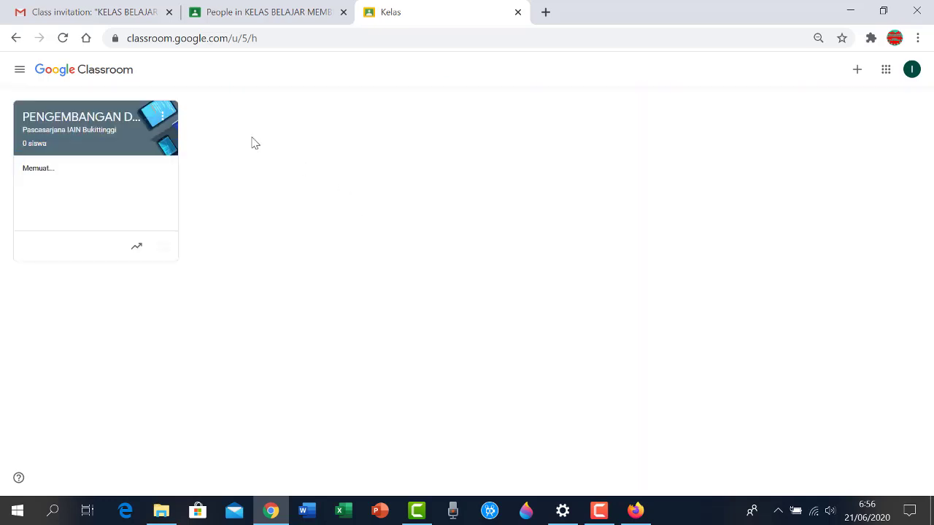
Join KELAS BELAJAR MEMBUAT KELAS ONLINE via Gabung ke kelas, pasting the copied class code
{"action": "left_click", "coordinate": [858, 76]}
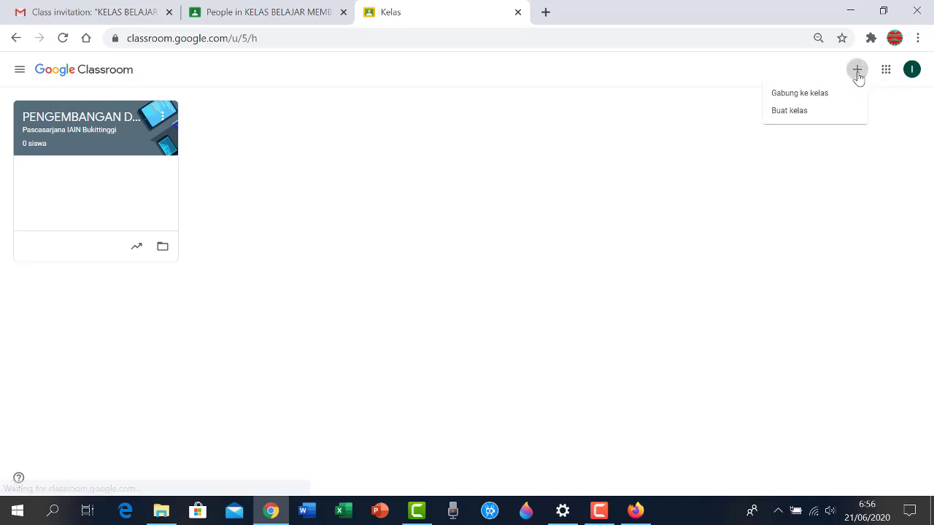
{"action": "left_click", "coordinate": [814, 99]}
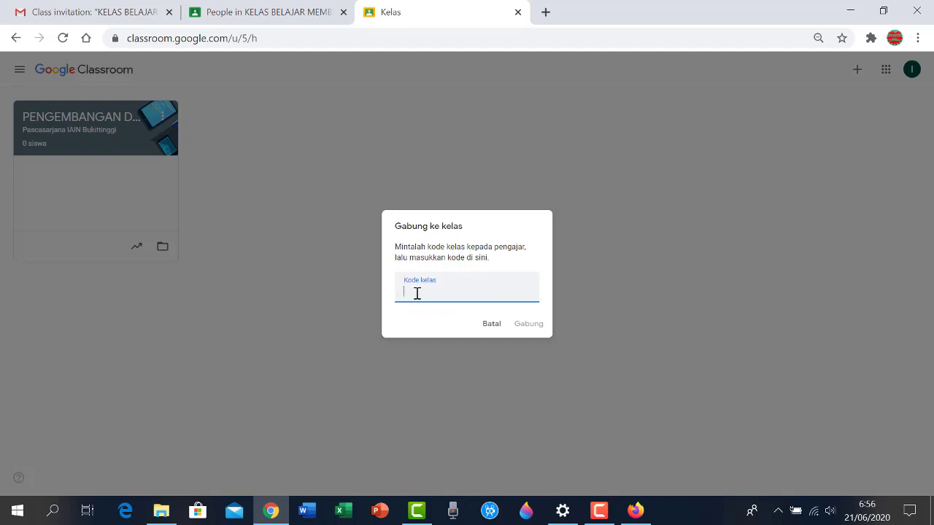
{"action": "right_click", "coordinate": [416, 294]}
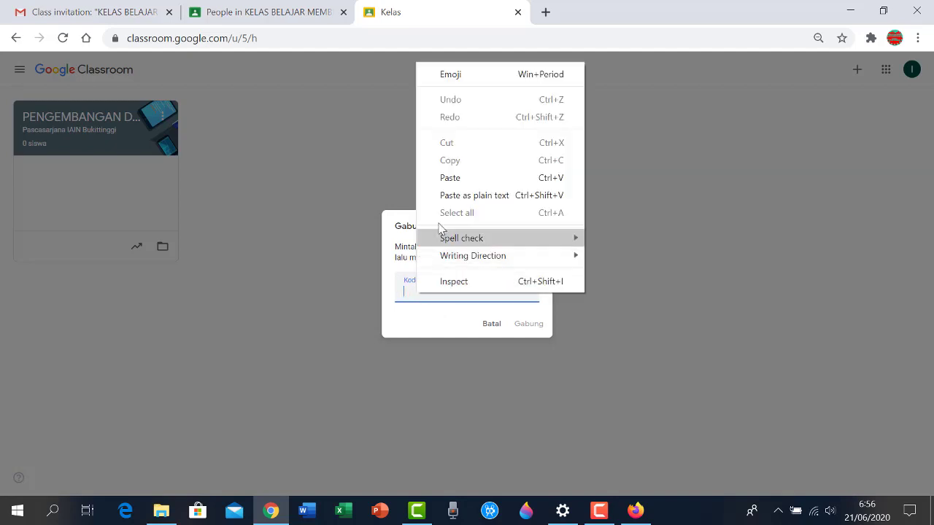
{"action": "left_click", "coordinate": [447, 184]}
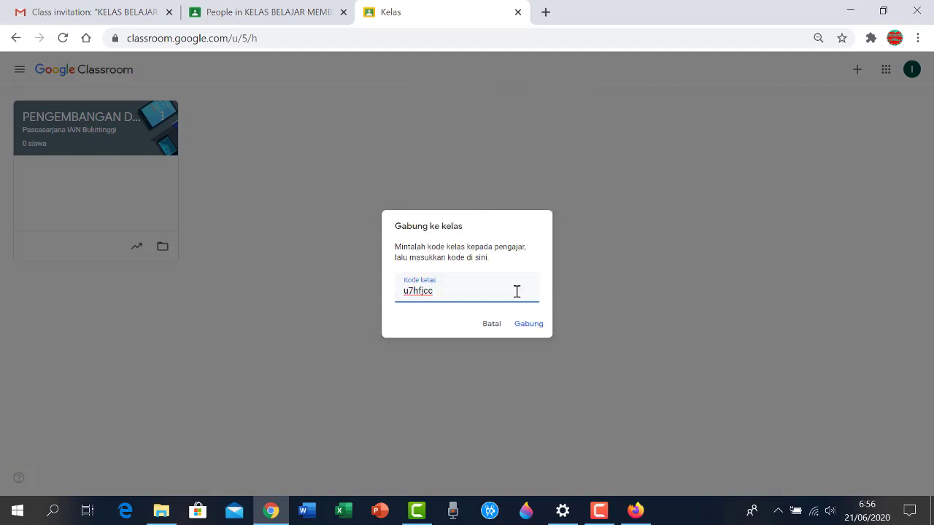
{"action": "left_click", "coordinate": [526, 329]}
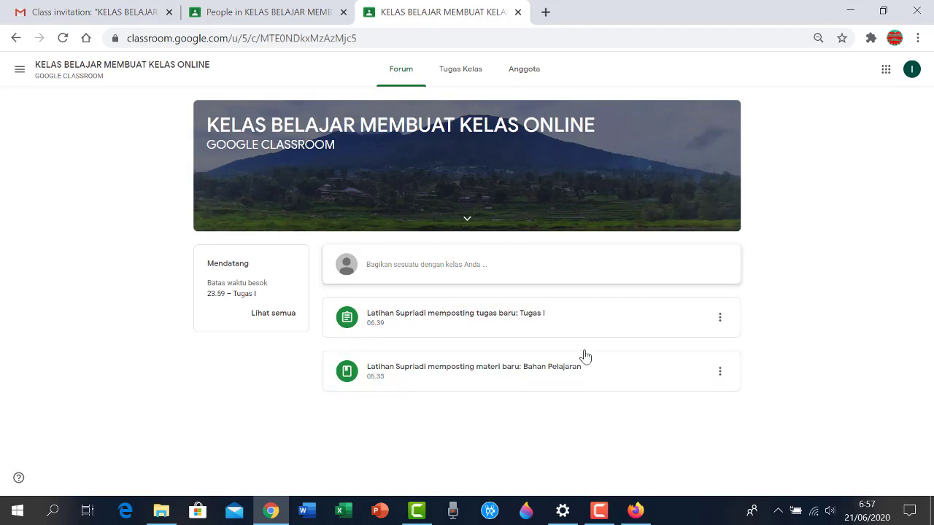
Check the Anggota list showing the teacher and one classmate, then return to the teacher's browser
{"action": "left_click", "coordinate": [523, 76]}
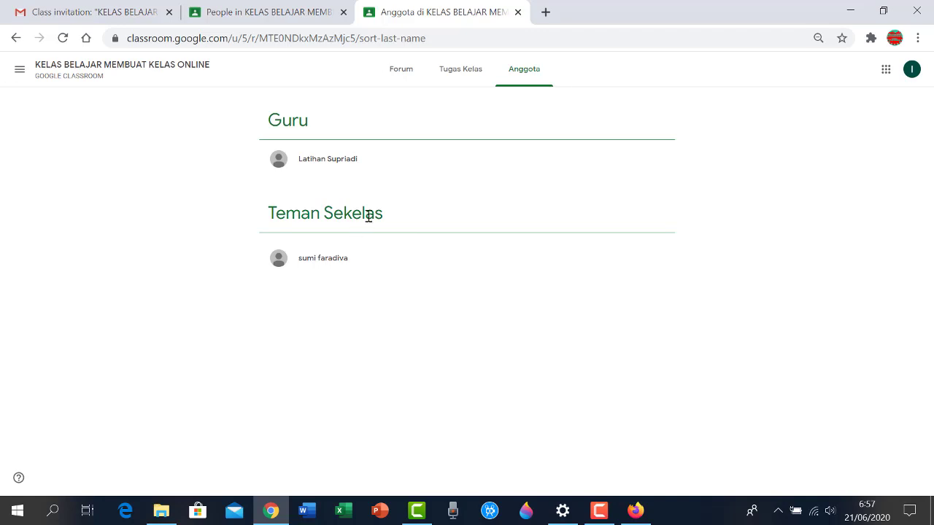
{"action": "left_click", "coordinate": [636, 512]}
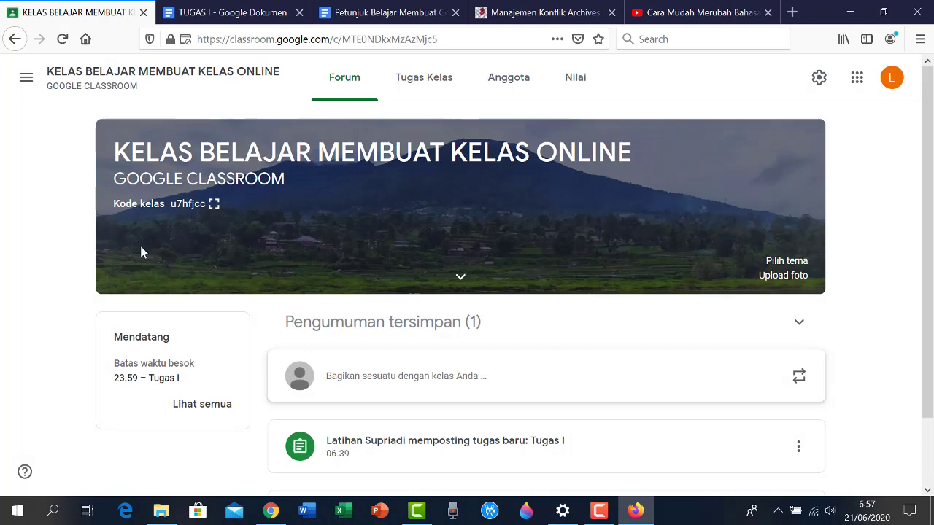
Open the teacher's Anggota roster, now listing two joined students under Siswa
{"action": "scroll", "coordinate": [142, 247], "scroll_direction": "down", "scroll_amount": 1}
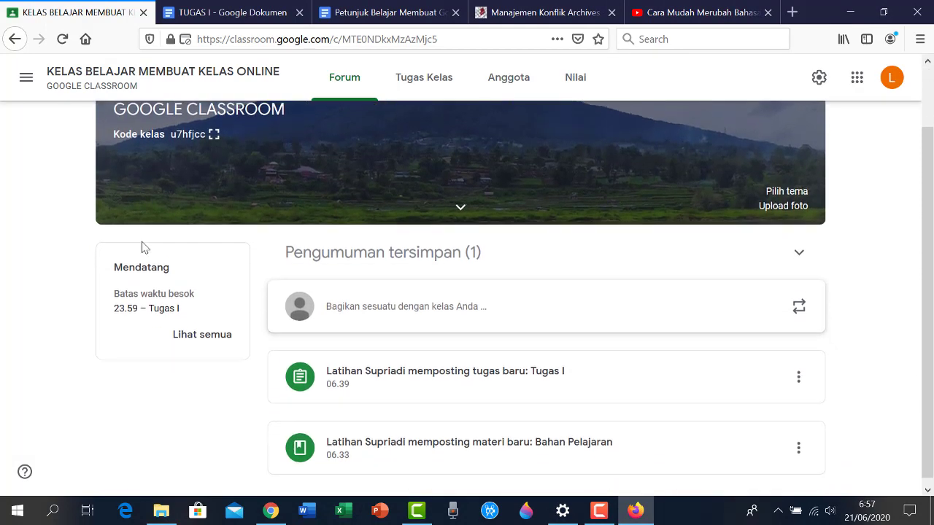
{"action": "left_click", "coordinate": [511, 83]}
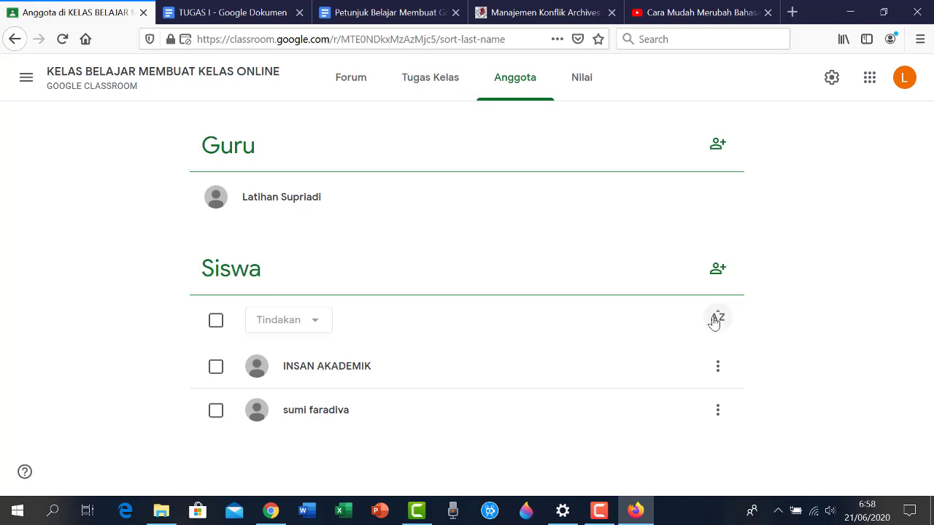
Tick all students, look over the A-Z sort options, then clear the selection
{"action": "left_click", "coordinate": [216, 321]}
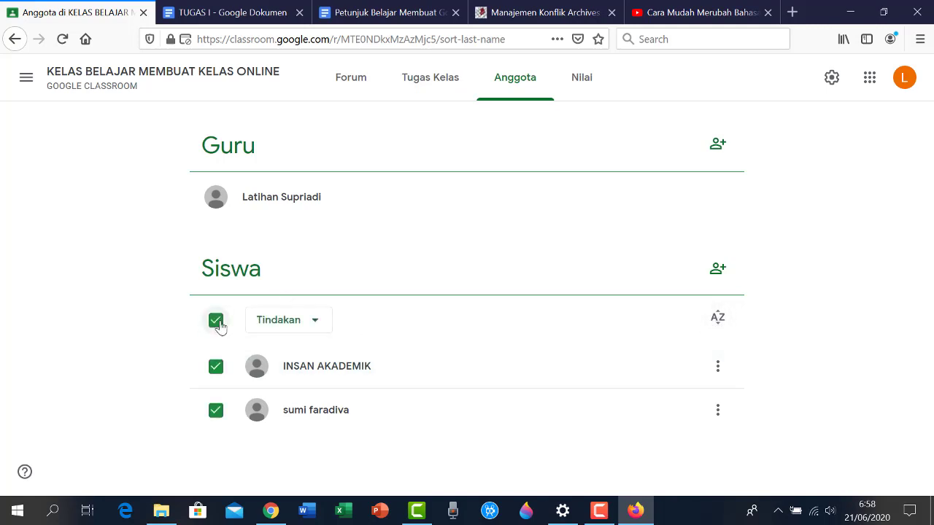
{"action": "left_click", "coordinate": [721, 321]}
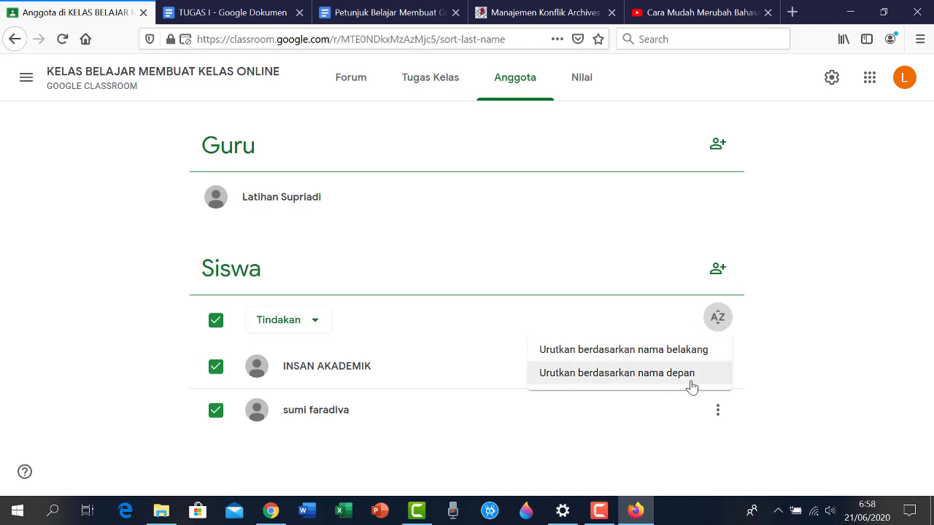
{"action": "left_click", "coordinate": [800, 355]}
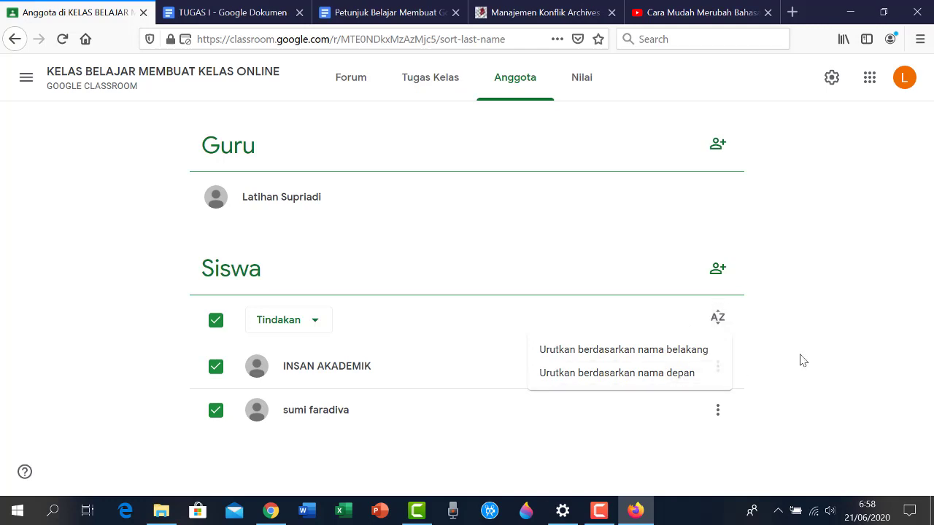
{"action": "left_click", "coordinate": [217, 325]}
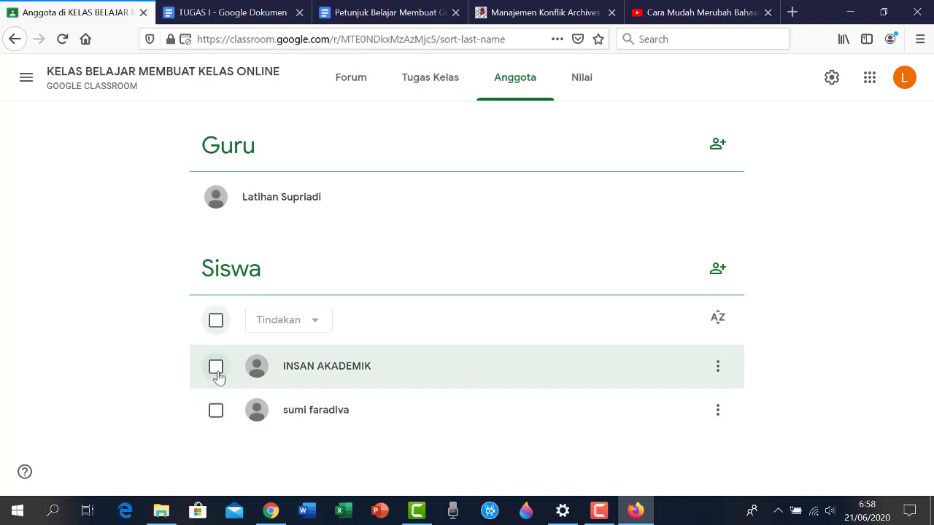
Select only the second student and review the Tindakan actions without applying any
{"action": "left_click", "coordinate": [216, 412]}
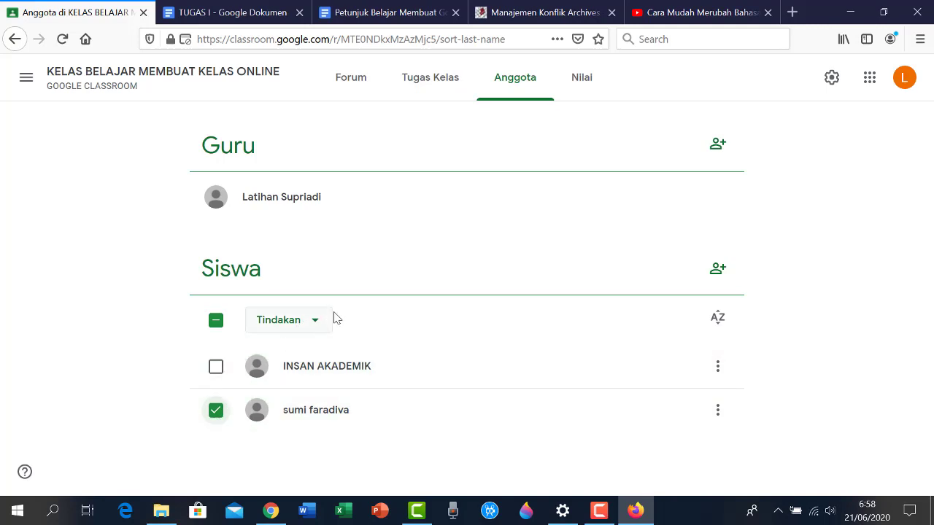
{"action": "left_click", "coordinate": [319, 326]}
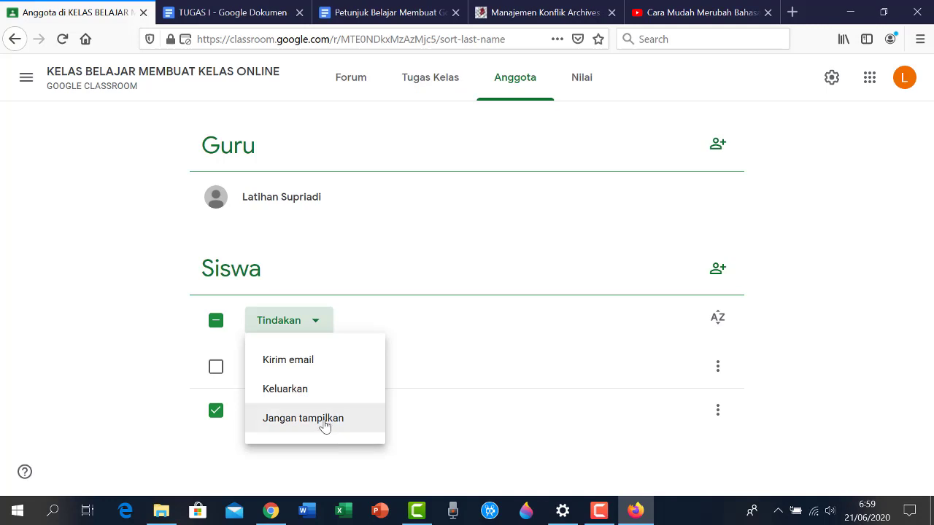
{"action": "left_click", "coordinate": [402, 435]}
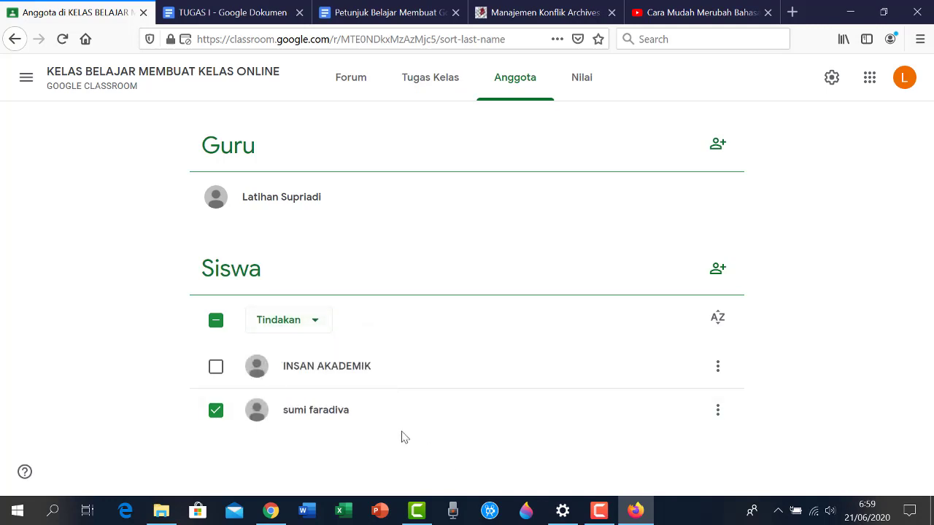
{"action": "left_click", "coordinate": [317, 320]}
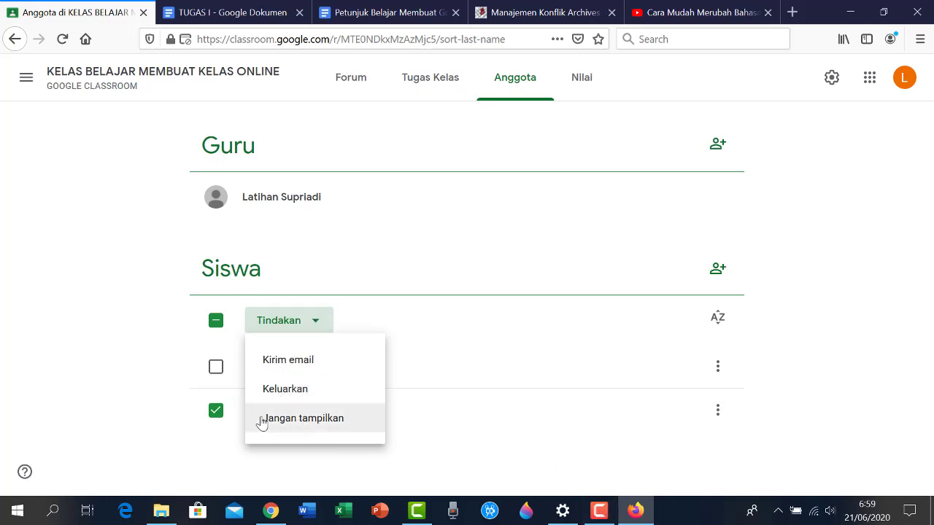
{"action": "left_click", "coordinate": [232, 470]}
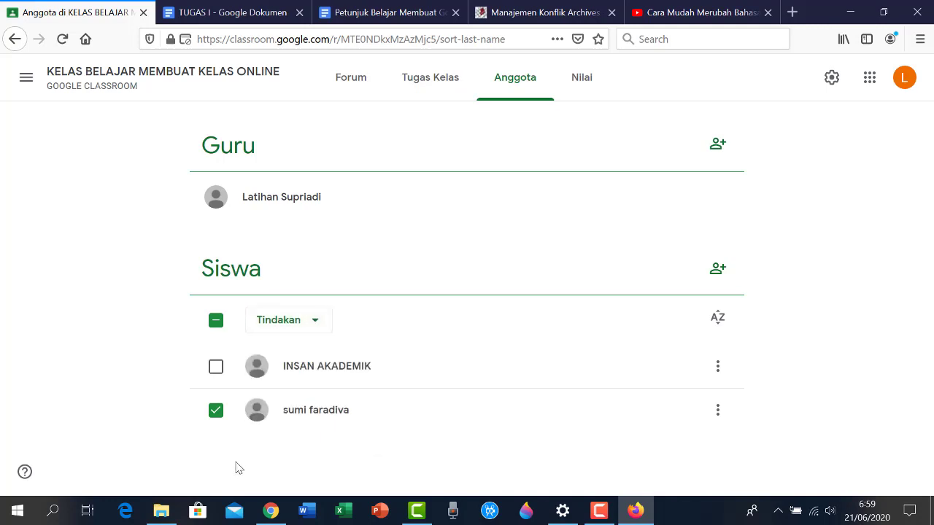
{"action": "left_click", "coordinate": [581, 81]}
Dismiss the Nilai gradebook tip to show both students against Tugas I out of 100
{"action": "left_click", "coordinate": [746, 259]}
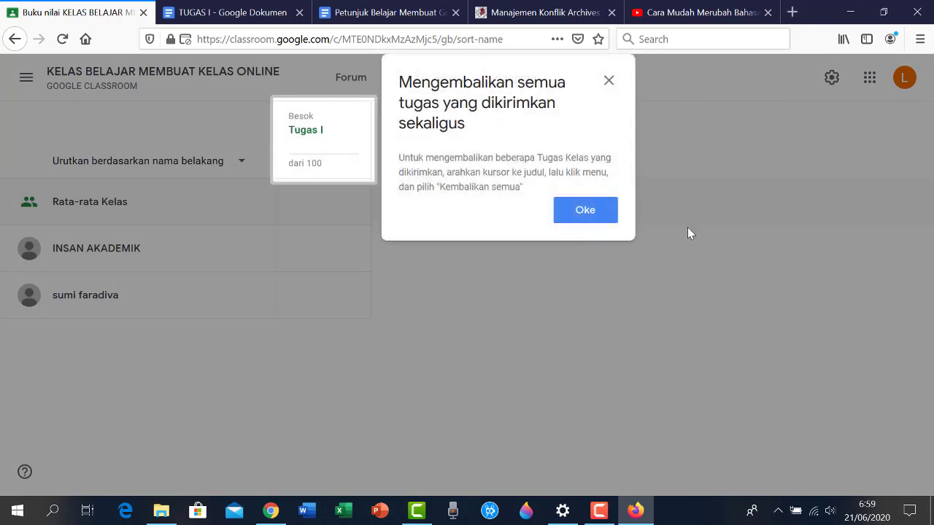
{"action": "left_click", "coordinate": [586, 210]}
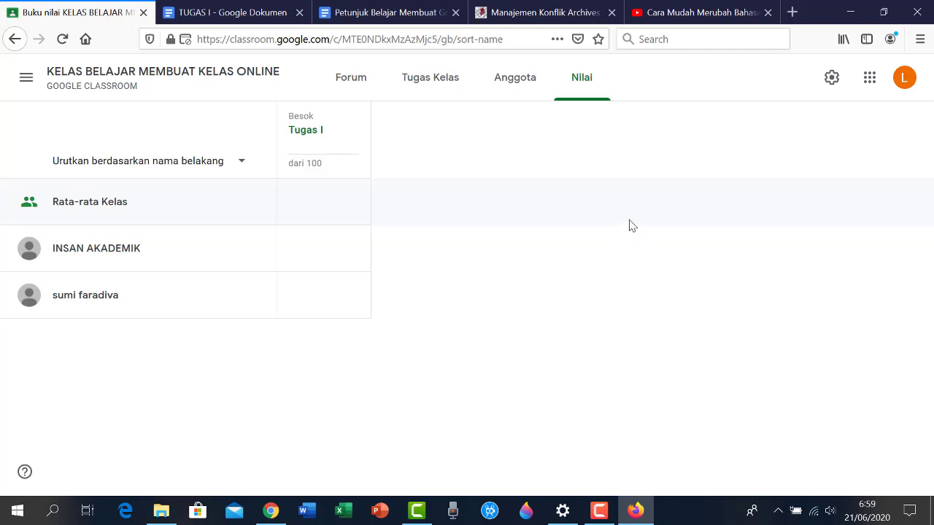
Create a new classwork topic named PENILAIAN
{"action": "scroll", "coordinate": [419, 203], "scroll_direction": "down", "scroll_amount": 2}
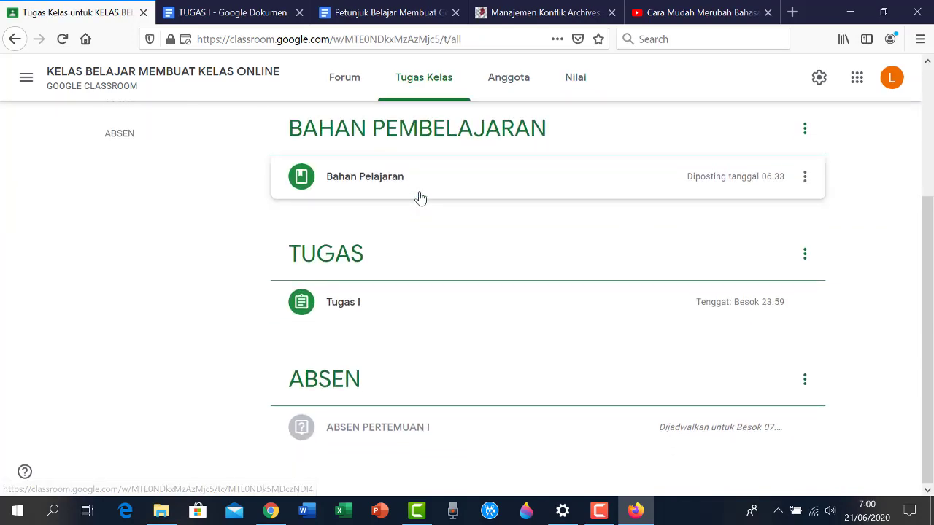
{"action": "scroll", "coordinate": [367, 258], "scroll_direction": "up", "scroll_amount": 3}
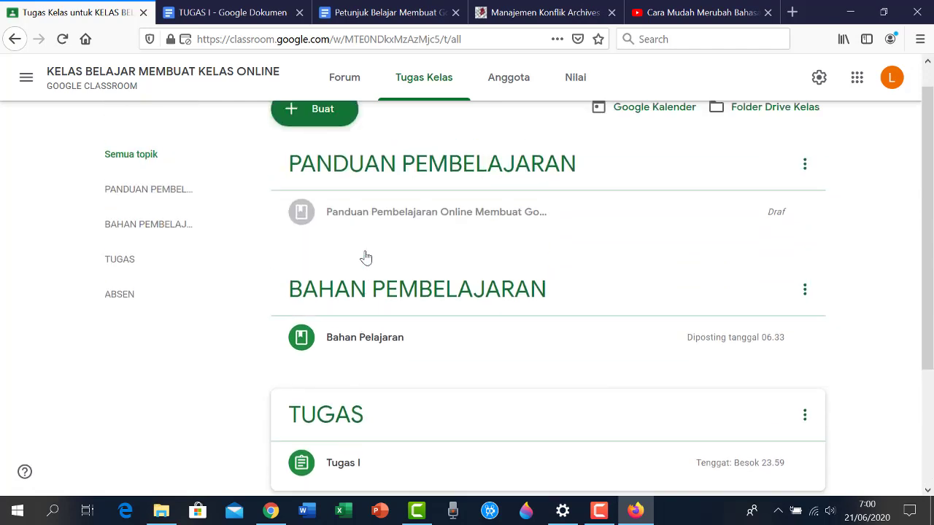
{"action": "left_click", "coordinate": [298, 139]}
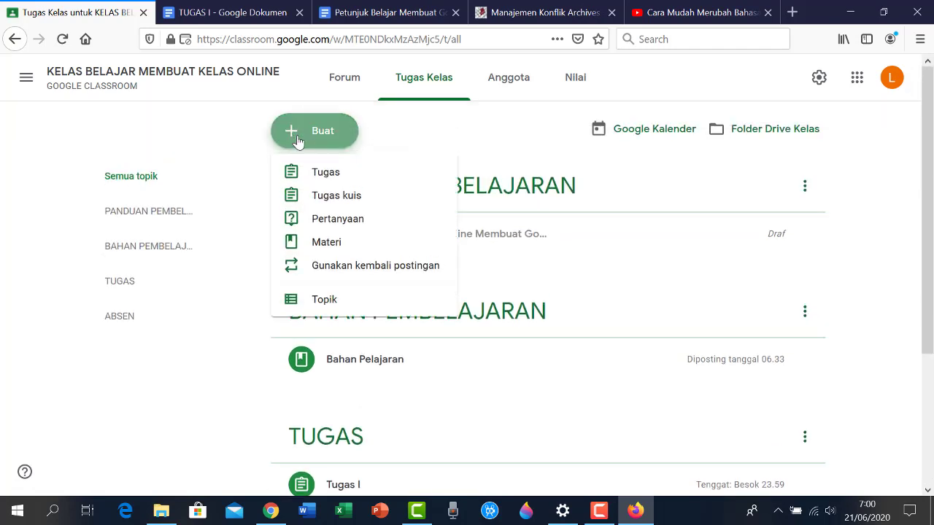
{"action": "left_click", "coordinate": [319, 310]}
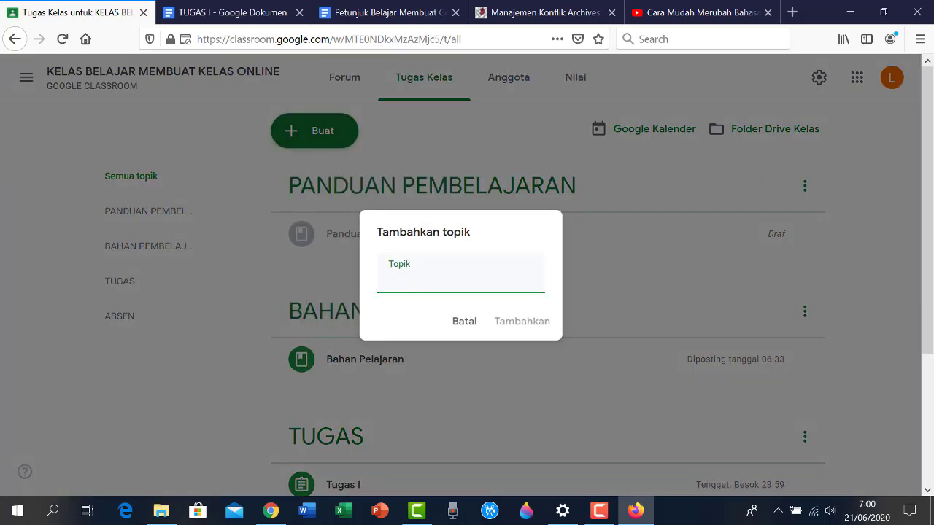
{"action": "type", "text": "P"}
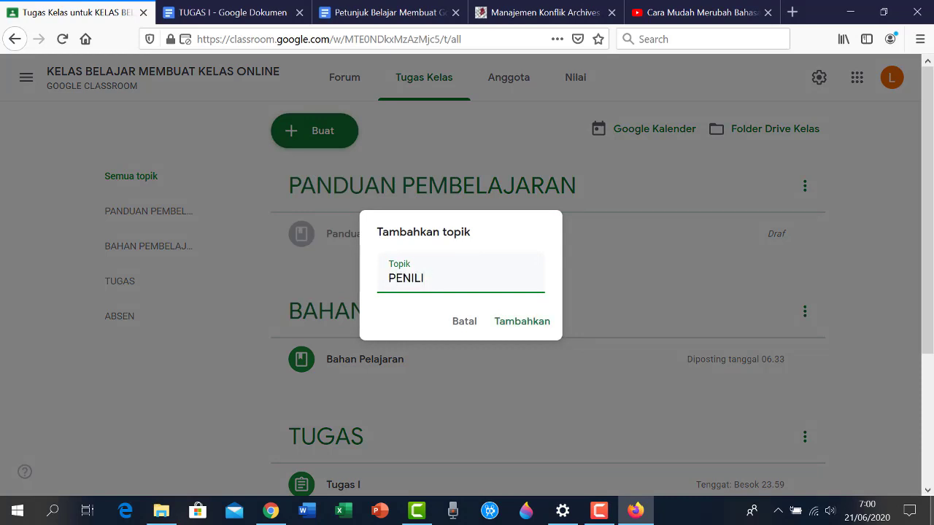
{"action": "type", "text": "ENILAIAN"}
{"action": "left_click", "coordinate": [538, 323]}
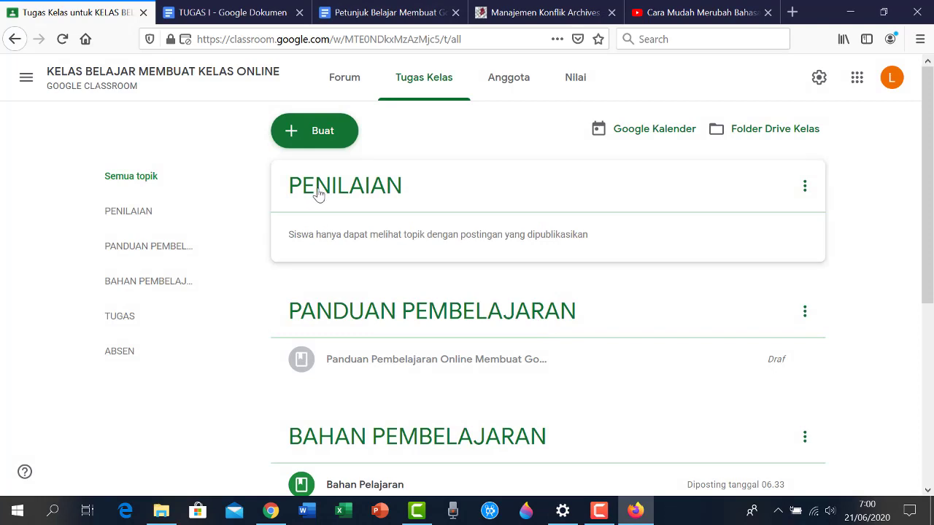
Move the PENILAIAN topic to the end of the list, below ABSEN
{"action": "left_click_drag", "start_coordinate": [319, 192], "coordinate": [415, 463]}
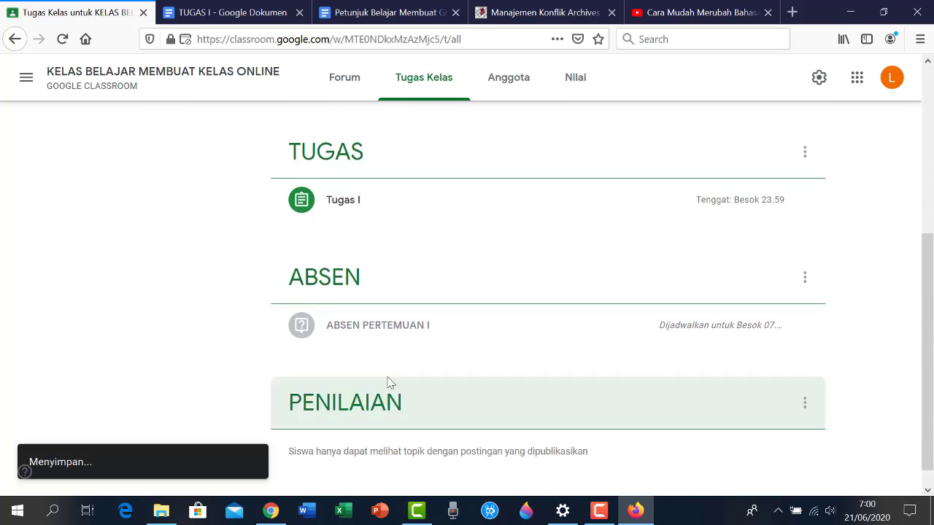
{"action": "scroll", "coordinate": [394, 431], "scroll_direction": "up", "scroll_amount": 4}
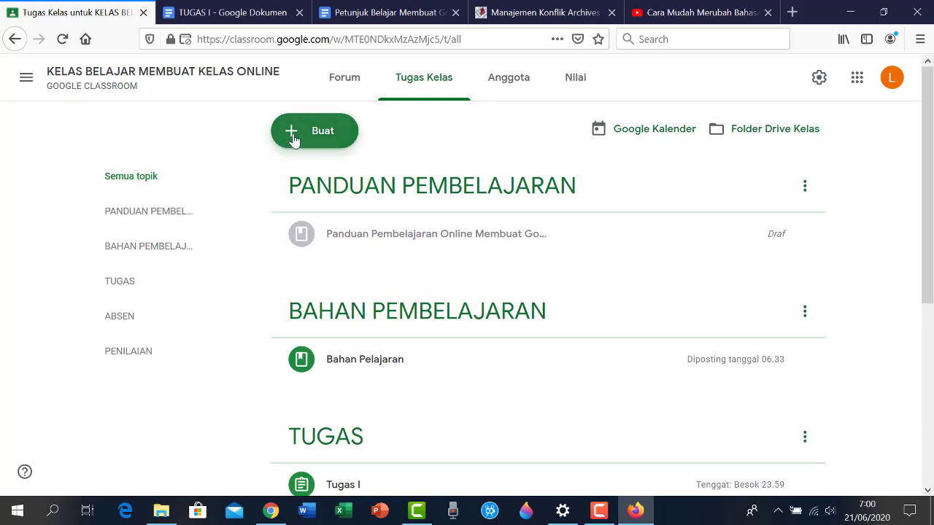
{"action": "left_click", "coordinate": [293, 138]}
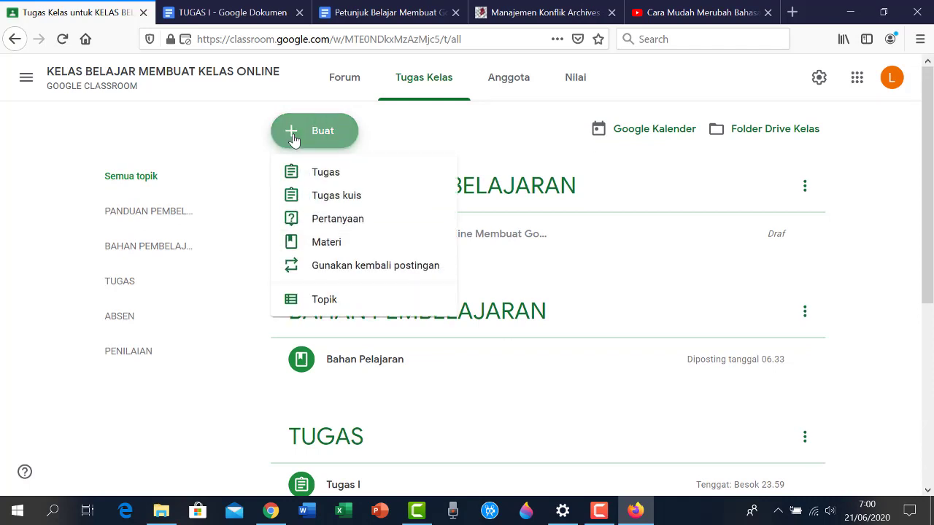
Post quiz assignment PENILAIAN I, instructing students to answer the questions correctly
{"action": "left_click", "coordinate": [321, 202]}
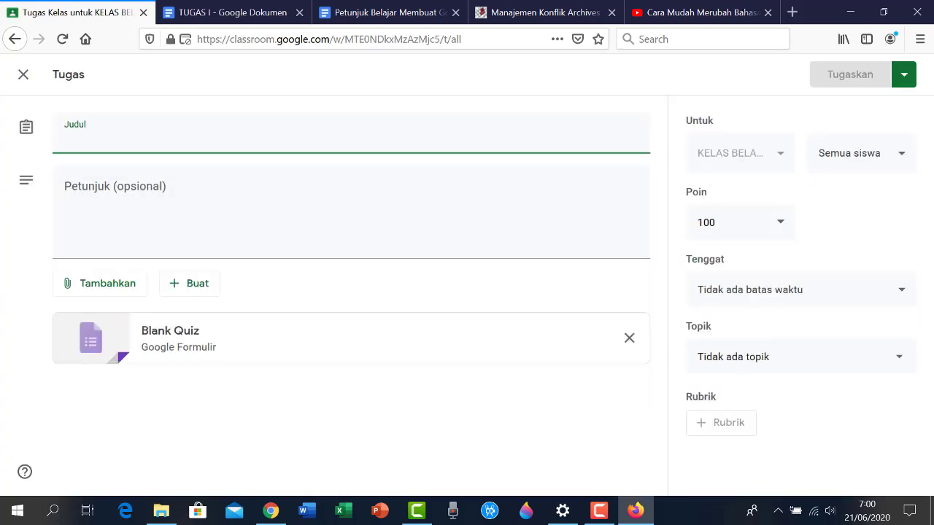
{"action": "type", "text": "PENILAIAN I"}
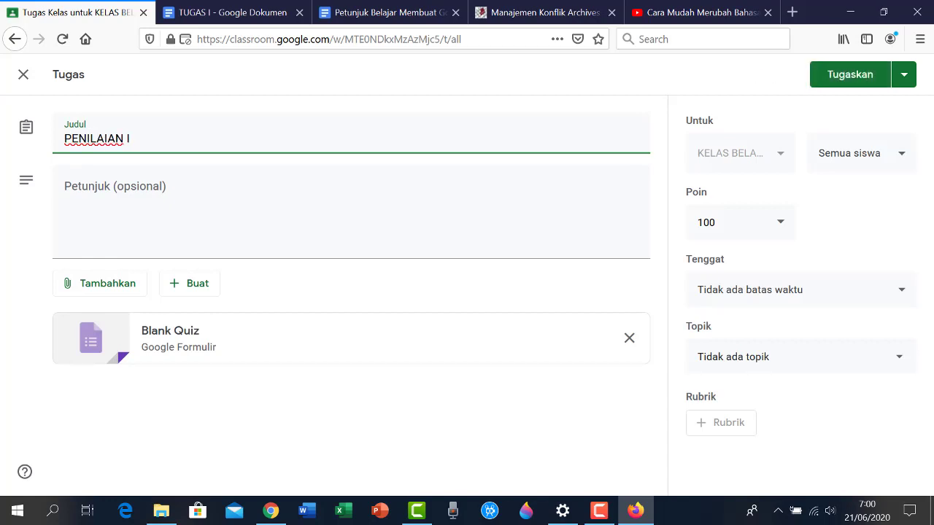
{"action": "left_click", "coordinate": [240, 215]}
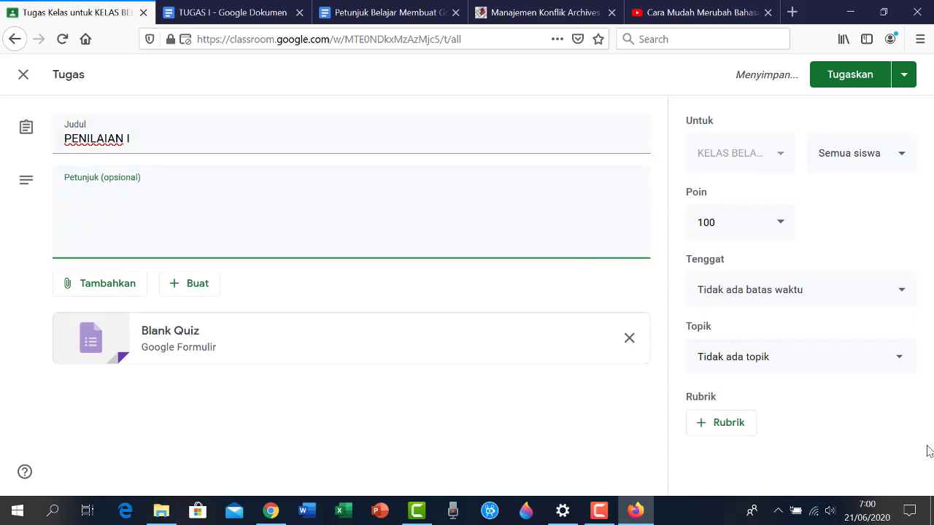
{"action": "type", "text": "Jawablah Pertanyaan denga"}
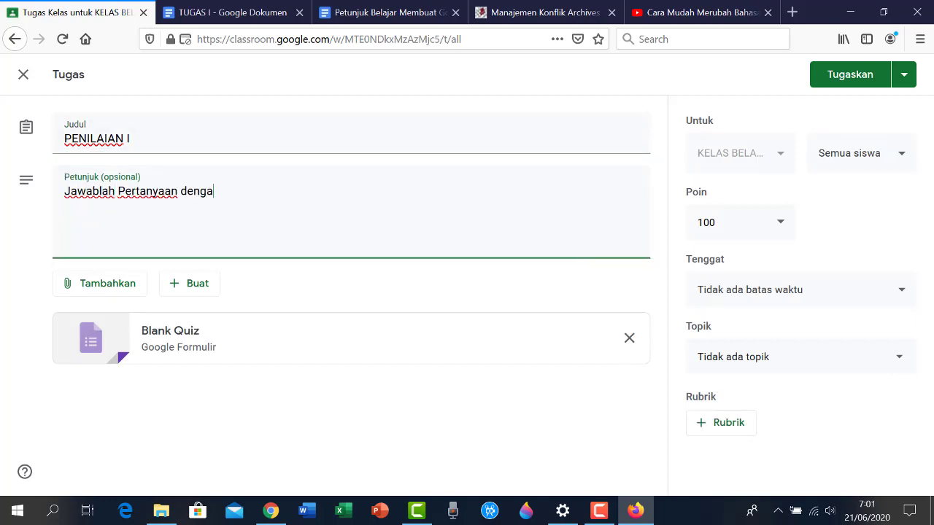
{"action": "type", "text": "n jawaban yang benar"}
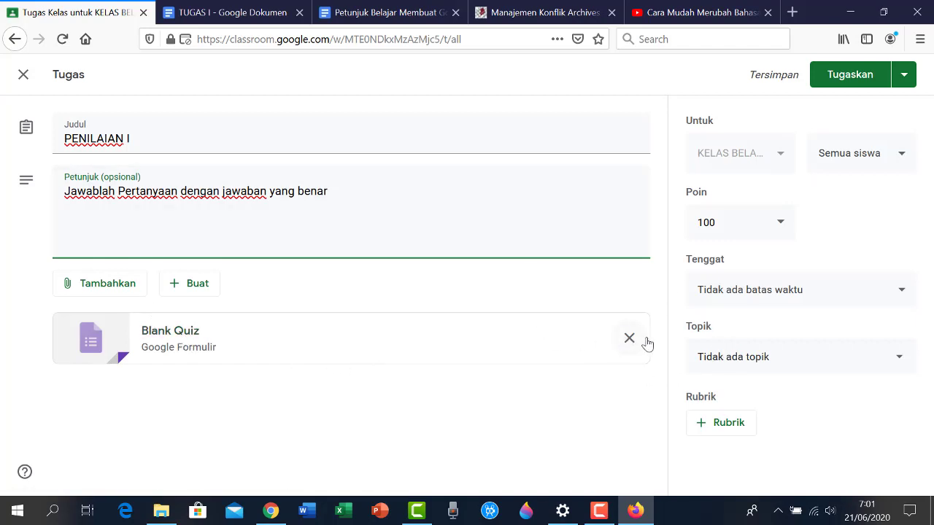
{"action": "left_click", "coordinate": [846, 83]}
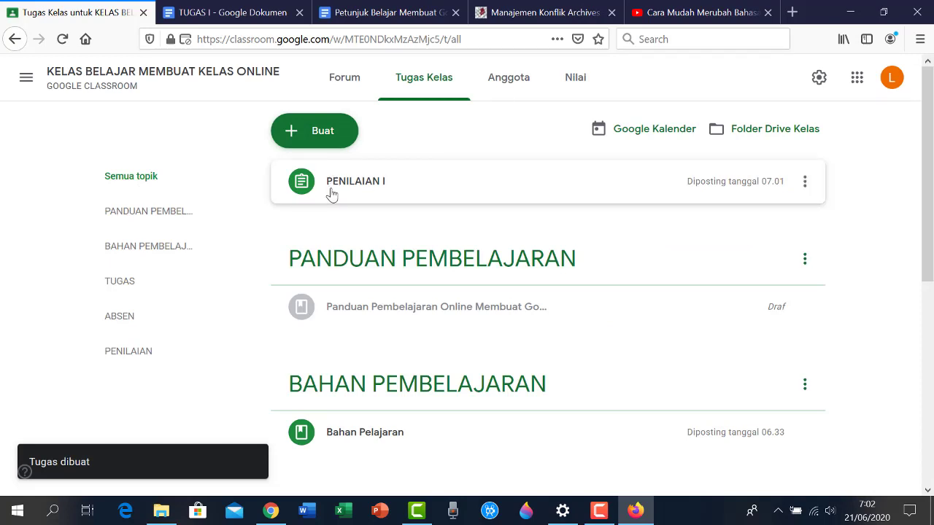
Move the PENILAIAN I quiz into the PENILAIAN topic, below ABSEN
{"action": "left_click_drag", "start_coordinate": [331, 191], "coordinate": [389, 443]}
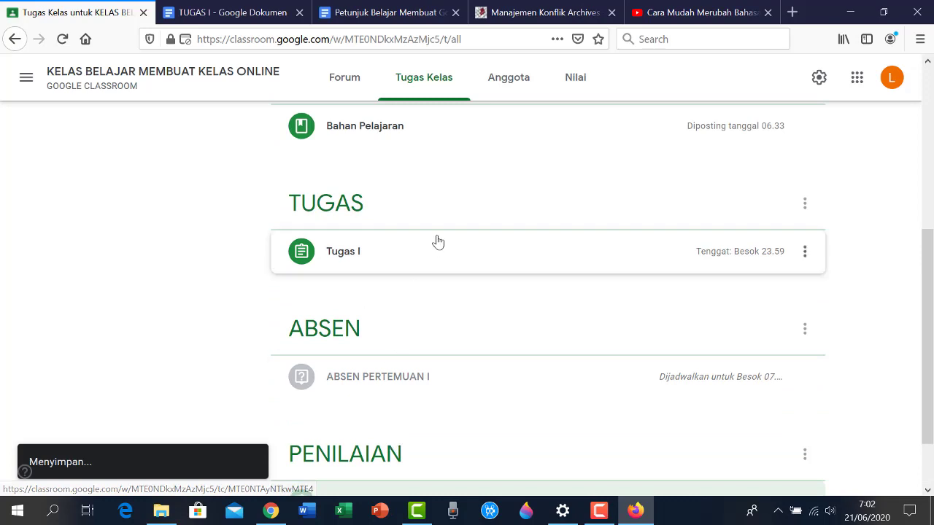
{"action": "scroll", "coordinate": [511, 255], "scroll_direction": "down", "scroll_amount": 2}
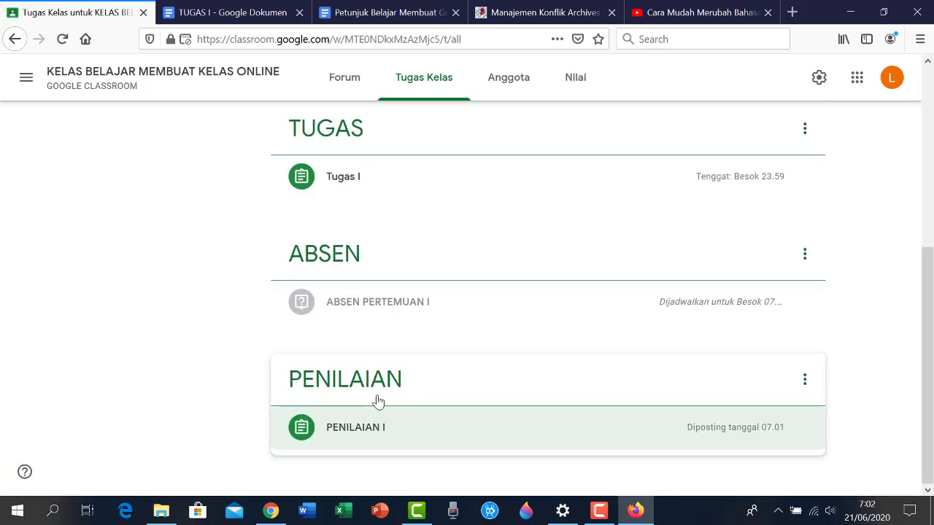
{"action": "scroll", "coordinate": [377, 399], "scroll_direction": "up", "scroll_amount": 5}
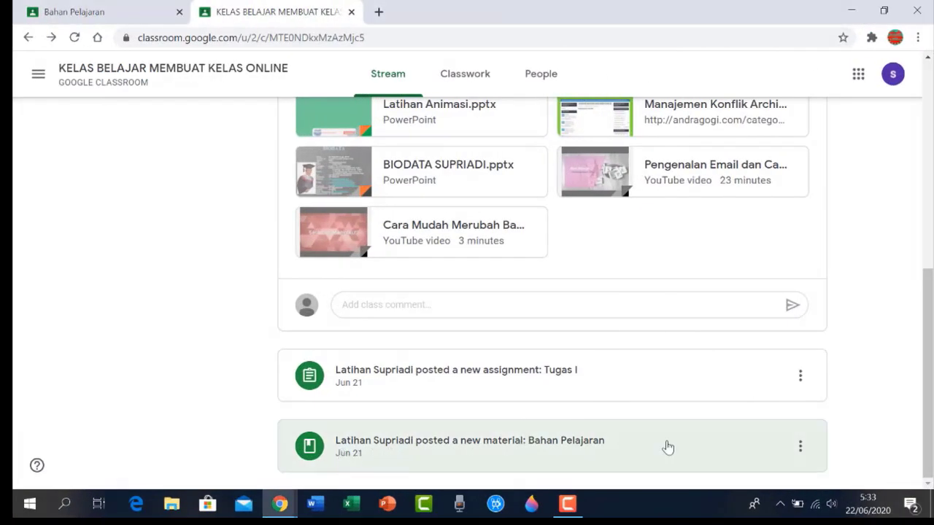
{"action": "left_click_drag", "start_coordinate": [930, 430], "coordinate": [907, 230]}
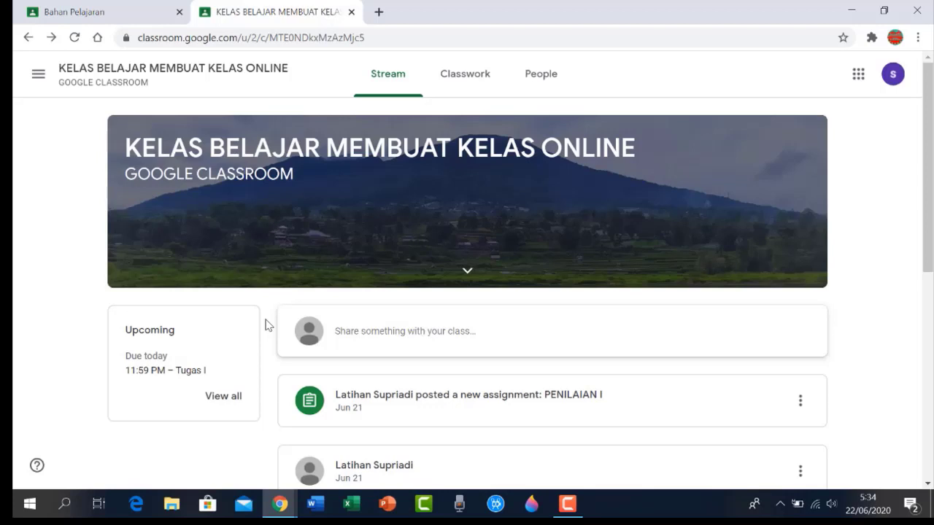
{"action": "scroll", "coordinate": [267, 324], "scroll_direction": "down", "scroll_amount": 2}
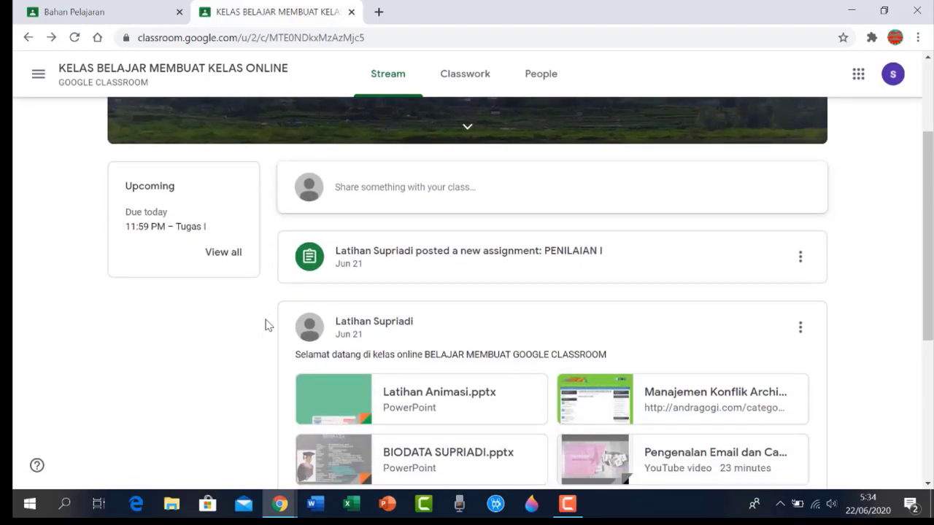
{"action": "scroll", "coordinate": [267, 324], "scroll_direction": "down", "scroll_amount": 3}
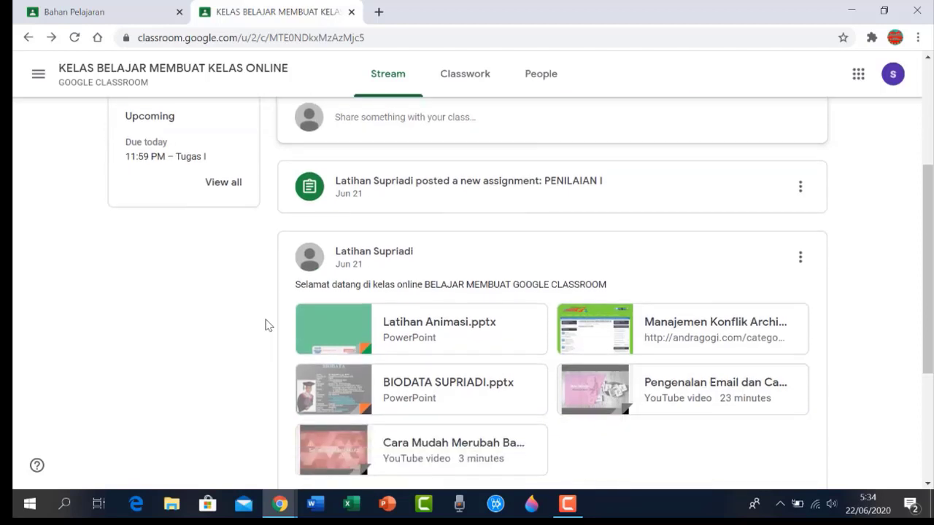
{"action": "scroll", "coordinate": [267, 325], "scroll_direction": "down", "scroll_amount": 1}
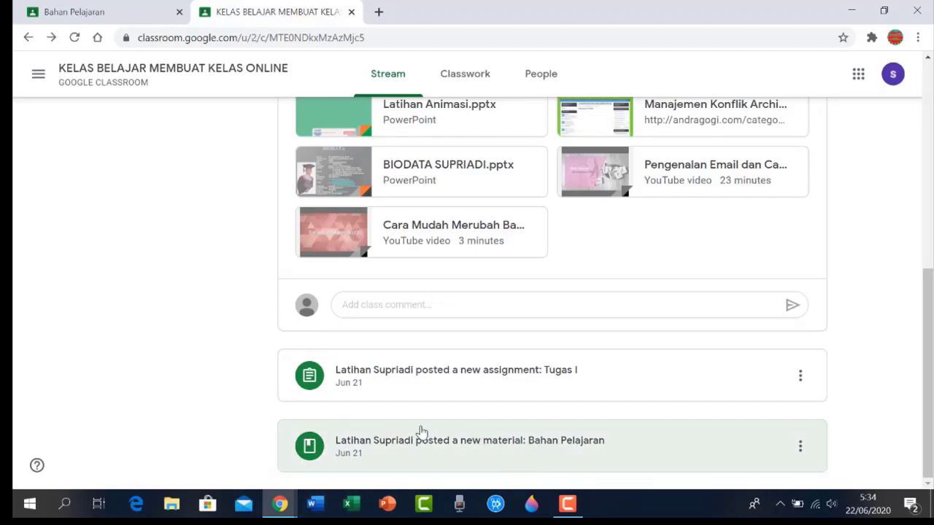
Open the Bahan Pelajaran post and preview the 5-slide Tutorial G-Class.pptx deck
{"action": "left_click", "coordinate": [454, 450]}
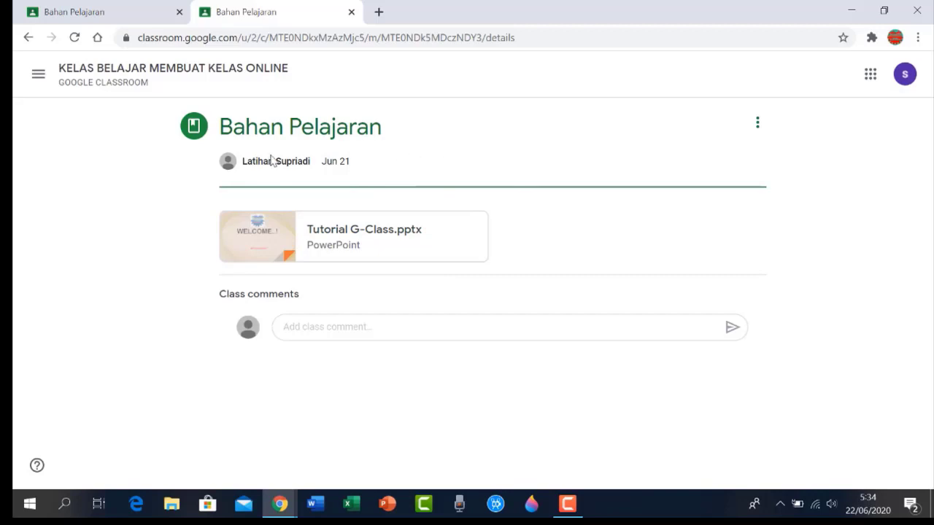
{"action": "left_click", "coordinate": [343, 232]}
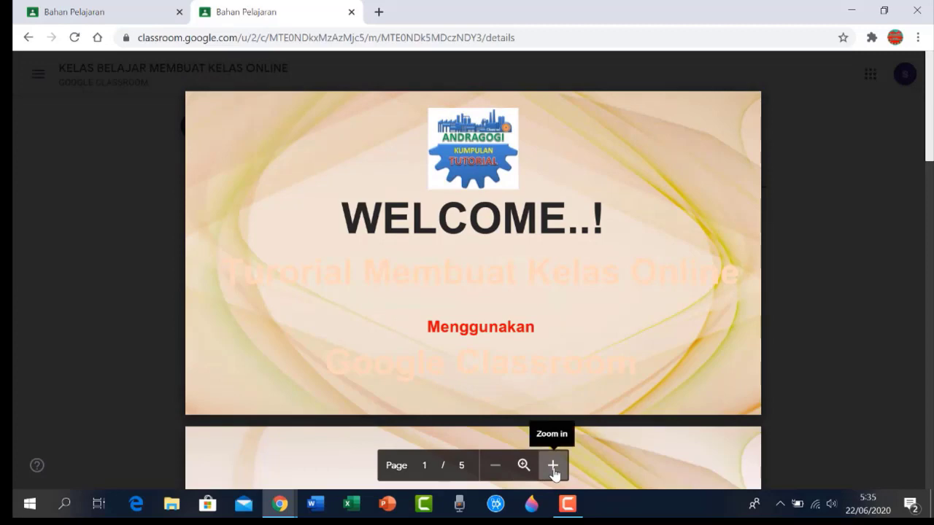
{"action": "scroll", "coordinate": [698, 433], "scroll_direction": "down", "scroll_amount": 4}
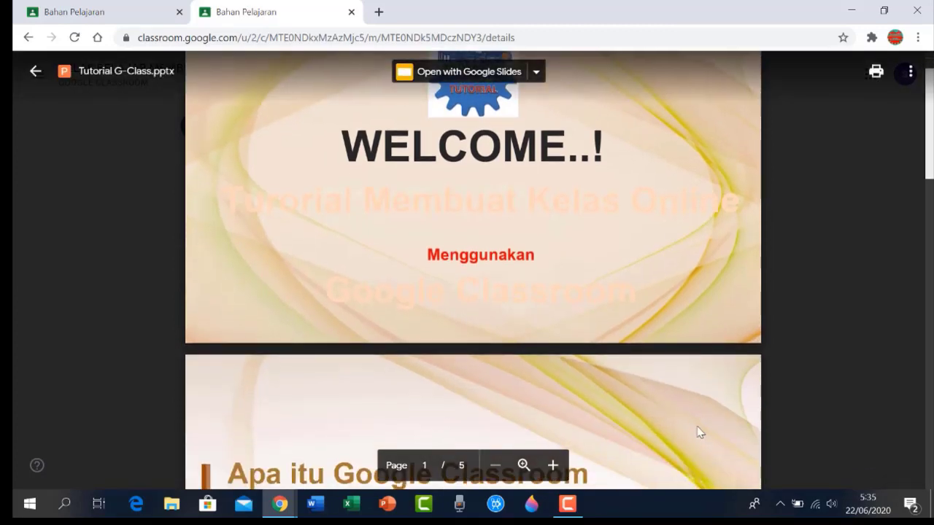
{"action": "scroll", "coordinate": [583, 408], "scroll_direction": "down", "scroll_amount": 4}
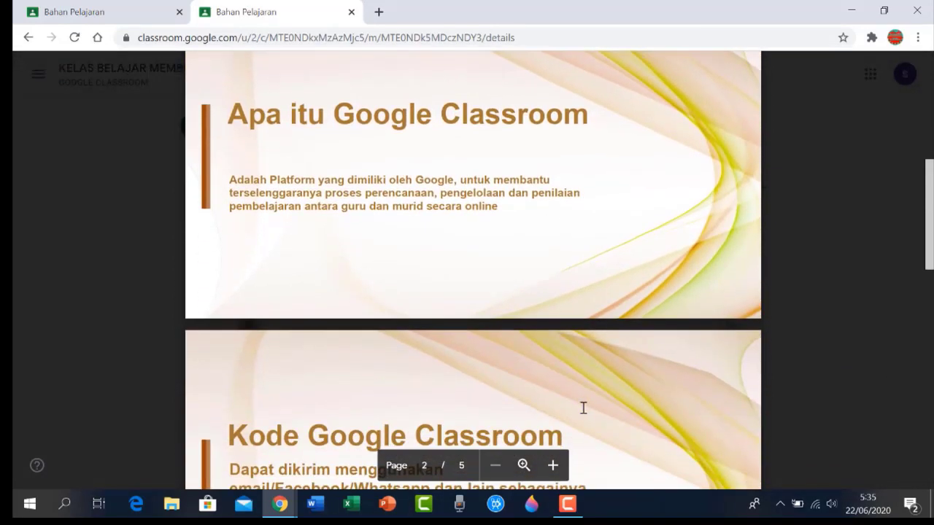
{"action": "scroll", "coordinate": [583, 408], "scroll_direction": "up", "scroll_amount": 4}
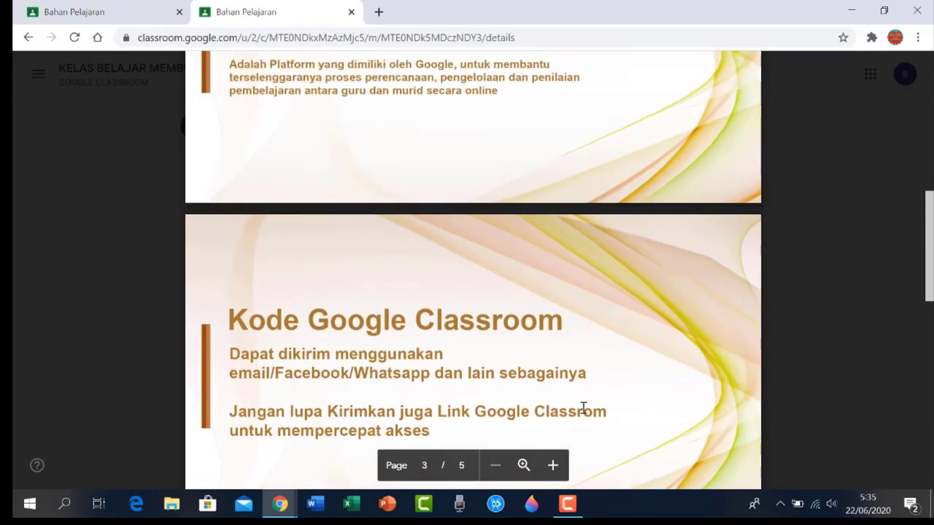
{"action": "scroll", "coordinate": [583, 408], "scroll_direction": "up", "scroll_amount": 4}
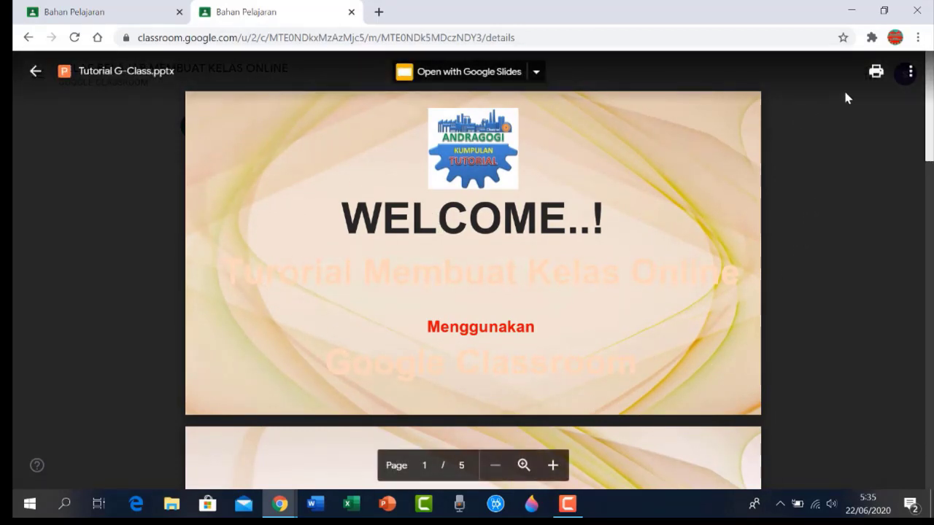
Download the slides as Latihan1.pdf into Documents, then close the PDF viewer tab
{"action": "left_click", "coordinate": [876, 71]}
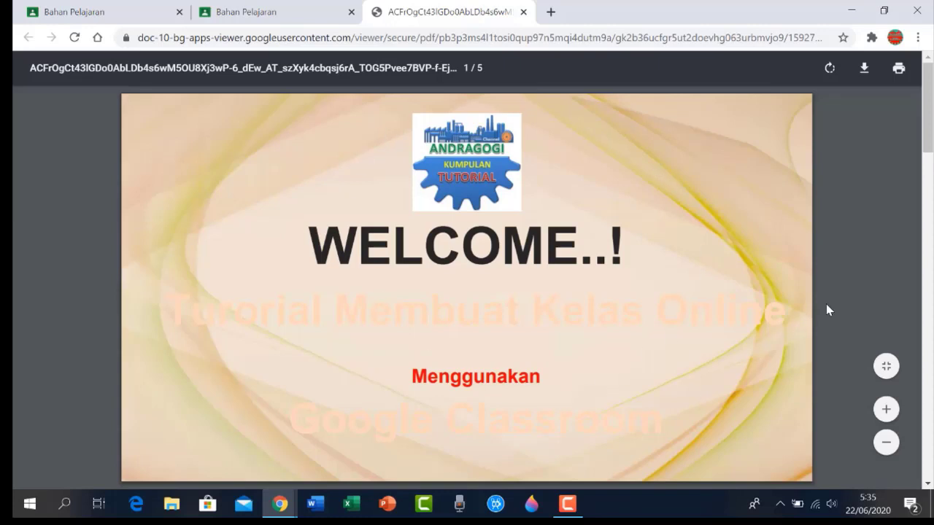
{"action": "left_click", "coordinate": [865, 76]}
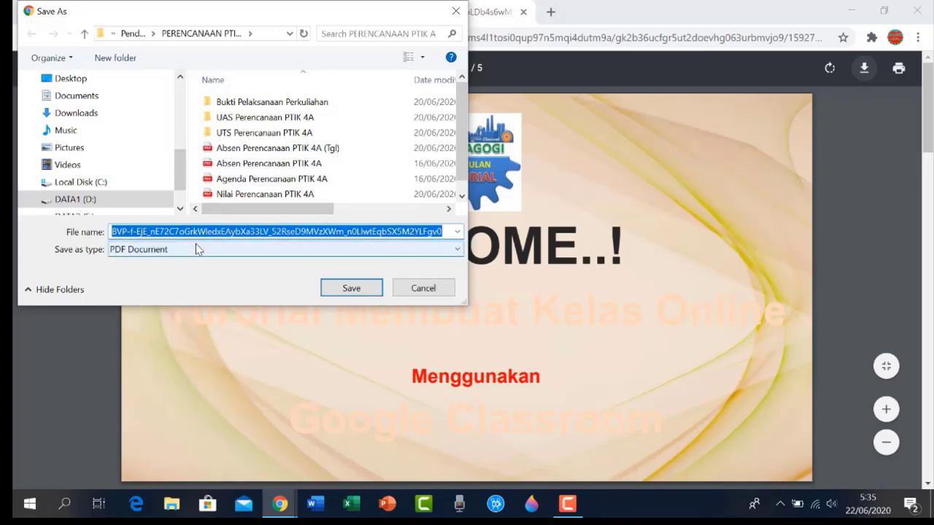
{"action": "left_click", "coordinate": [77, 95]}
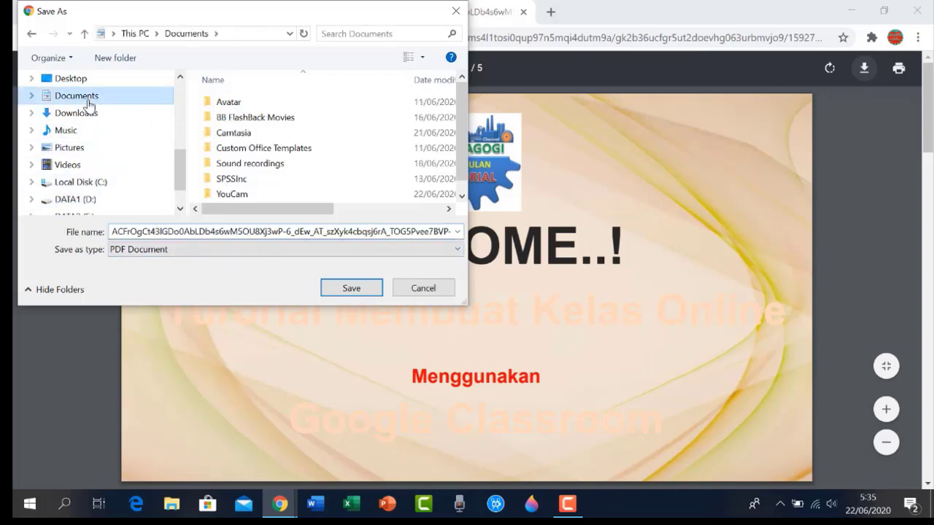
{"action": "left_click", "coordinate": [329, 238]}
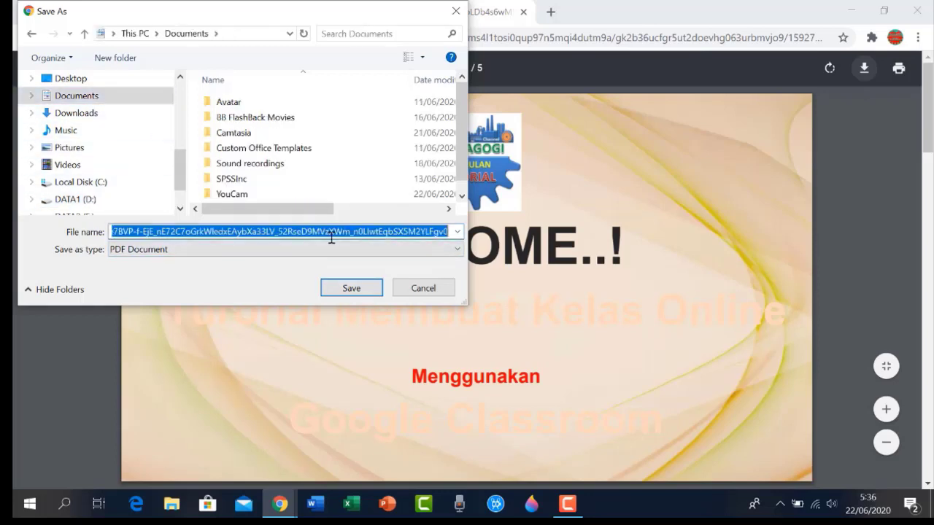
{"action": "type", "text": "L"}
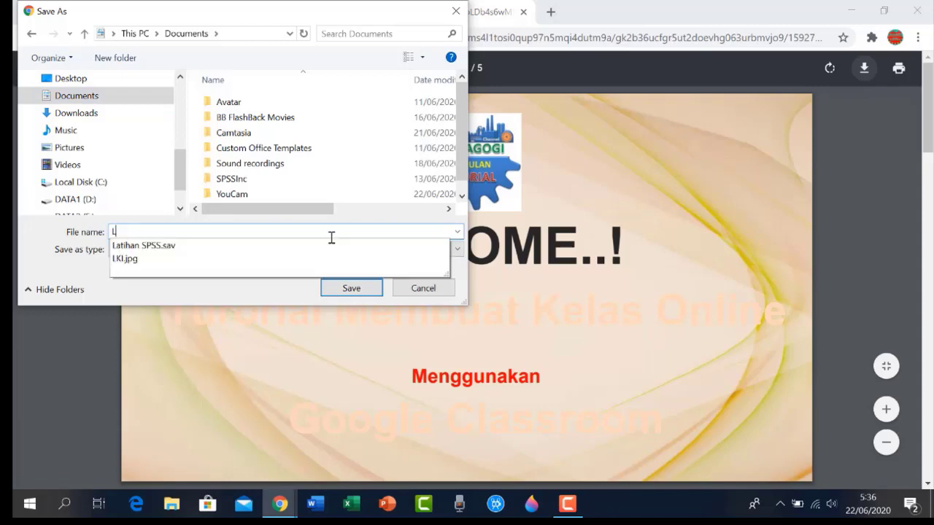
{"action": "type", "text": "atihan1"}
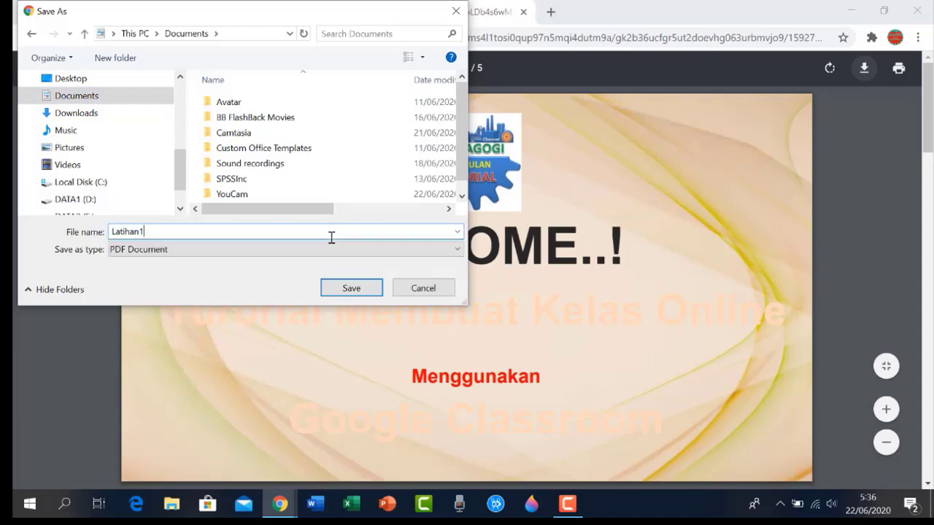
{"action": "left_click", "coordinate": [358, 287]}
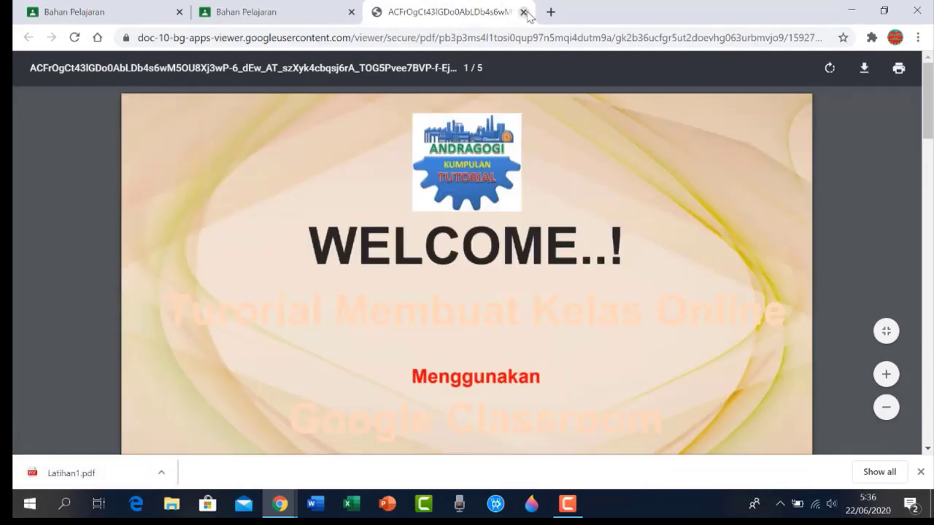
{"action": "left_click", "coordinate": [524, 13]}
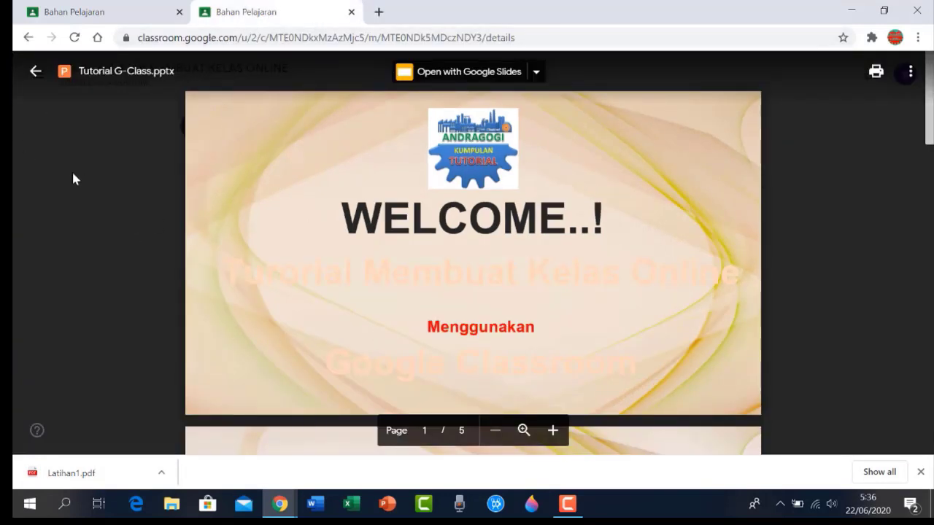
Return to the Stream, open Tugas I, dismiss the tip, and open the TUGAS I document
{"action": "left_click", "coordinate": [35, 70]}
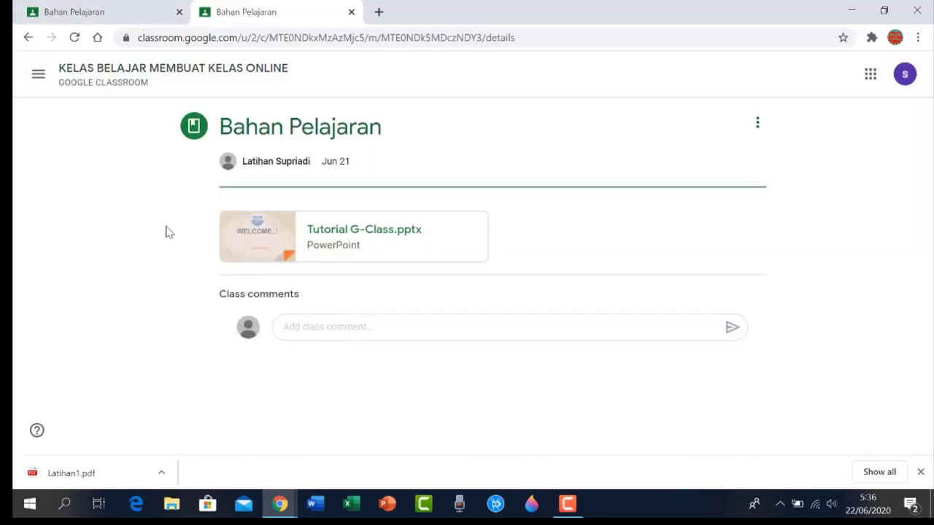
{"action": "left_click", "coordinate": [27, 38]}
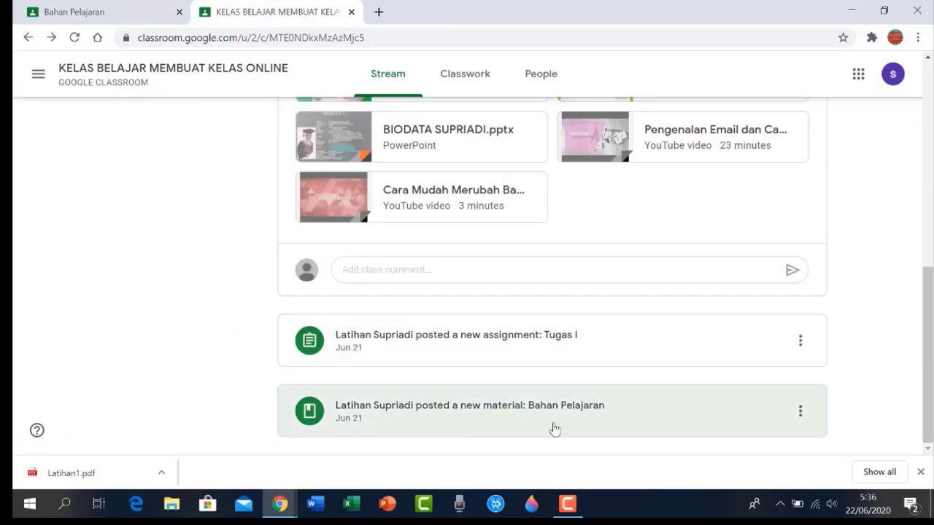
{"action": "left_click", "coordinate": [530, 344]}
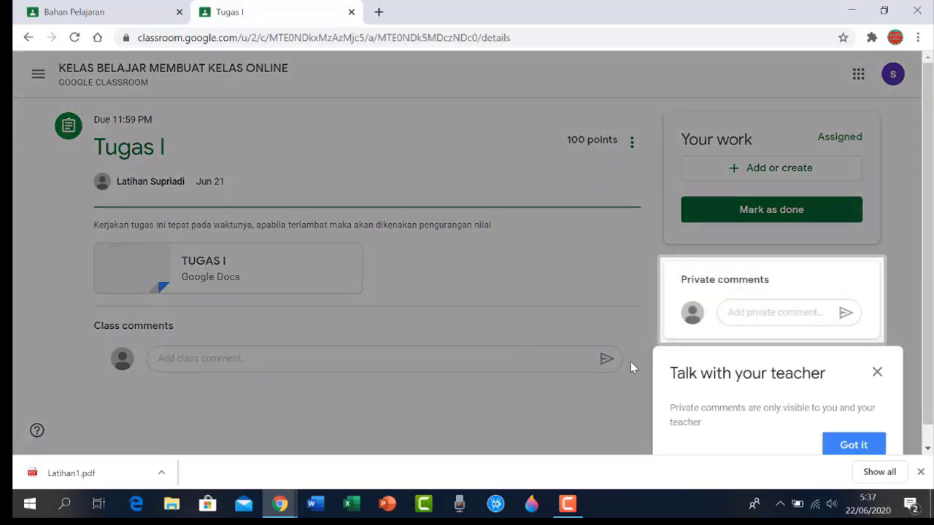
{"action": "left_click", "coordinate": [852, 445]}
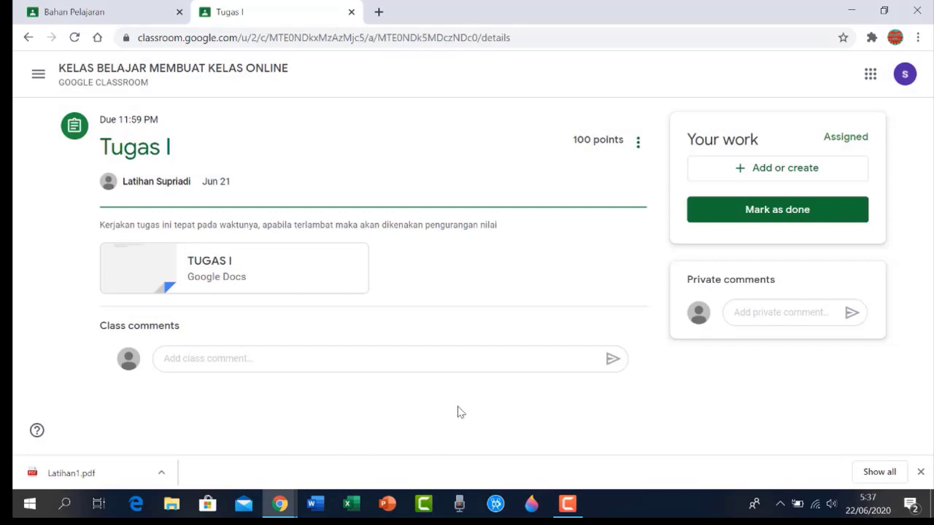
{"action": "left_click", "coordinate": [209, 262]}
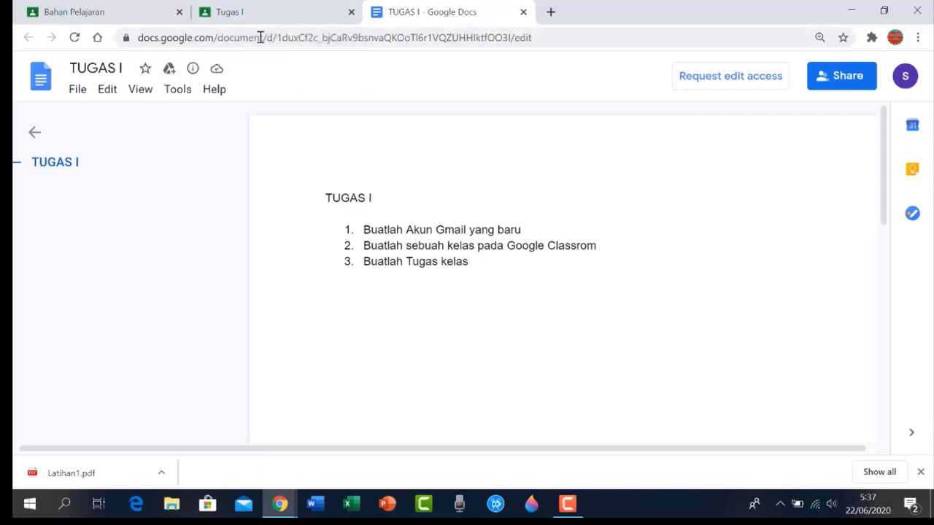
Switch back to the Tugas I Classroom tab
{"action": "left_click", "coordinate": [262, 9]}
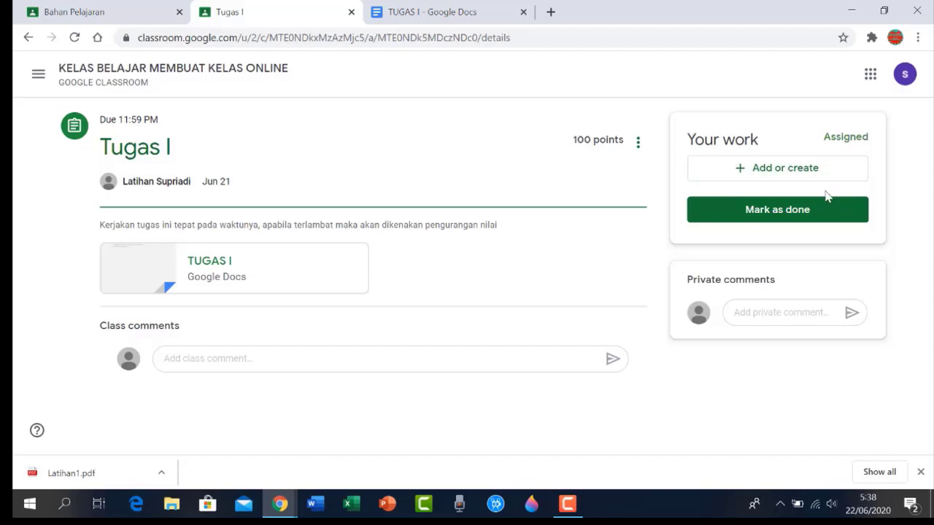
Upload document.pdf from Downloads to Your work for Tugas I
{"action": "left_click", "coordinate": [740, 174]}
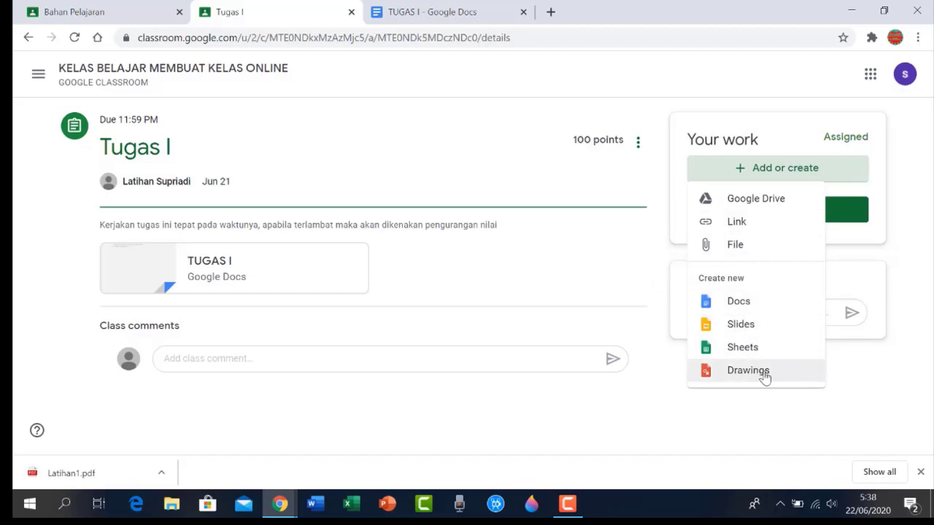
{"action": "left_click", "coordinate": [734, 250]}
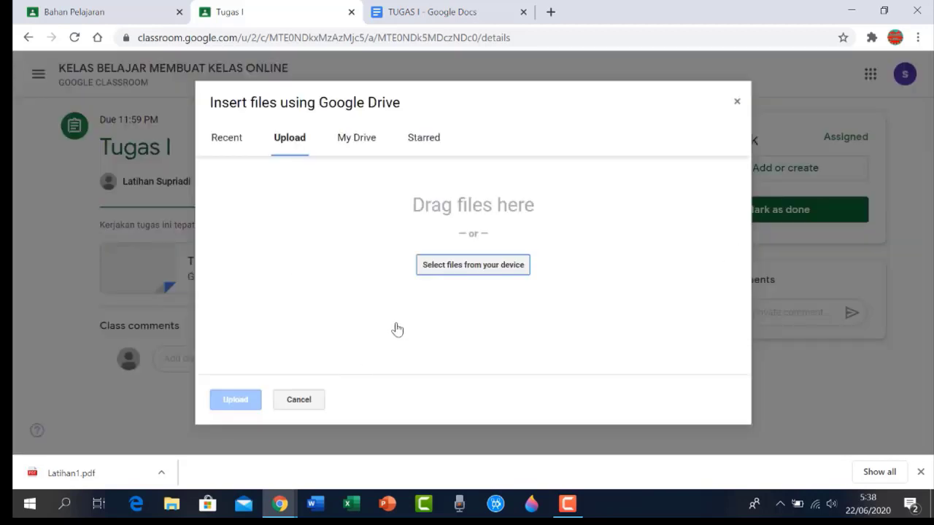
{"action": "left_click", "coordinate": [435, 267]}
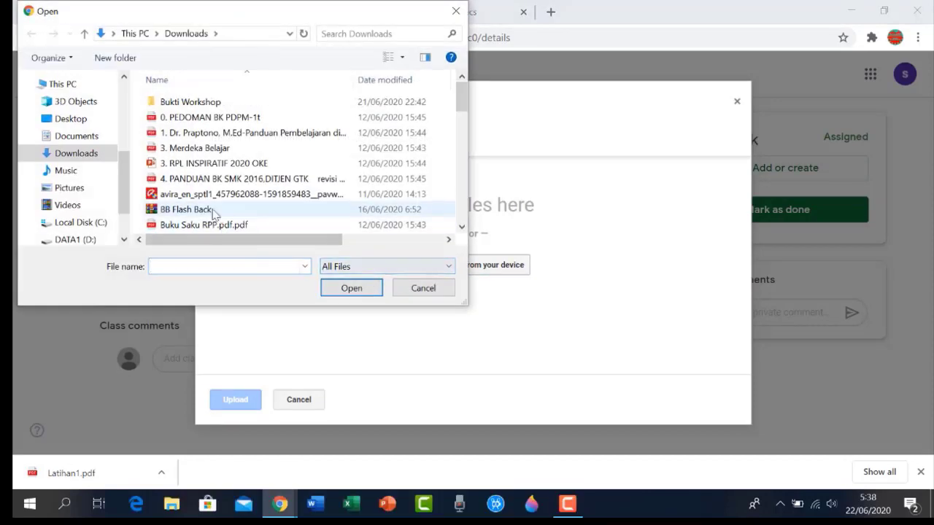
{"action": "scroll", "coordinate": [213, 179], "scroll_direction": "down", "scroll_amount": 2}
{"action": "scroll", "coordinate": [212, 180], "scroll_direction": "down", "scroll_amount": 3}
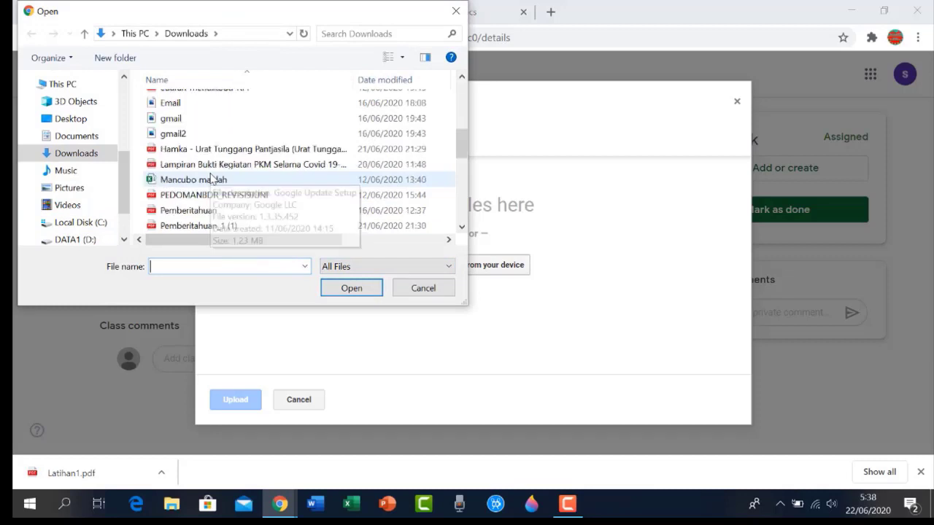
{"action": "scroll", "coordinate": [212, 179], "scroll_direction": "down", "scroll_amount": 2}
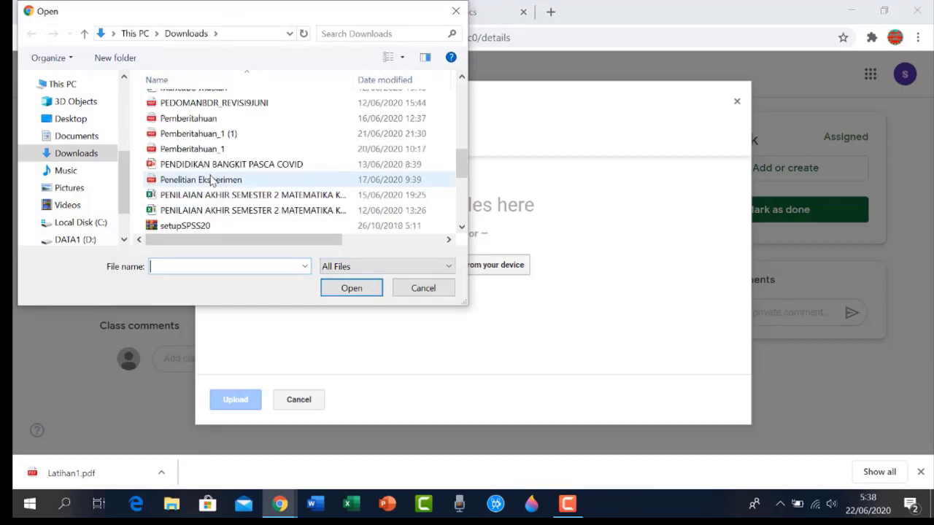
{"action": "scroll", "coordinate": [211, 179], "scroll_direction": "down", "scroll_amount": 1}
{"action": "scroll", "coordinate": [212, 180], "scroll_direction": "down", "scroll_amount": 2}
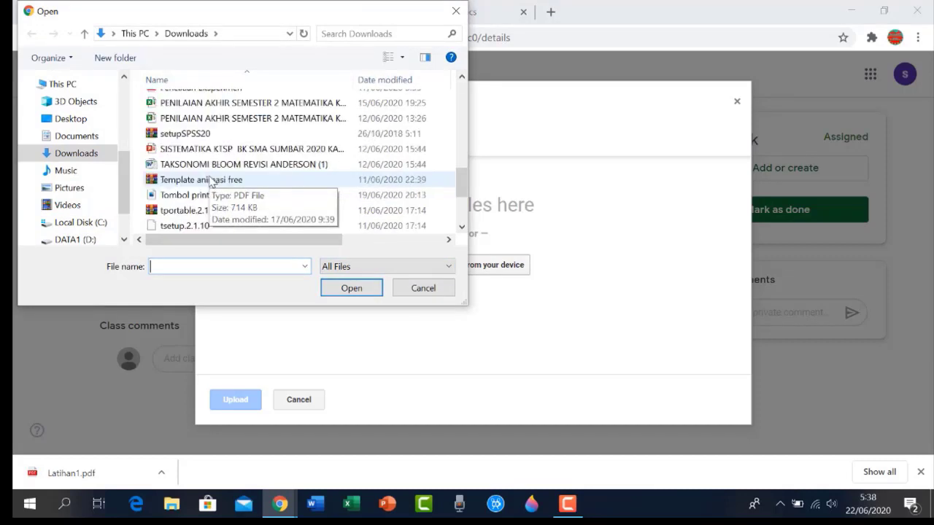
{"action": "scroll", "coordinate": [212, 181], "scroll_direction": "down", "scroll_amount": 1}
{"action": "scroll", "coordinate": [212, 179], "scroll_direction": "up", "scroll_amount": 3}
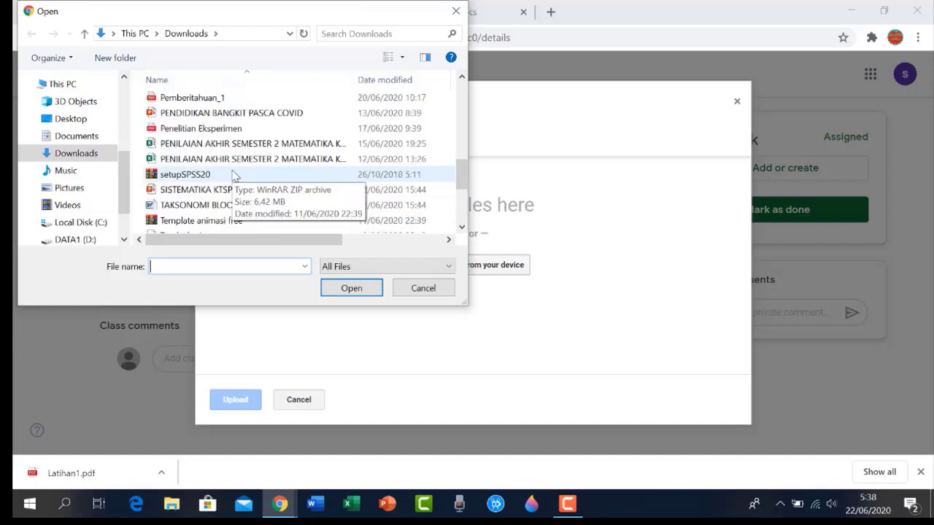
{"action": "scroll", "coordinate": [233, 175], "scroll_direction": "up", "scroll_amount": 2}
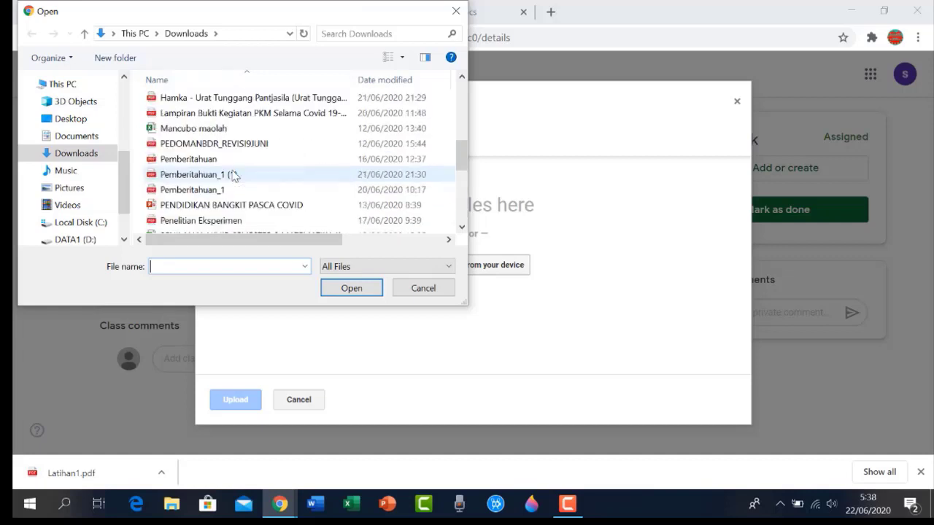
{"action": "scroll", "coordinate": [219, 193], "scroll_direction": "up", "scroll_amount": 4}
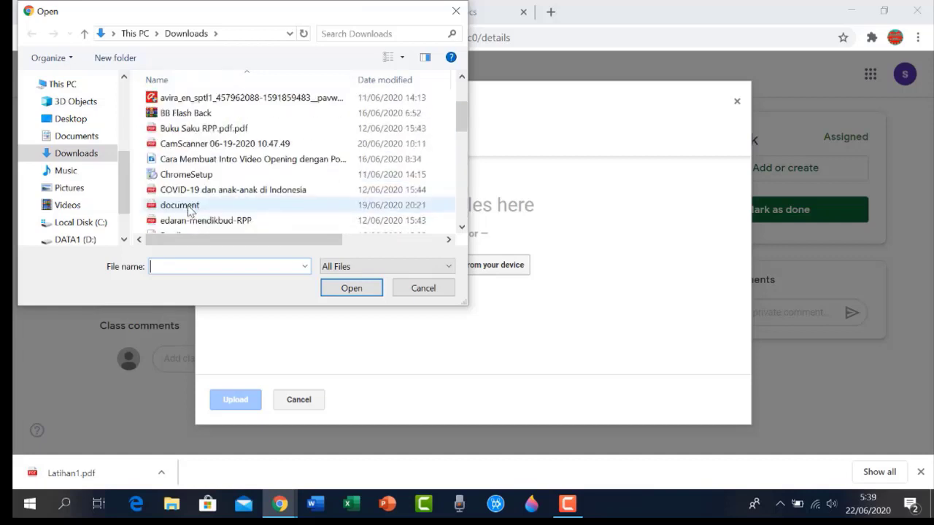
{"action": "left_click", "coordinate": [189, 206]}
{"action": "left_click", "coordinate": [357, 288]}
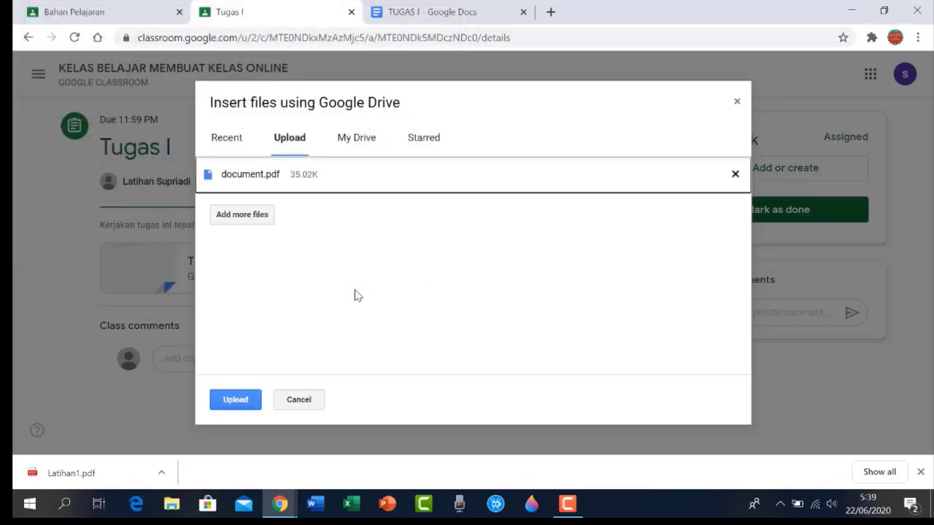
{"action": "left_click", "coordinate": [235, 401]}
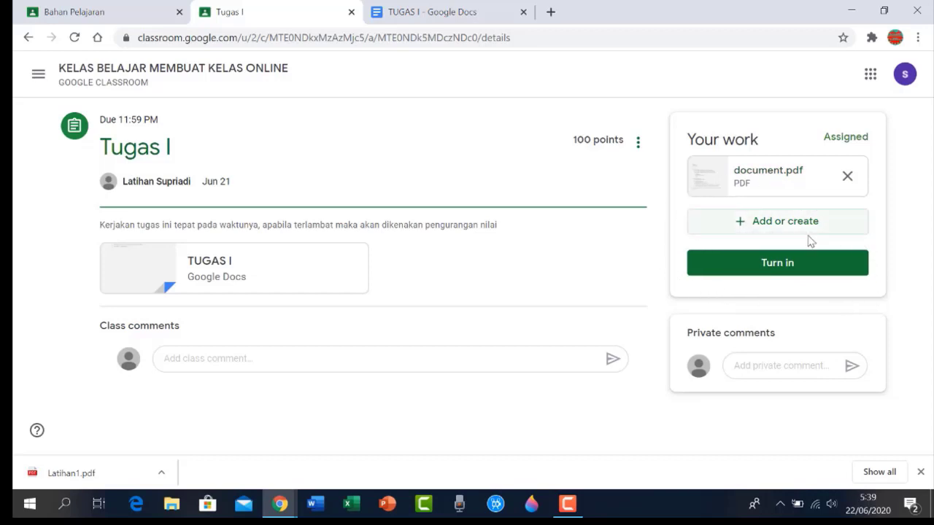
Turn in Tugas I with document.pdf and go back to the class Stream
{"action": "left_click", "coordinate": [772, 274]}
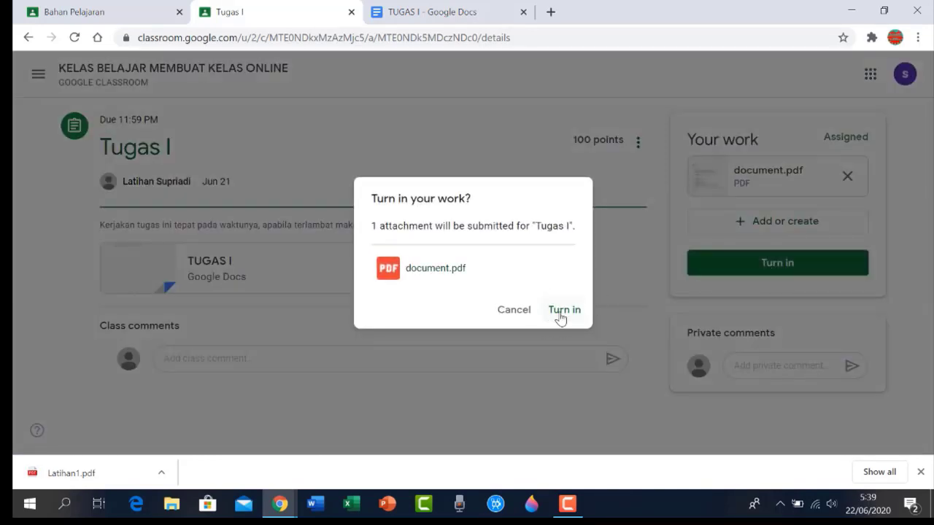
{"action": "left_click", "coordinate": [560, 318]}
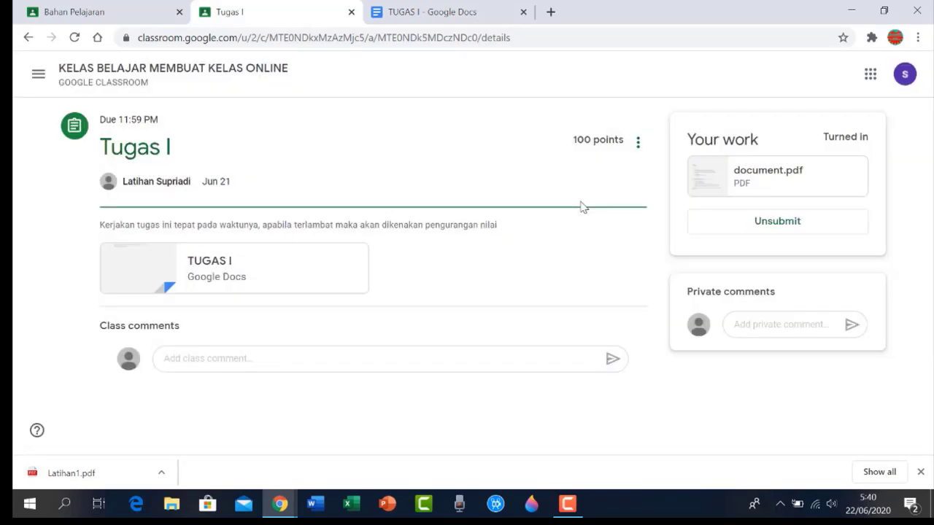
{"action": "left_click", "coordinate": [28, 38]}
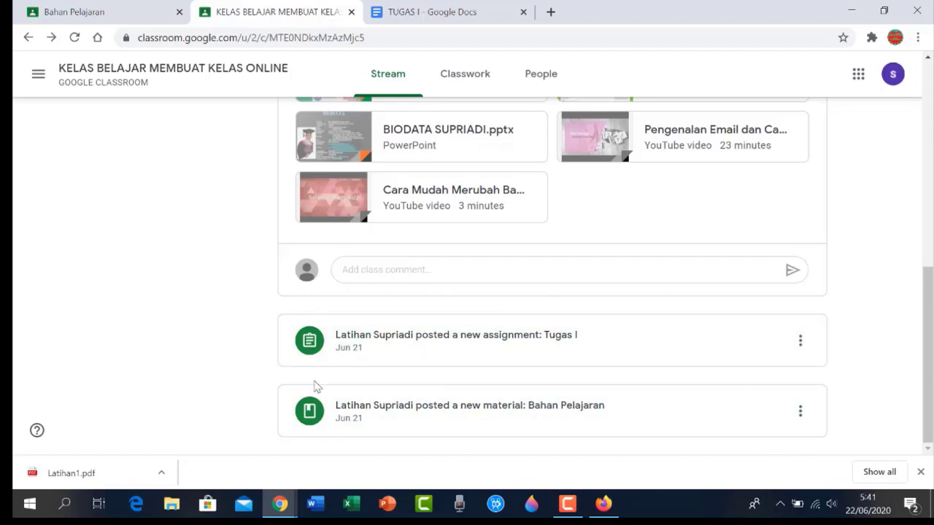
In the teacher's Firefox window, filter Tugas I student work to the 1 turned-in submission
{"action": "left_click", "coordinate": [605, 504]}
{"action": "left_click", "coordinate": [727, 327]}
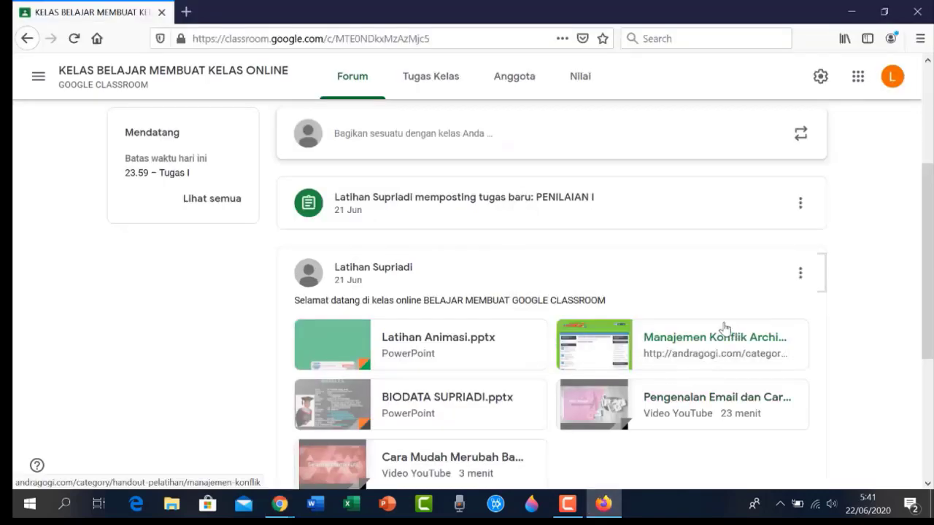
{"action": "scroll", "coordinate": [284, 325], "scroll_direction": "up", "scroll_amount": 3}
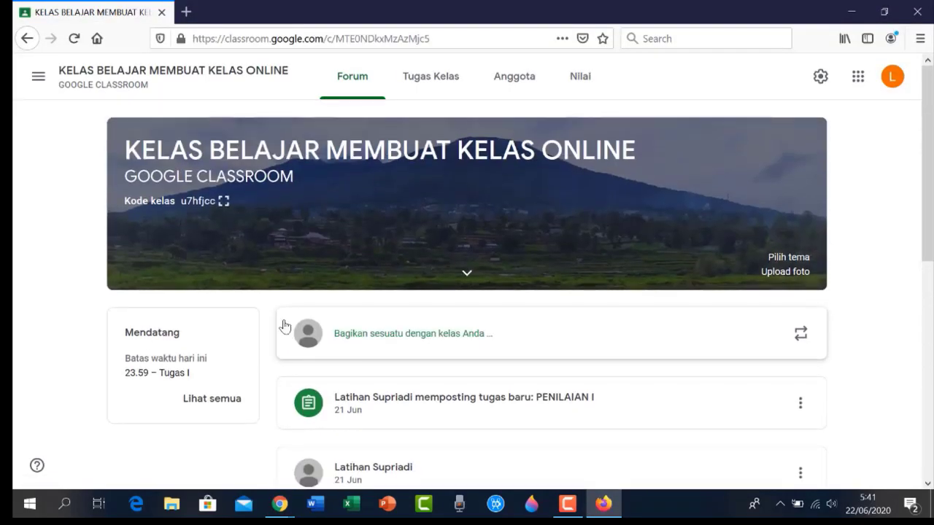
{"action": "scroll", "coordinate": [285, 326], "scroll_direction": "down", "scroll_amount": 3}
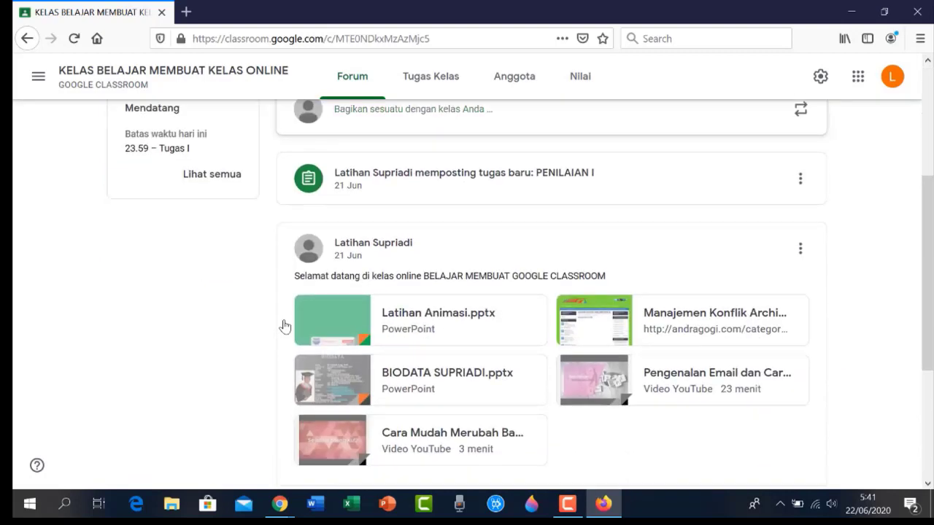
{"action": "scroll", "coordinate": [284, 325], "scroll_direction": "down", "scroll_amount": 1}
{"action": "scroll", "coordinate": [284, 325], "scroll_direction": "up", "scroll_amount": 4}
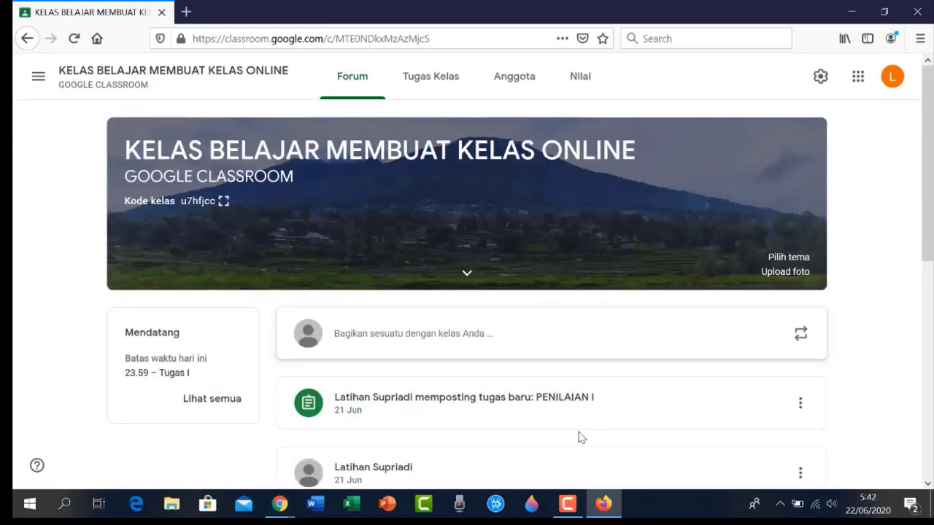
{"action": "left_click", "coordinate": [579, 77]}
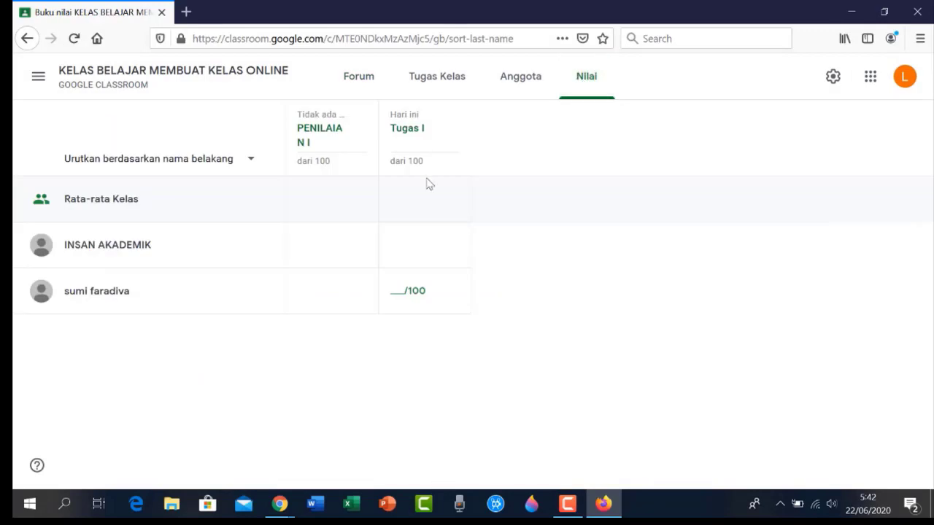
{"action": "left_click", "coordinate": [418, 133]}
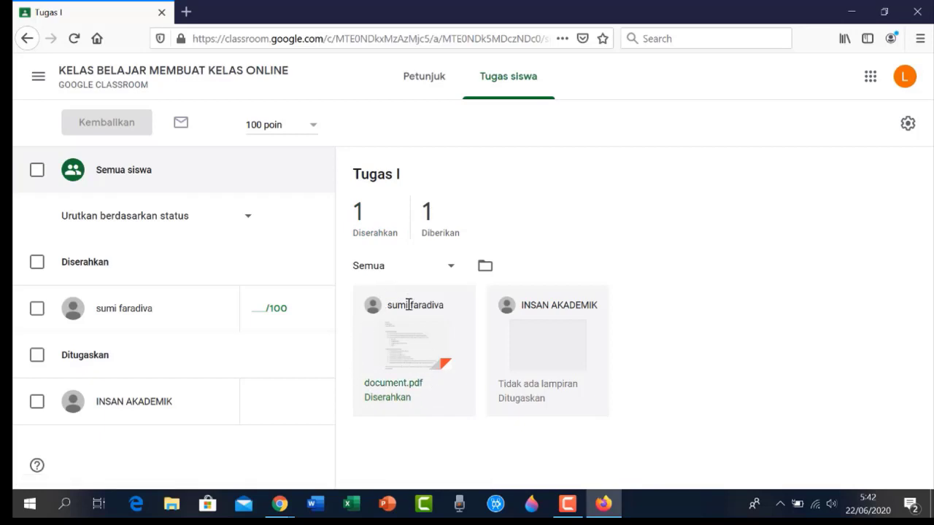
{"action": "left_click", "coordinate": [362, 227]}
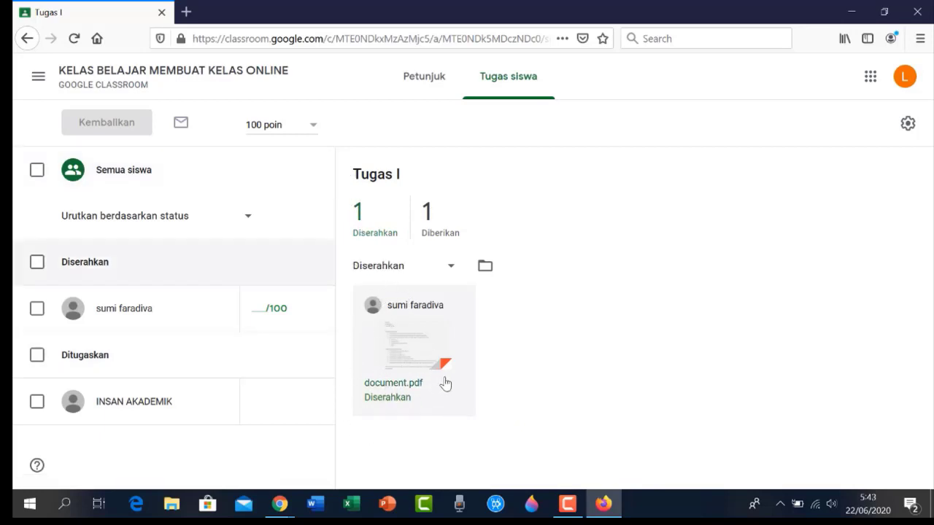